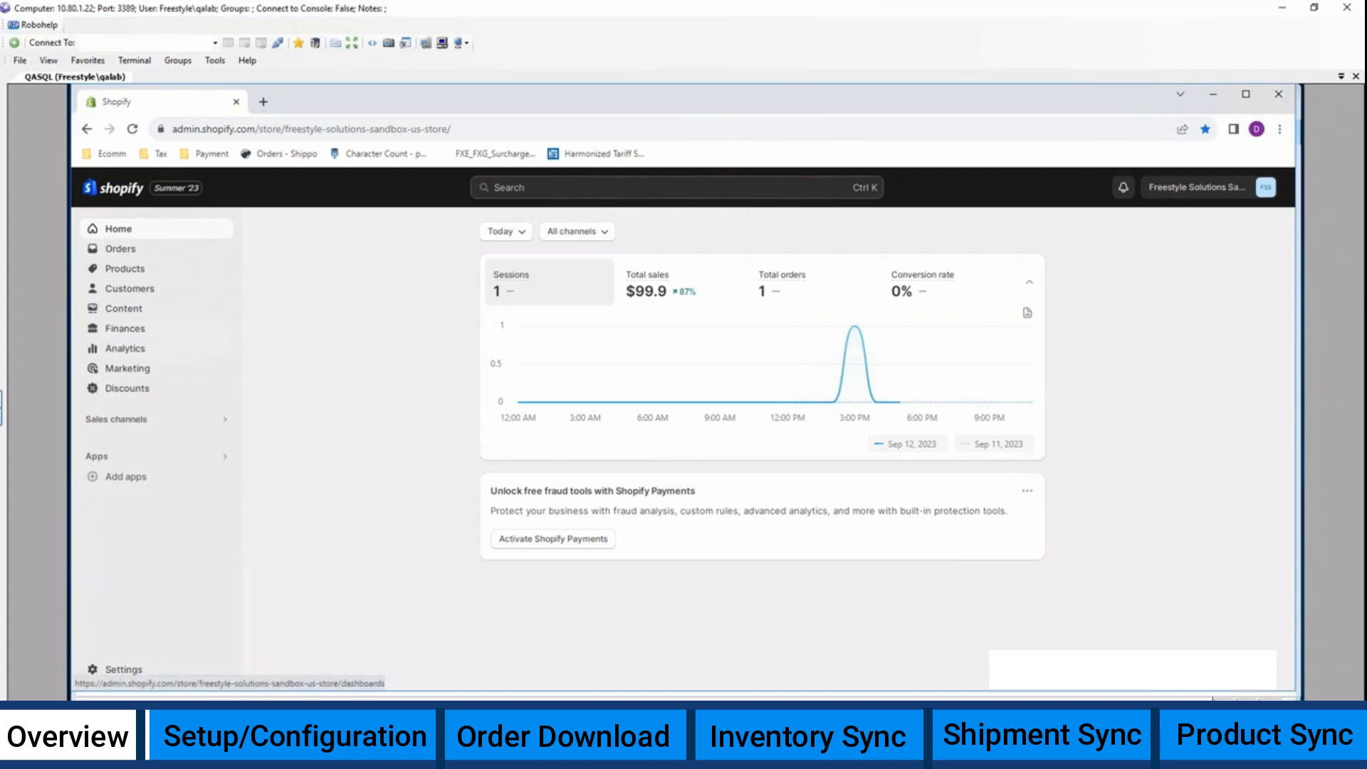
Open the MOM_Integration custom app from app development in the store's apps and sales channels settings
left_click(116, 671)
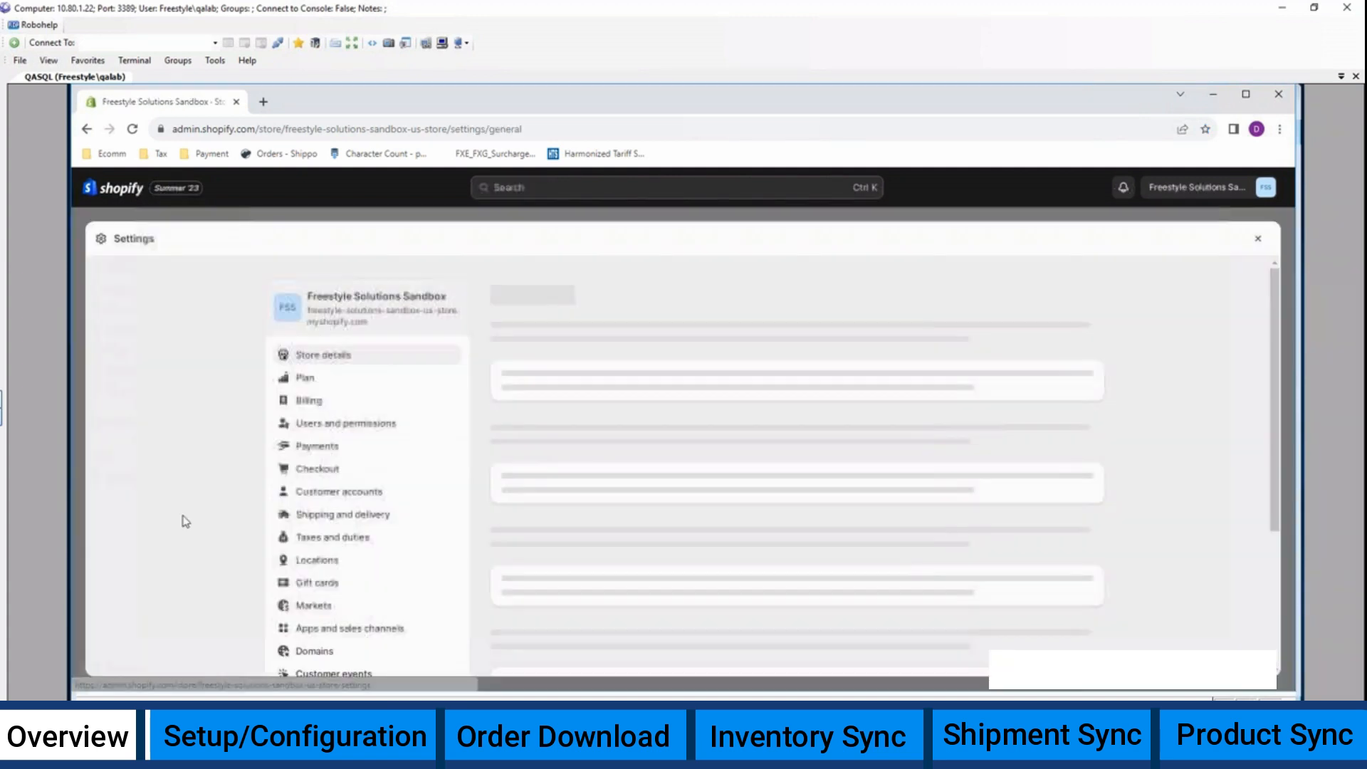
scroll(376, 476, "down", 1)
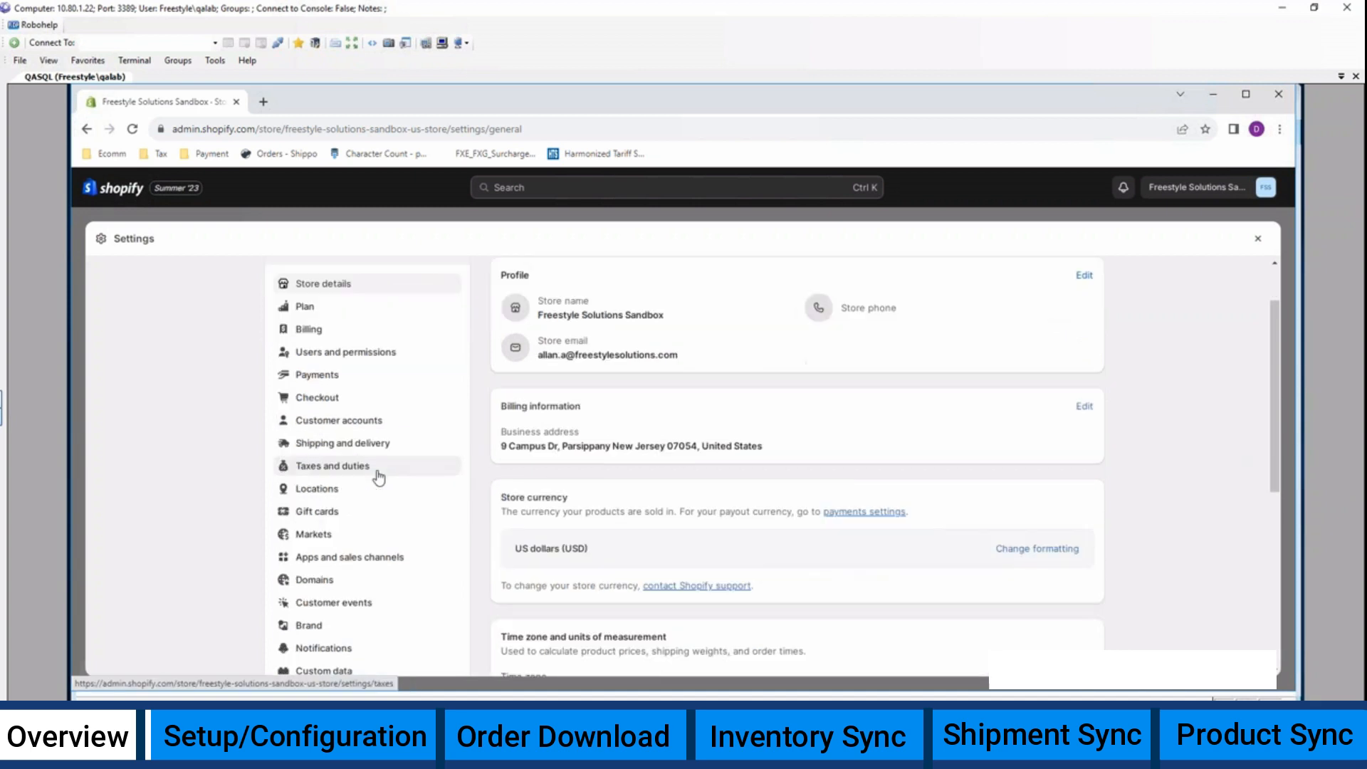
left_click(359, 567)
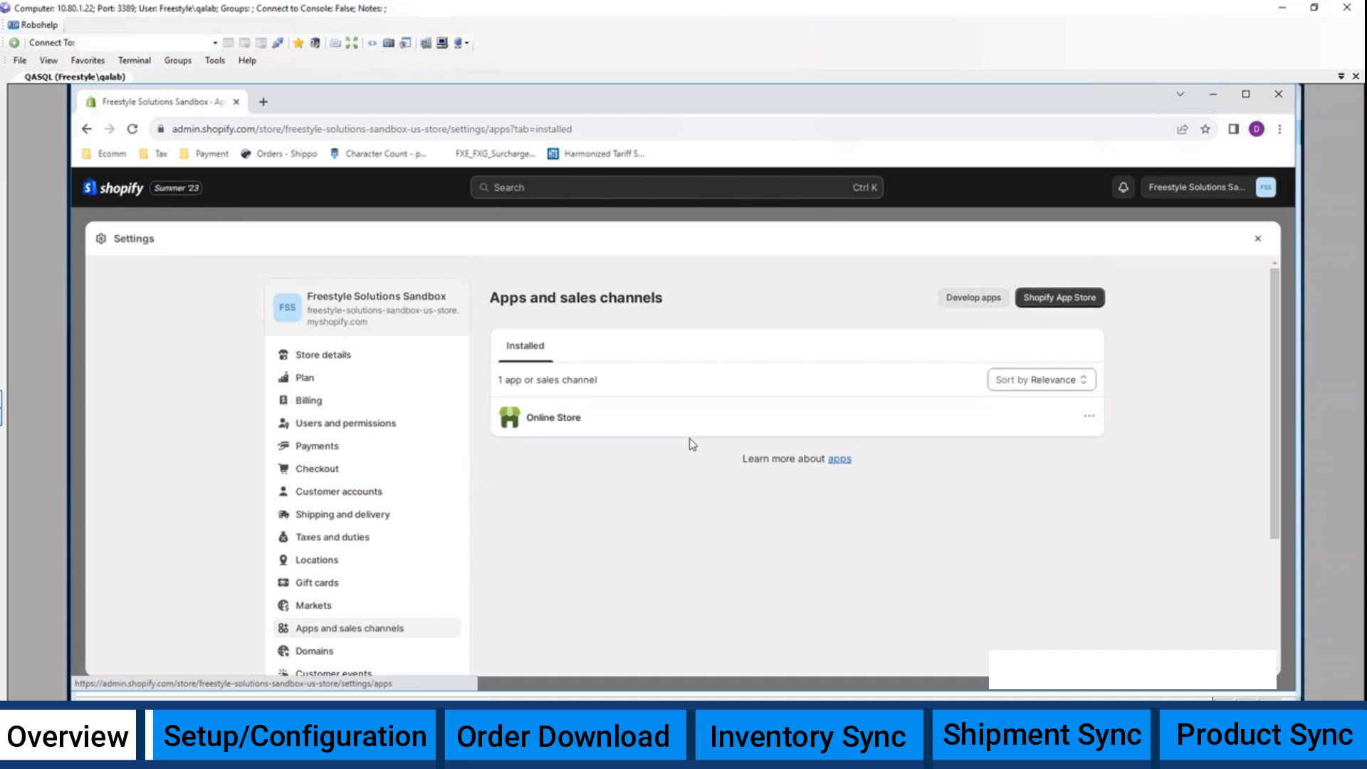
left_click(976, 300)
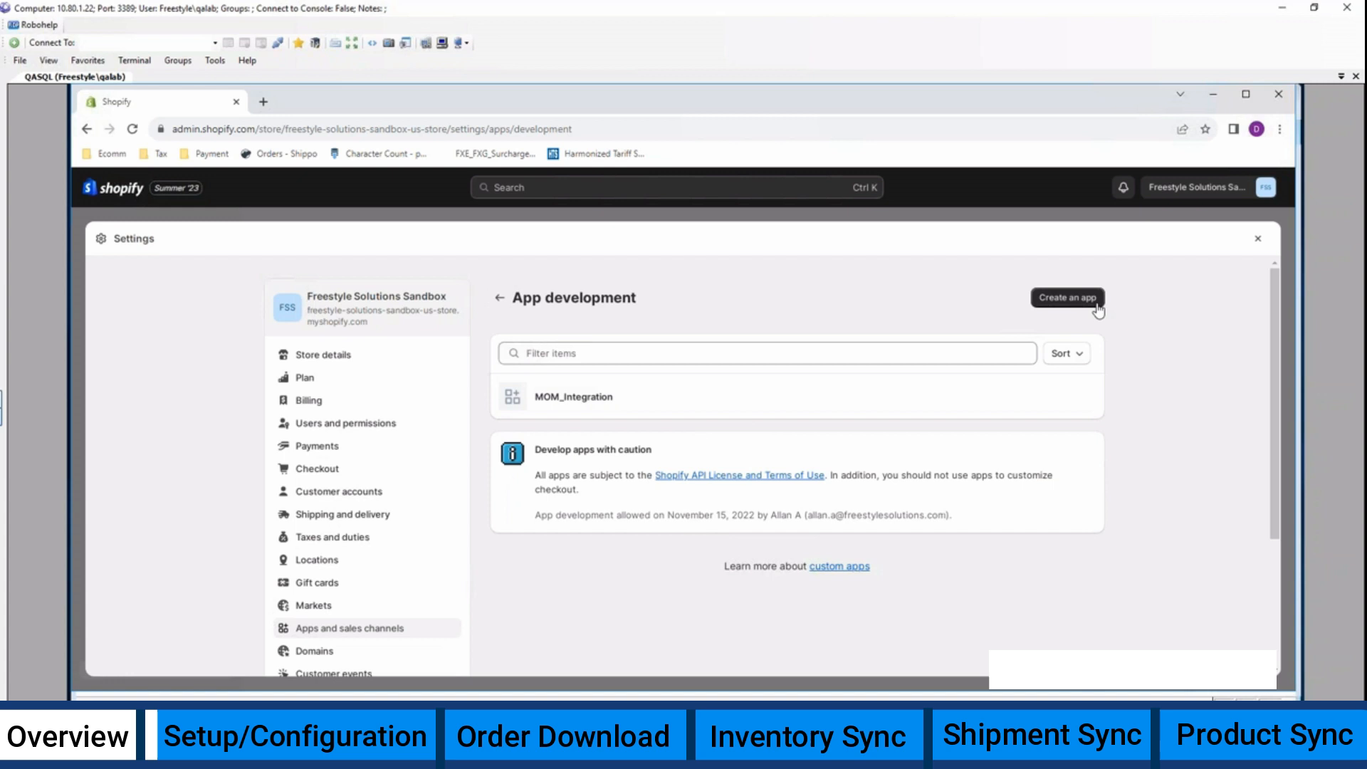
left_click(685, 407)
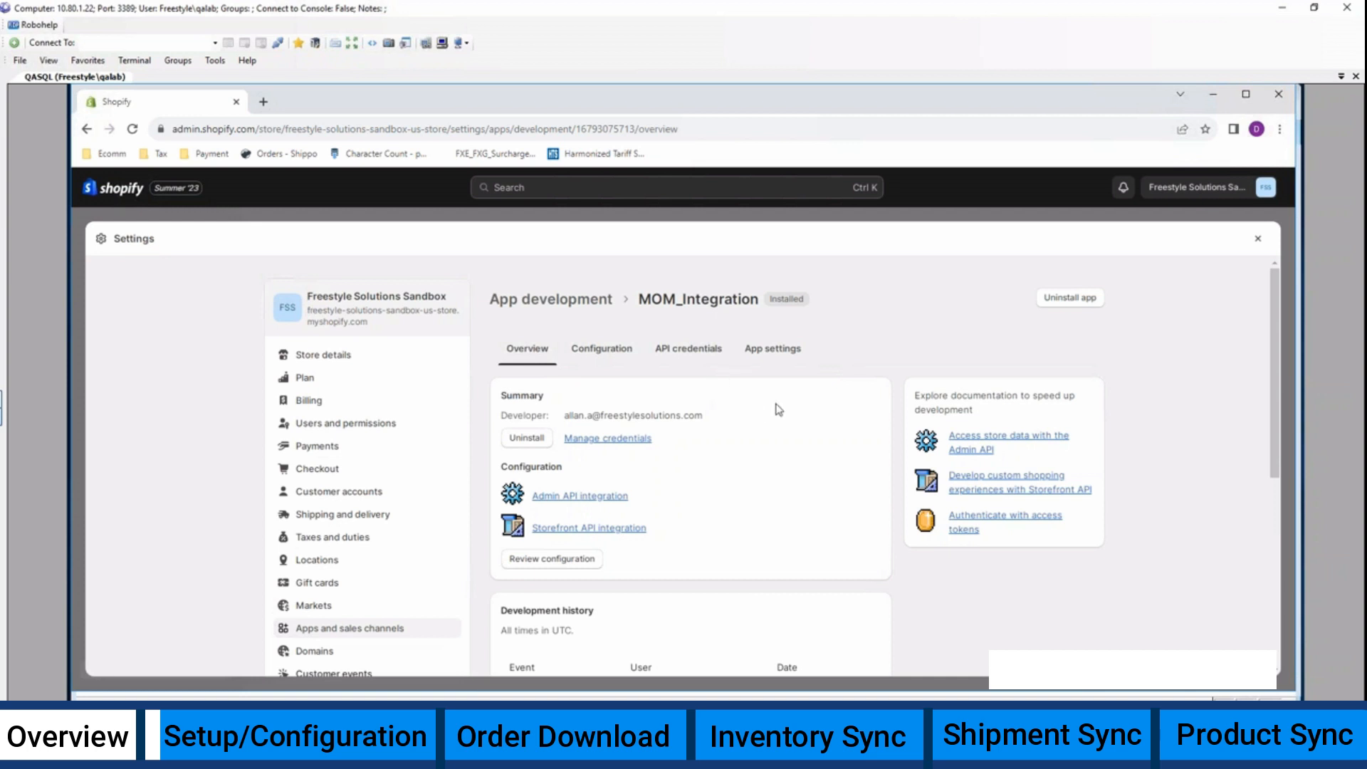
Review the MOM_Integration app's overview, its Admin API access scopes and its API credentials
scroll(777, 461, "down", 1)
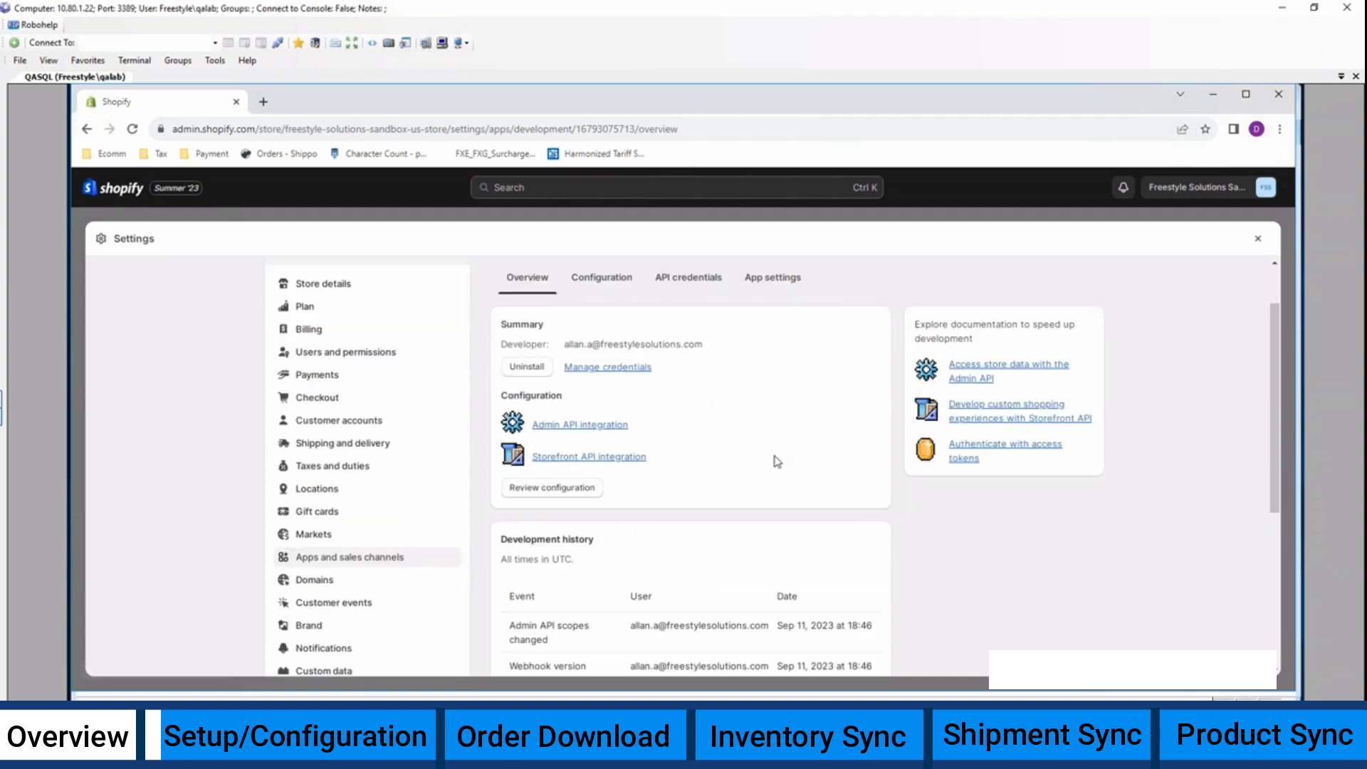
scroll(777, 461, "up", 1)
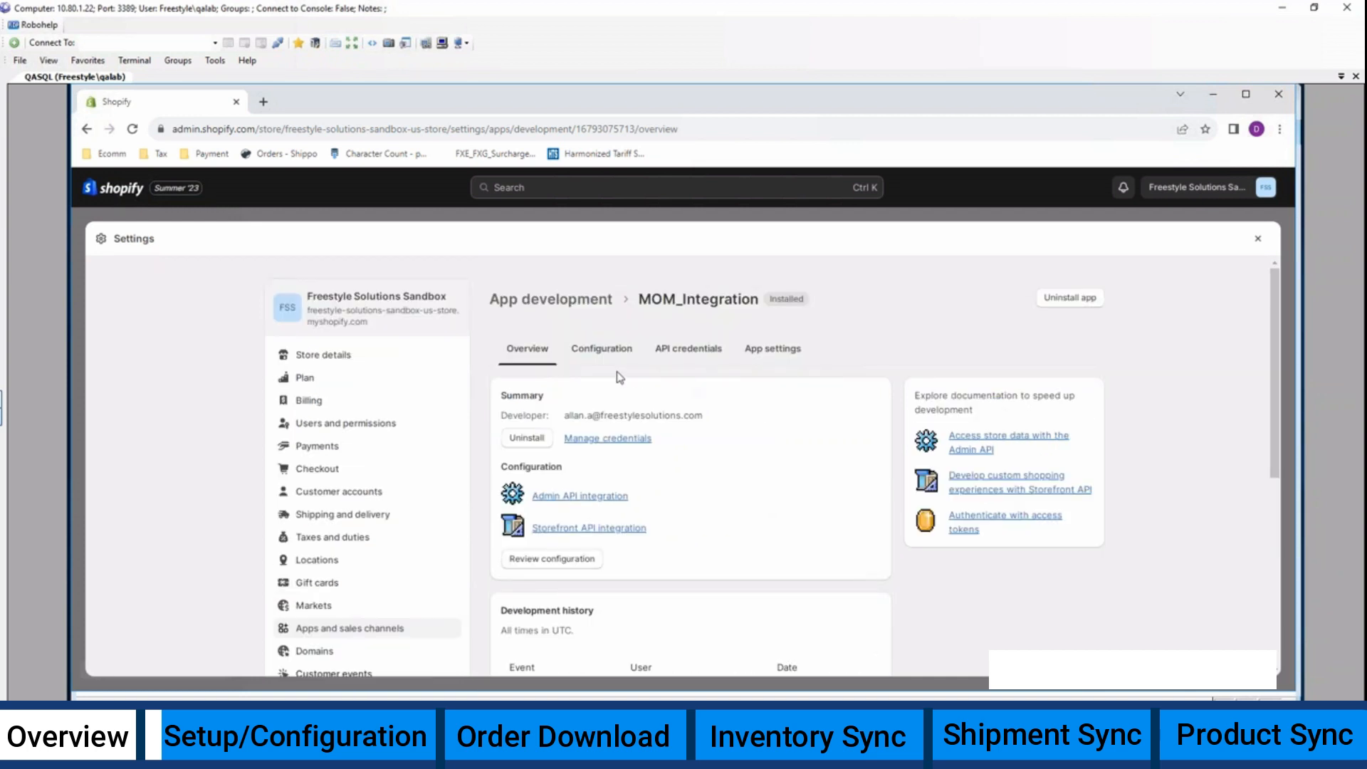
left_click(620, 352)
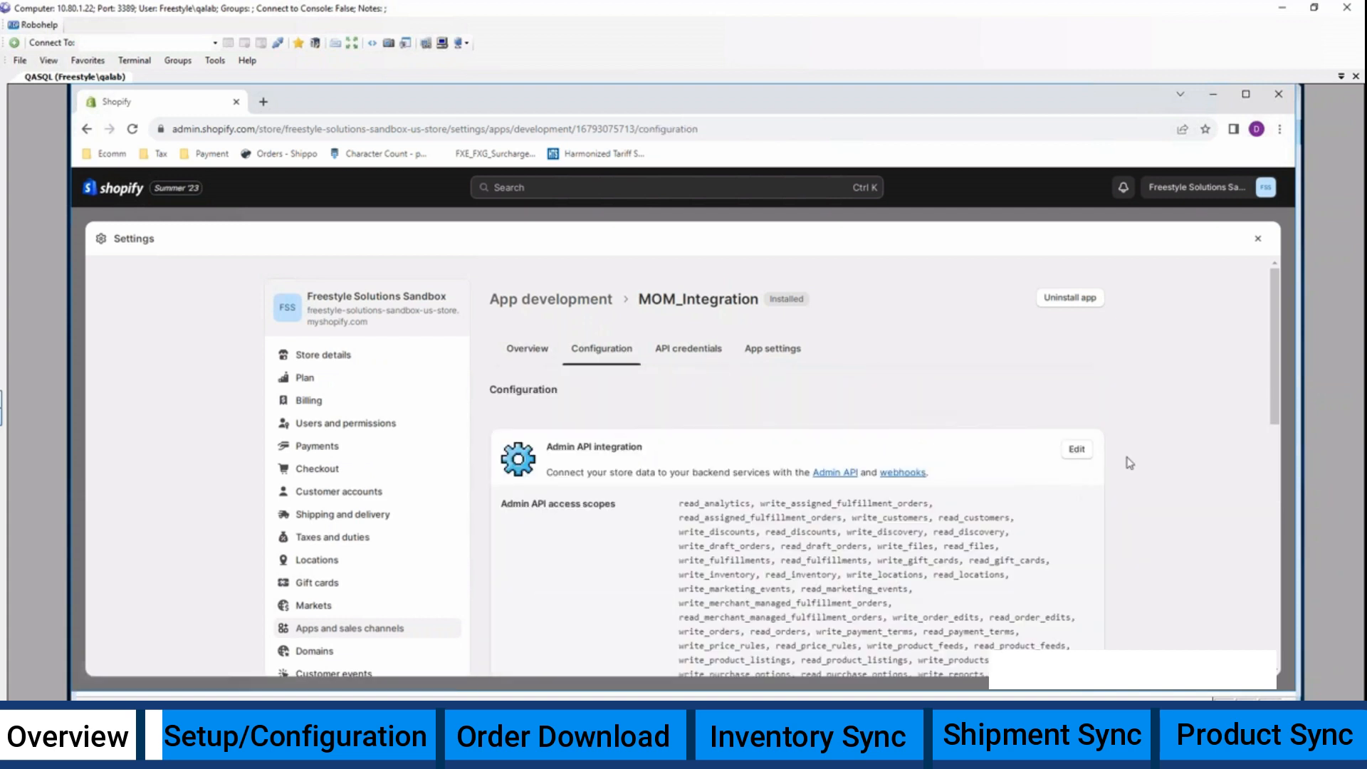
left_click(710, 353)
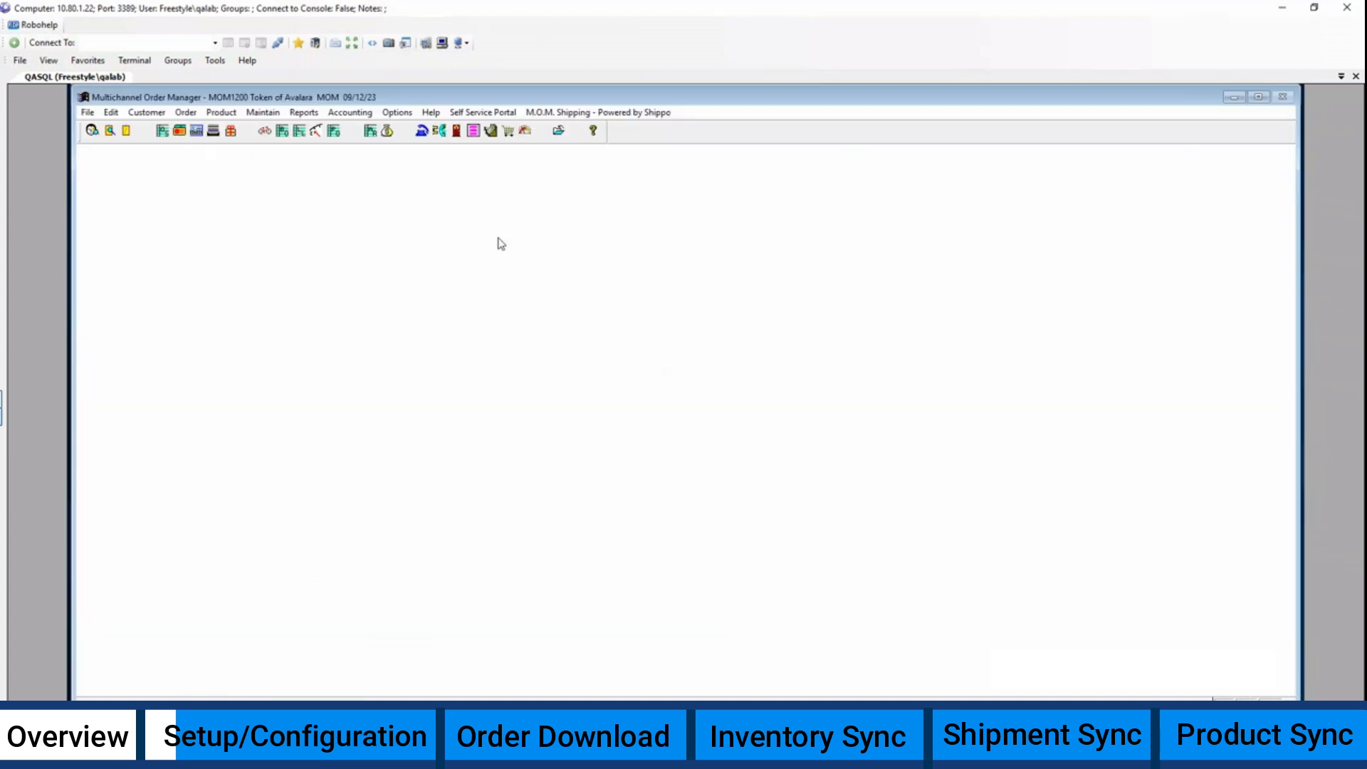
Switch to Multichannel Order Manager and open the eCommerce merchant settings for Shopify
left_click(397, 113)
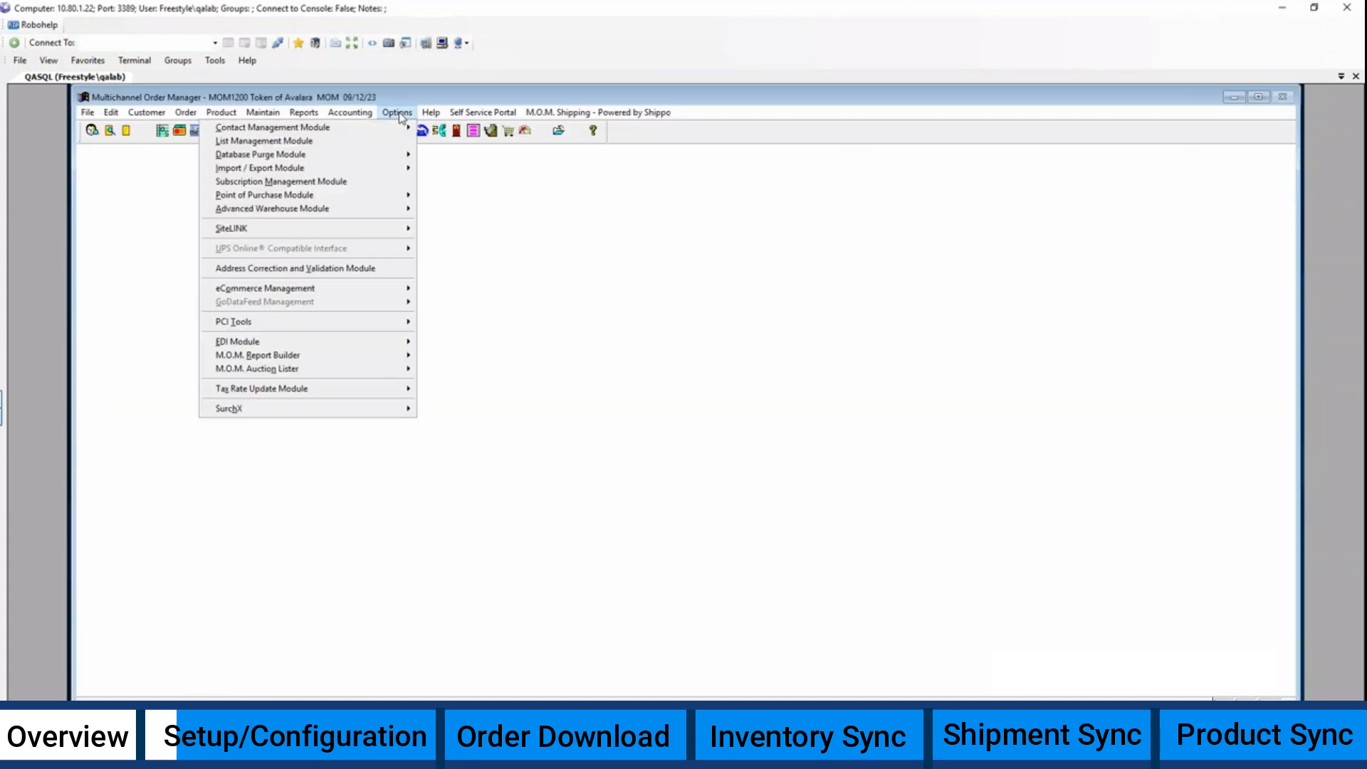
mouse_move(355, 292)
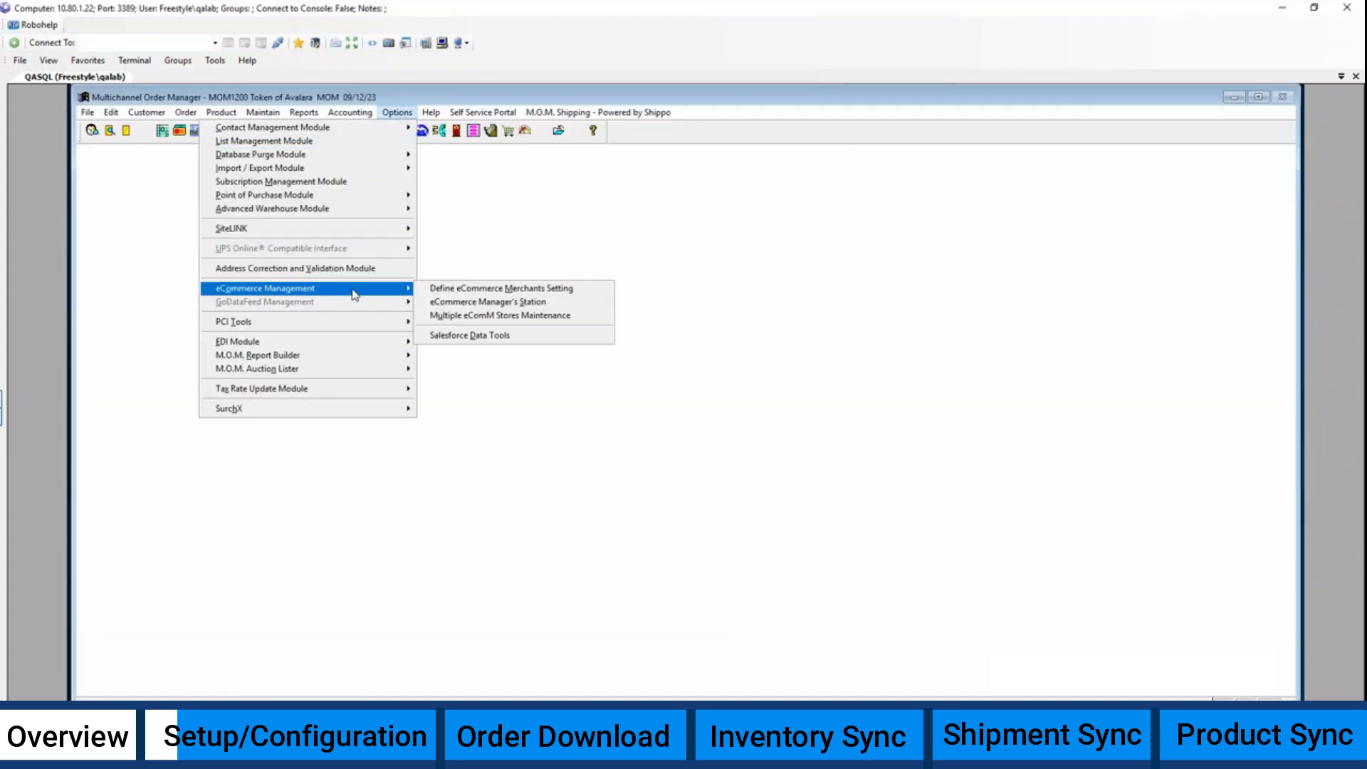
left_click(574, 288)
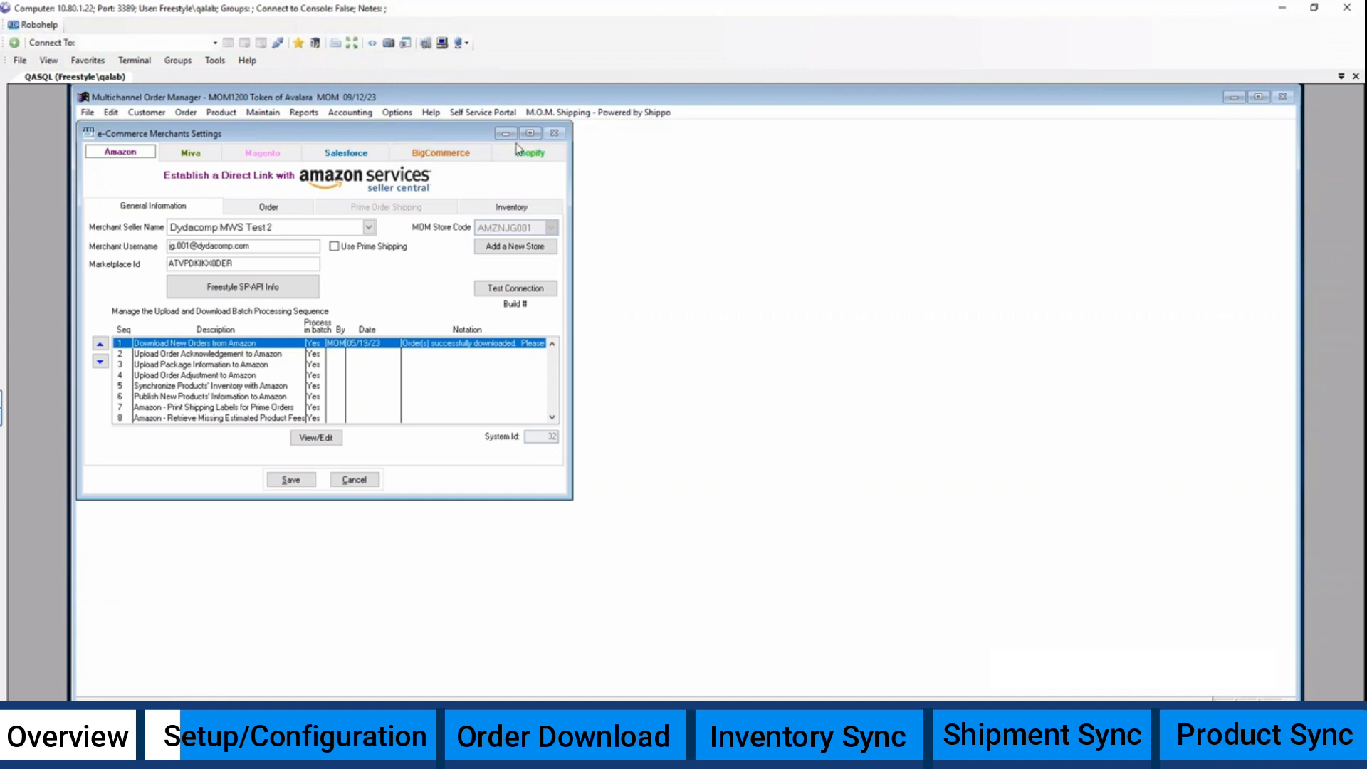
left_click(540, 155)
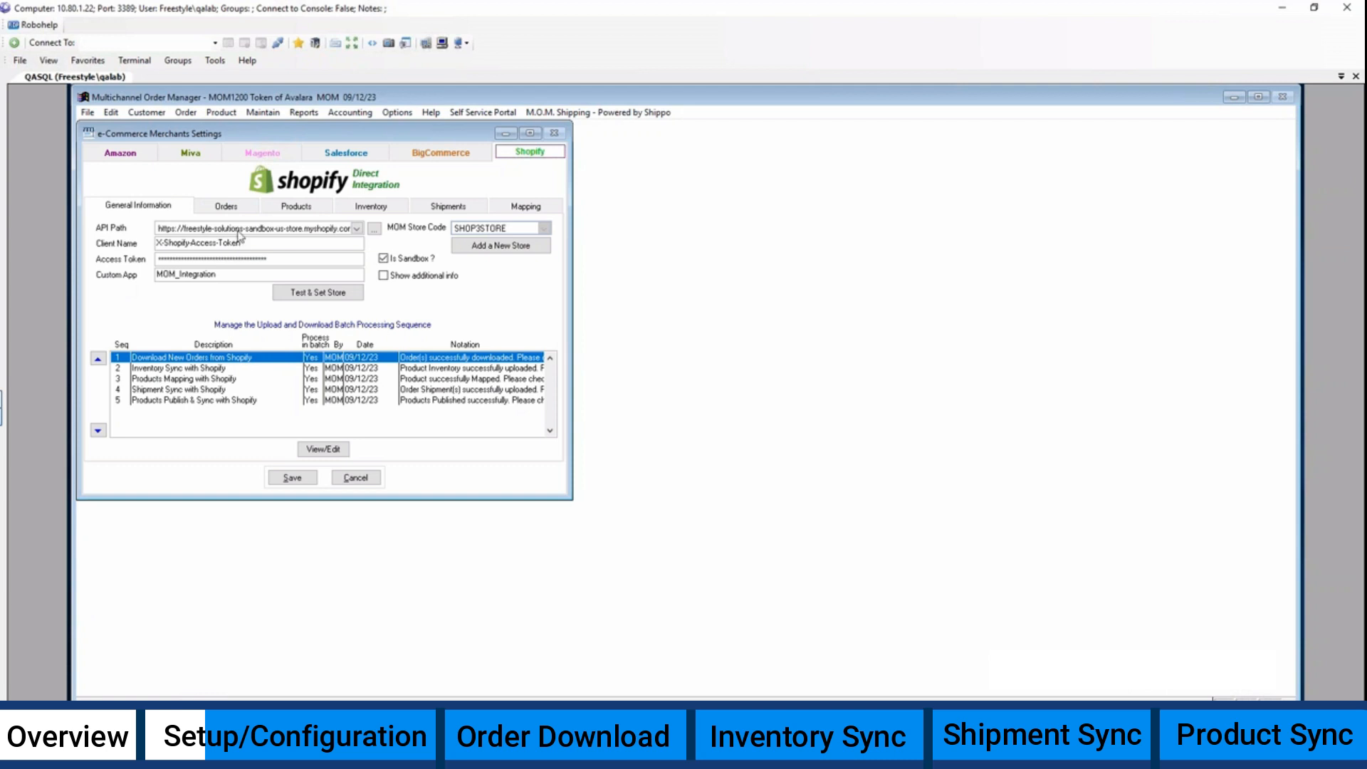
Test and set the Shopify store connection for the MOM_Integration custom app, and dismiss the result message
mouse_move(235, 273)
left_click(323, 298)
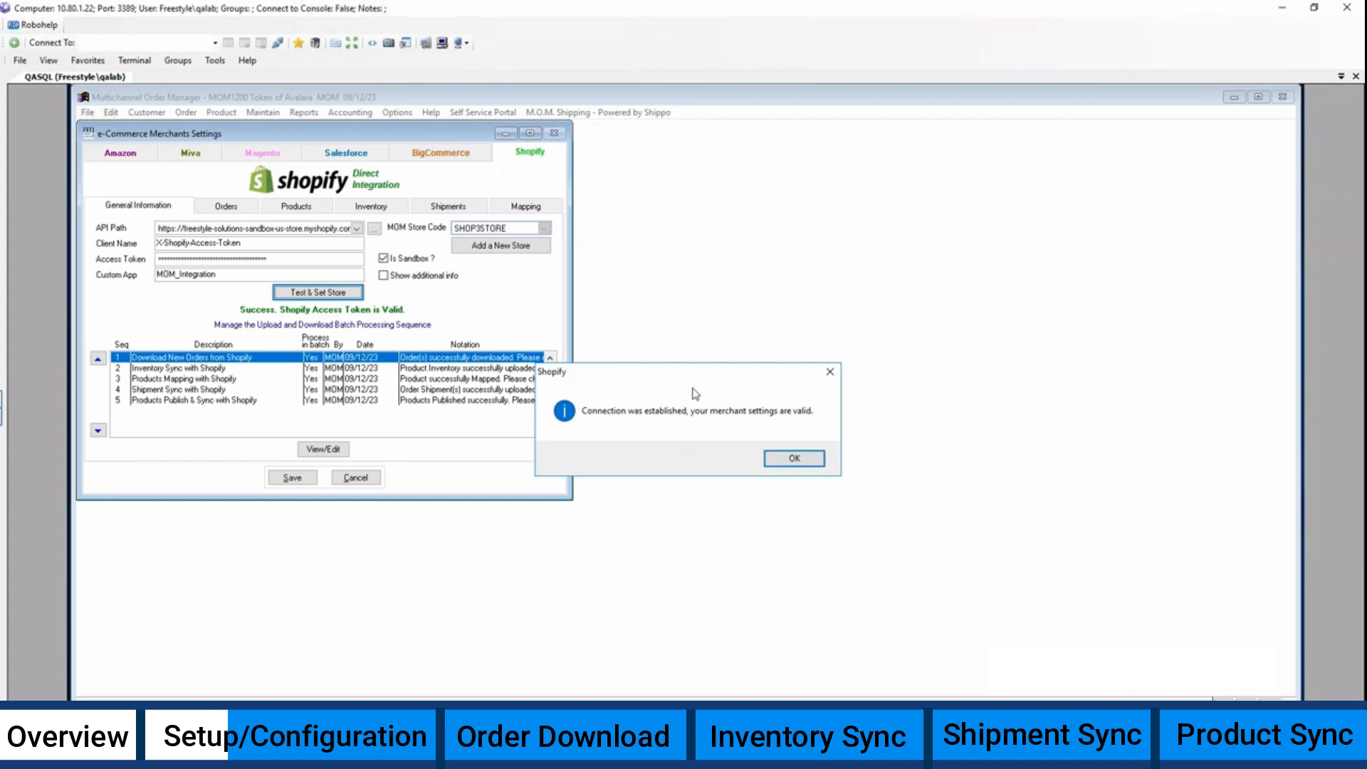
left_click_drag(690, 376, 479, 362)
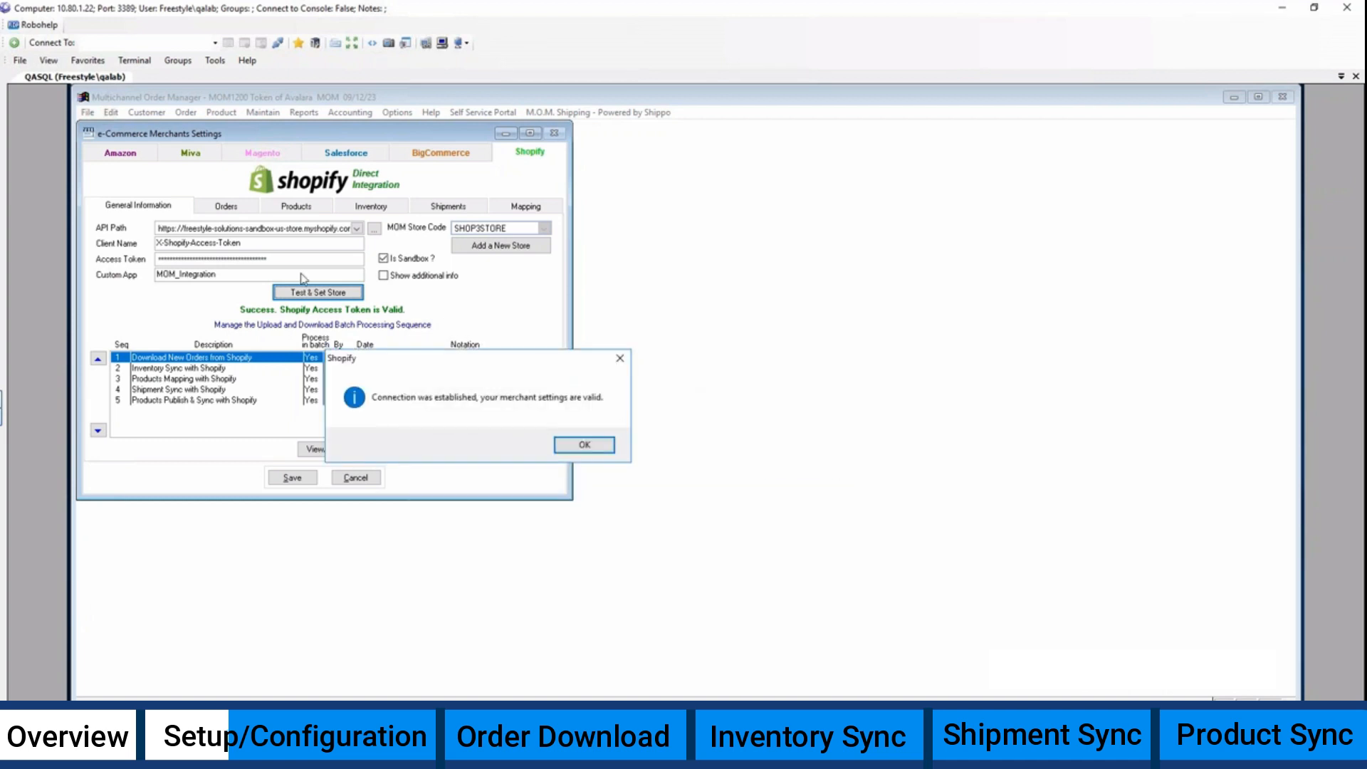
left_click(583, 445)
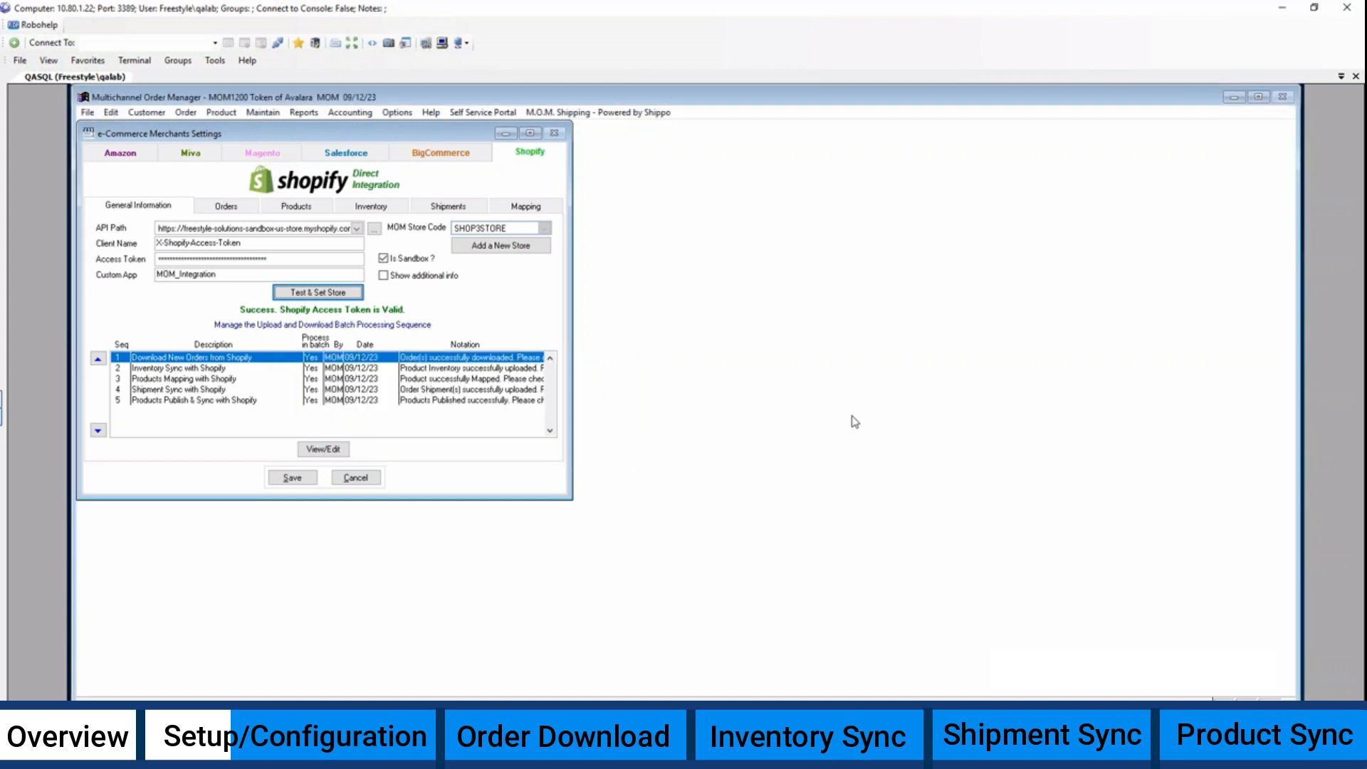
Review the Shopify order download settings and defaults alongside the store's orders list in the Shopify admin
left_click(242, 210)
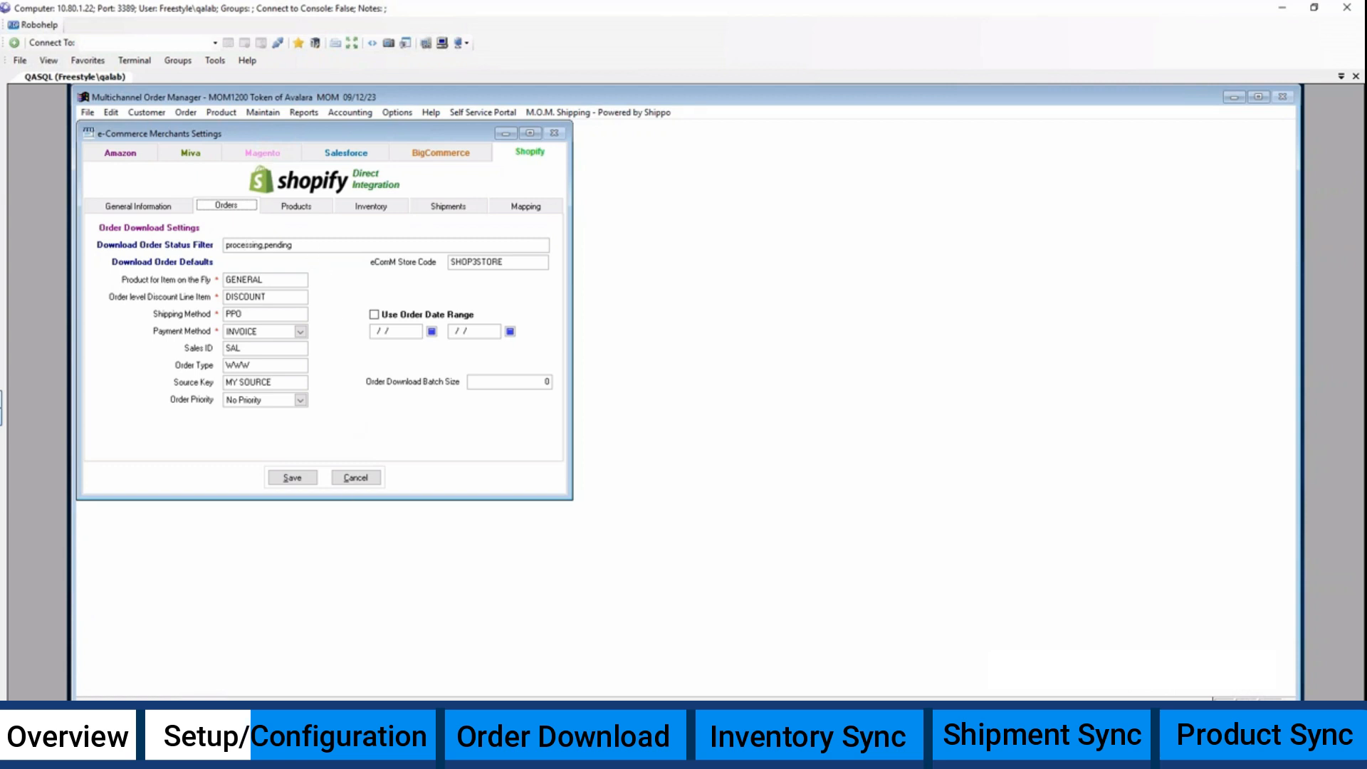
left_click(239, 656)
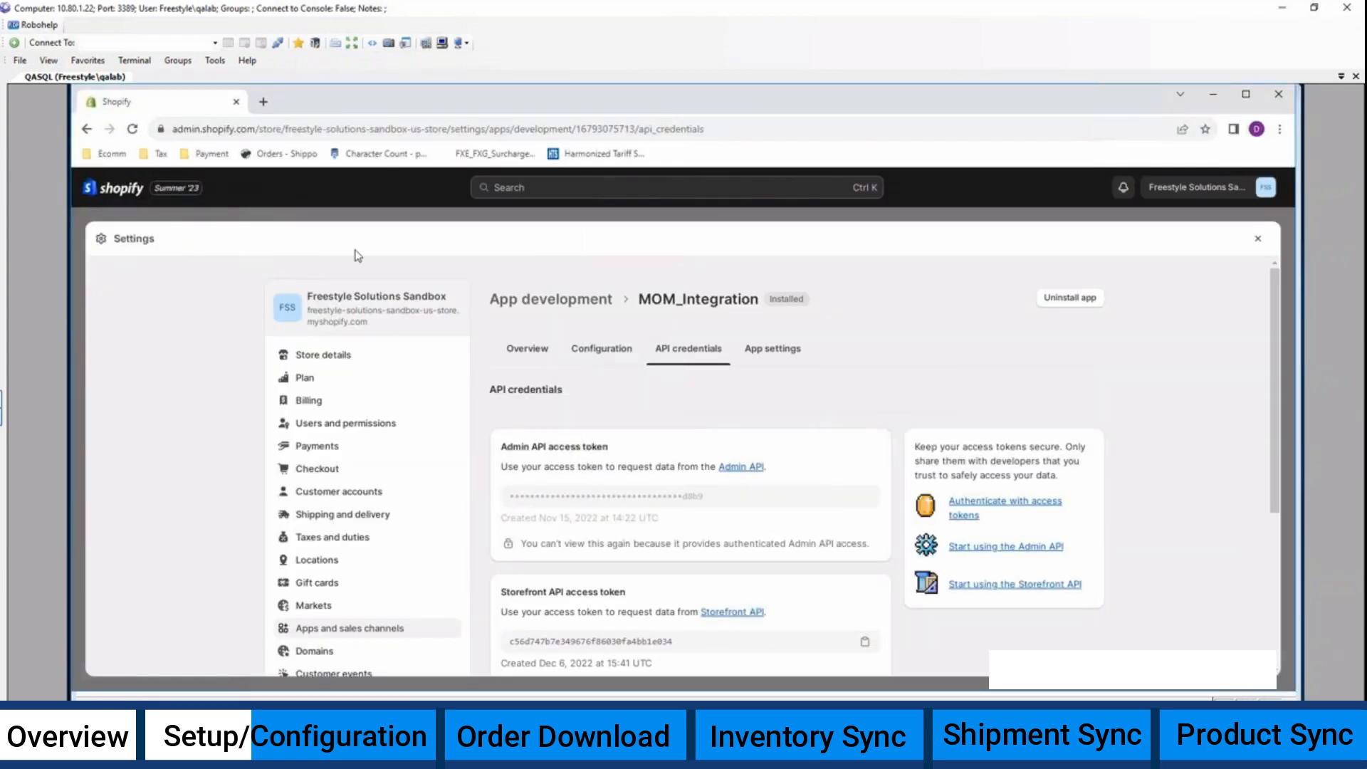
left_click(1259, 239)
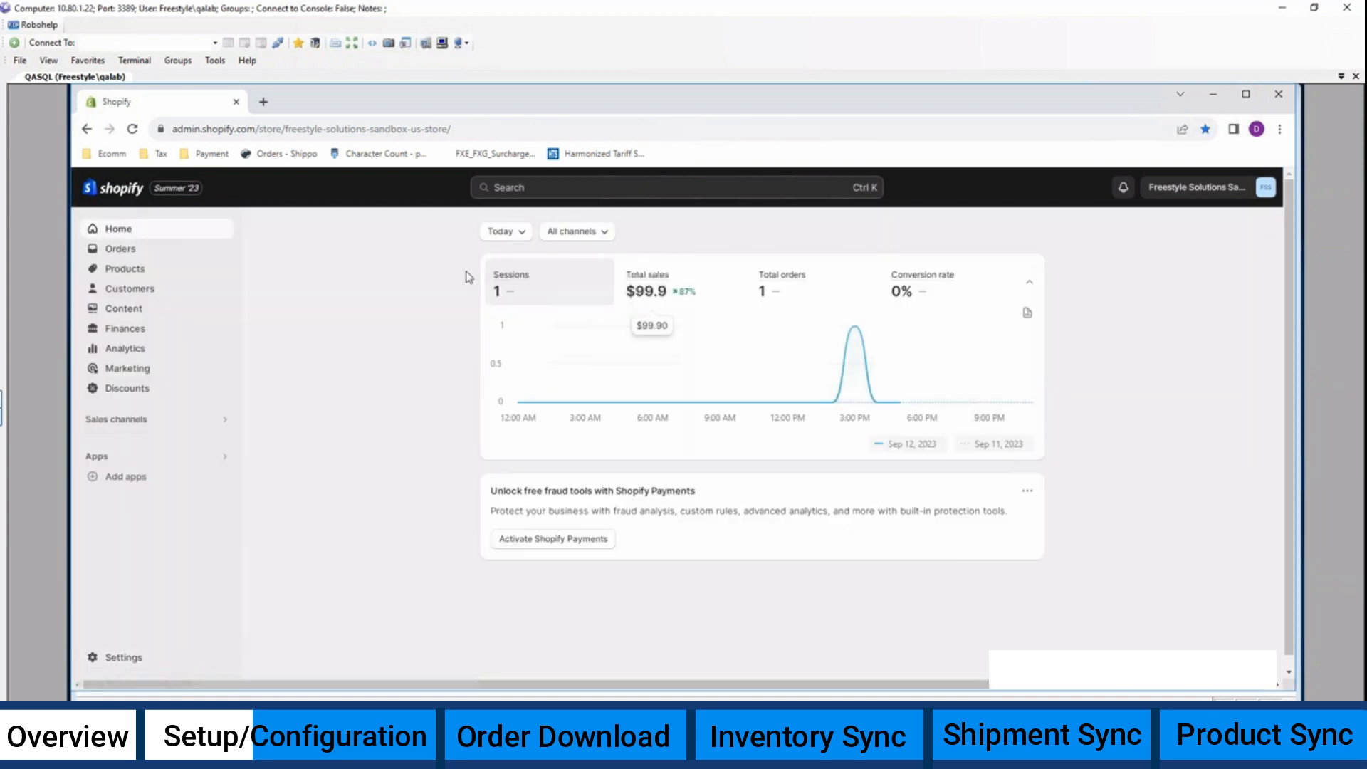
left_click(126, 253)
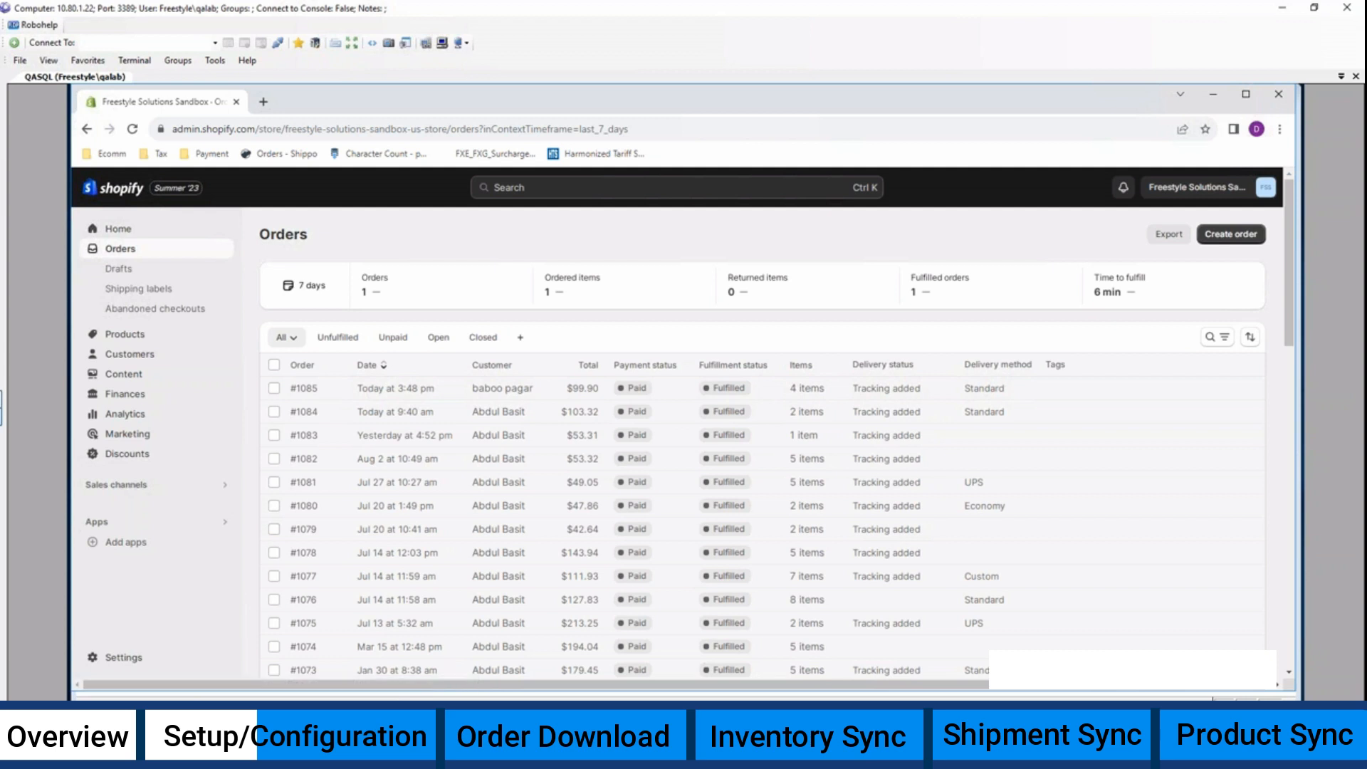
mouse_move(272, 740)
left_click(270, 662)
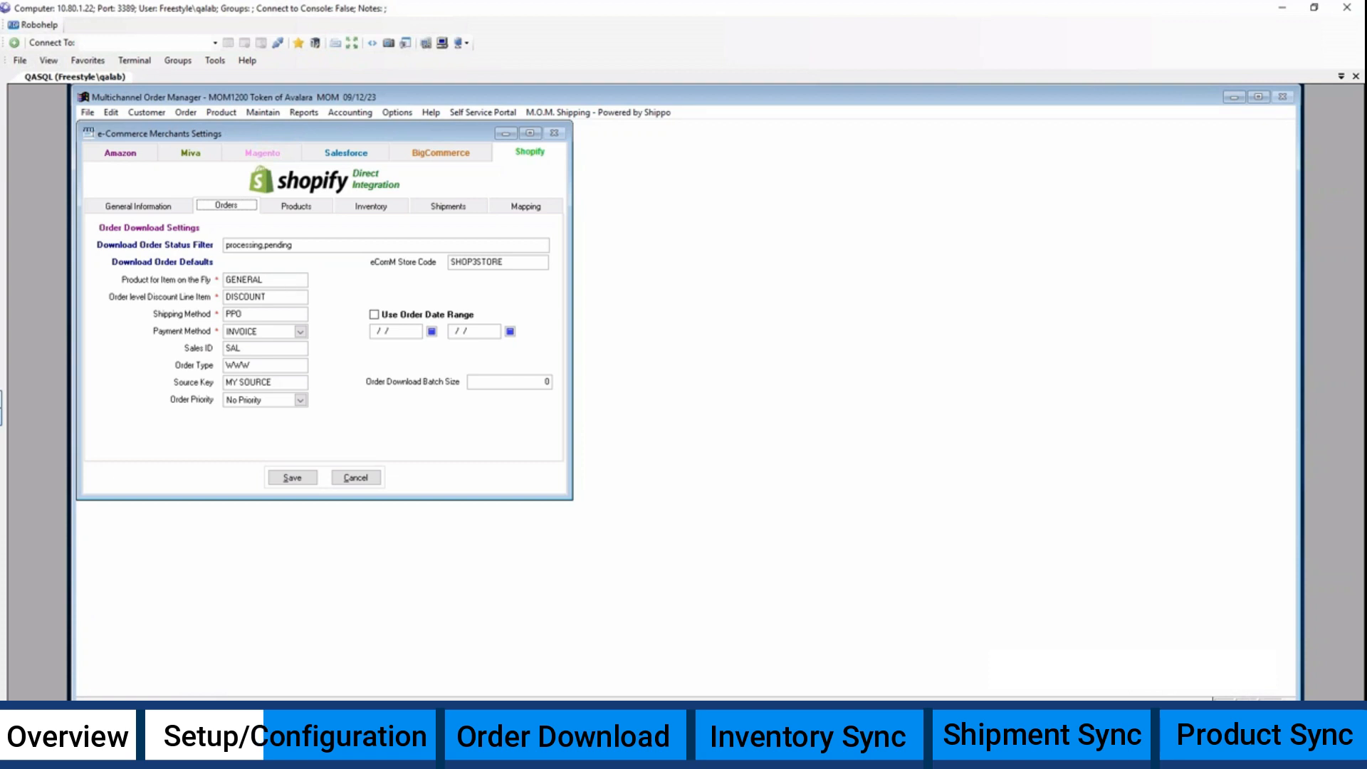
left_click(282, 297)
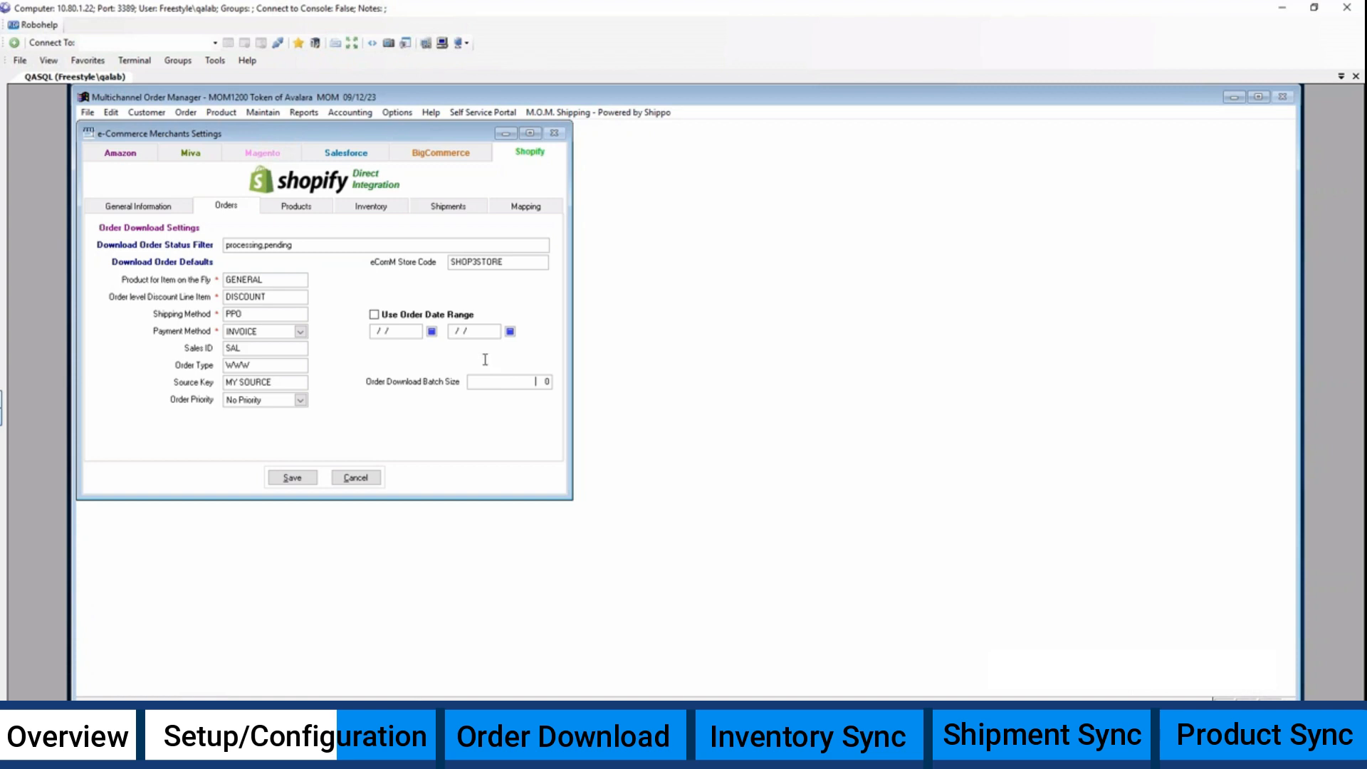
Review the Shopify product, inventory and shipment synchronization settings
left_click(293, 208)
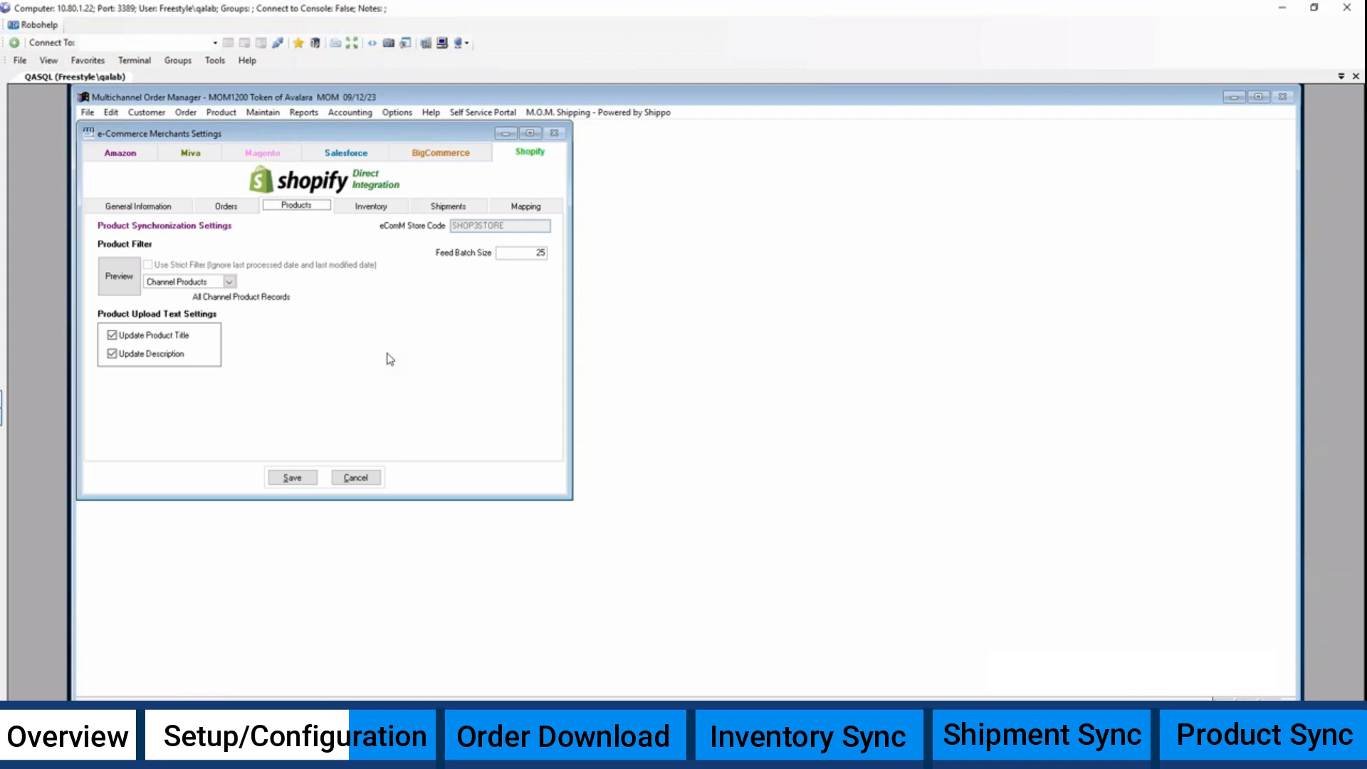
left_click(383, 211)
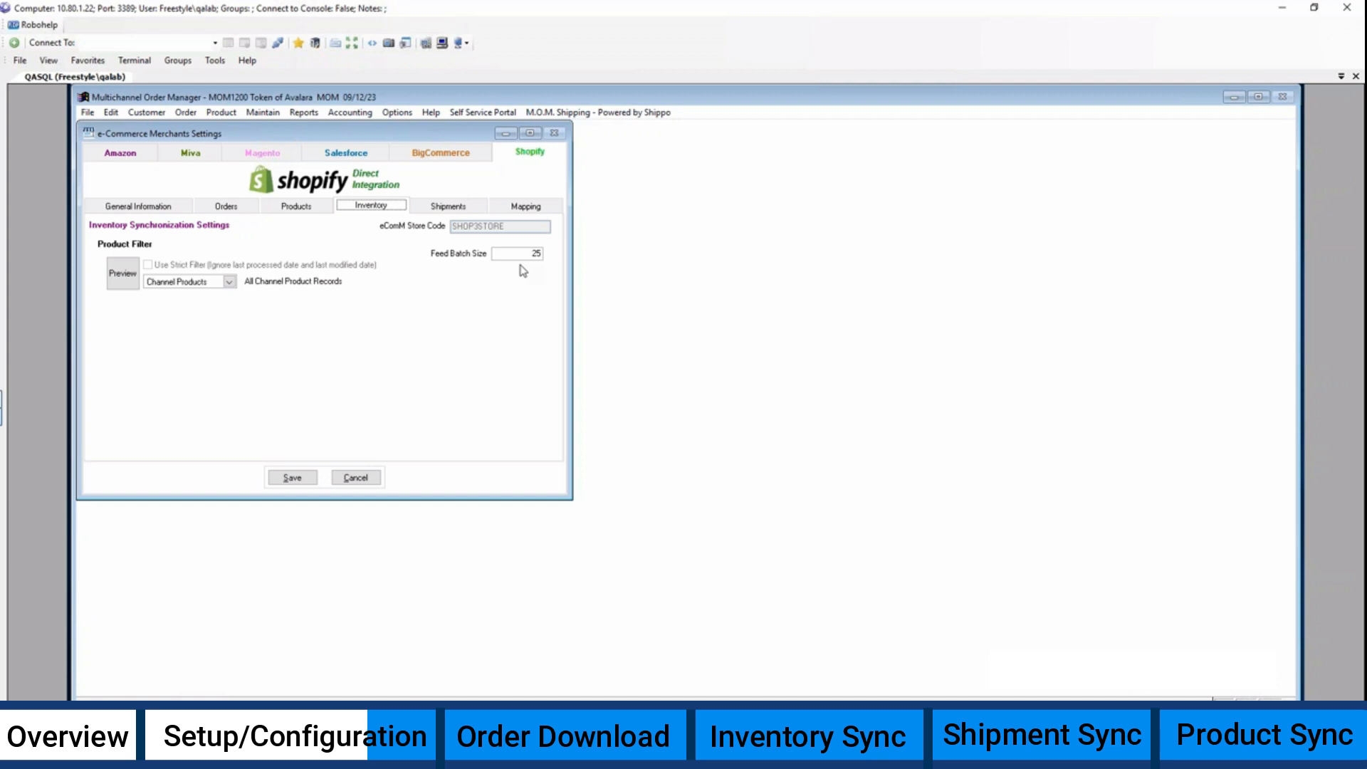
left_click(452, 207)
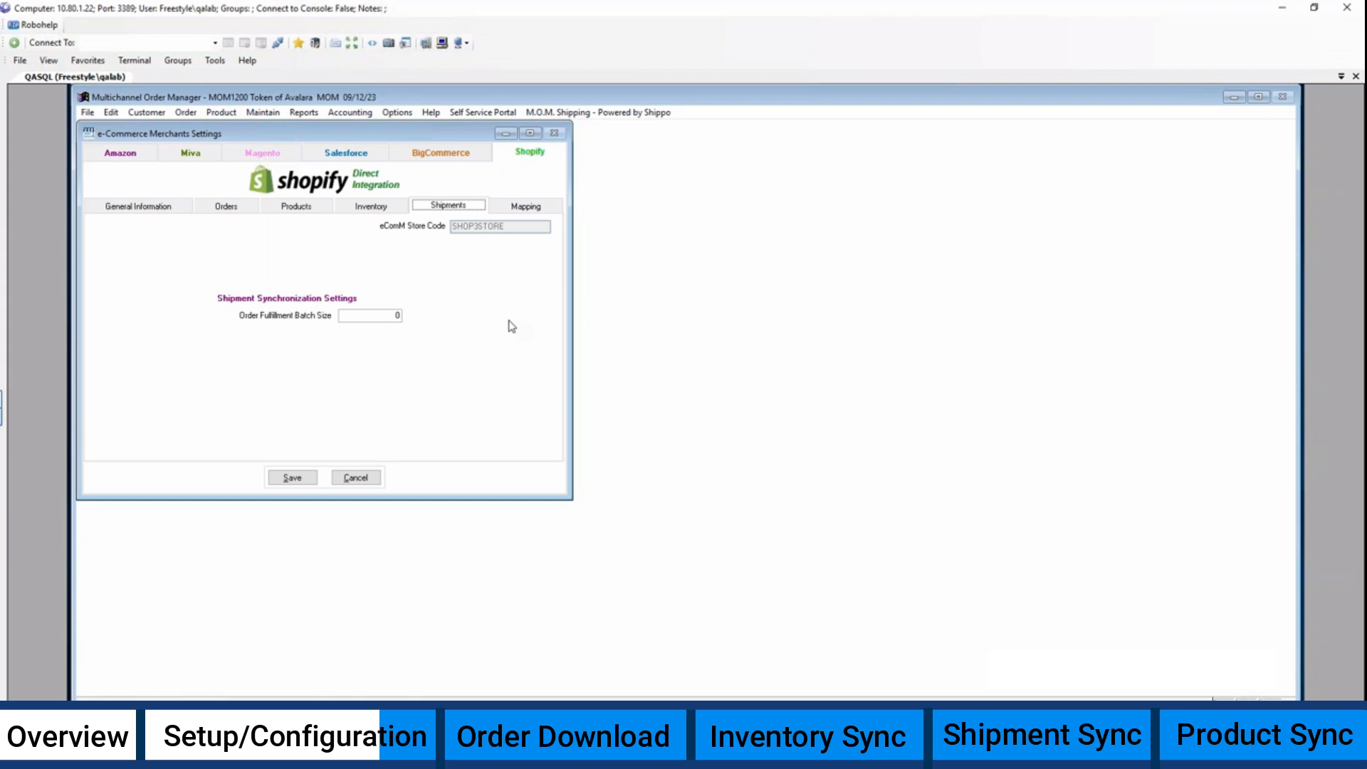
Check the MOM/Shopify shipping method mappings, including Standard and Custom, with a look at the Shopify admin
left_click(527, 205)
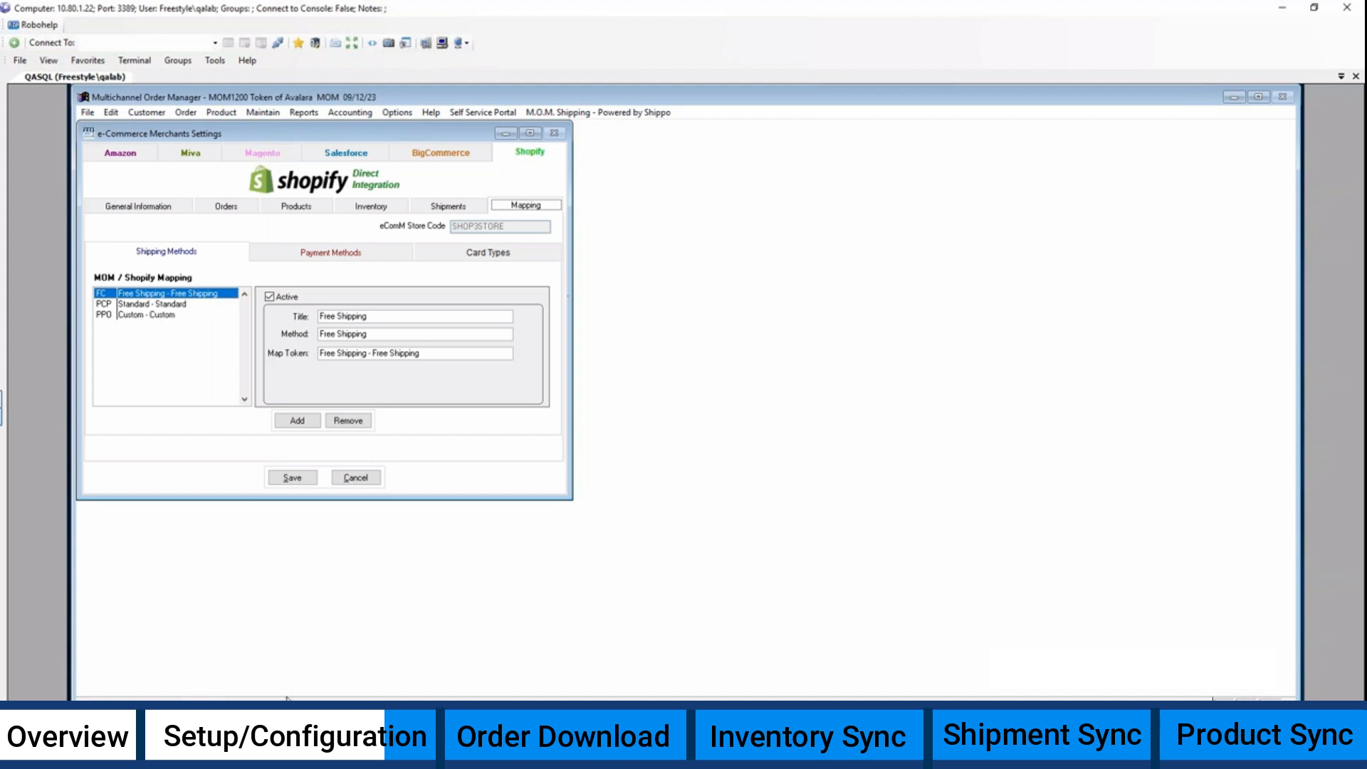
mouse_move(237, 753)
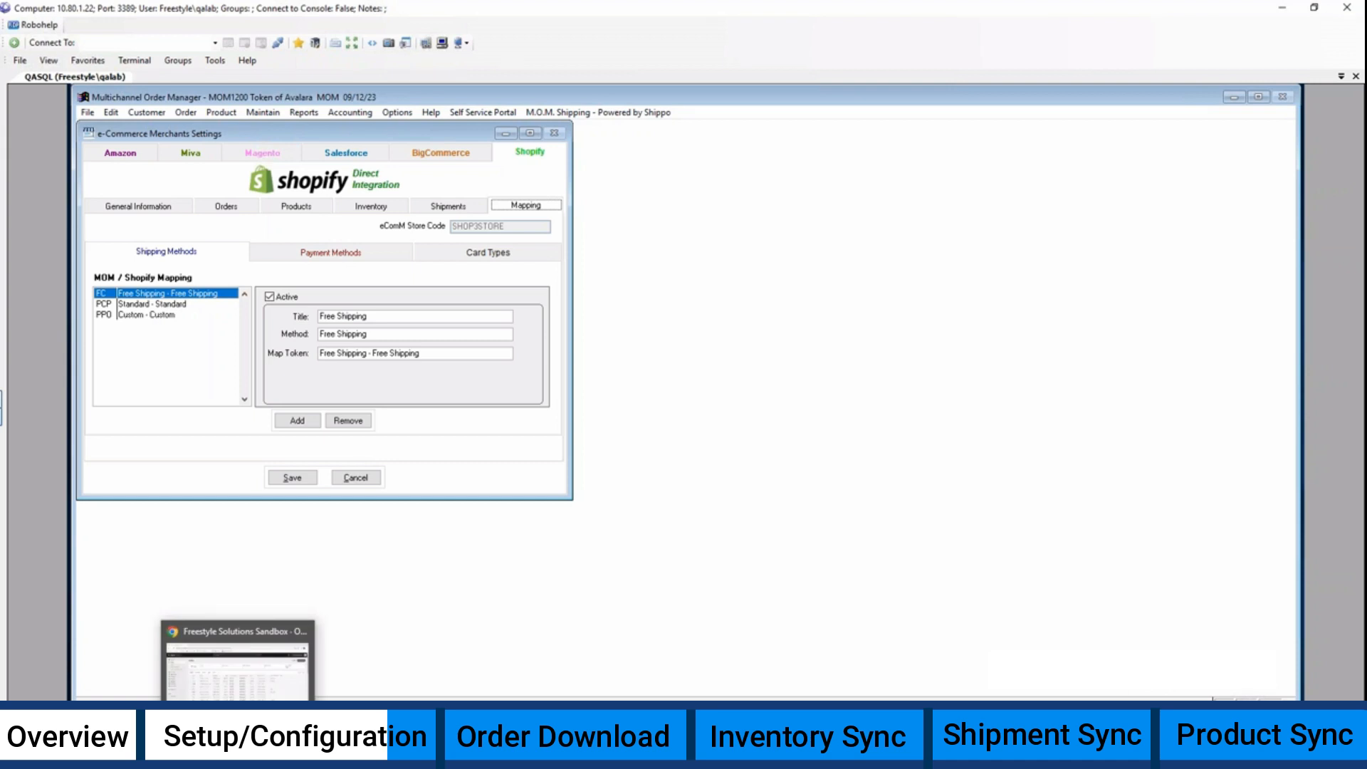
left_click(238, 662)
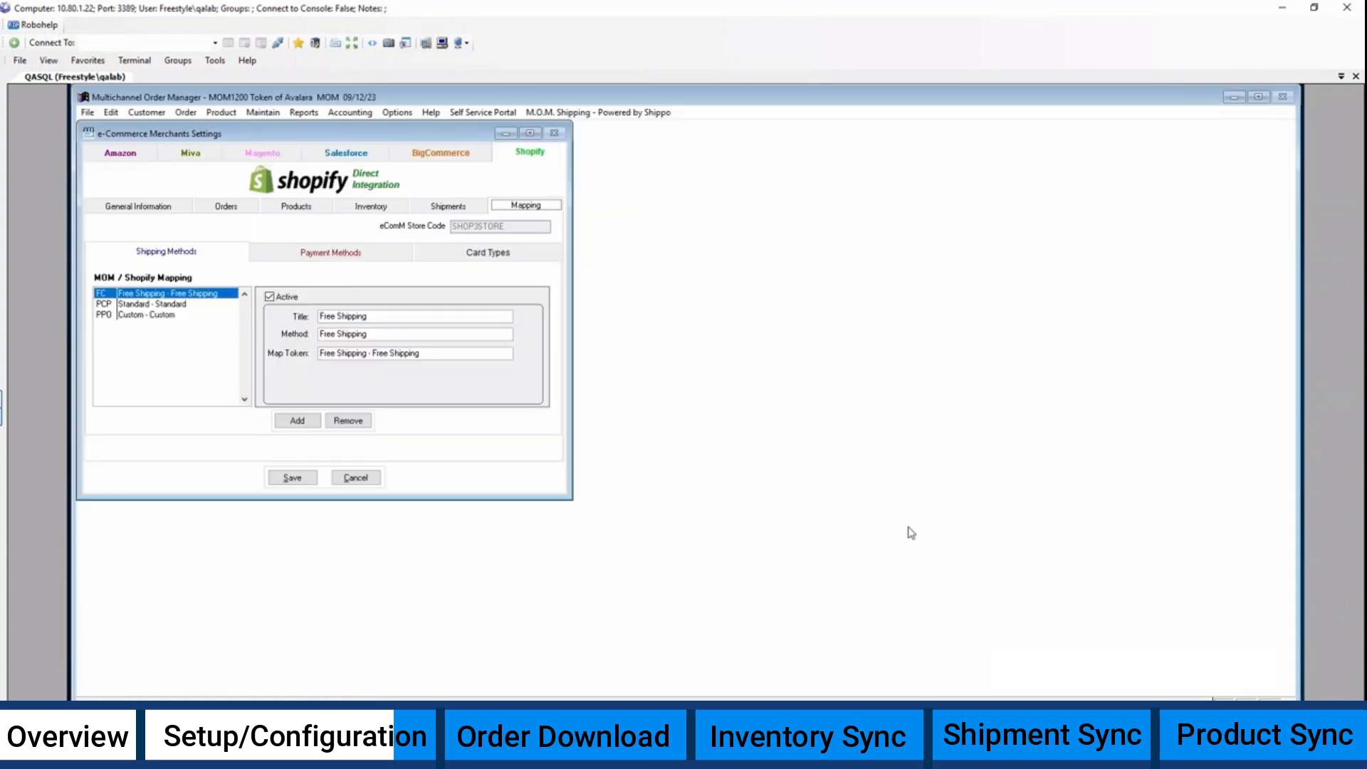
left_click(168, 305)
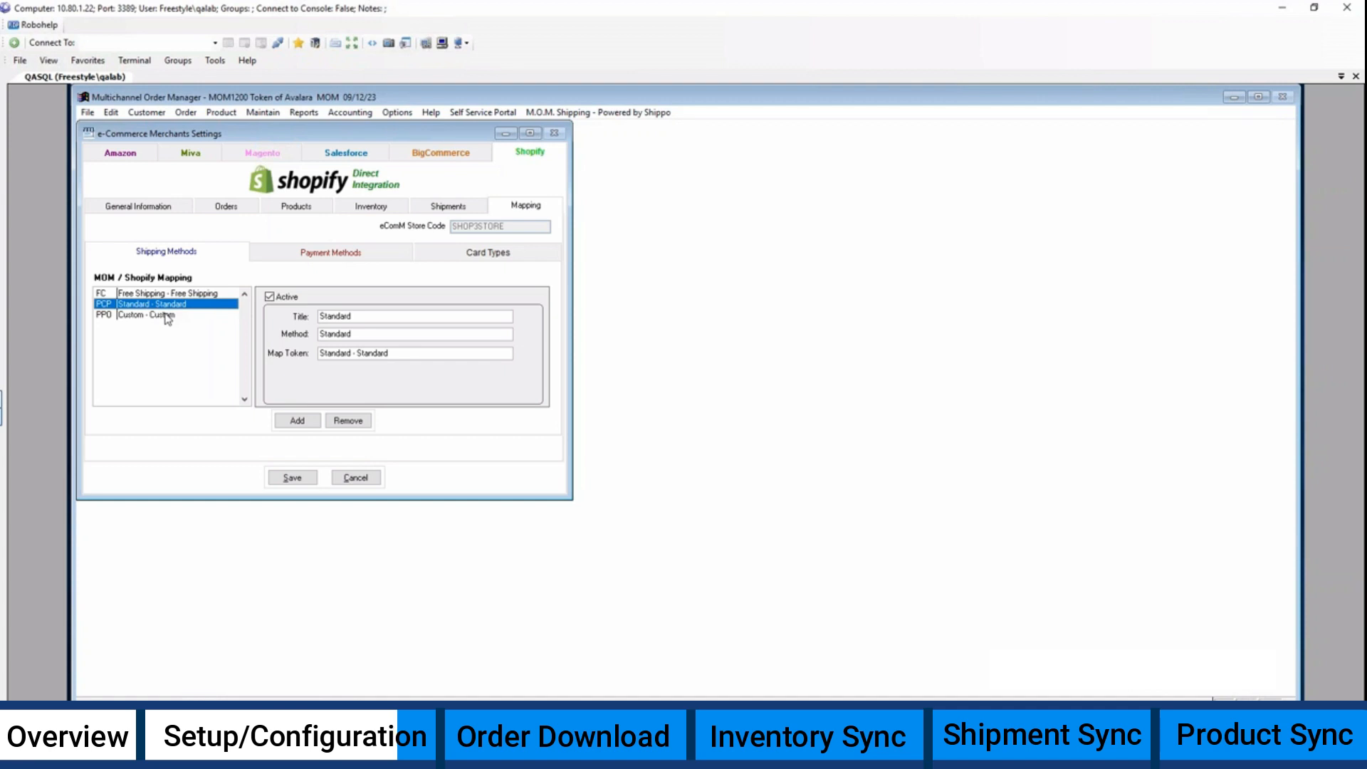
left_click(165, 317)
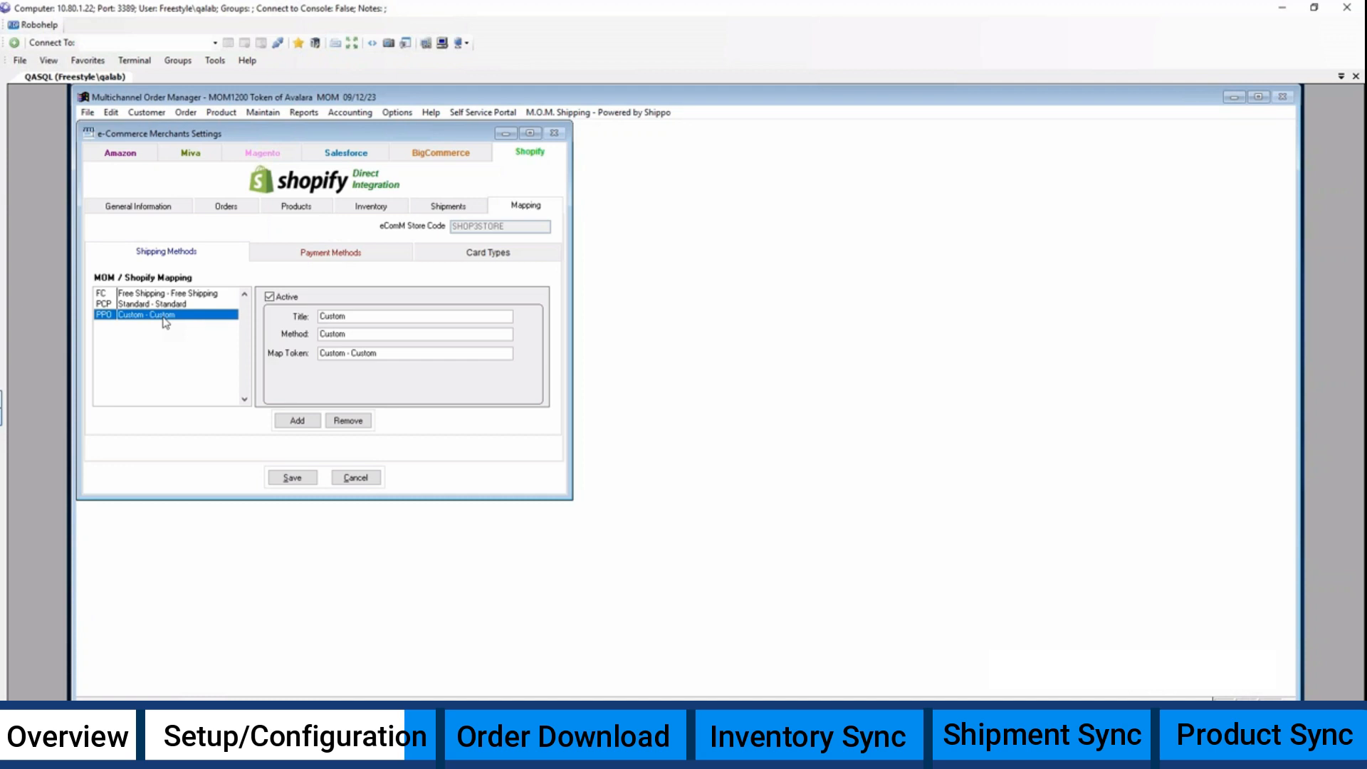
Examine the payment method and card type mappings, highlighting the title of the American Express entry
left_click(292, 255)
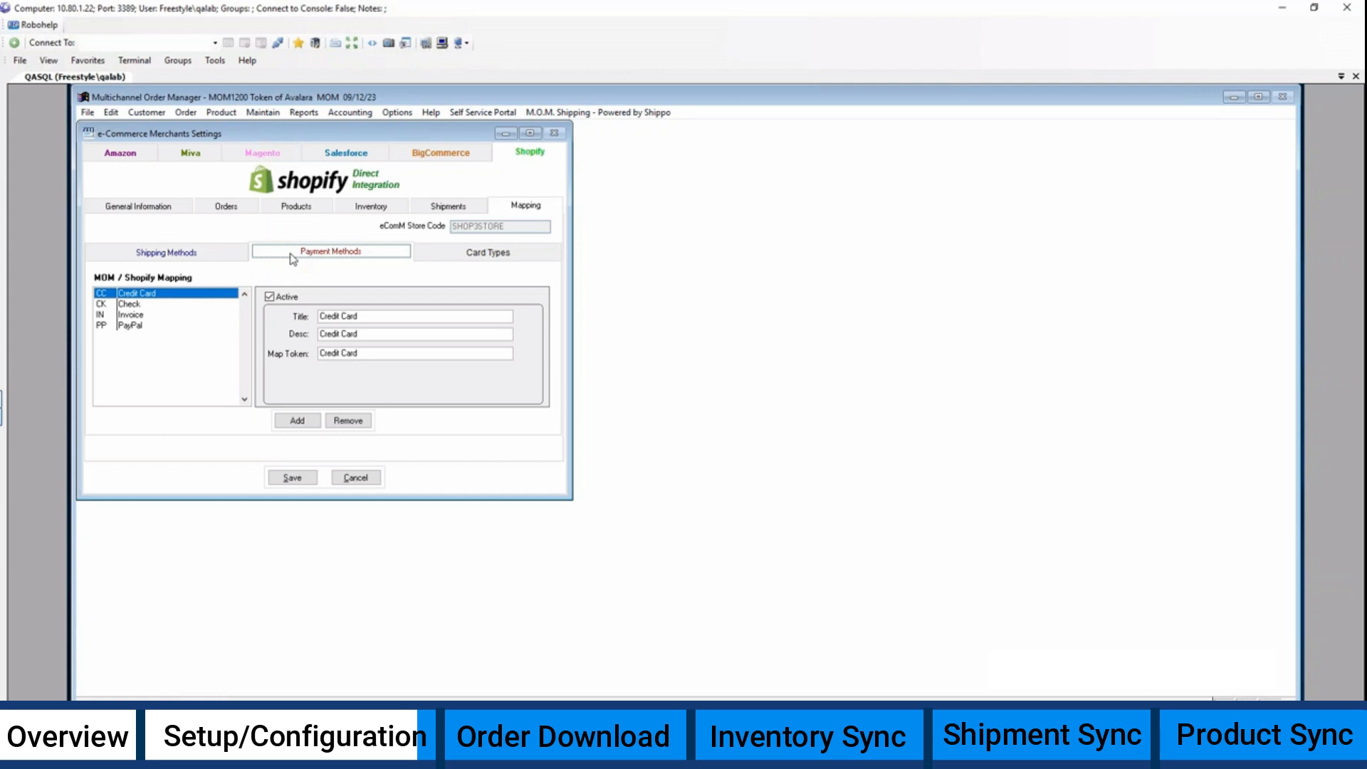
left_click(499, 261)
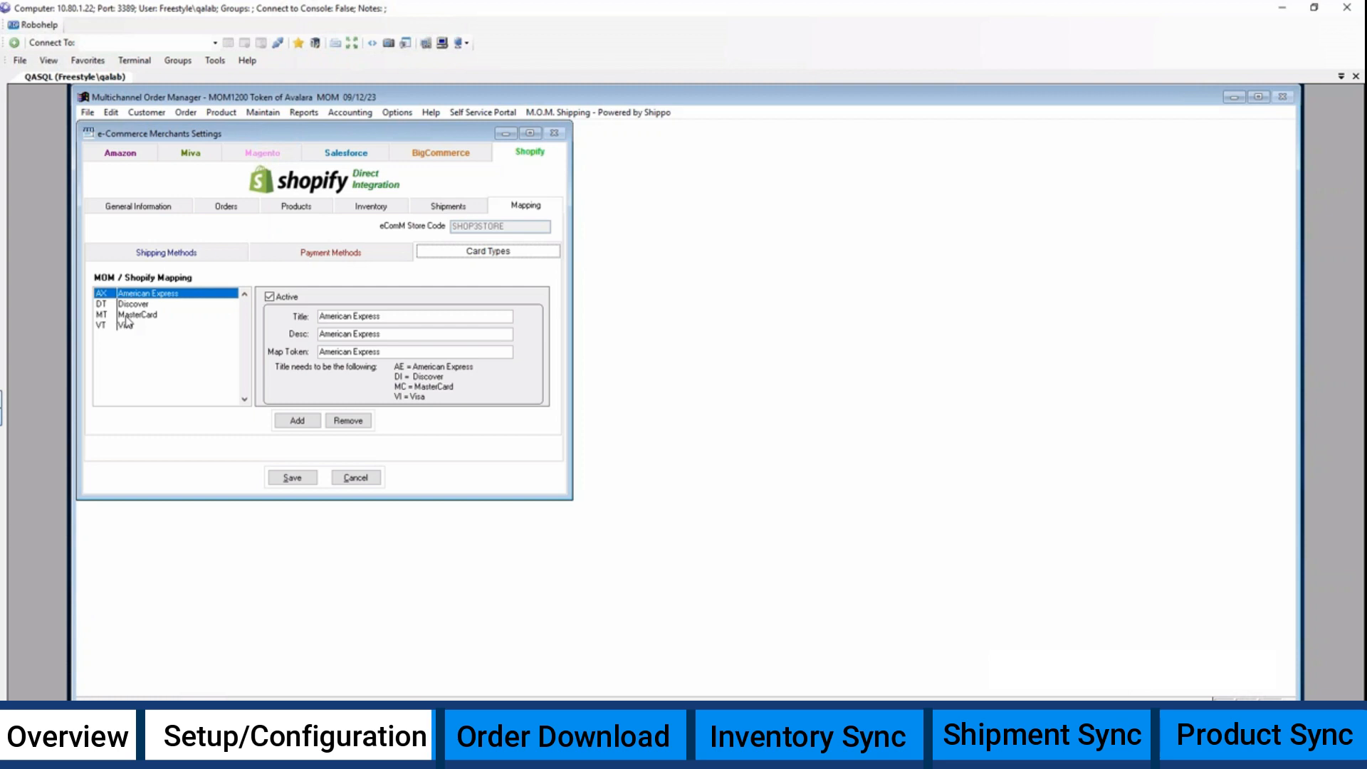
left_click(382, 316)
left_click_drag(383, 316, 317, 317)
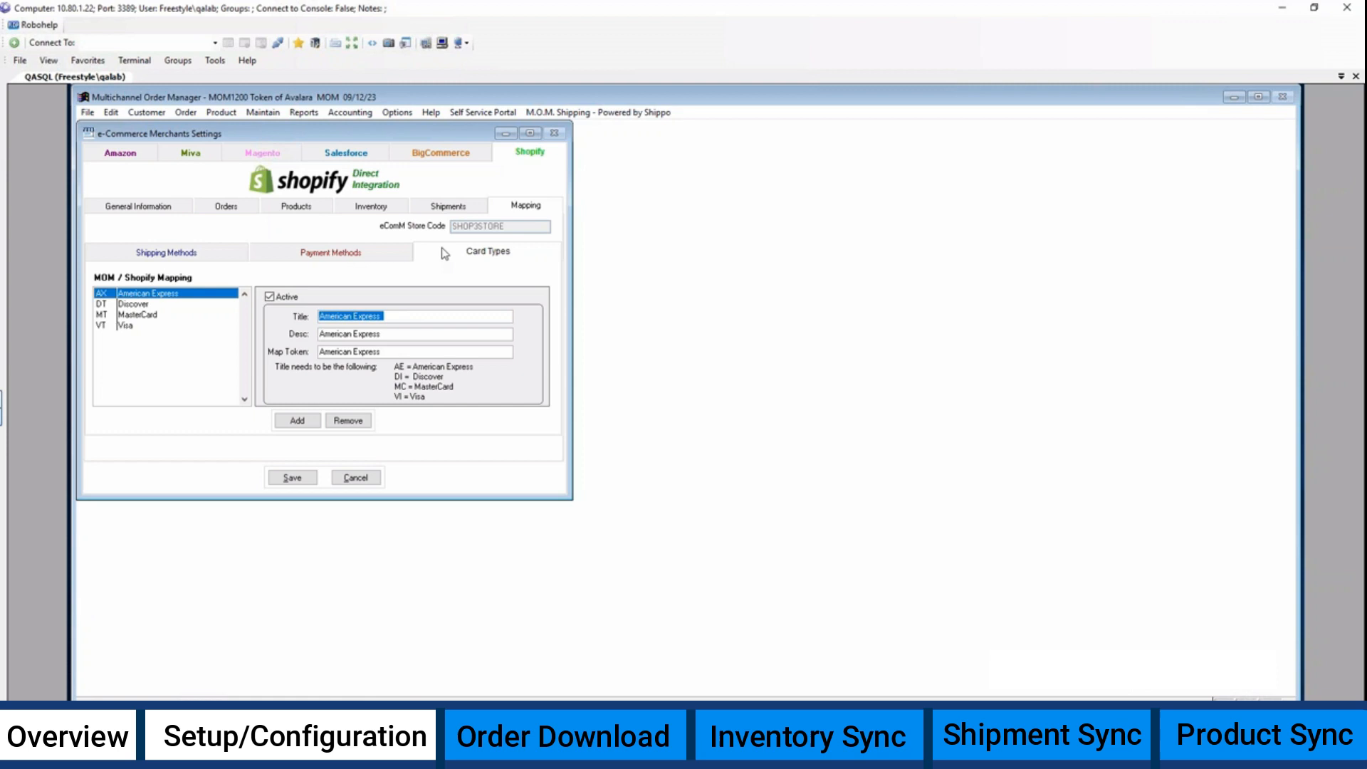
Return through the payment and shipping mappings to the general information and save the Shopify merchant settings
left_click(379, 255)
left_click(182, 254)
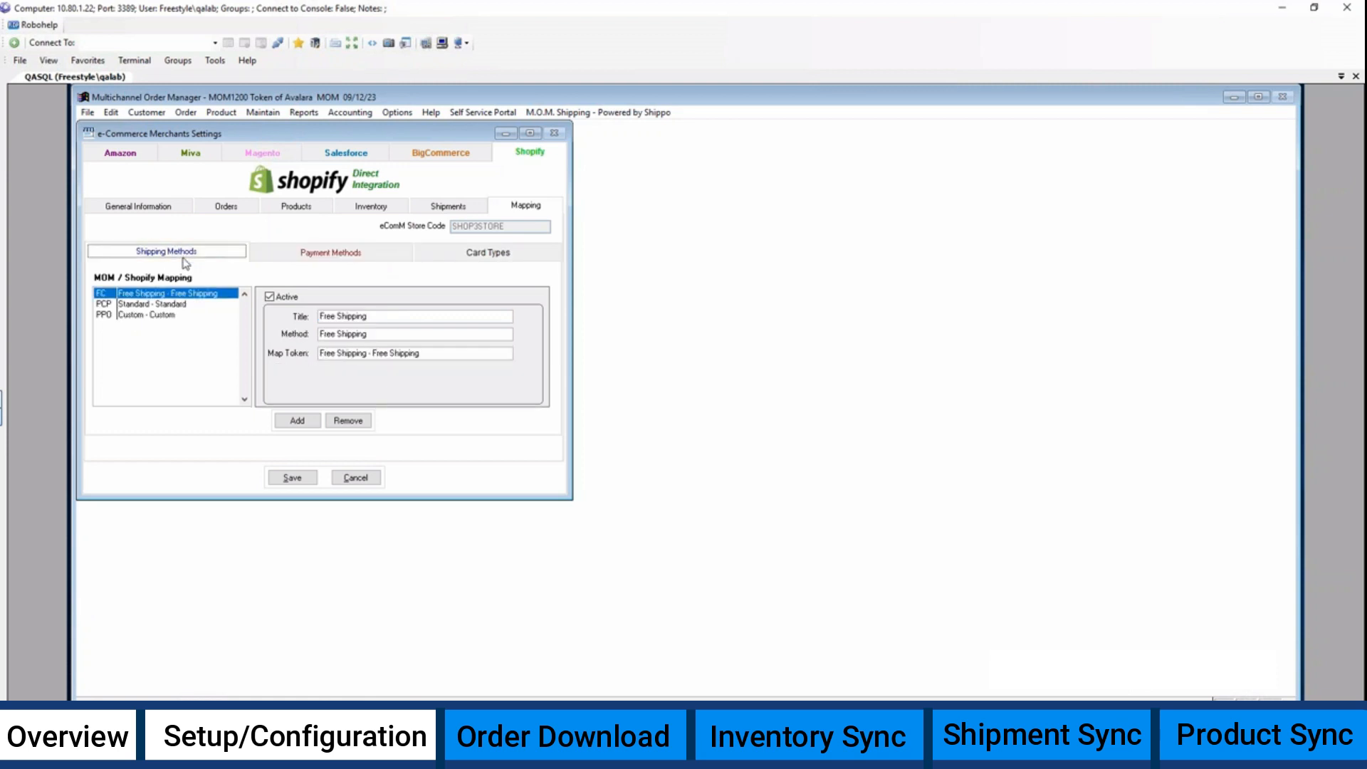
left_click(128, 204)
left_click(292, 478)
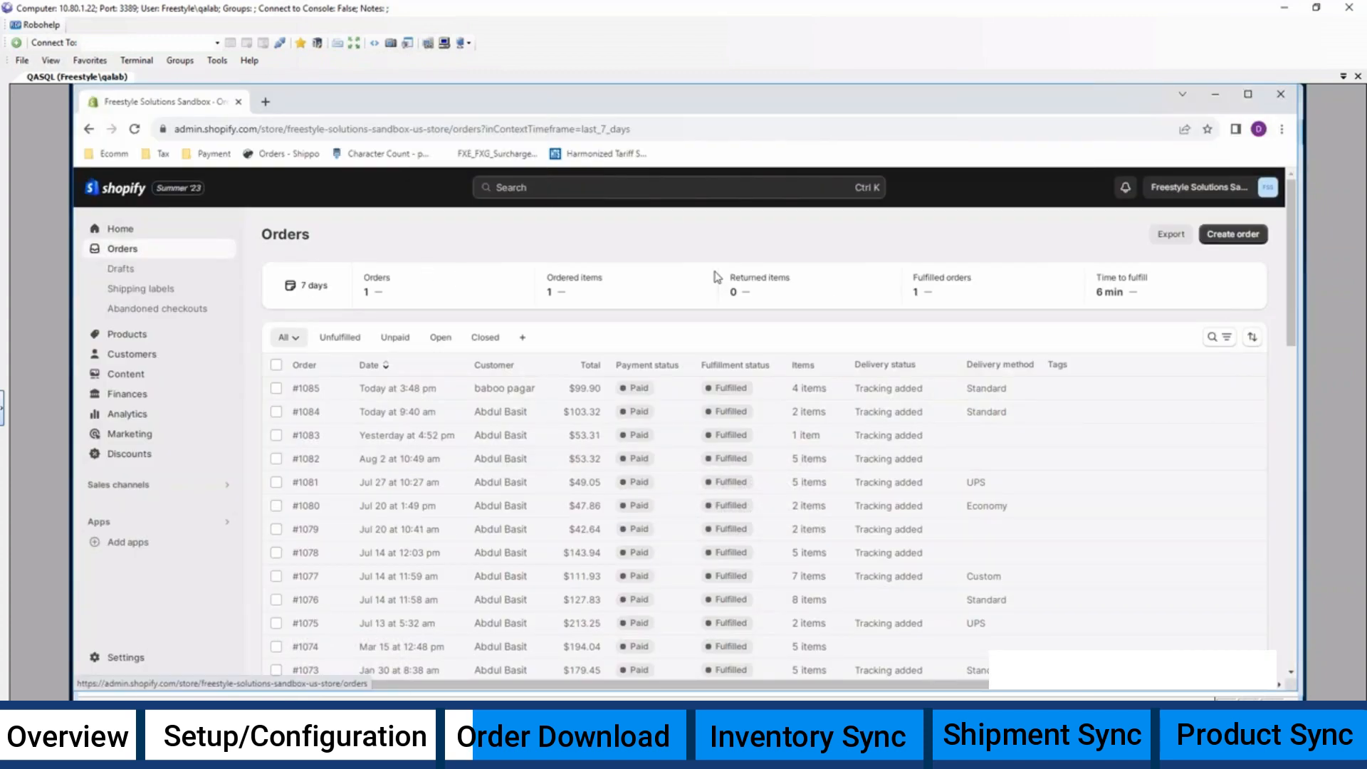
left_click(502, 413)
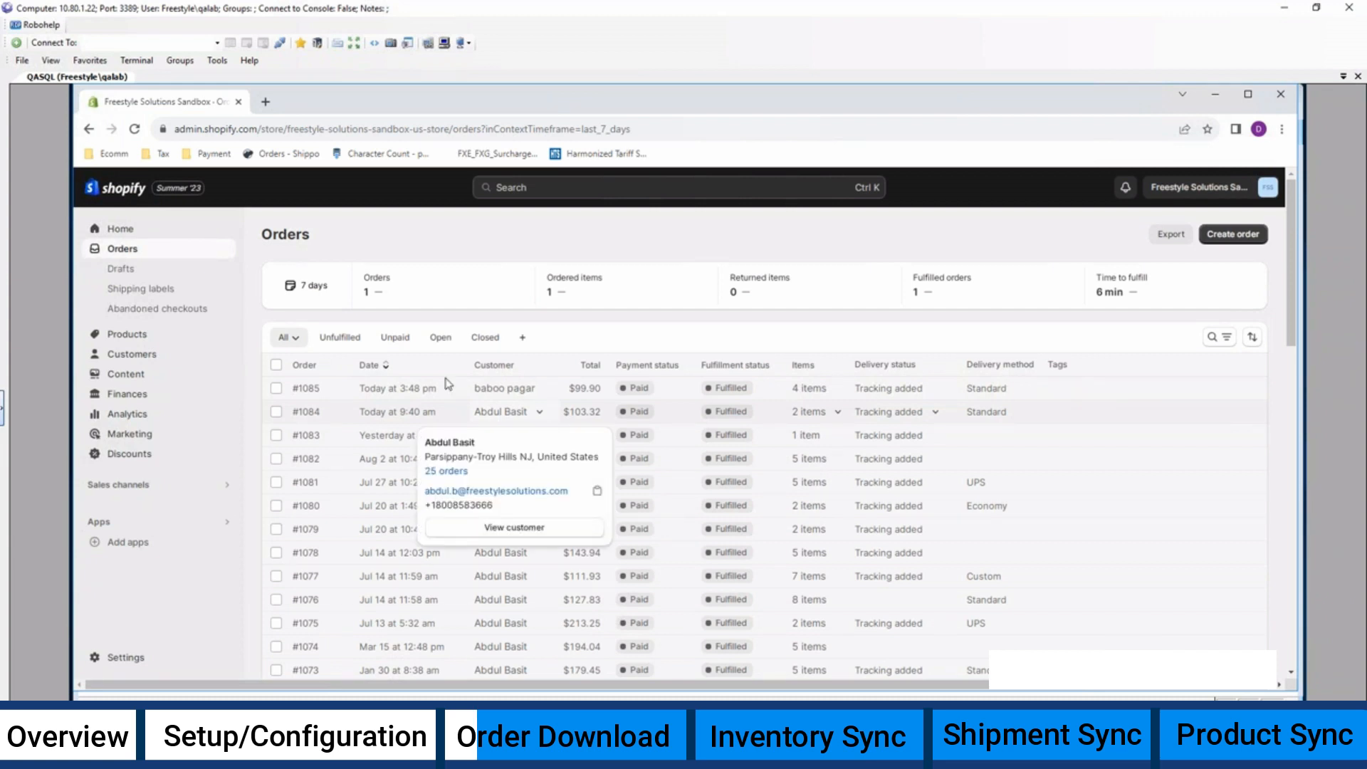
left_click(275, 412)
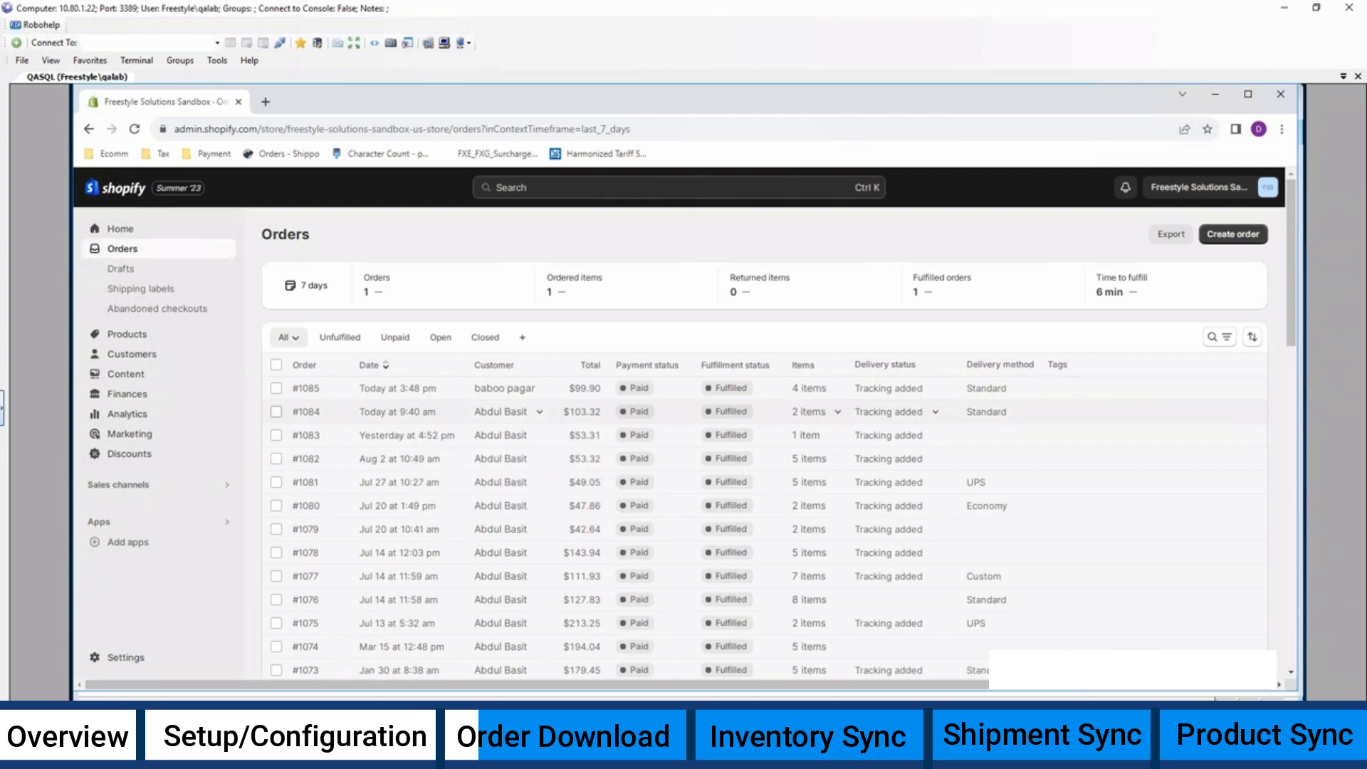
left_click(277, 412)
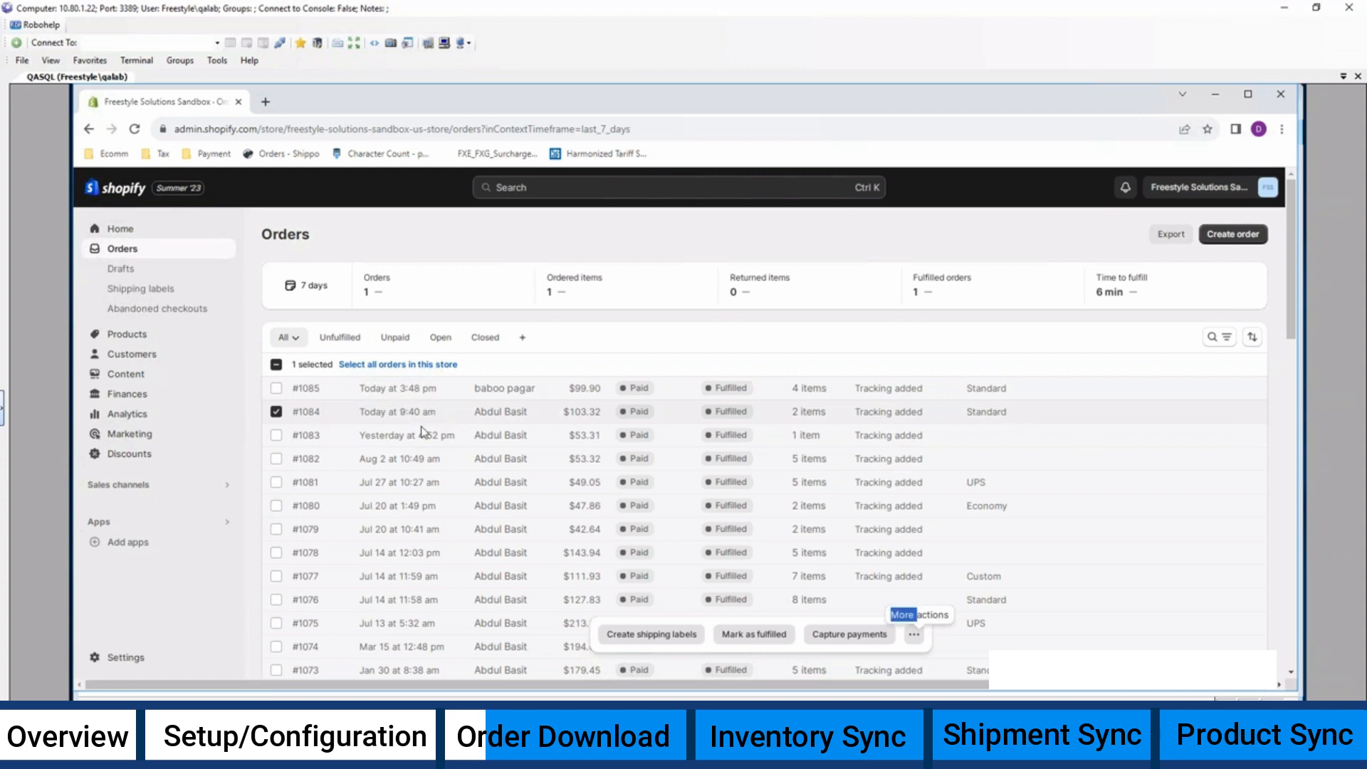
left_click(134, 129)
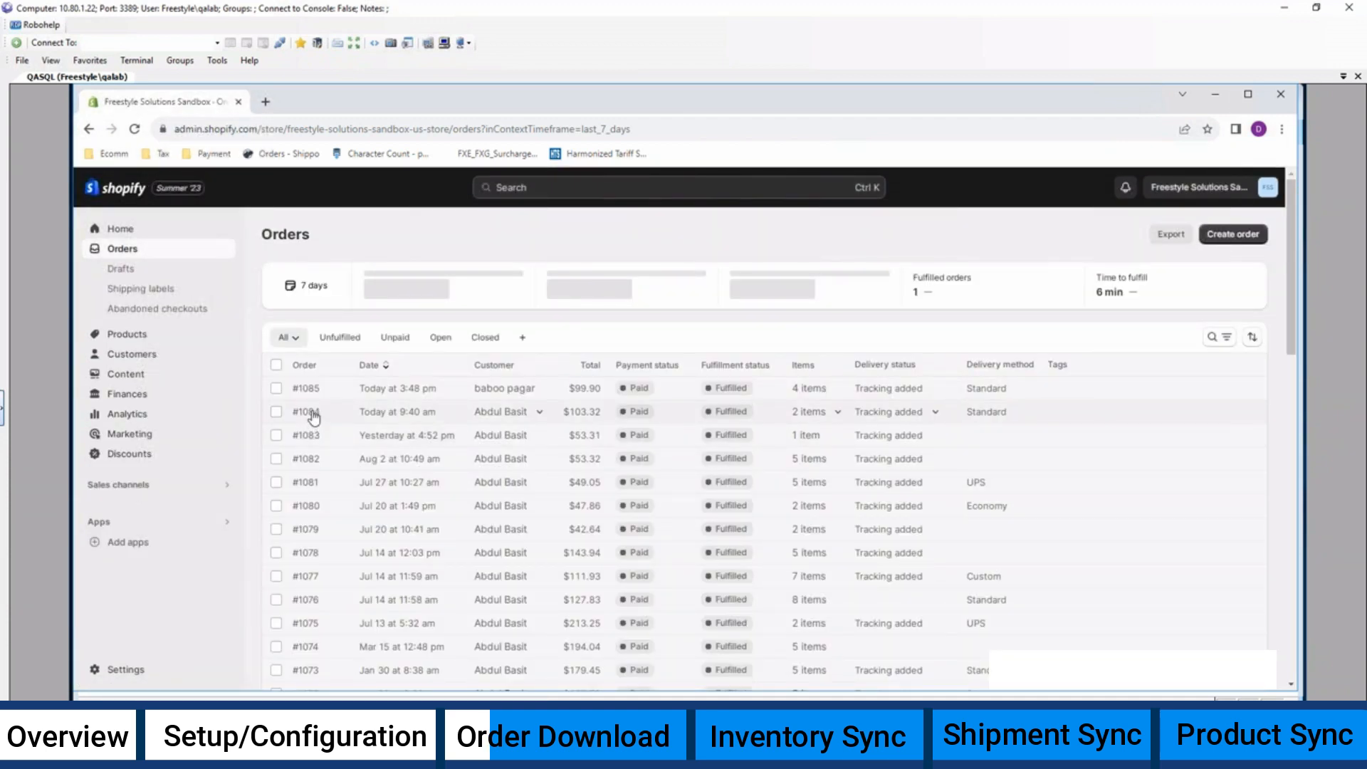
Duplicate the Shopify order placed today at 9:40 am as a new draft, accepting the updated product information
left_click(314, 414)
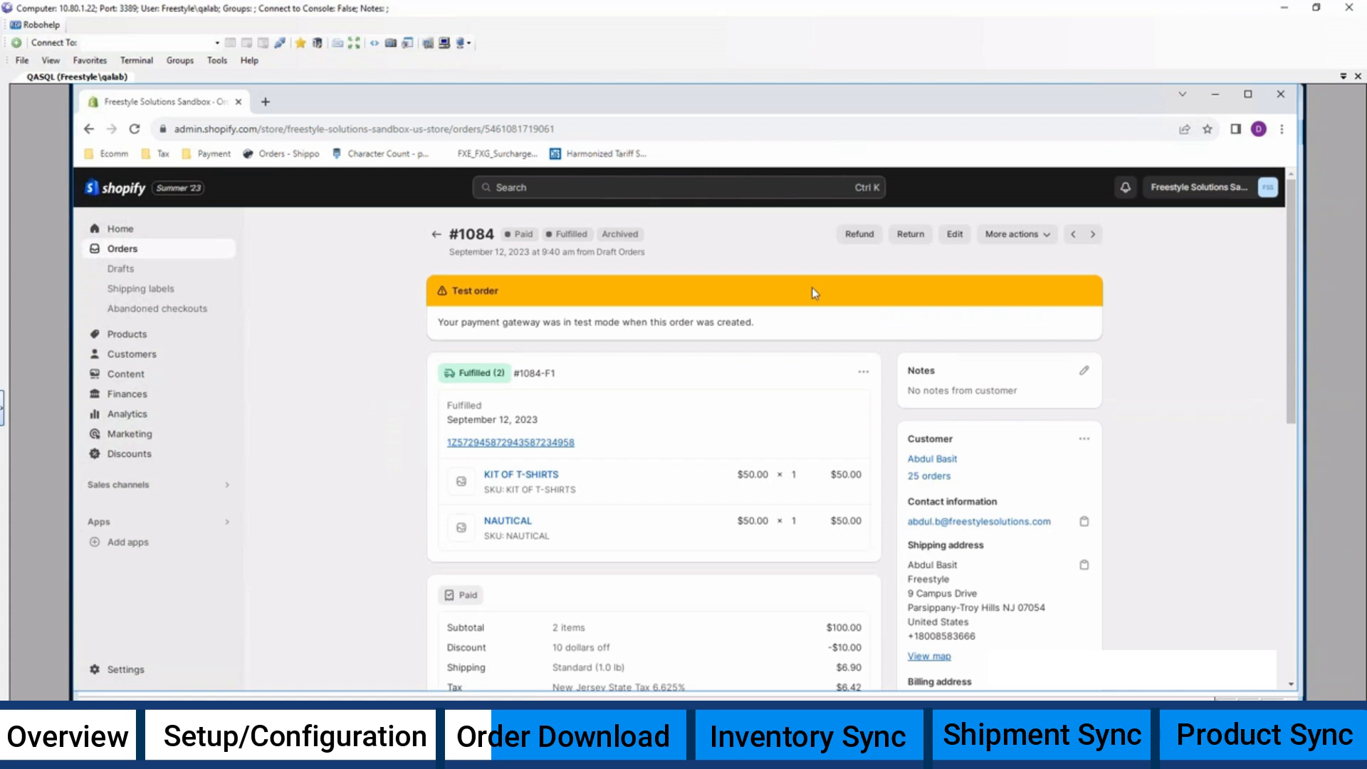
left_click(1044, 235)
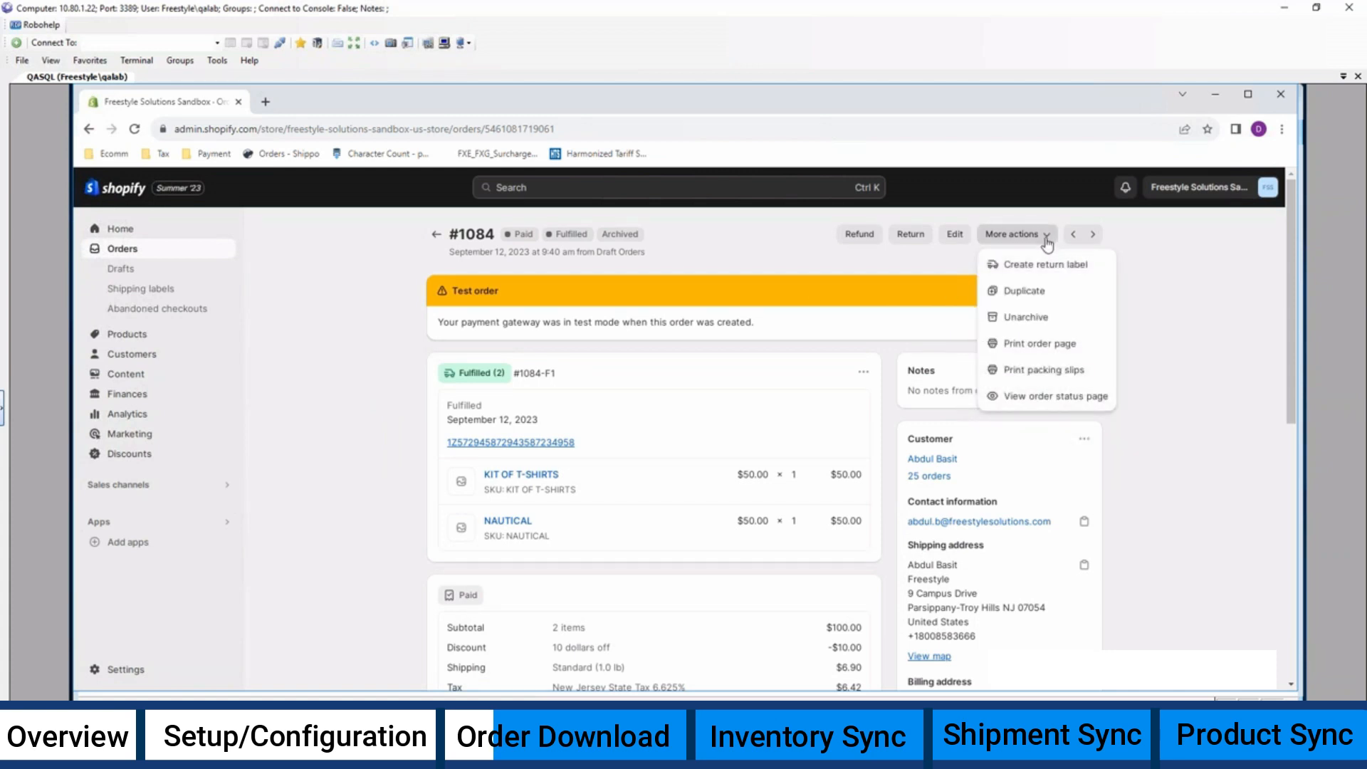
left_click(1033, 292)
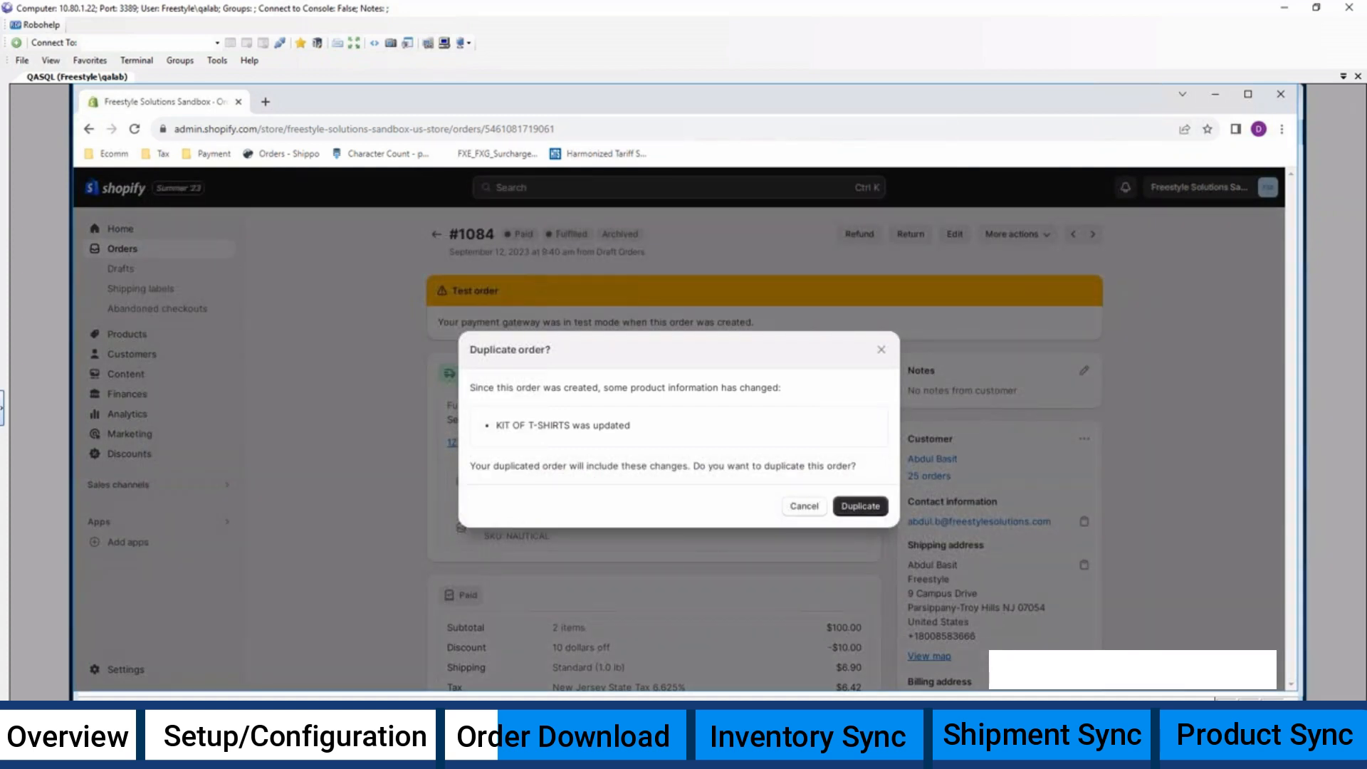
left_click(860, 507)
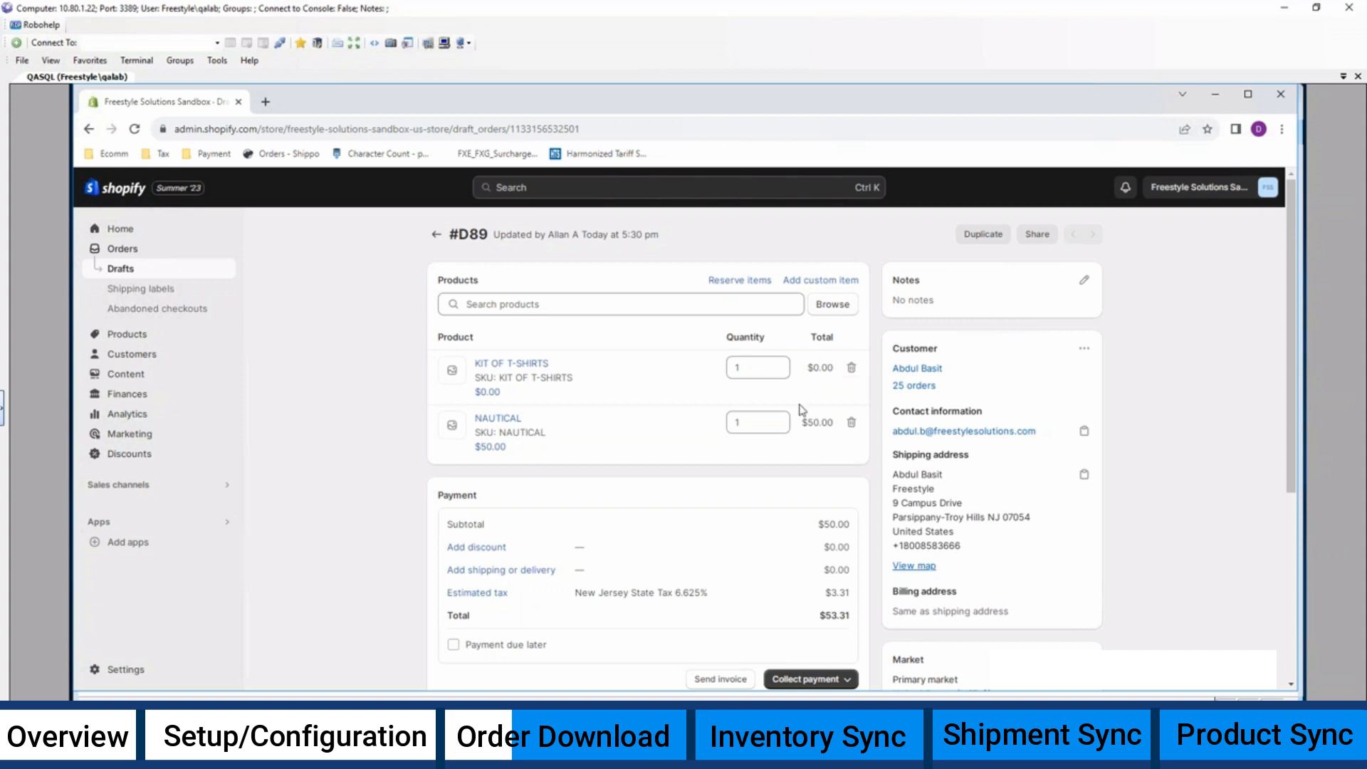
Add an amount discount of $5.00 to the draft order with the reason "Flat 10% off"
left_click(487, 555)
left_click(715, 394)
type("5")
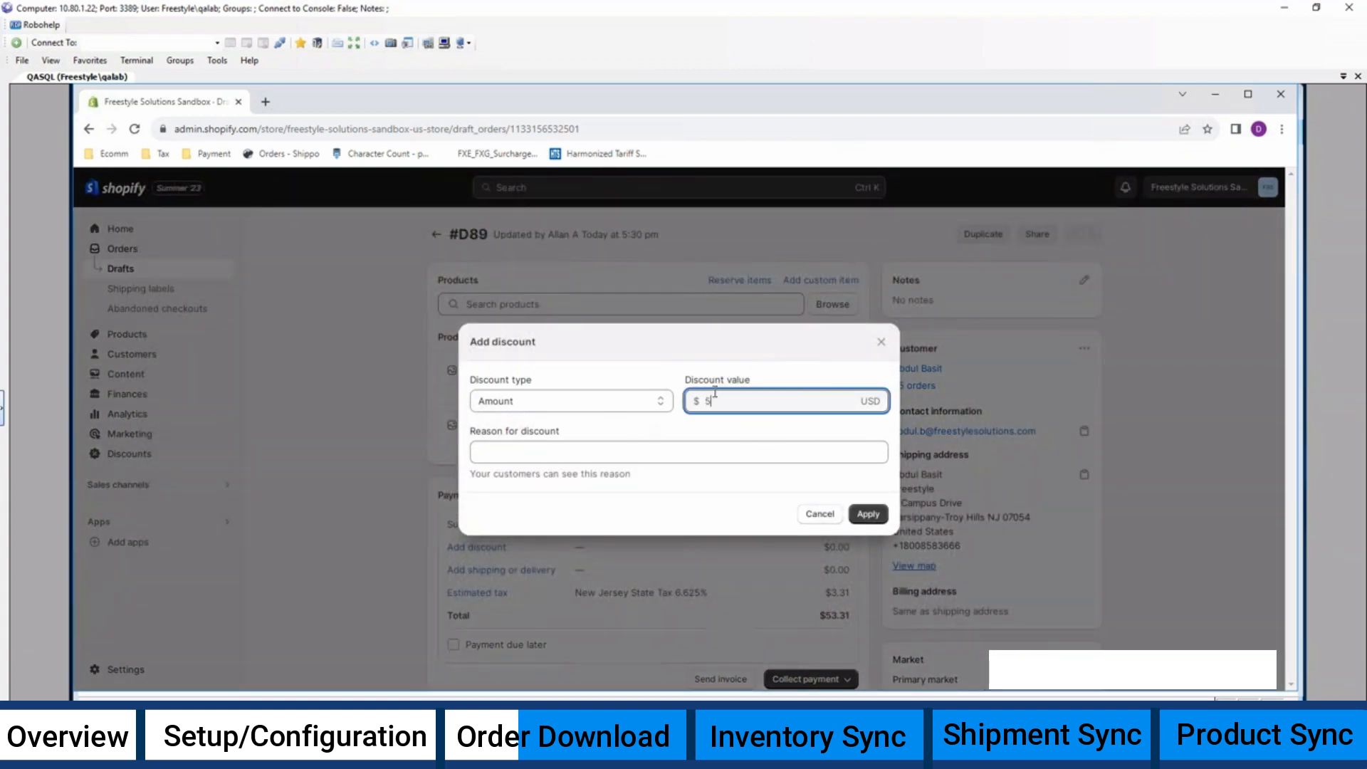
type(".00")
left_click(648, 447)
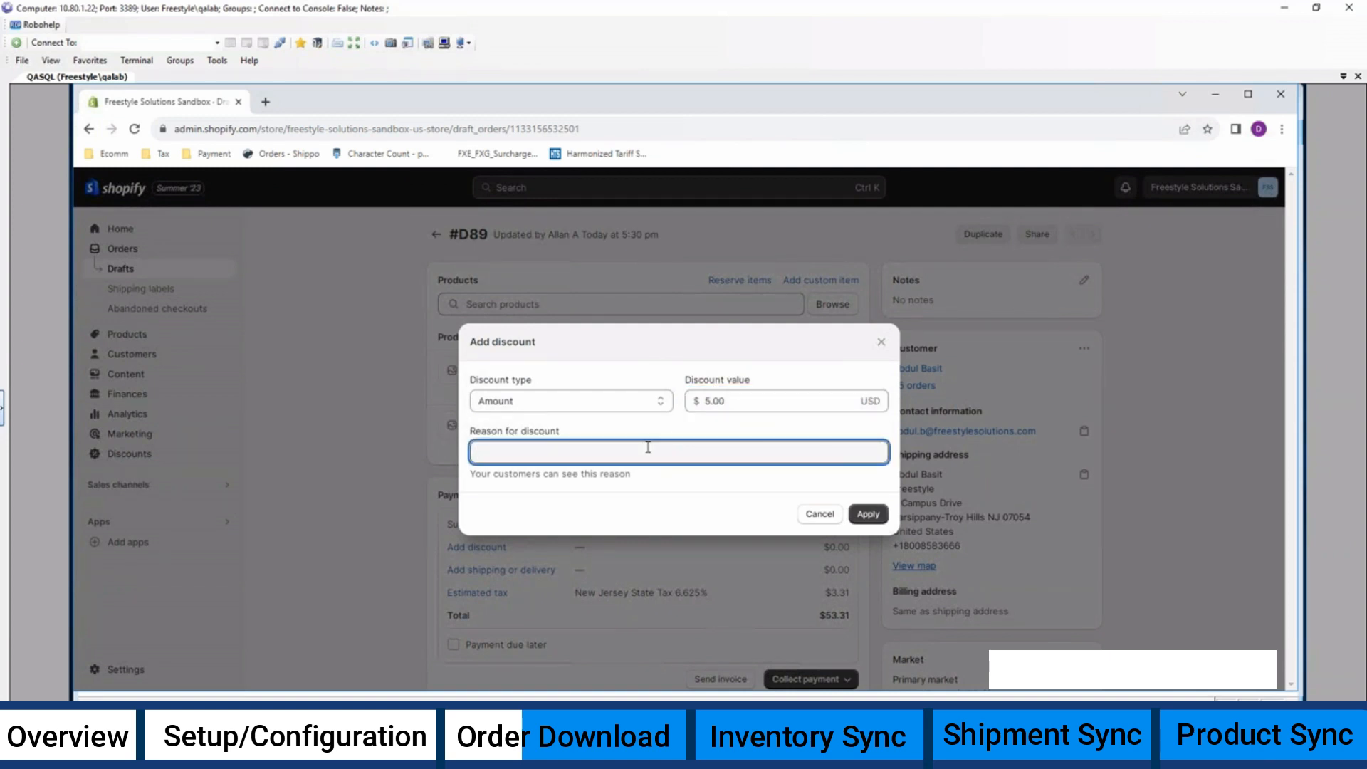
type("Flat 10% off")
left_click(868, 513)
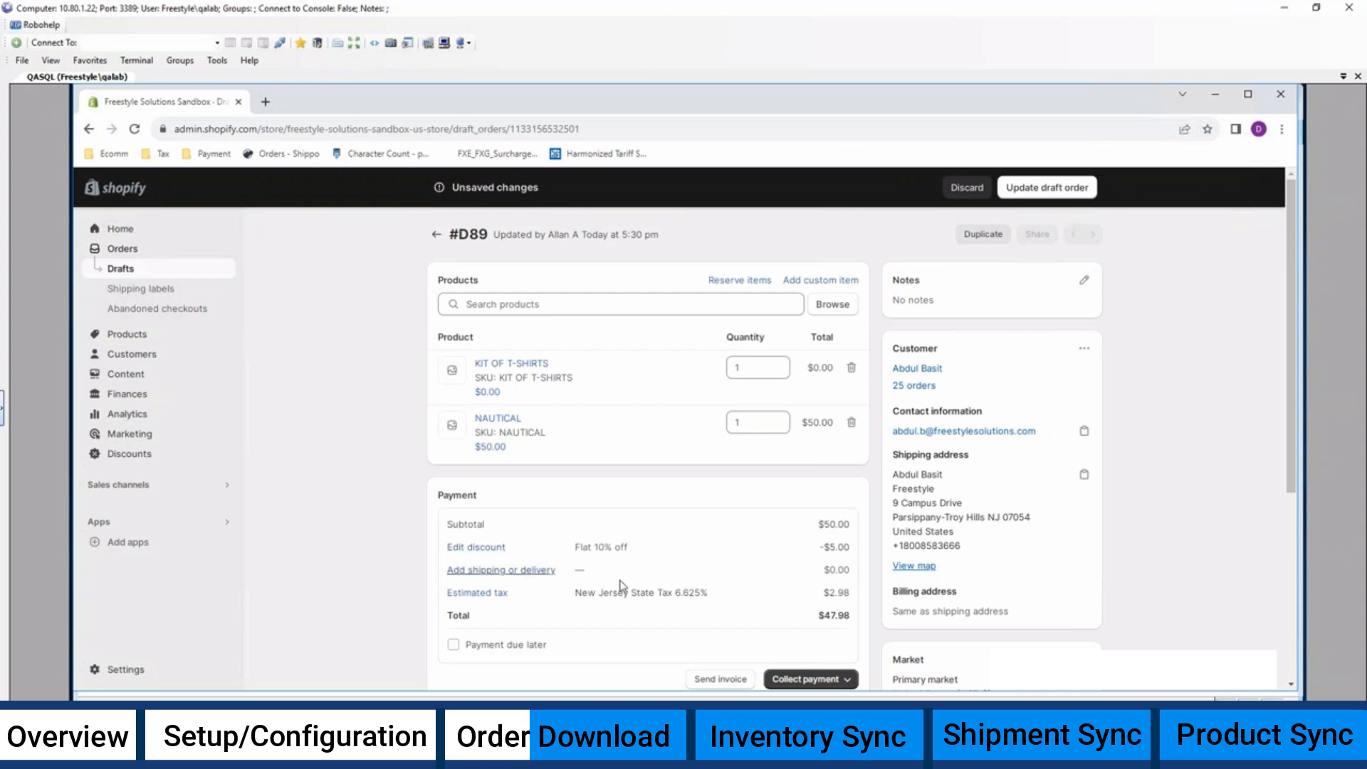
Apply the Economy - $19.90 shipping rate to the draft order
left_click(549, 569)
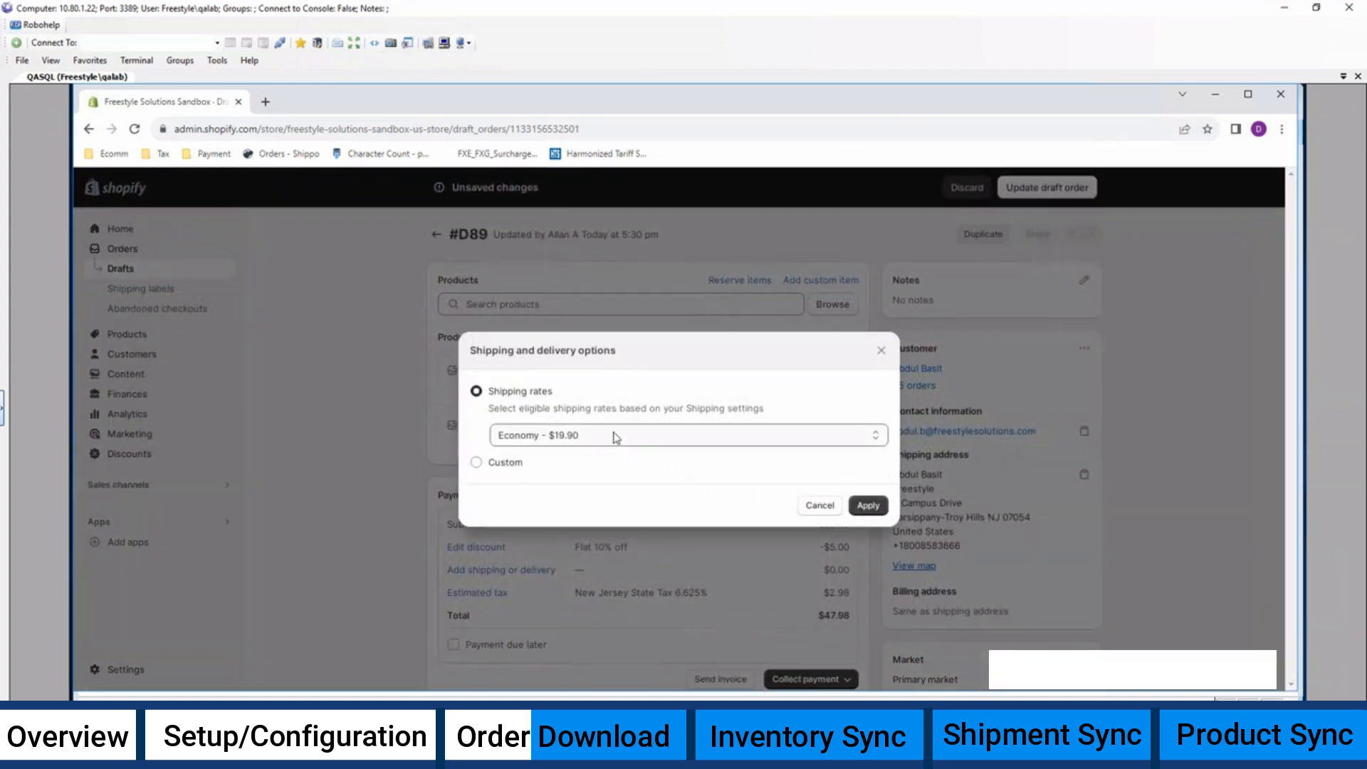
left_click(616, 436)
left_click(615, 436)
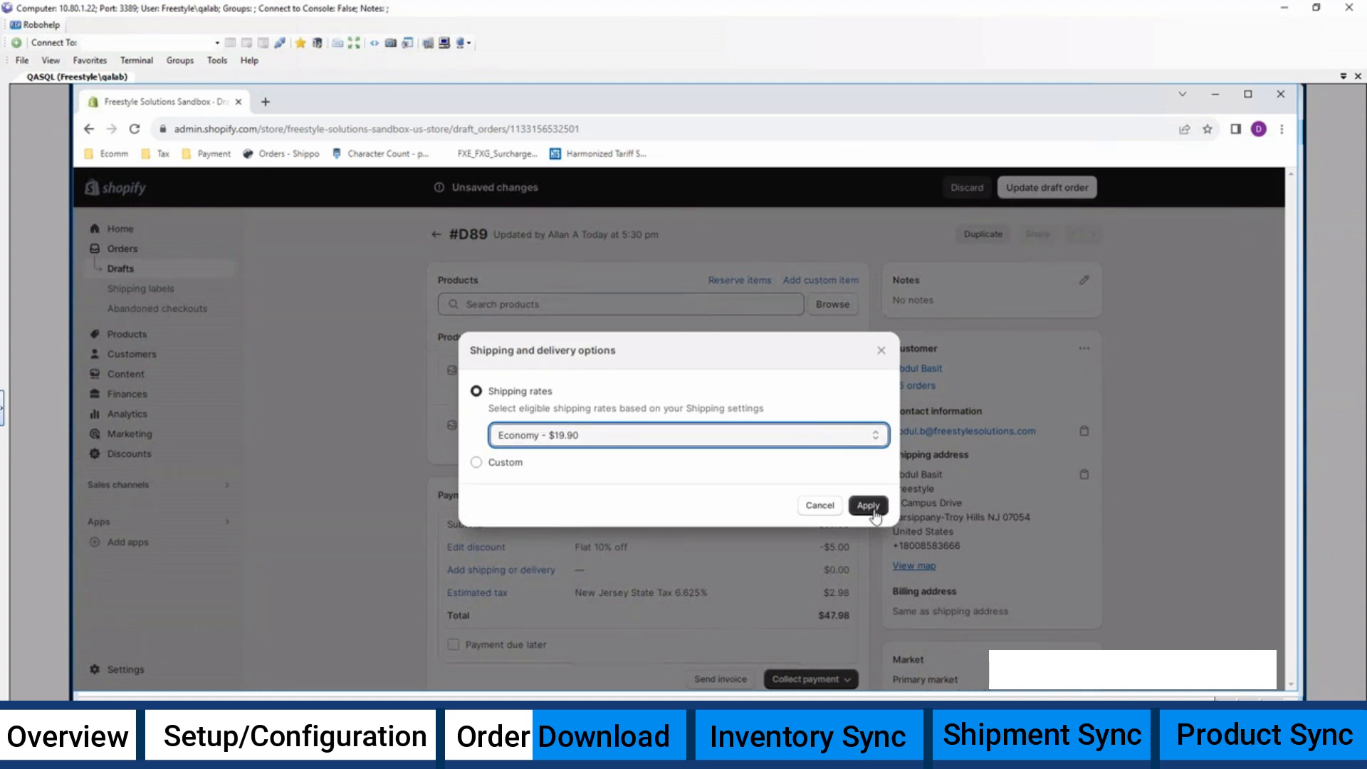
left_click(868, 506)
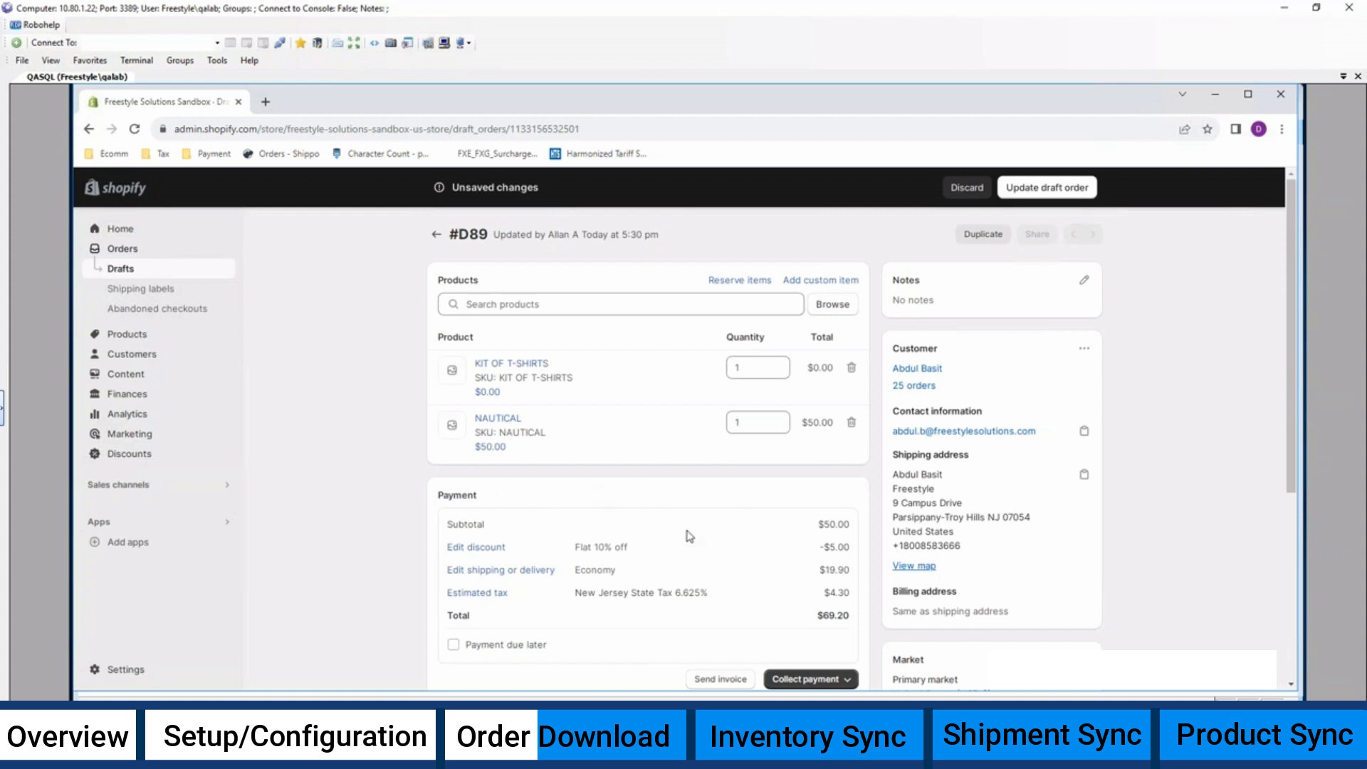
Mark the draft as paid to create the order, and return to the Shopify orders list
scroll(690, 537, "down", 1)
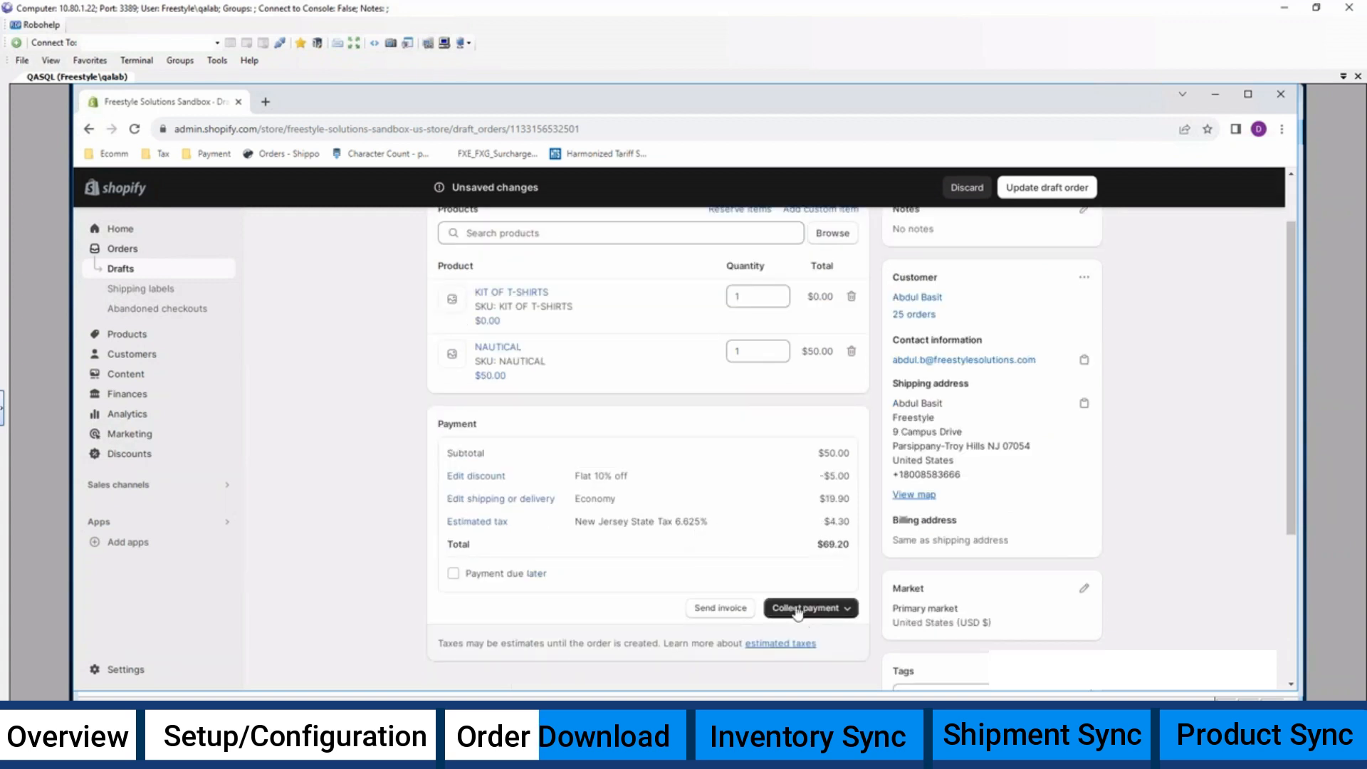
left_click(850, 612)
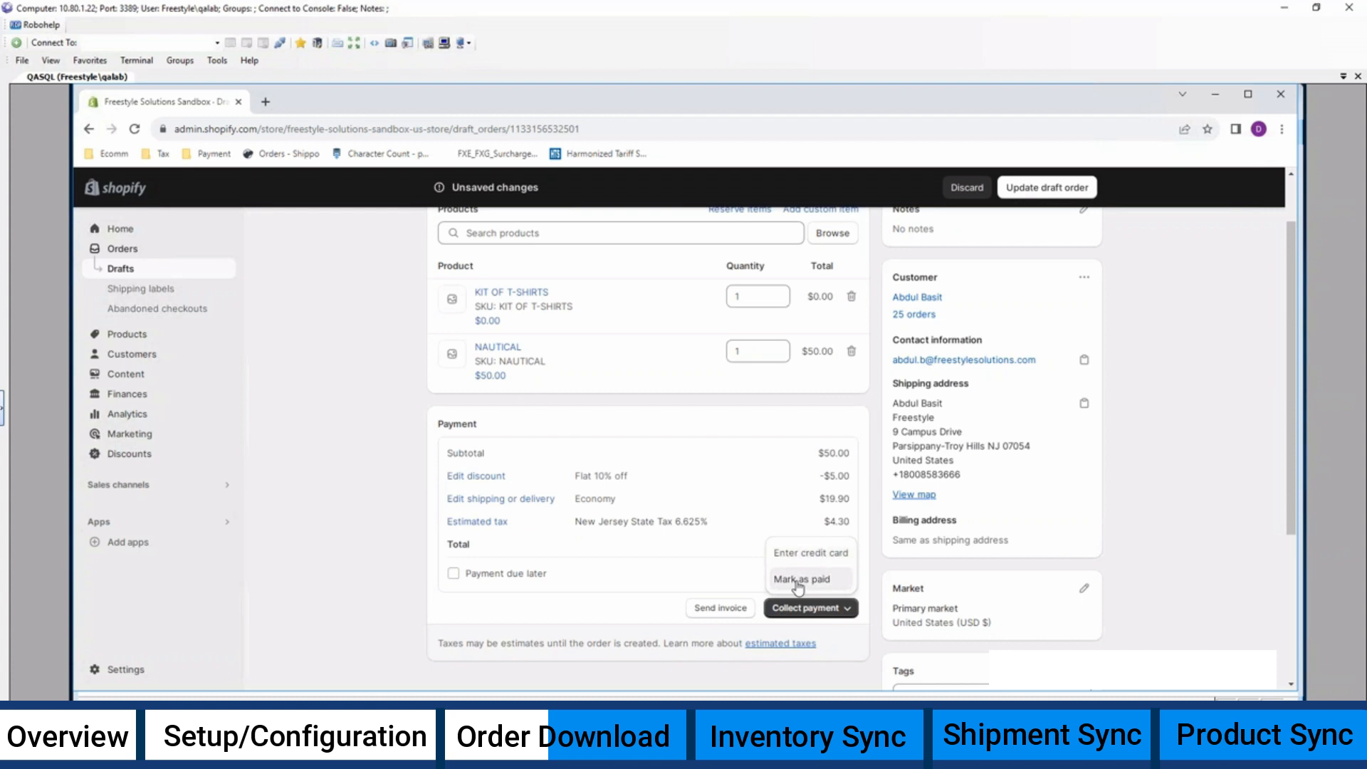
left_click(797, 581)
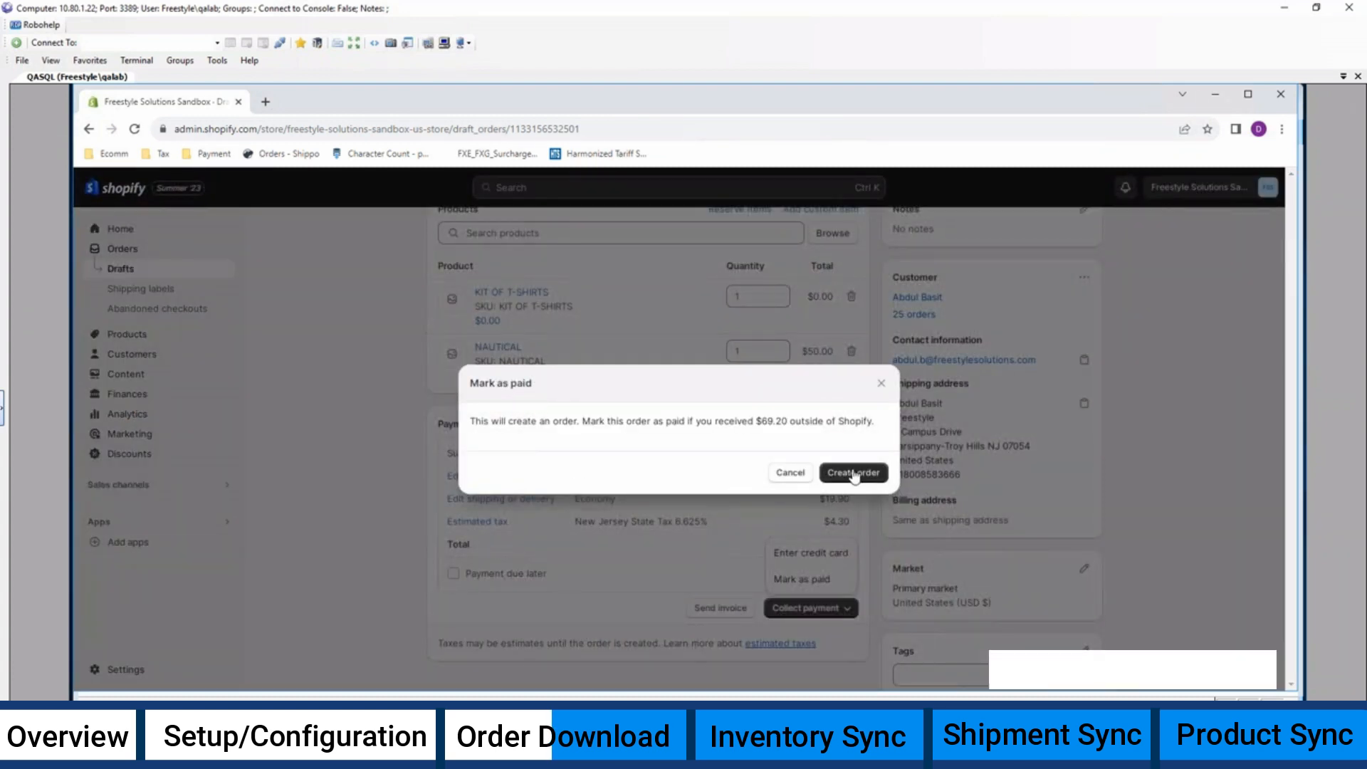
left_click(858, 474)
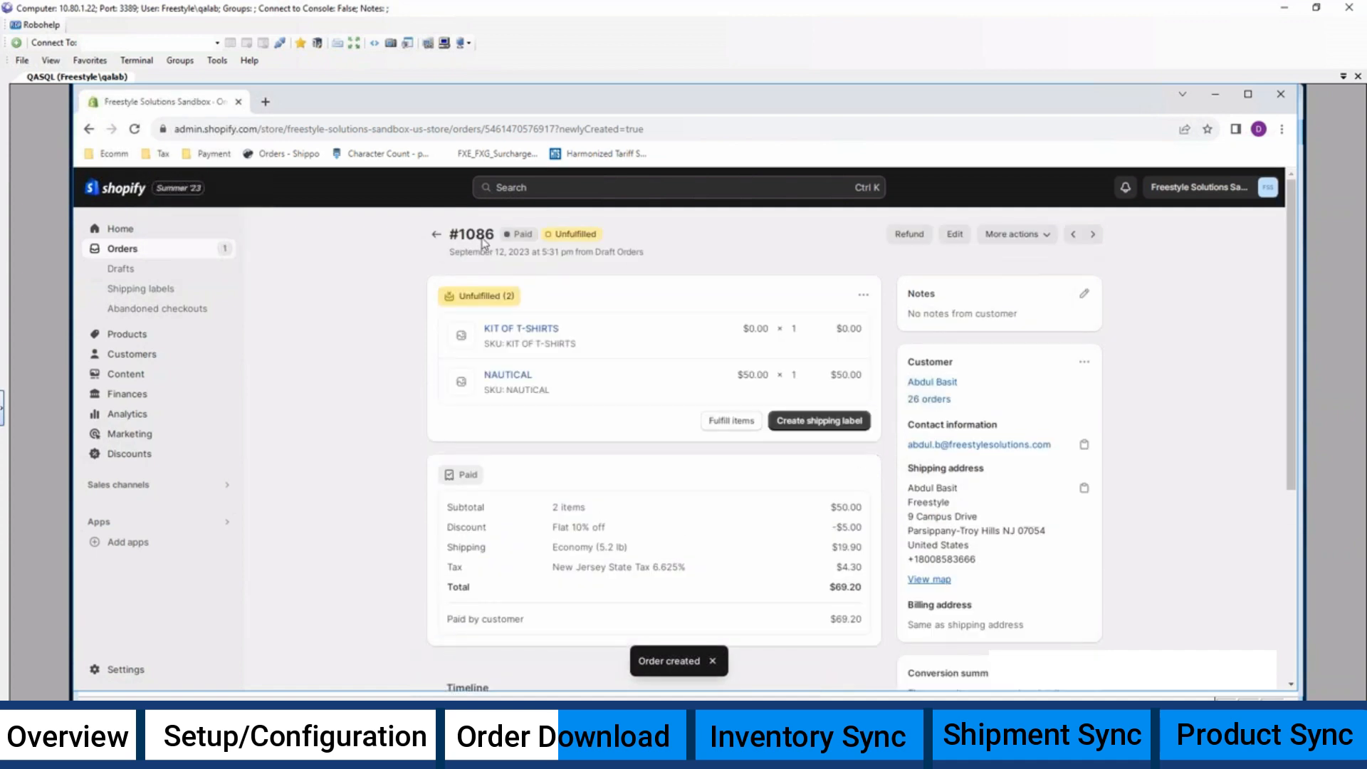
left_click(122, 249)
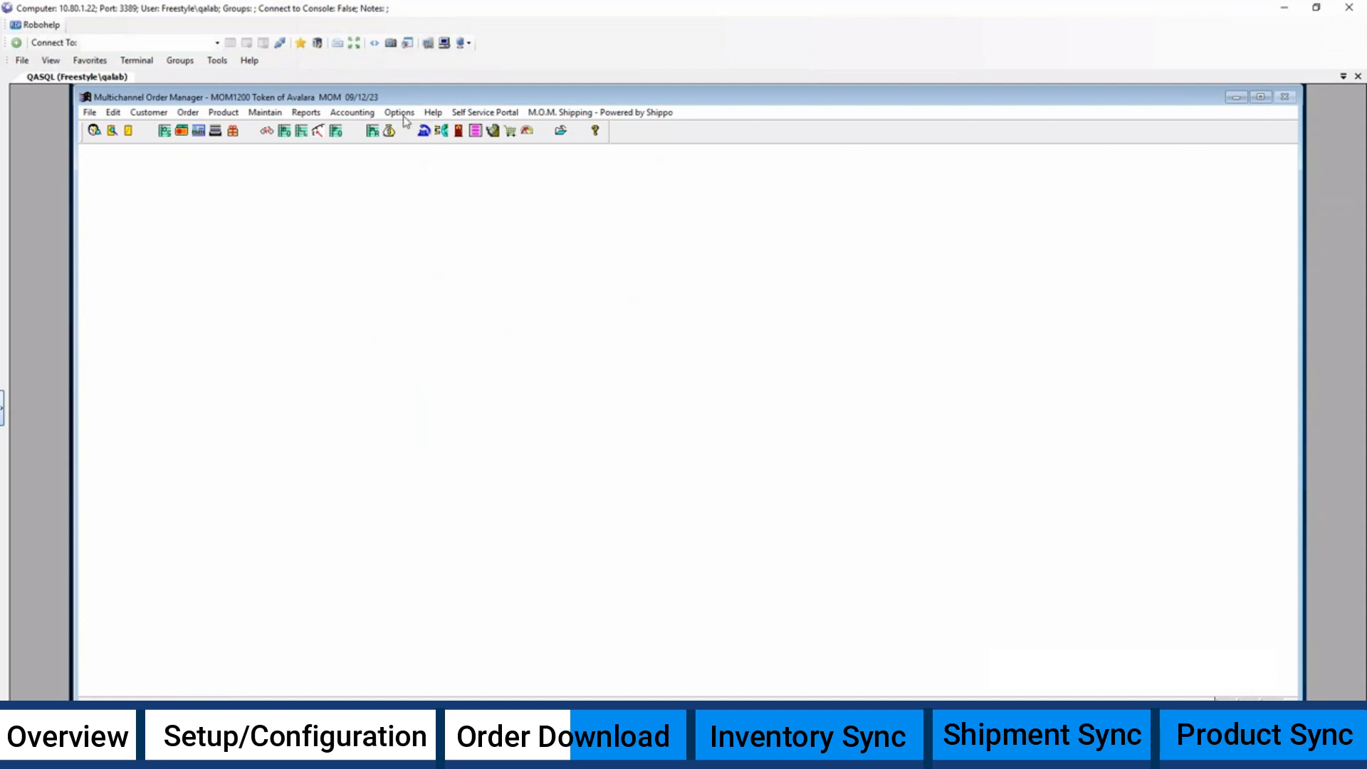
In Multichannel Order Manager, process only the "Shopify DI - Download New Orders from Shopify" task, saving the SAMPLE LETTER customer notice for NAUTICAL
left_click(511, 133)
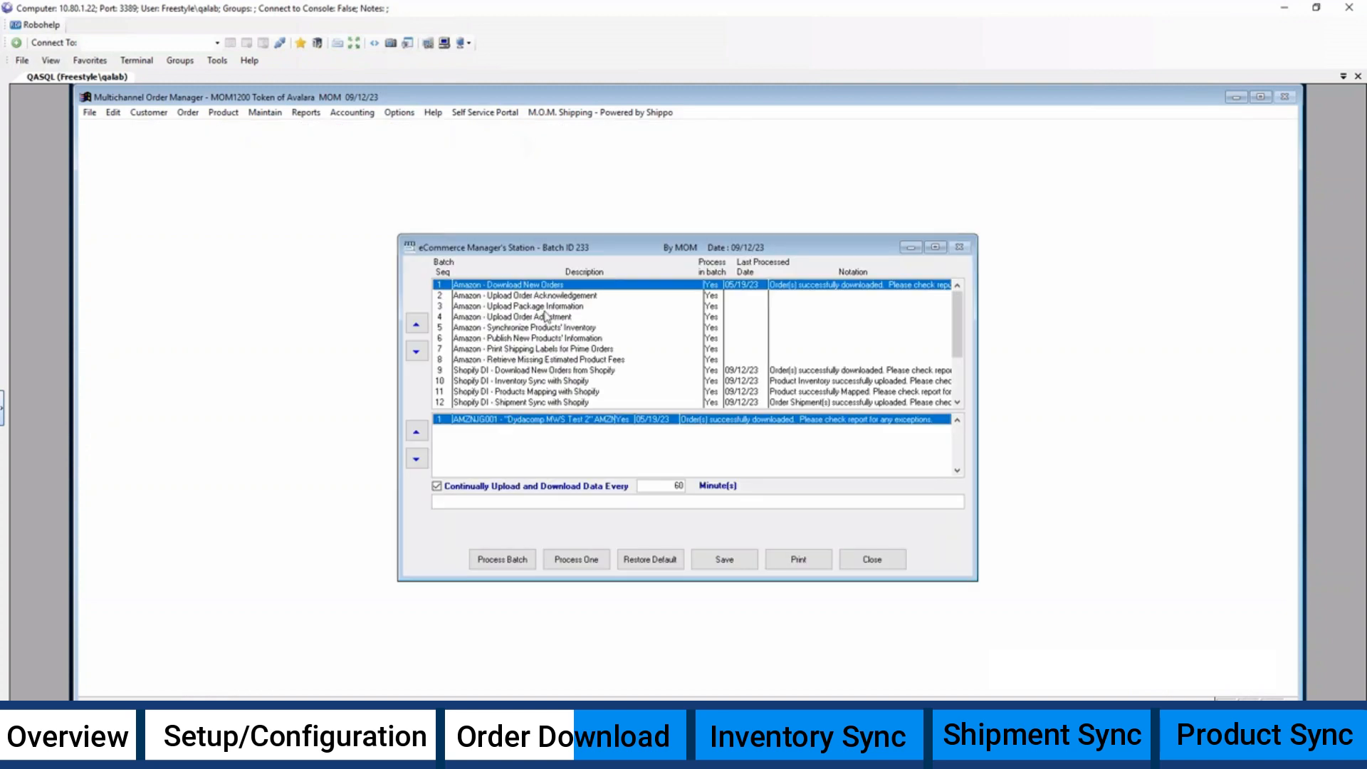
left_click(552, 372)
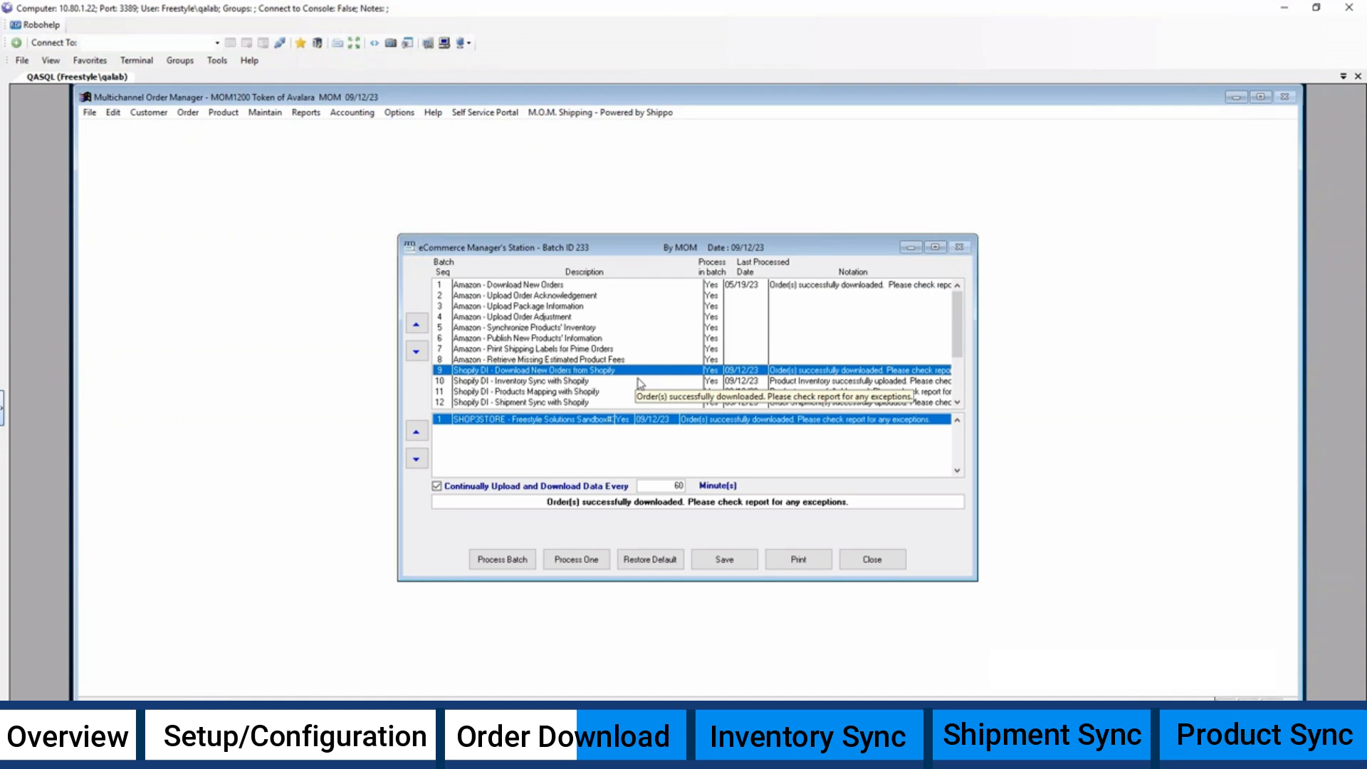
left_click(590, 562)
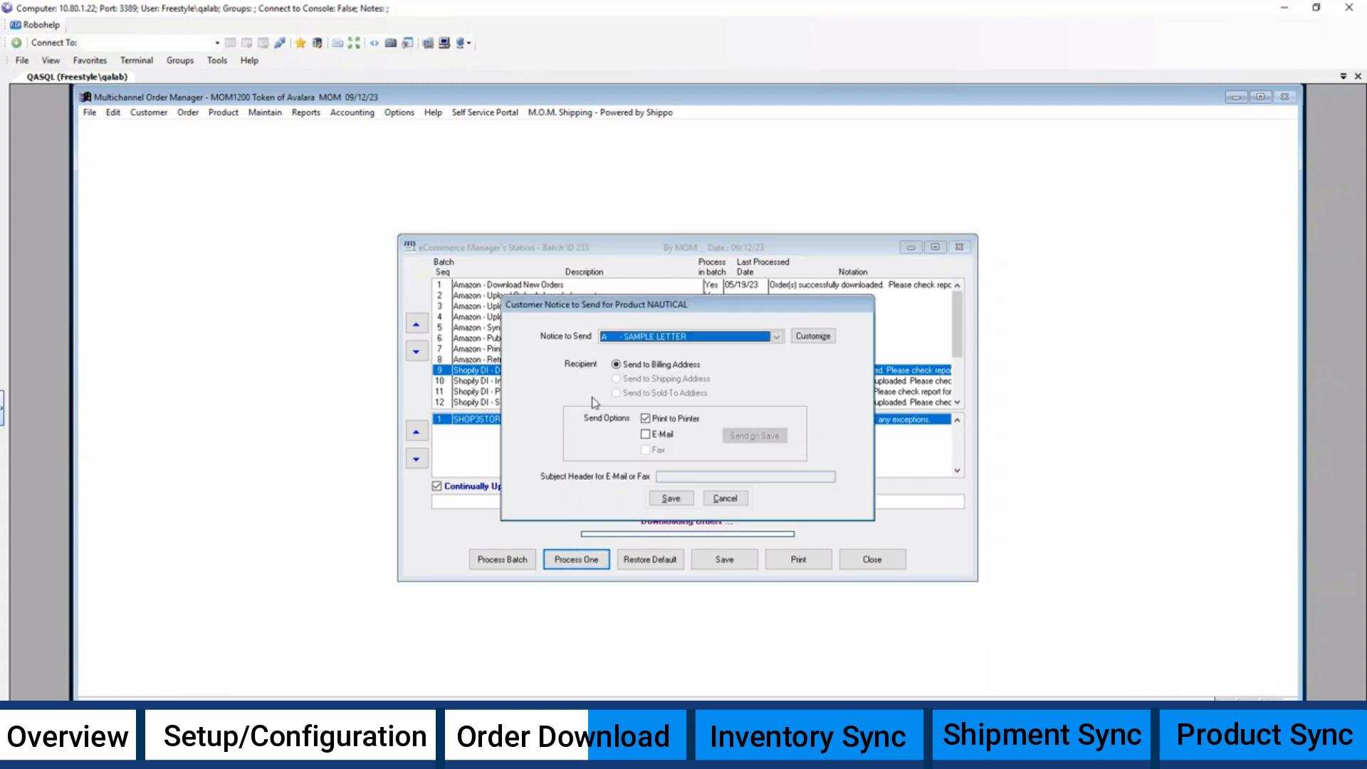
left_click(671, 498)
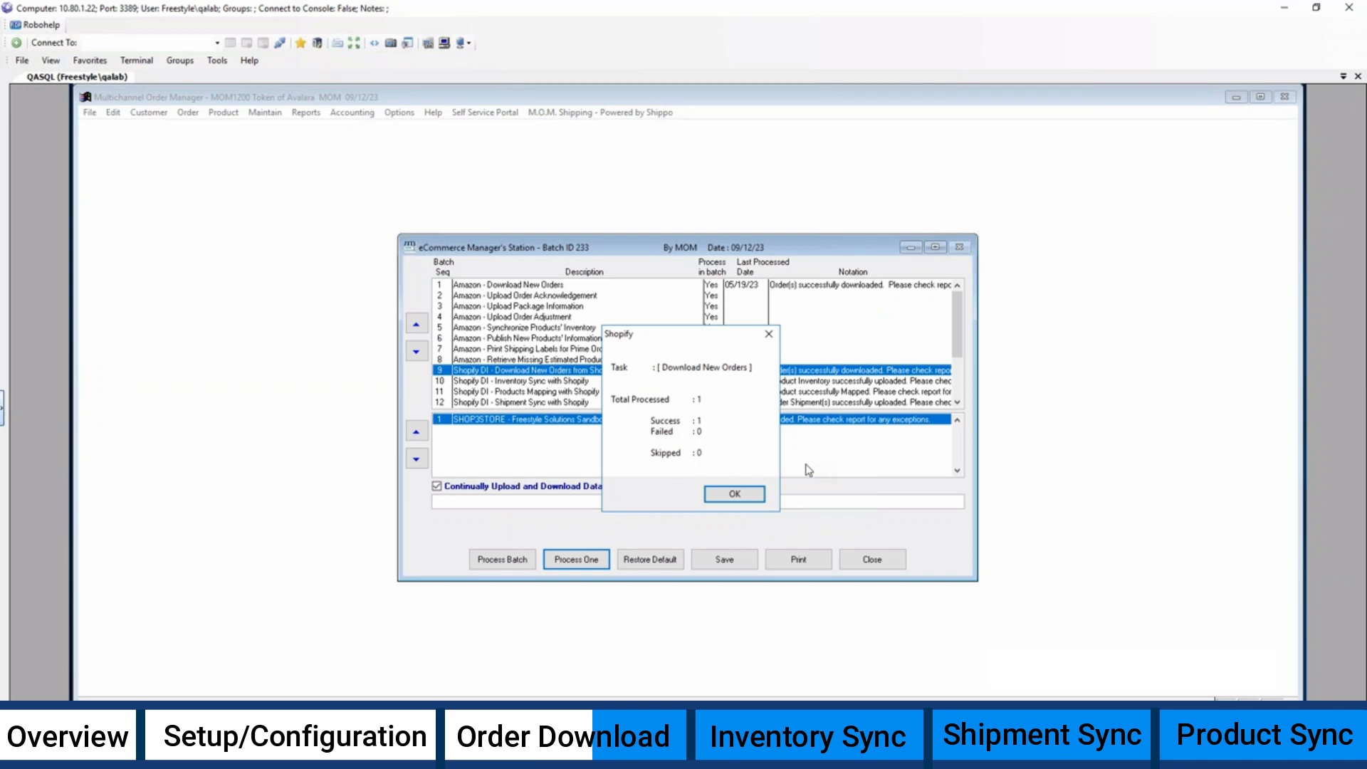
left_click(734, 495)
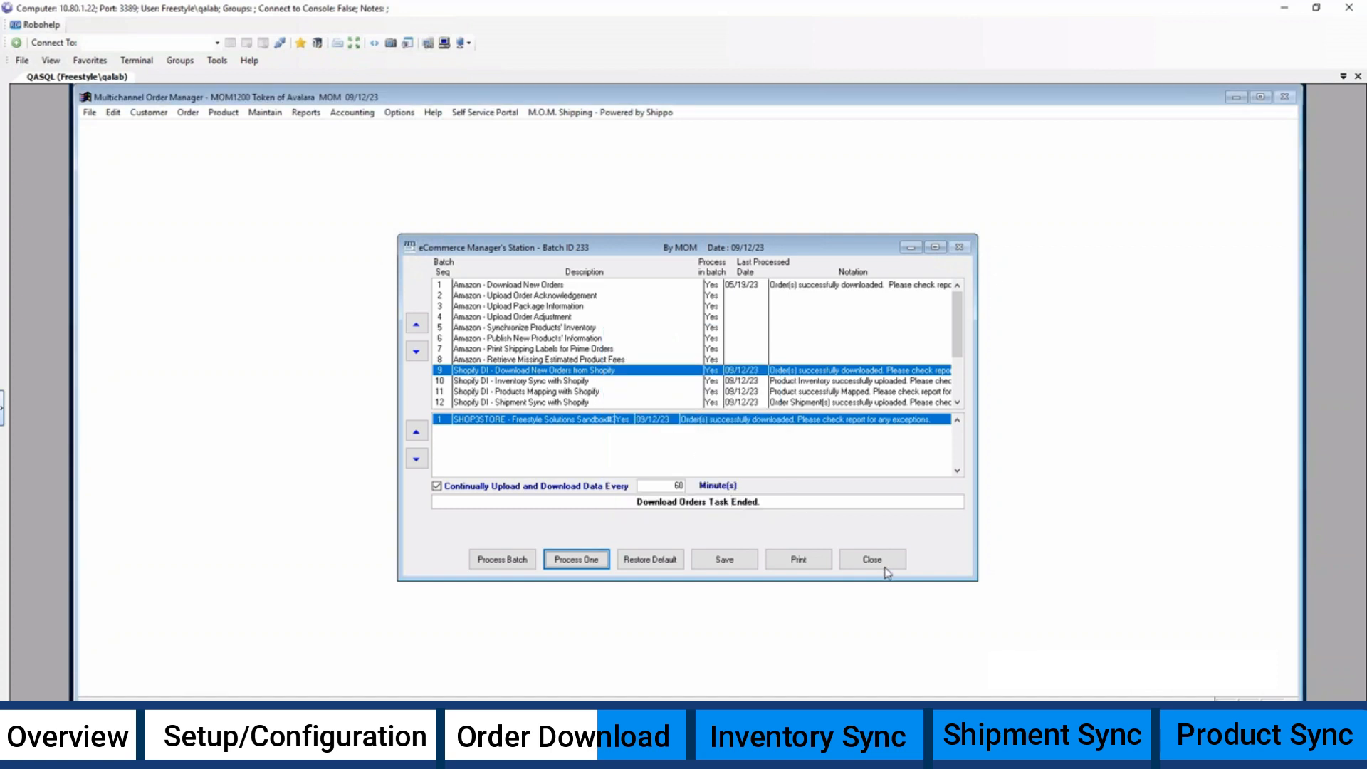
View the Import Exception Report for the order download in an enlarged print preview
left_click(667, 454)
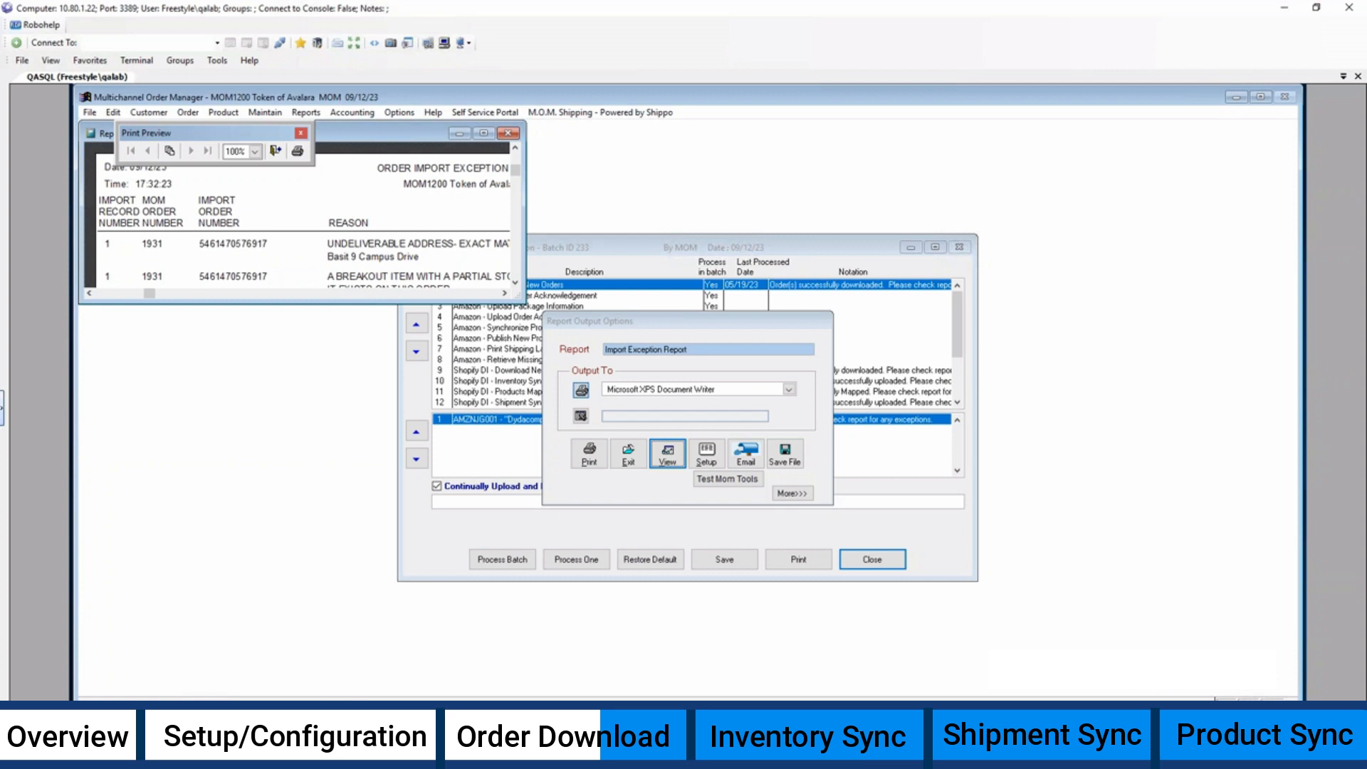
left_click_drag(526, 303, 782, 482)
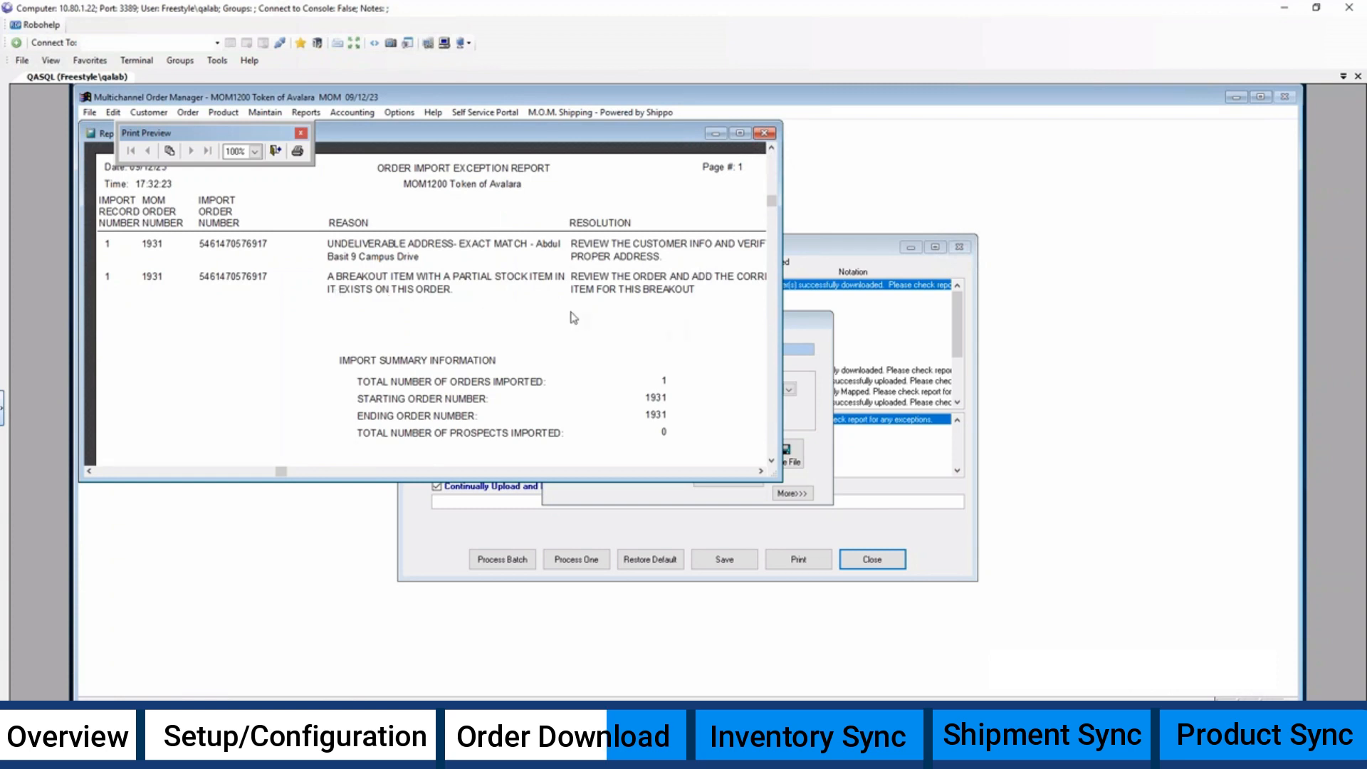
key("Escape")
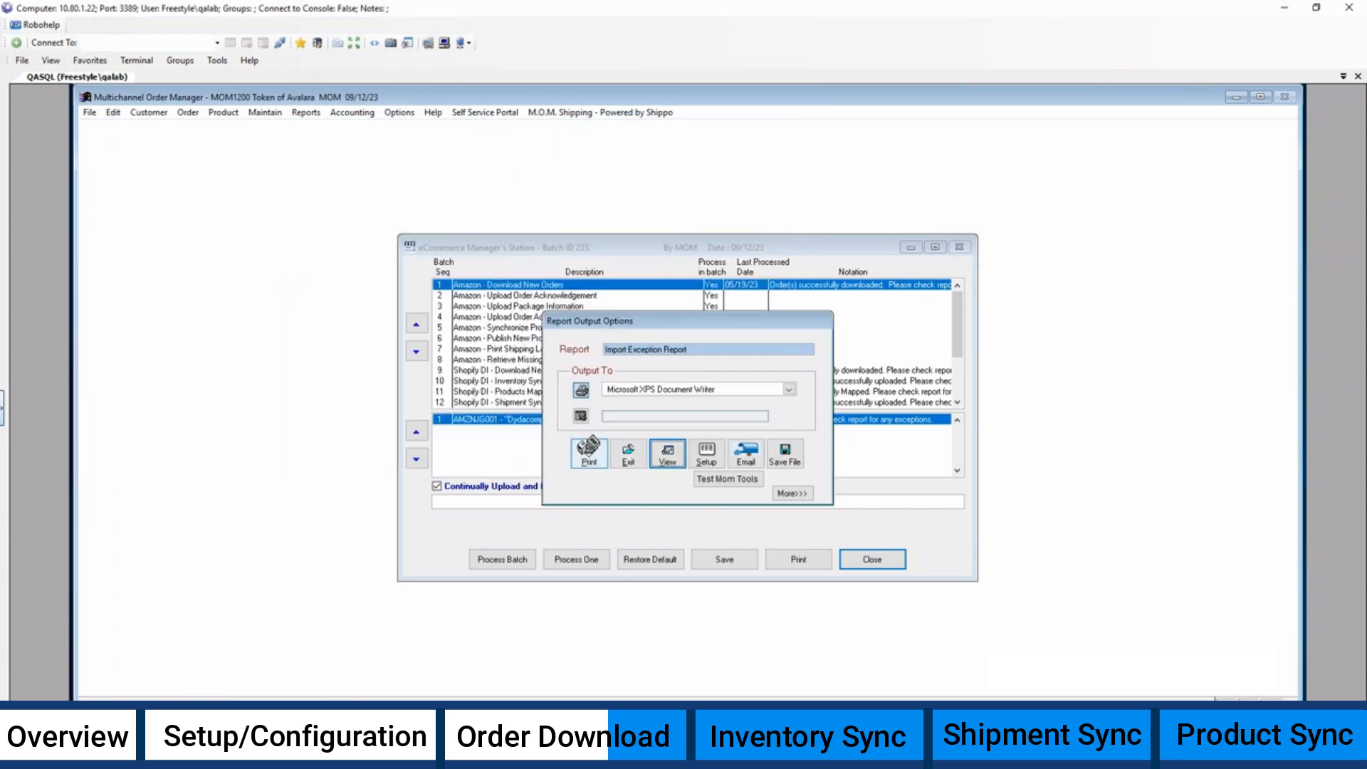
Try to print the Import Exception Report, and close the report options and the eCommerce Manager's Station
left_click(589, 450)
left_click(715, 480)
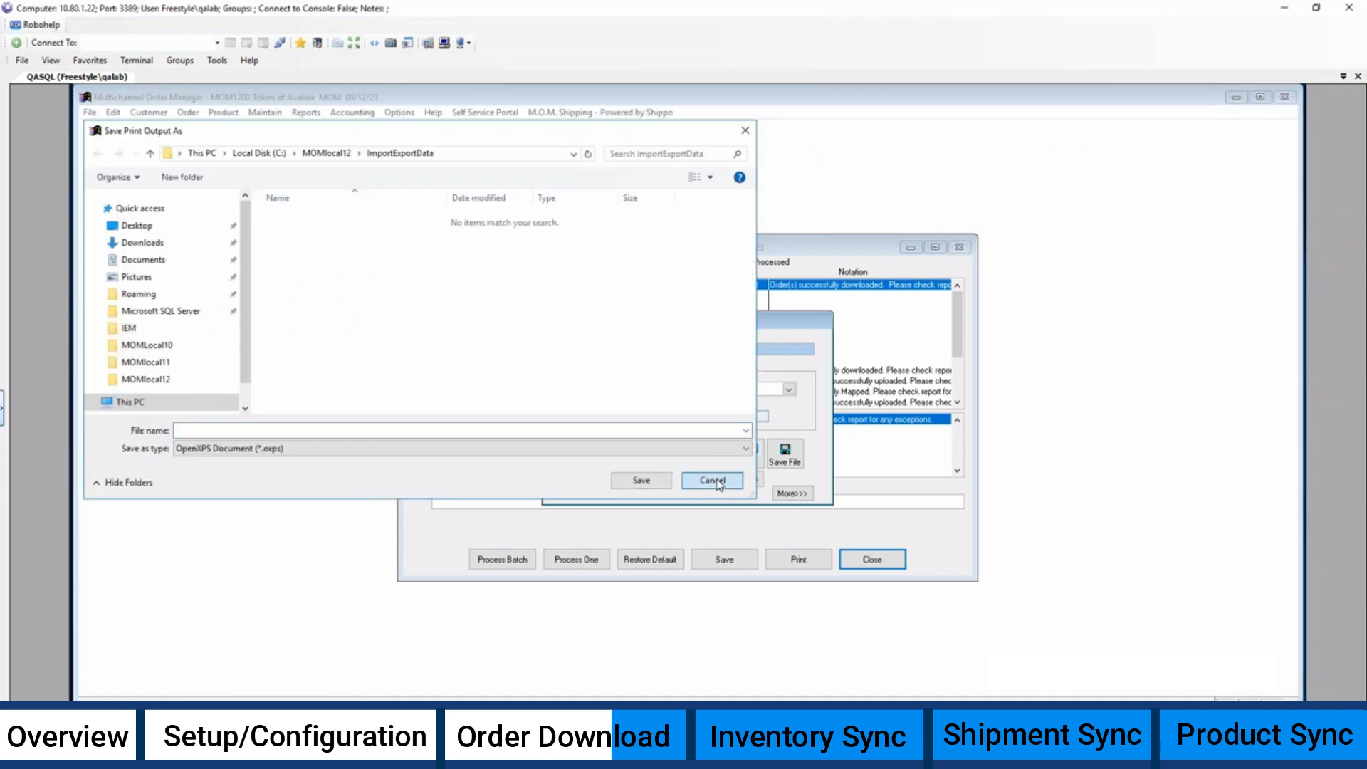
left_click(628, 454)
left_click(872, 559)
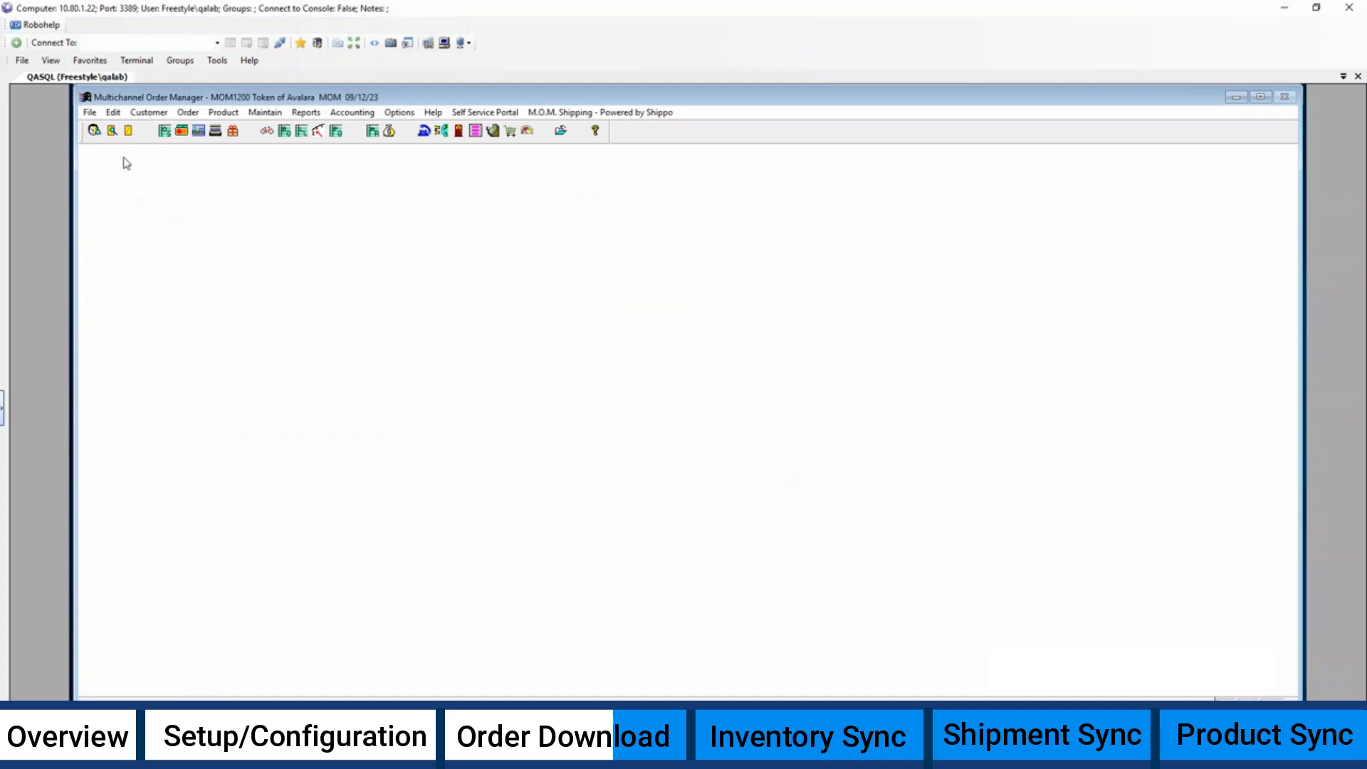
Look up the newly downloaded Shopify order in Multichannel Order Manager by its order number
left_click(110, 131)
type("1931")
key("Return")
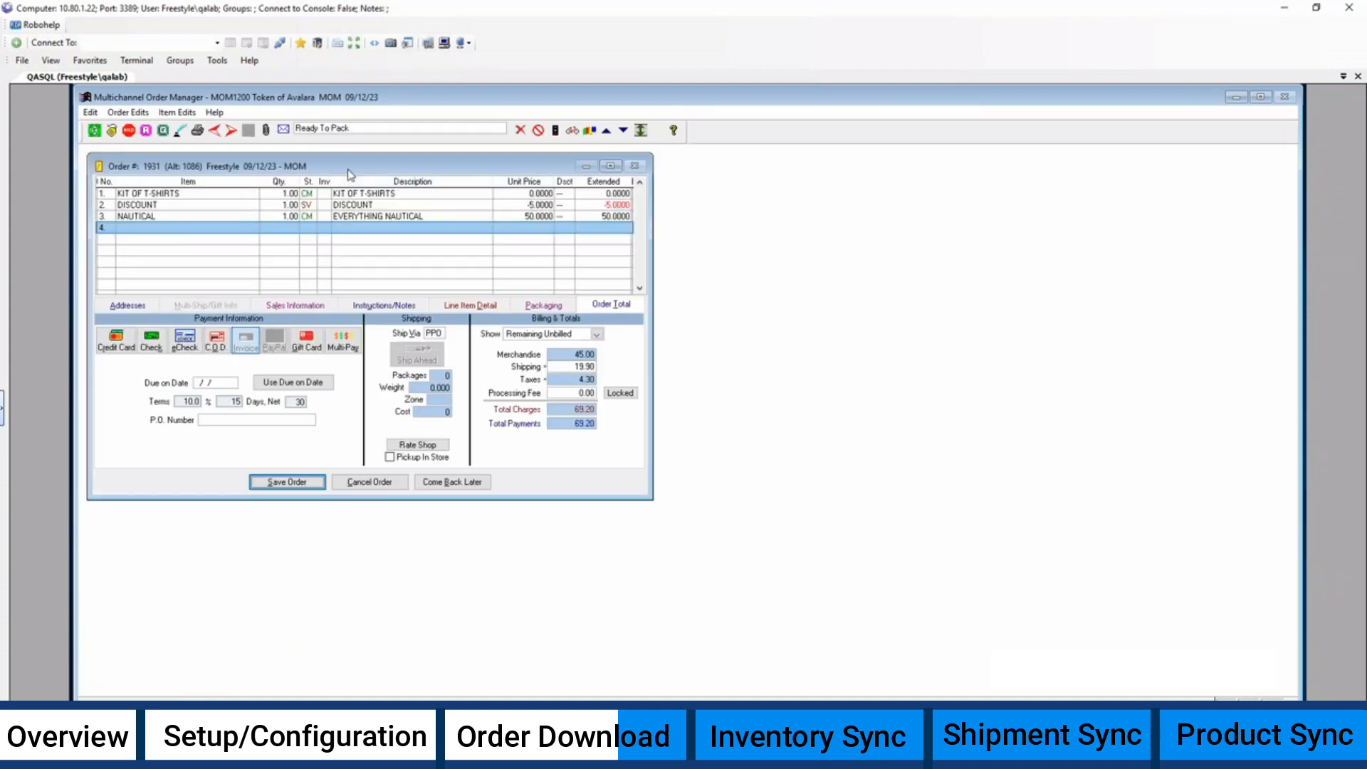
Compare the downloaded order's KIT OF T-SHIRTS, DISCOUNT and NAUTICAL lines with the matching order in the Shopify admin
left_click(236, 198)
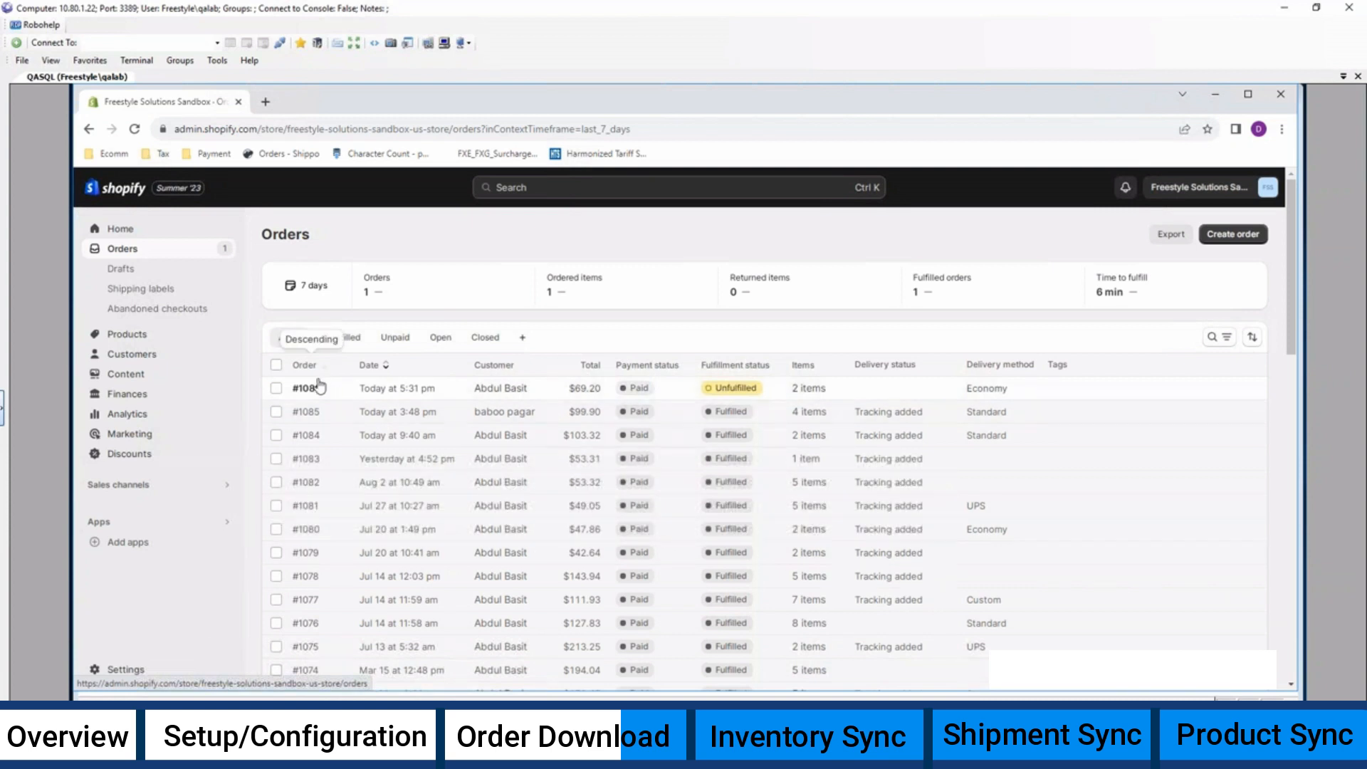
left_click(310, 389)
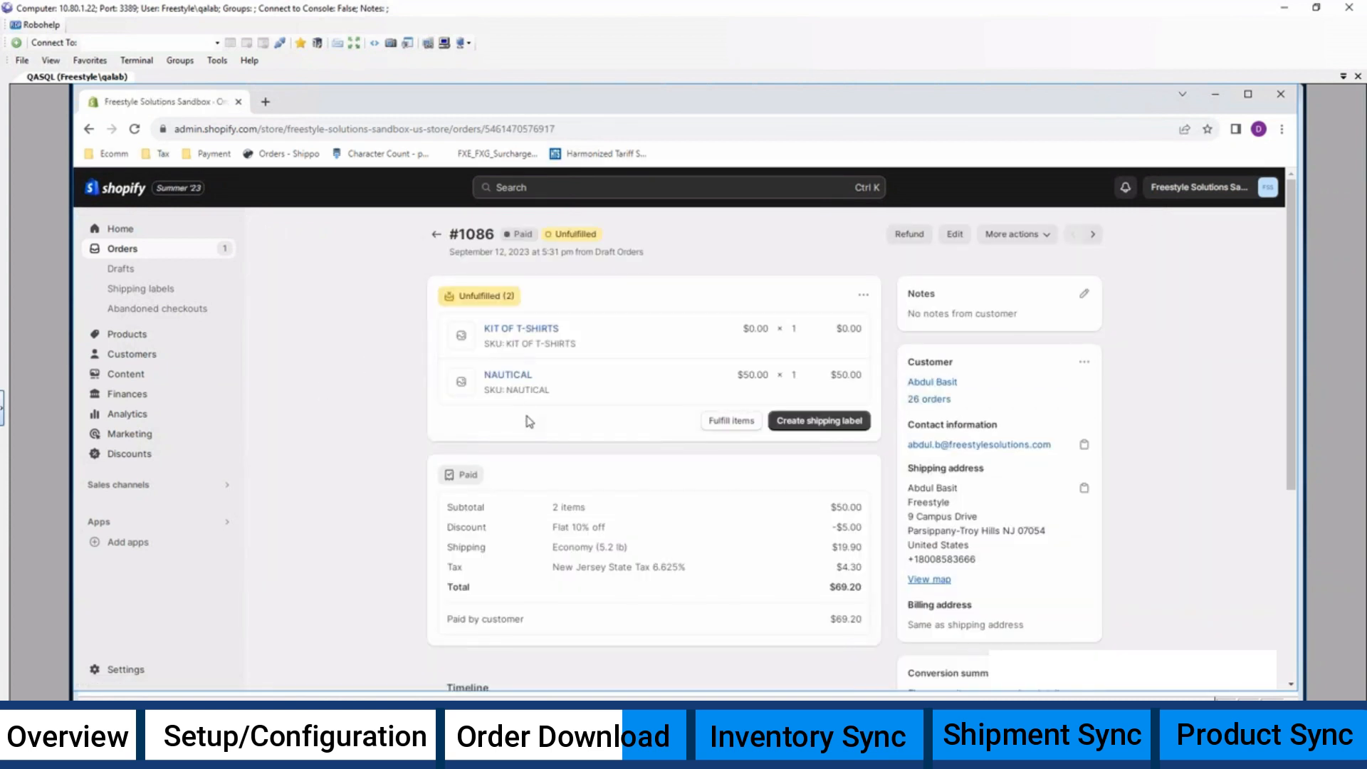
left_click(1216, 95)
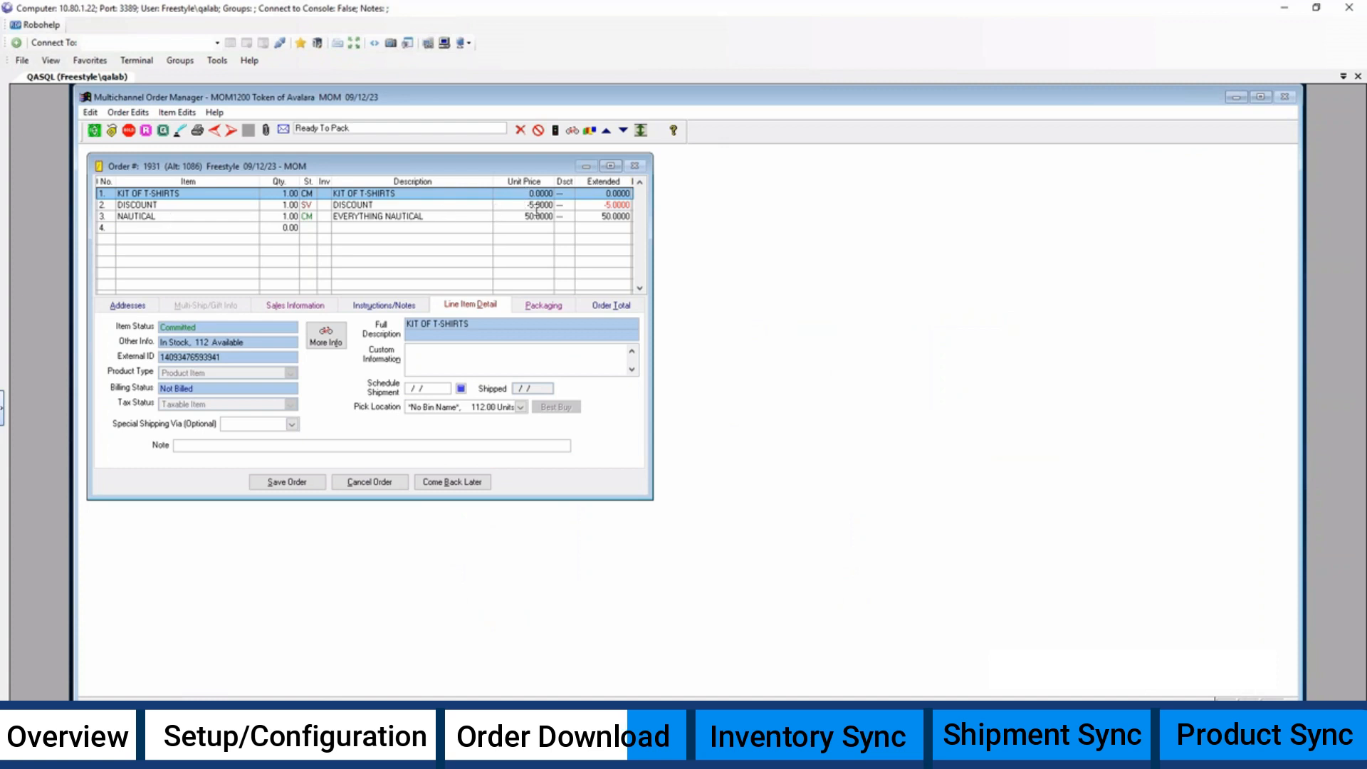
left_click(514, 205)
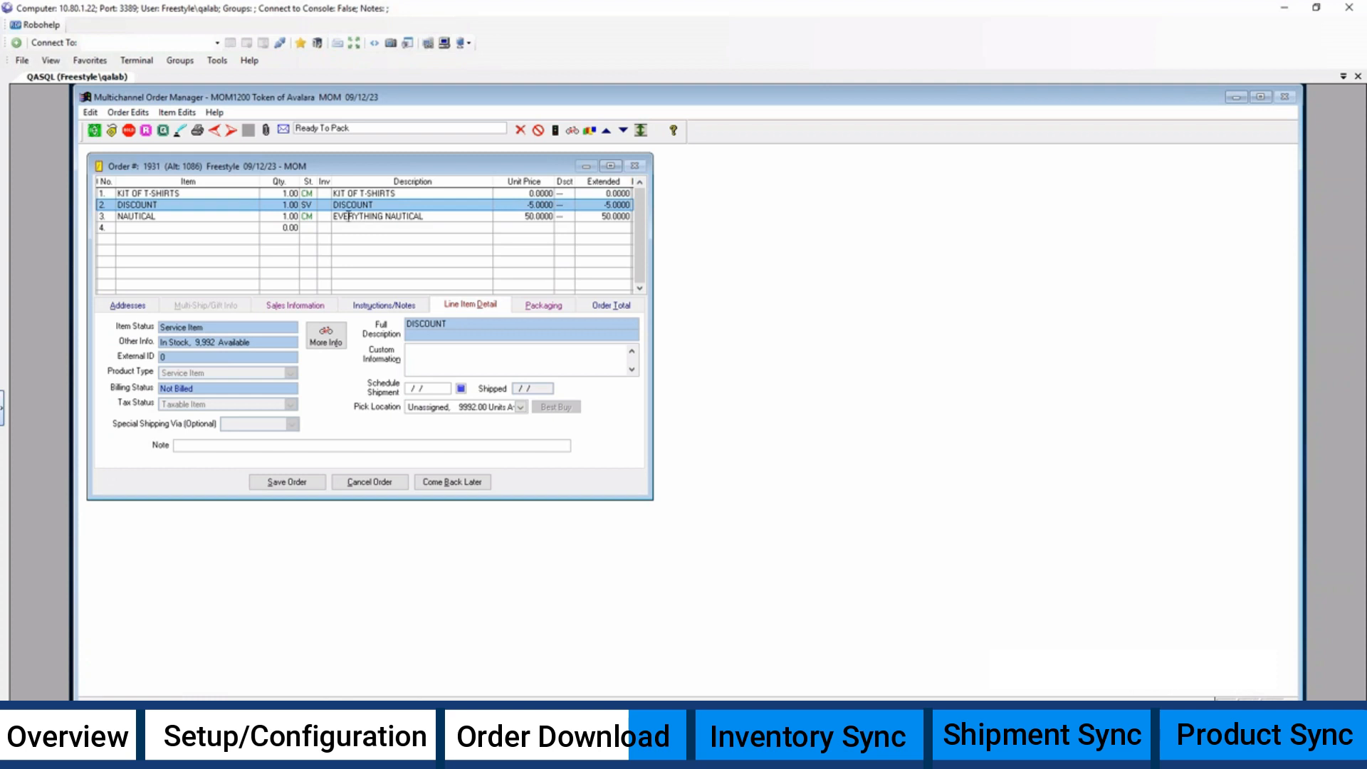
left_click(537, 213)
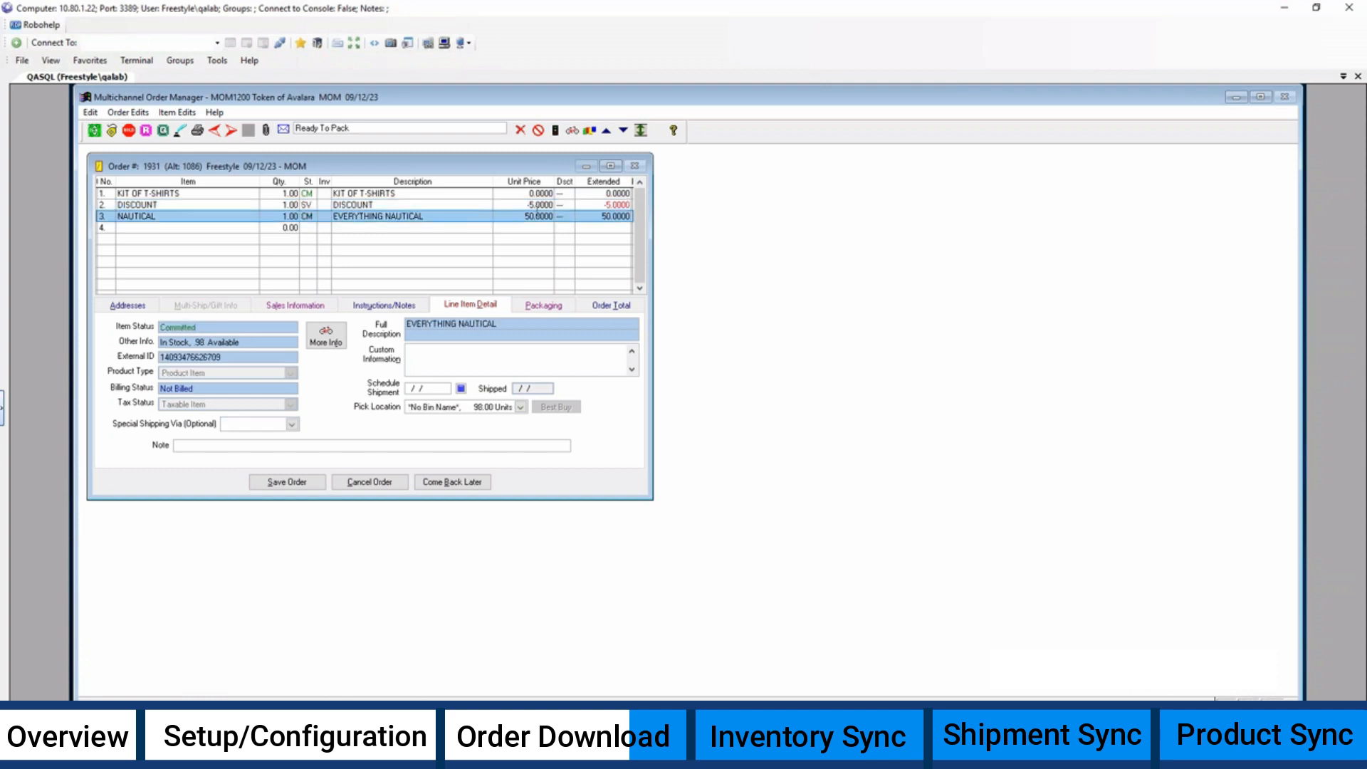
Review the downloaded order's payment, shipping and billing totals, then save the order and close the customer and order lookup
left_click(613, 306)
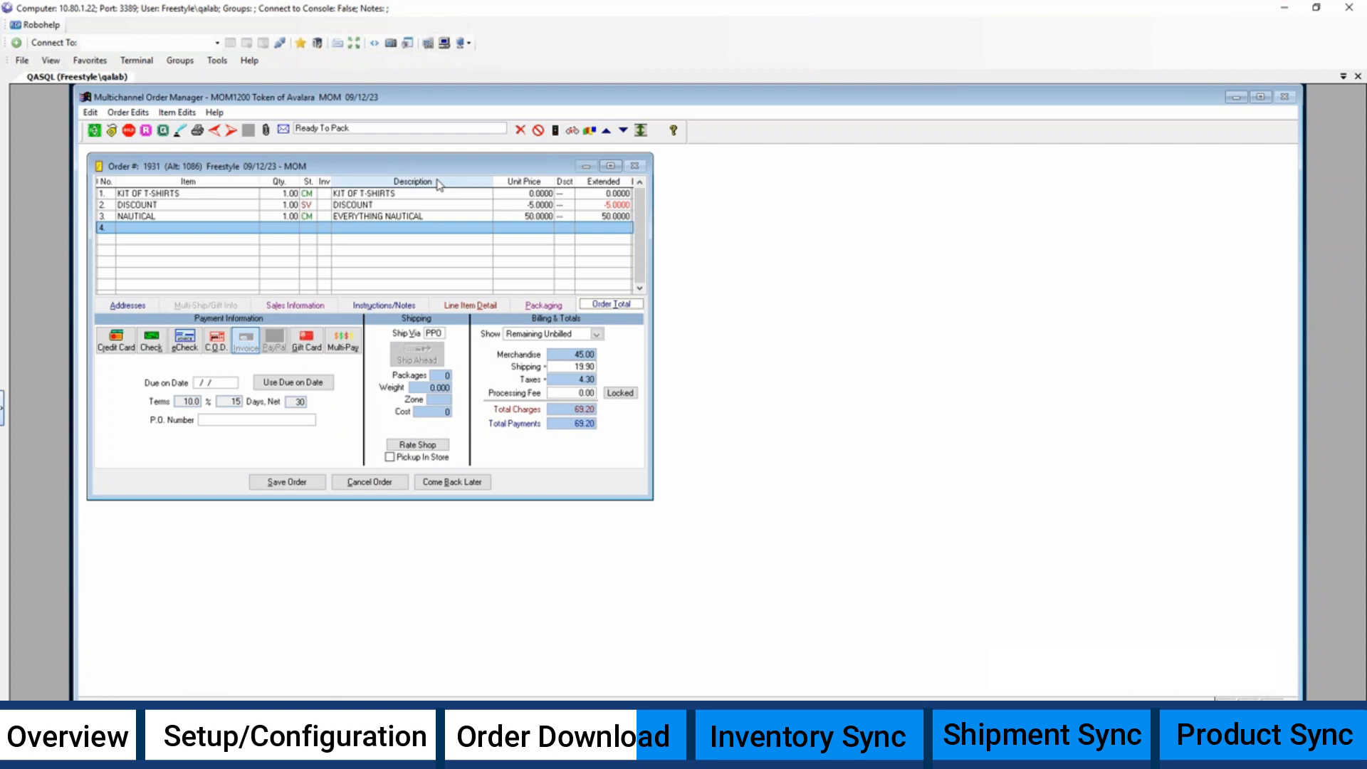
left_click(297, 485)
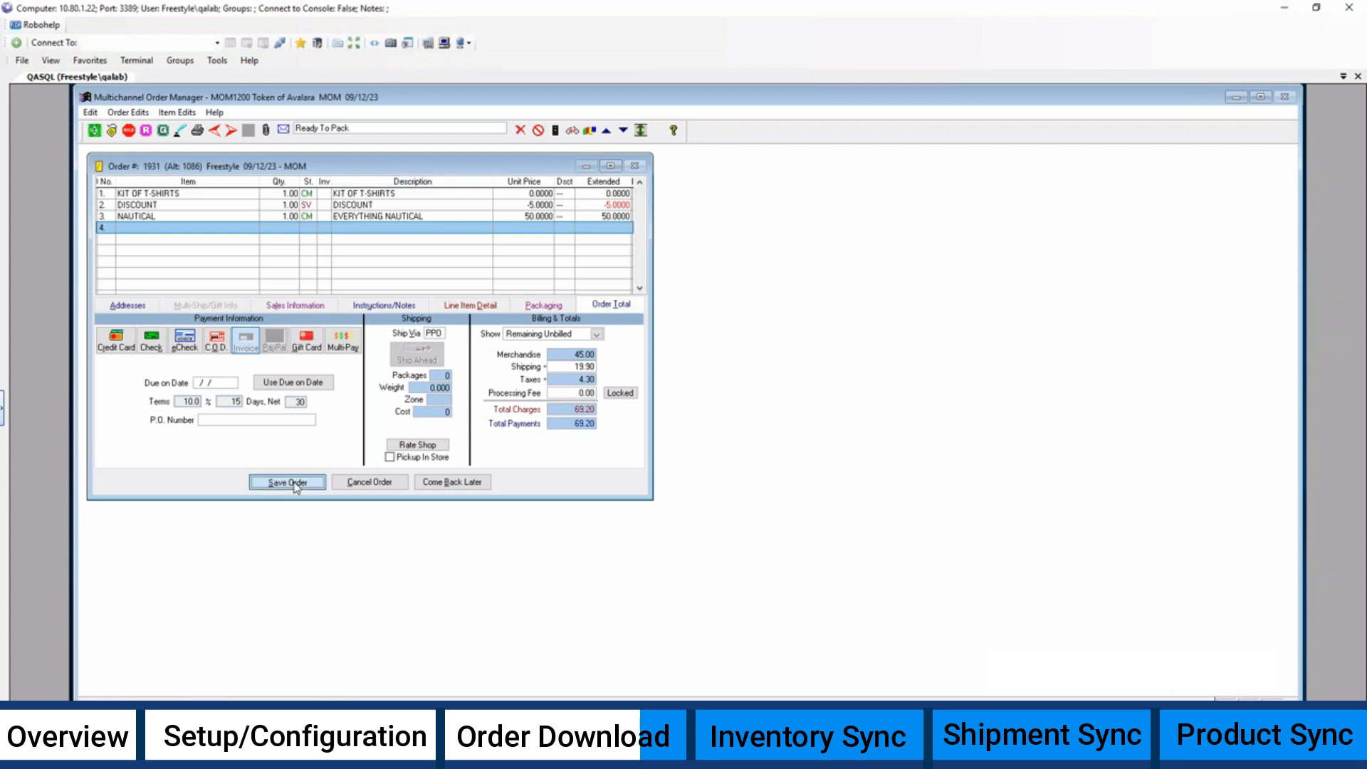
left_click(759, 457)
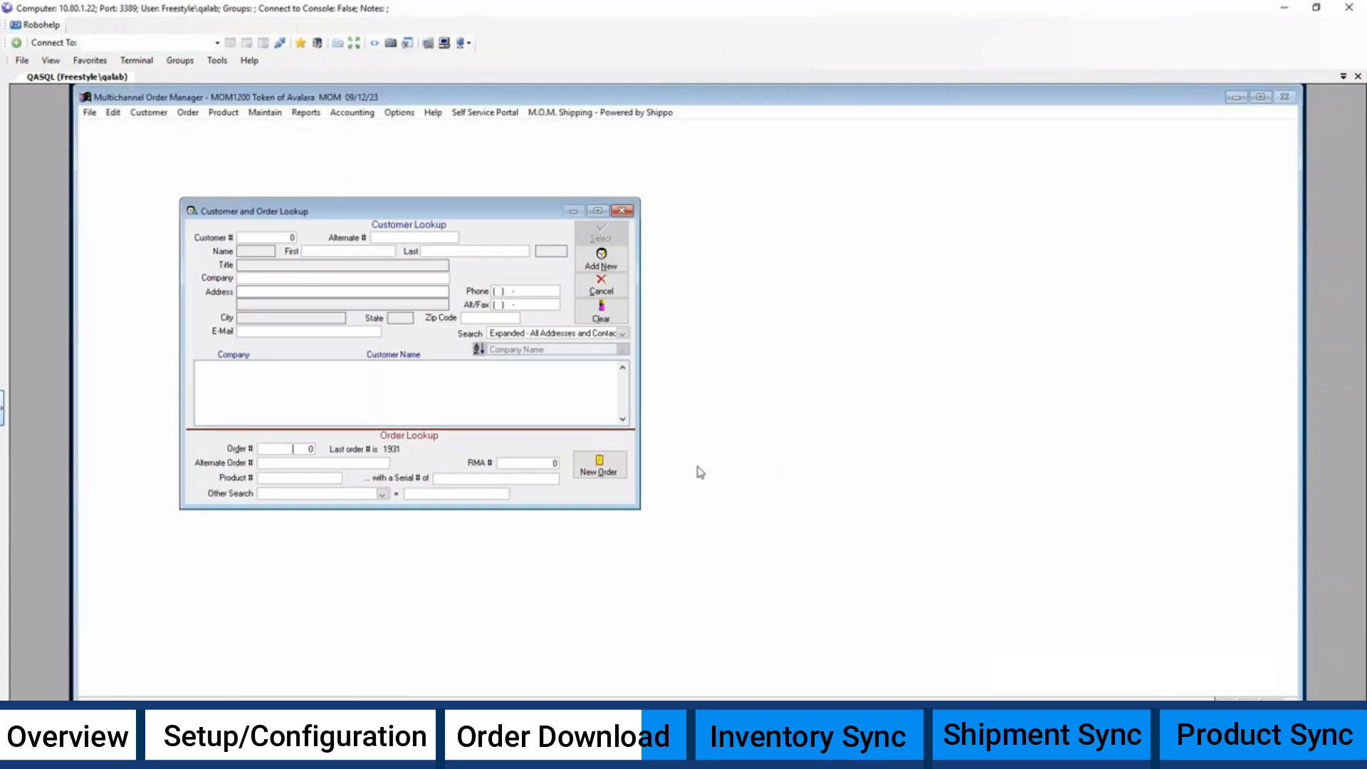
left_click(602, 286)
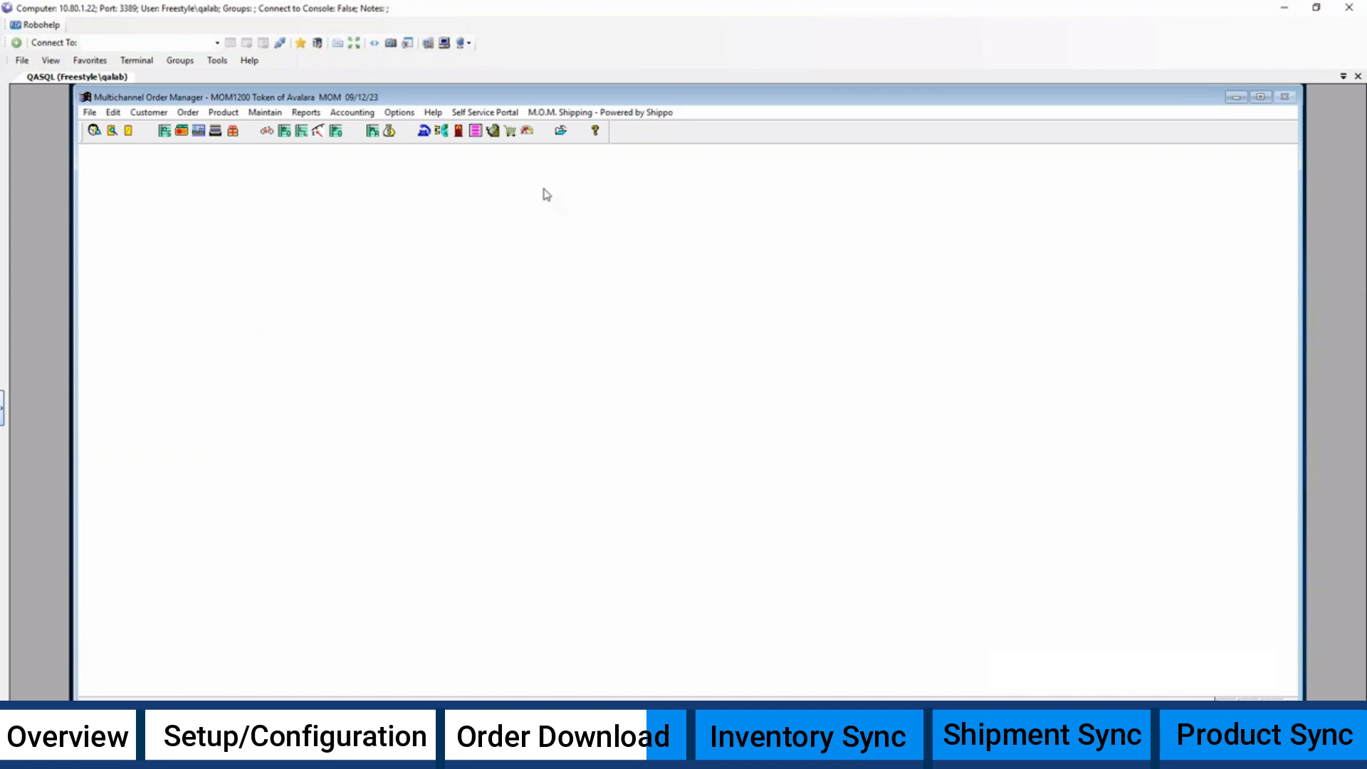
Start order processing for the selected stages and complete the Packing Slips stage, cancelling the PDF output and confirming the printing
left_click(215, 130)
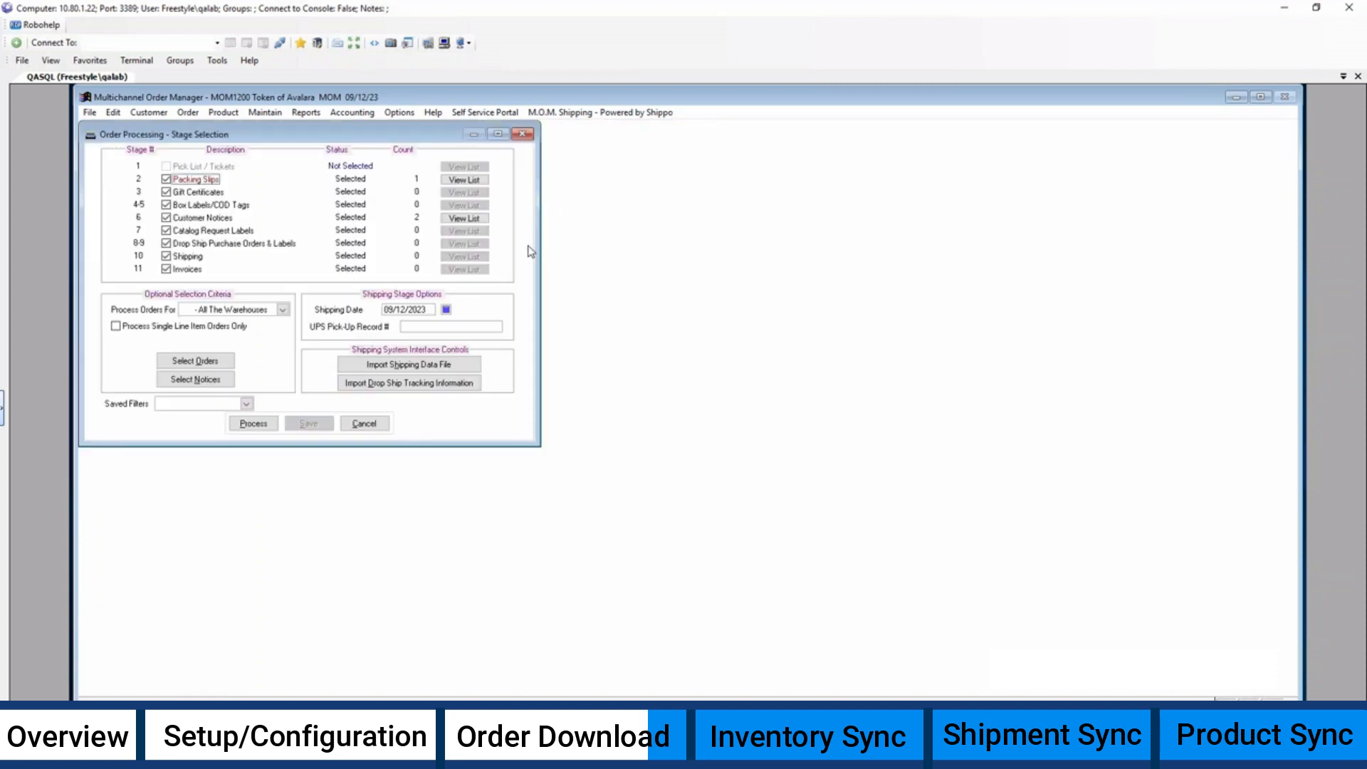
left_click(254, 424)
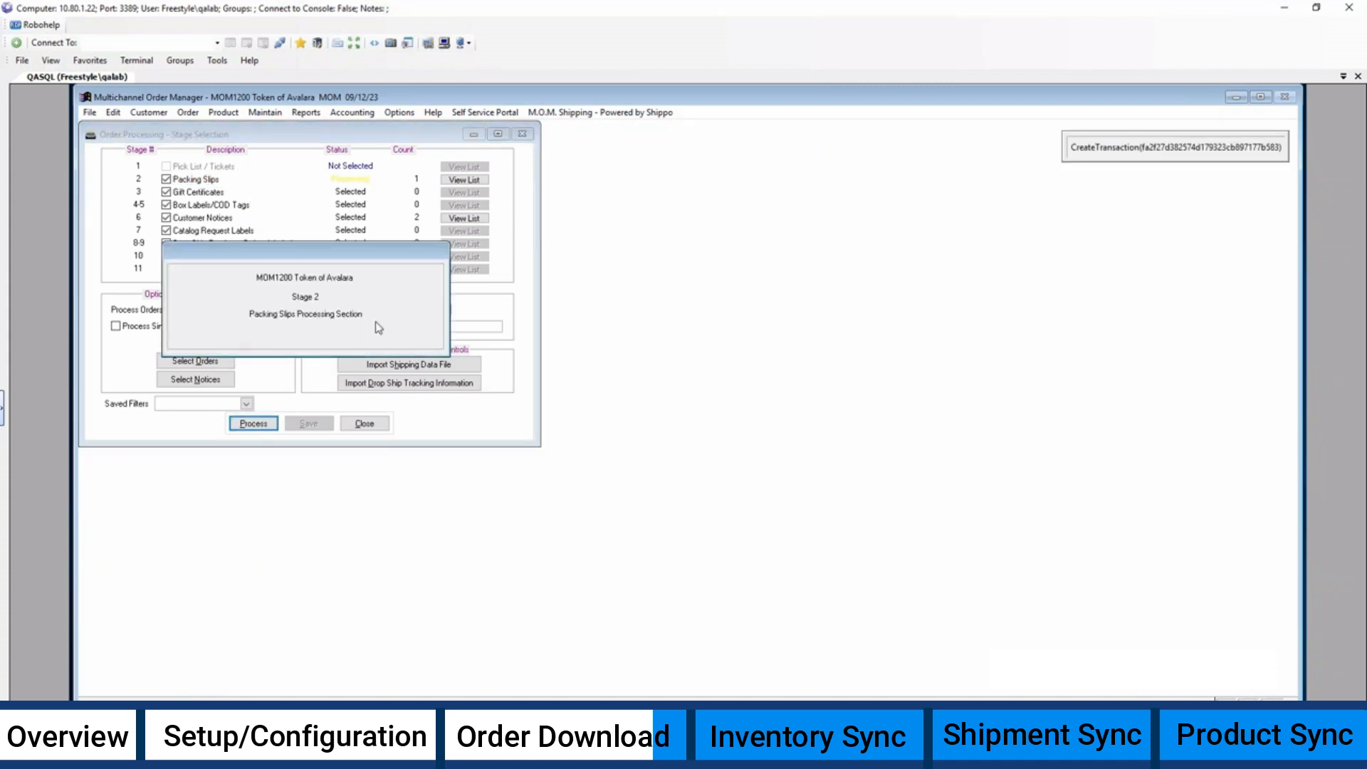
left_click(815, 463)
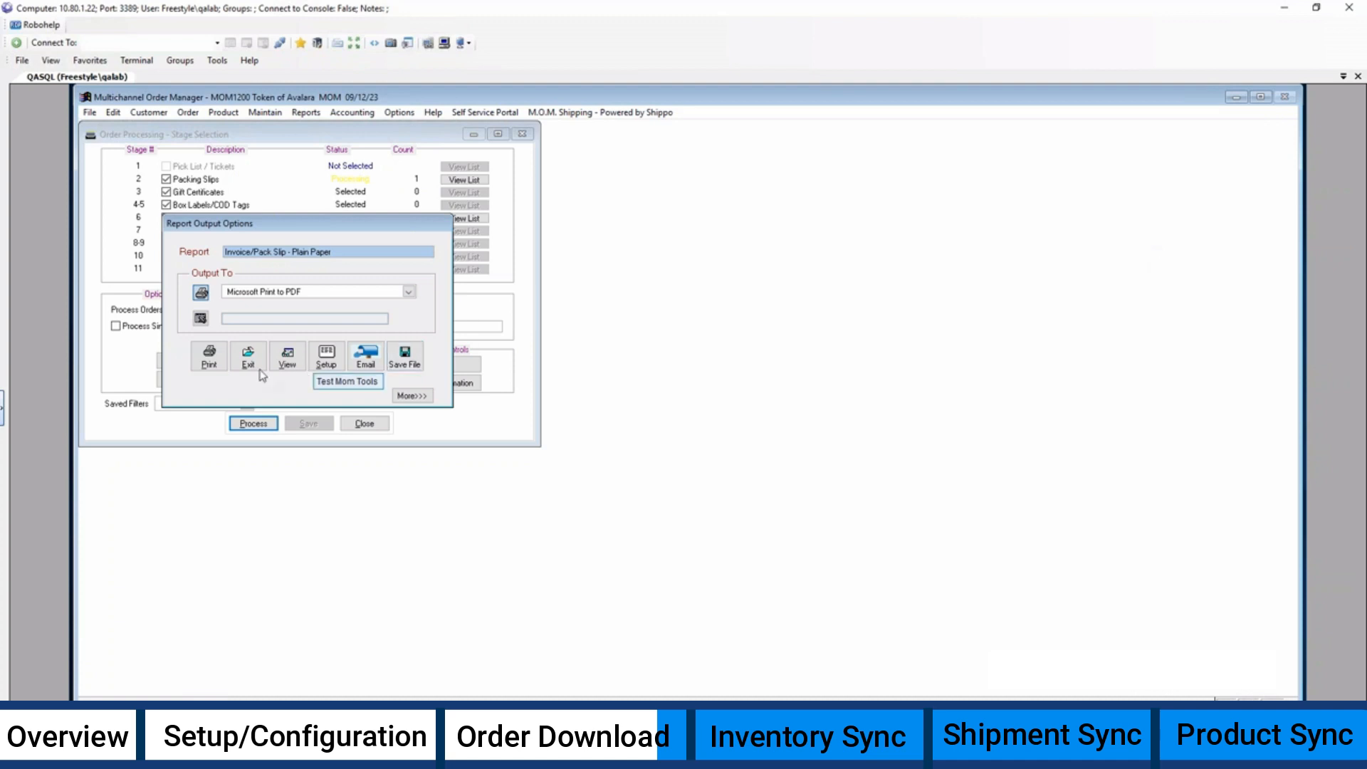
left_click(209, 356)
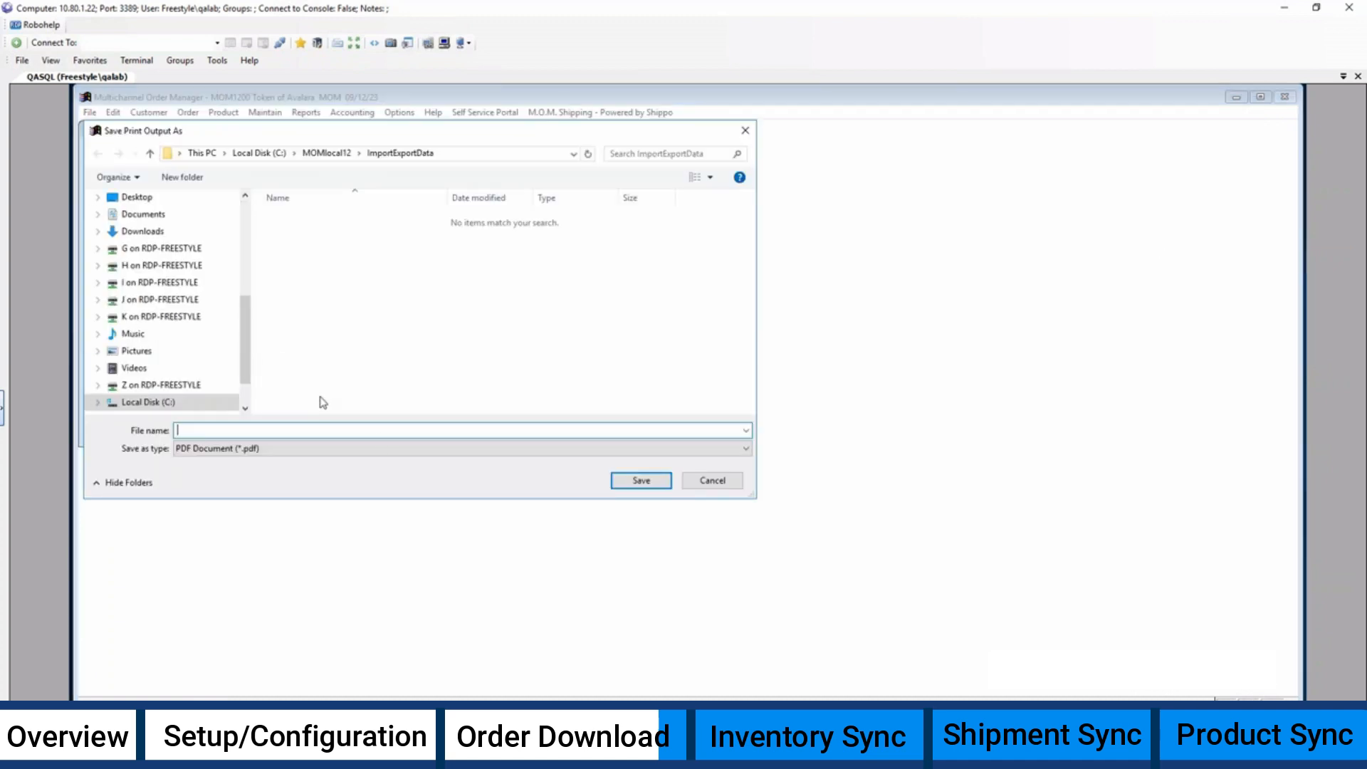
left_click(712, 480)
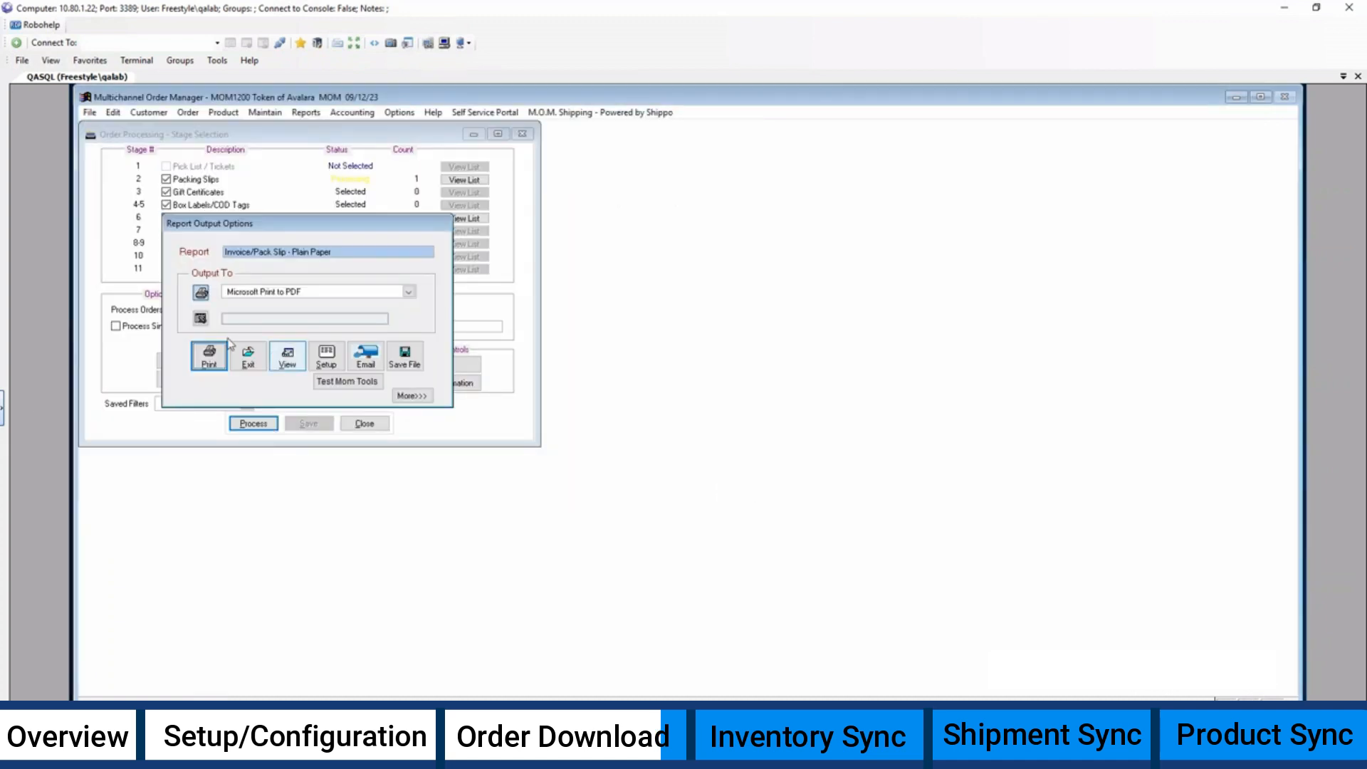
left_click(211, 354)
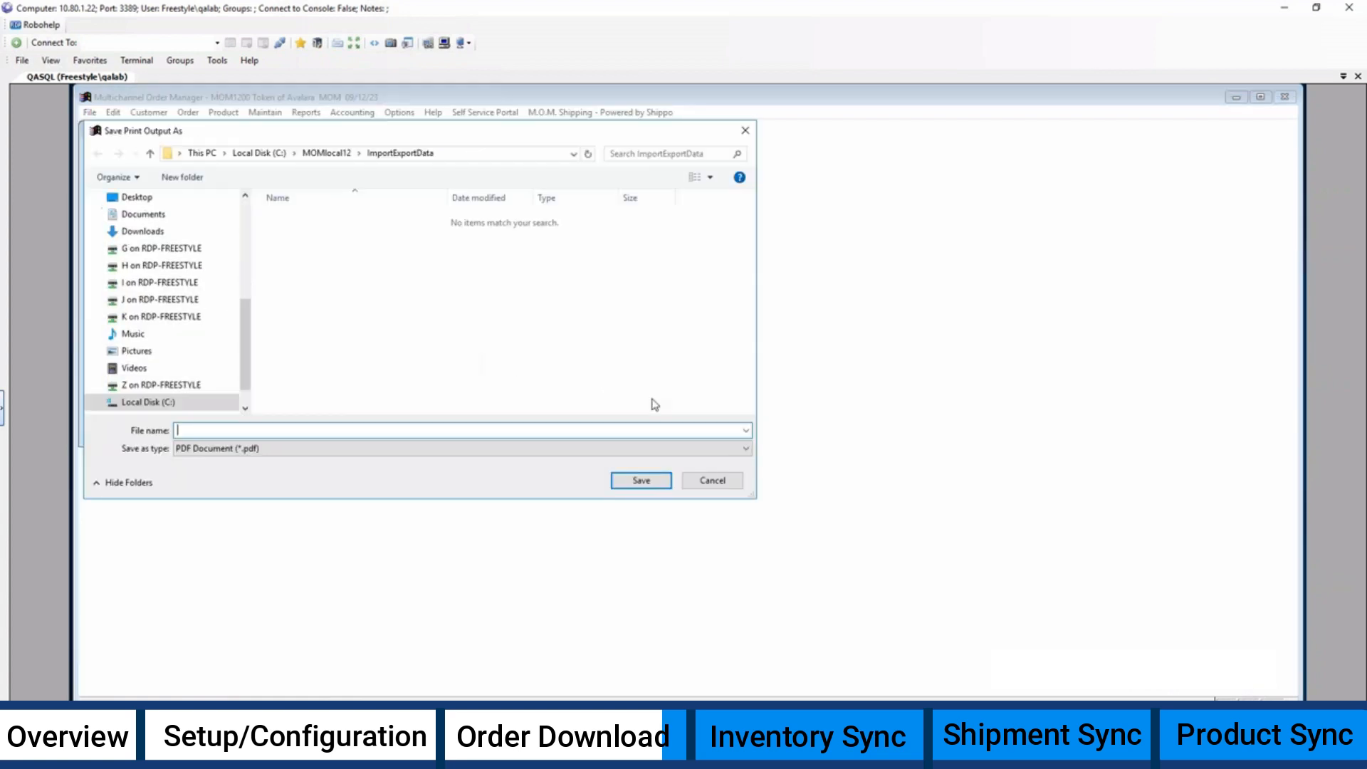
left_click(709, 479)
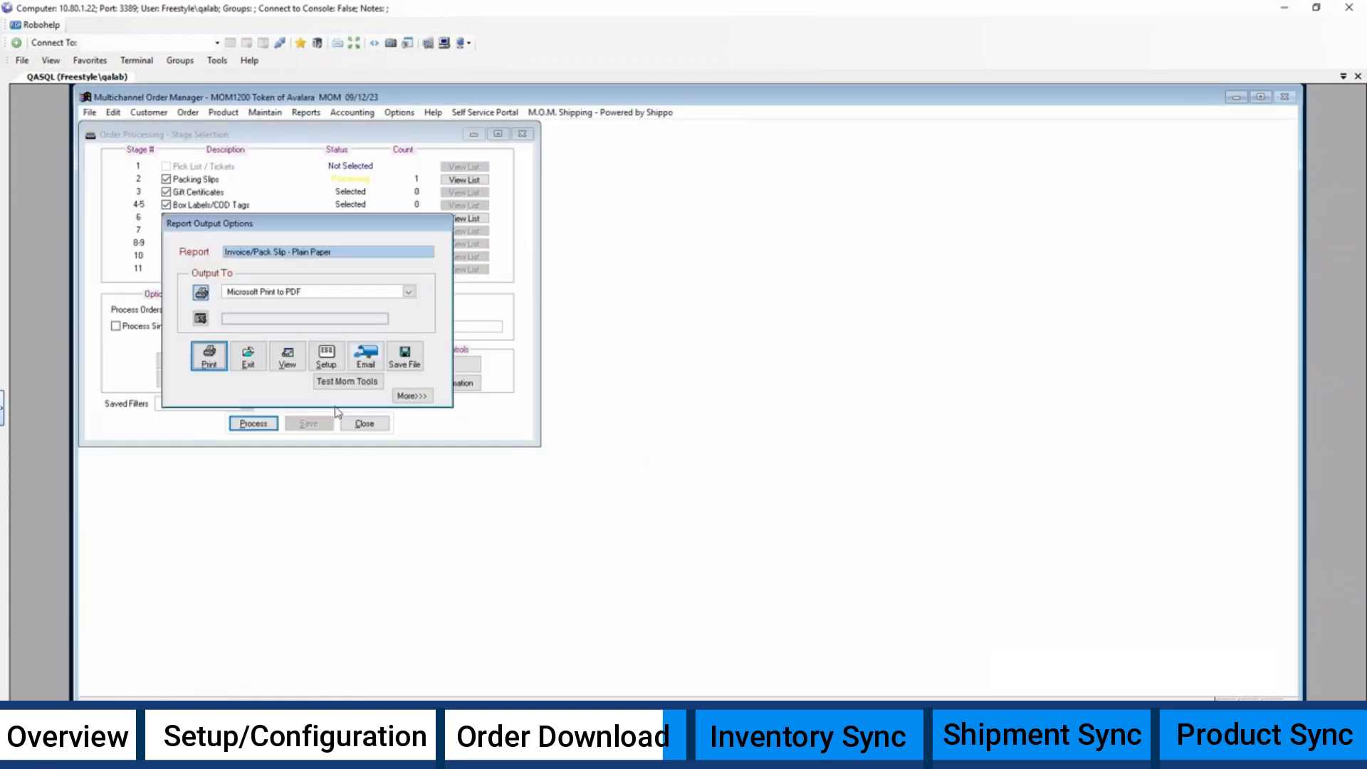
left_click(248, 356)
left_click(270, 320)
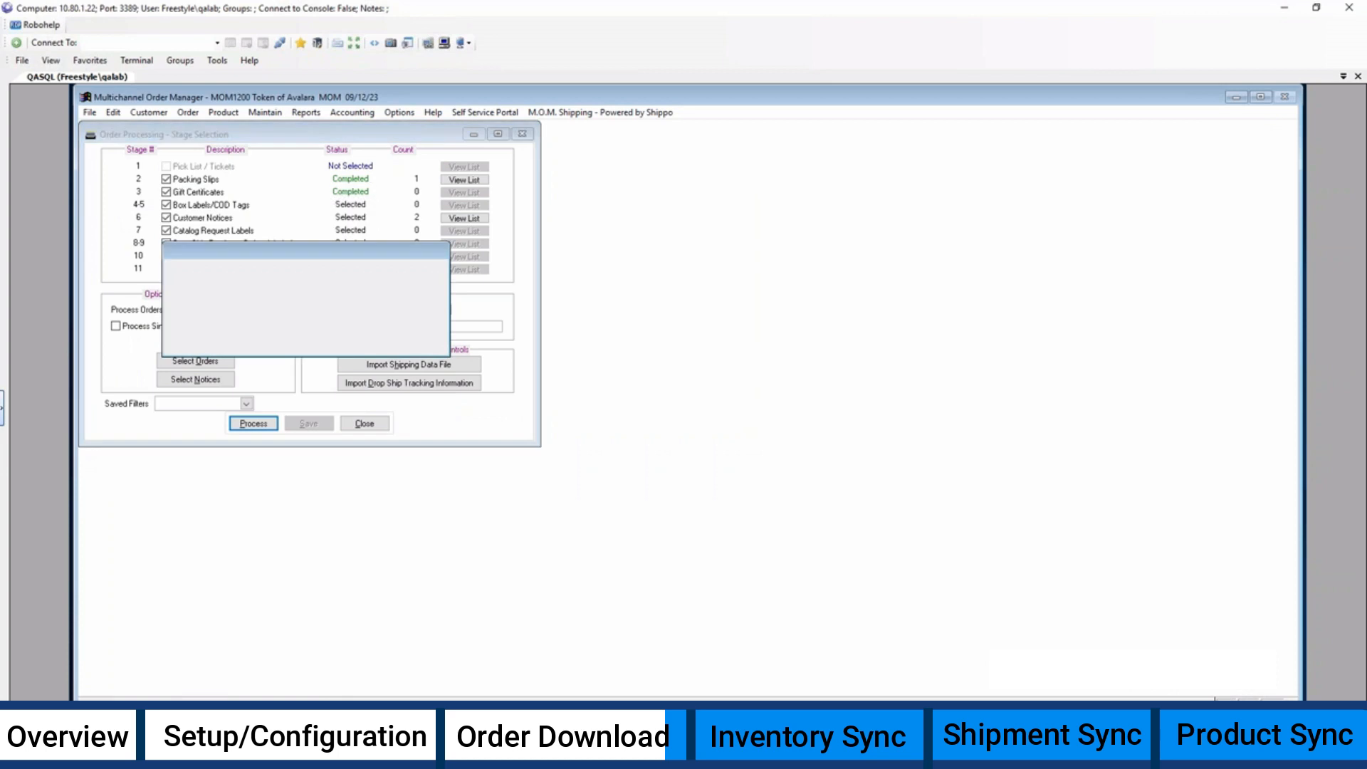
Complete the Box Labels stage for the Zebra shipping label, cancelling the output file and confirming the labels as printed
left_click(326, 356)
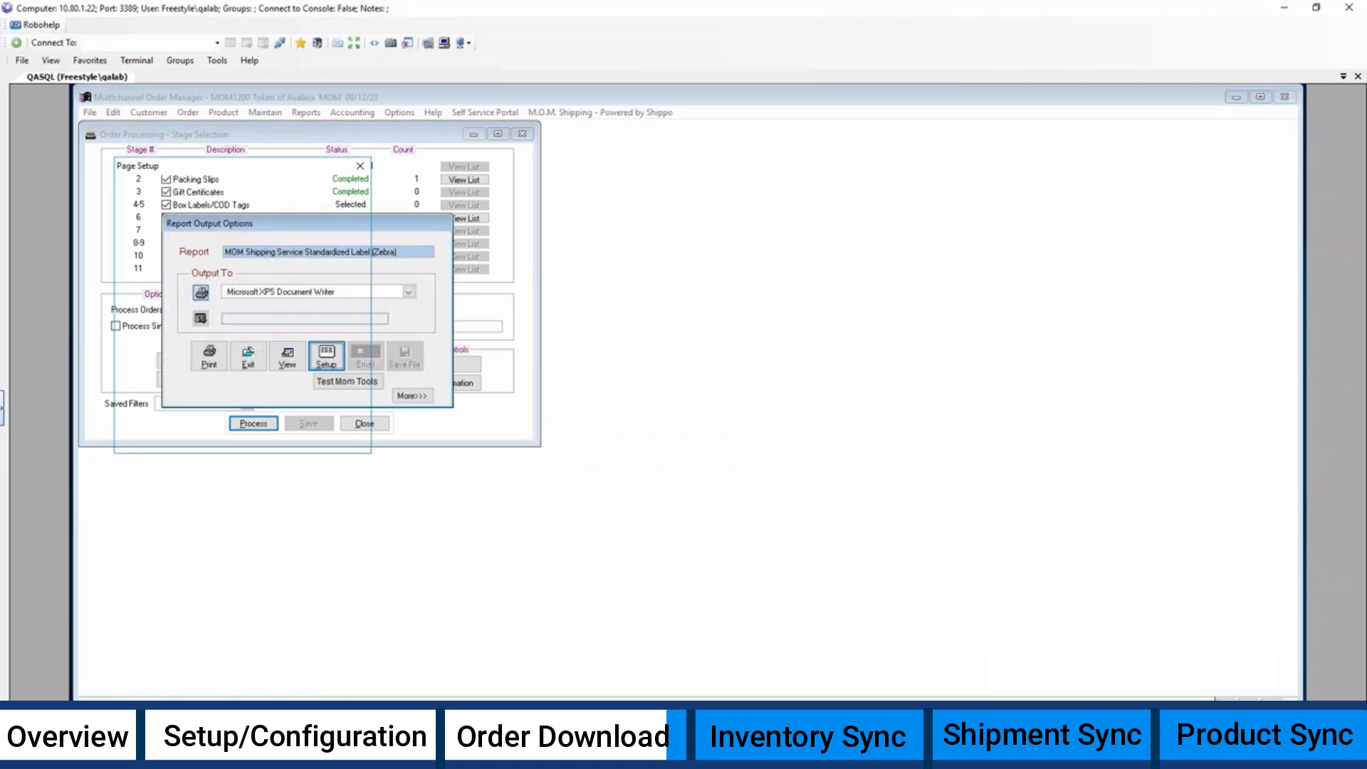
left_click(279, 437)
left_click(287, 355)
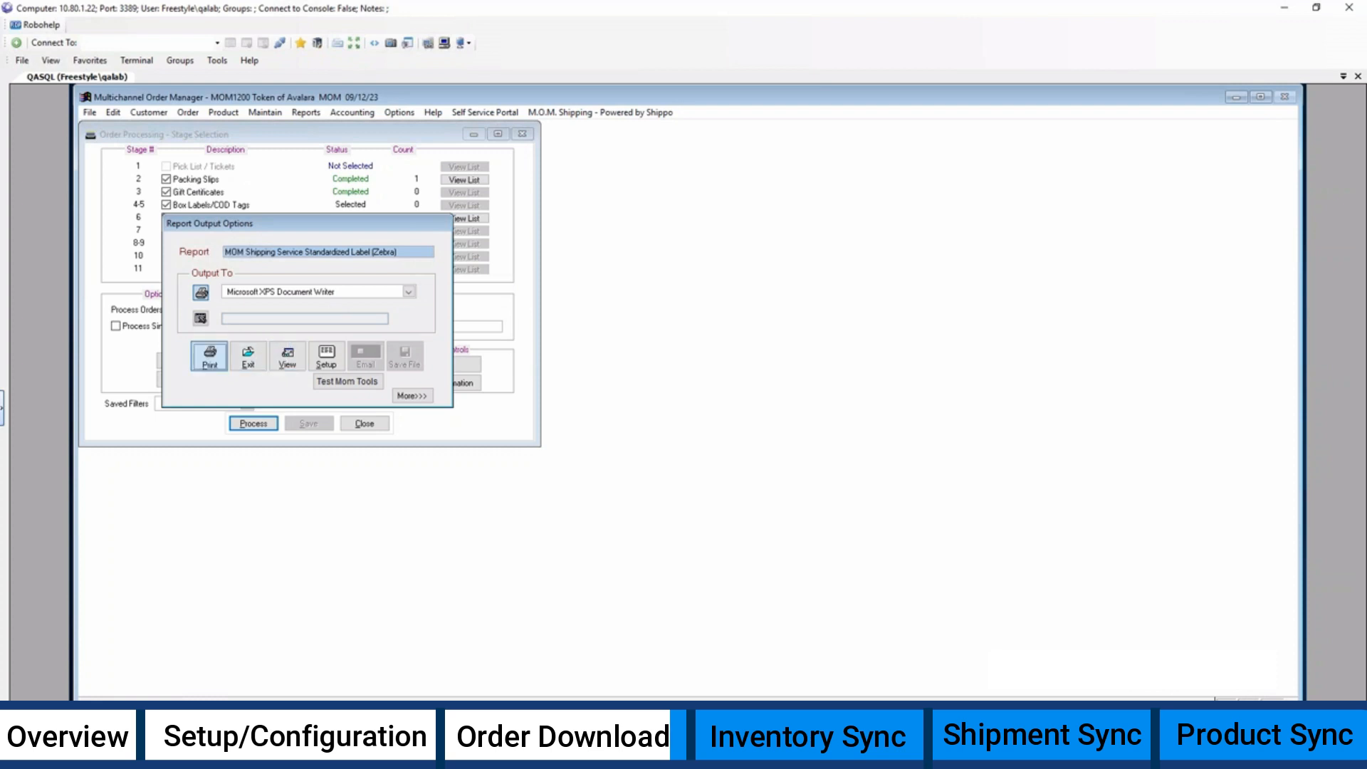
left_click(209, 355)
left_click(716, 481)
left_click(268, 327)
Complete the Customer Notices stage, cancelling the output file and confirming the notices as printed
left_click(208, 354)
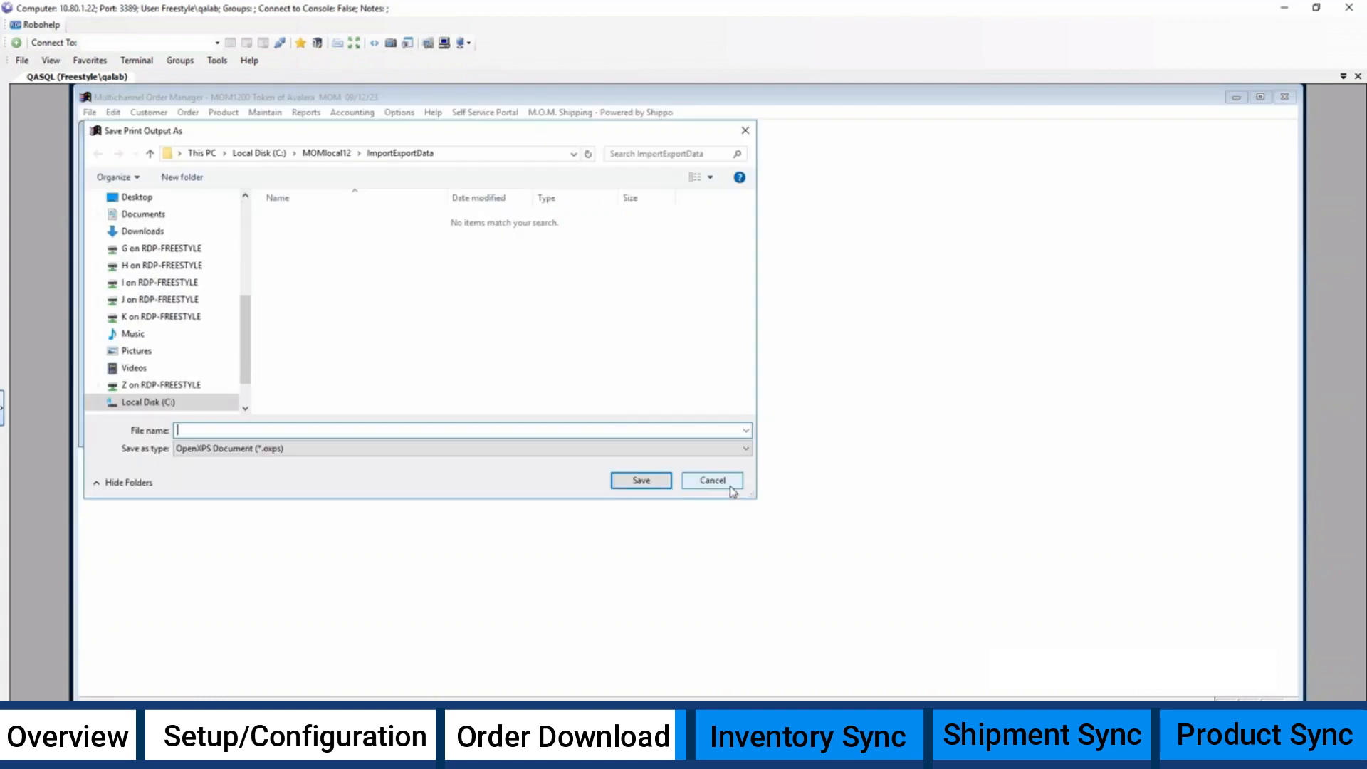
left_click(731, 487)
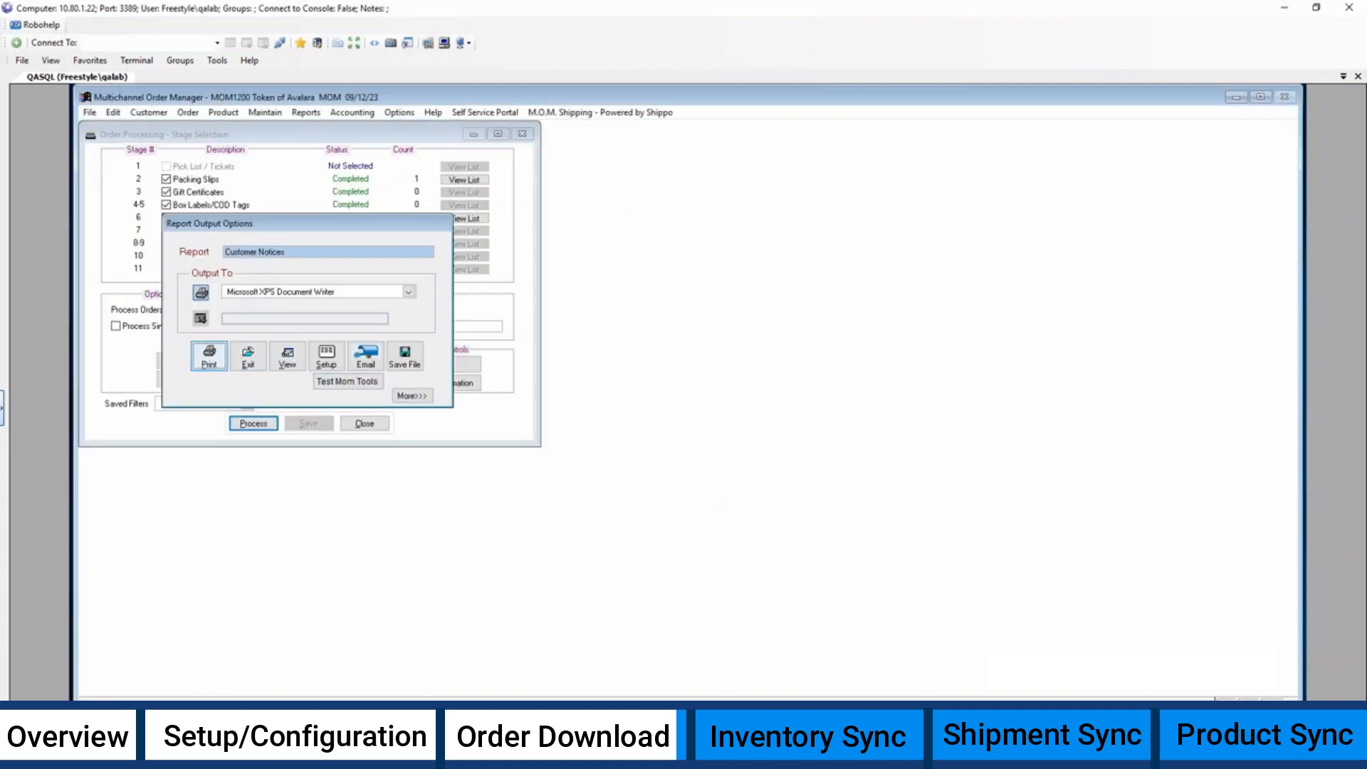
left_click(209, 356)
left_click(712, 480)
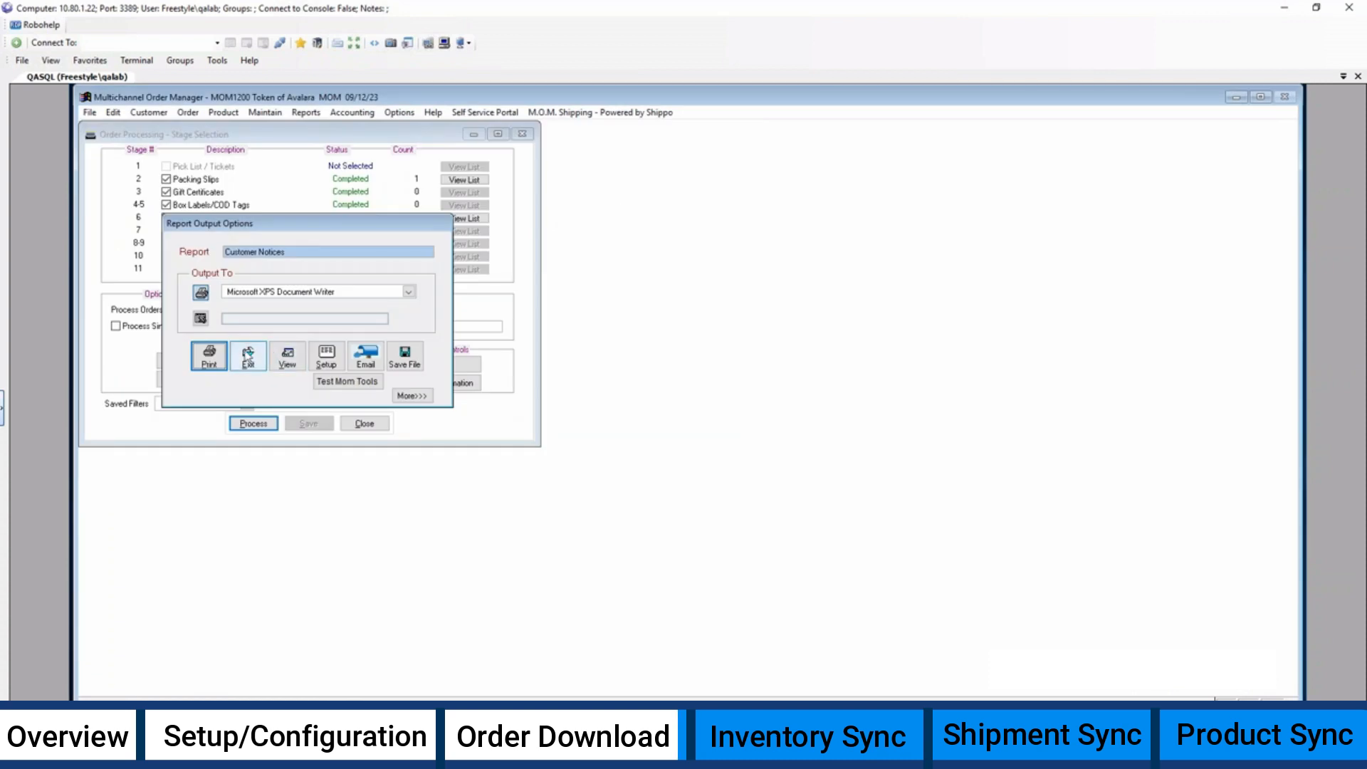
left_click(247, 357)
left_click(270, 318)
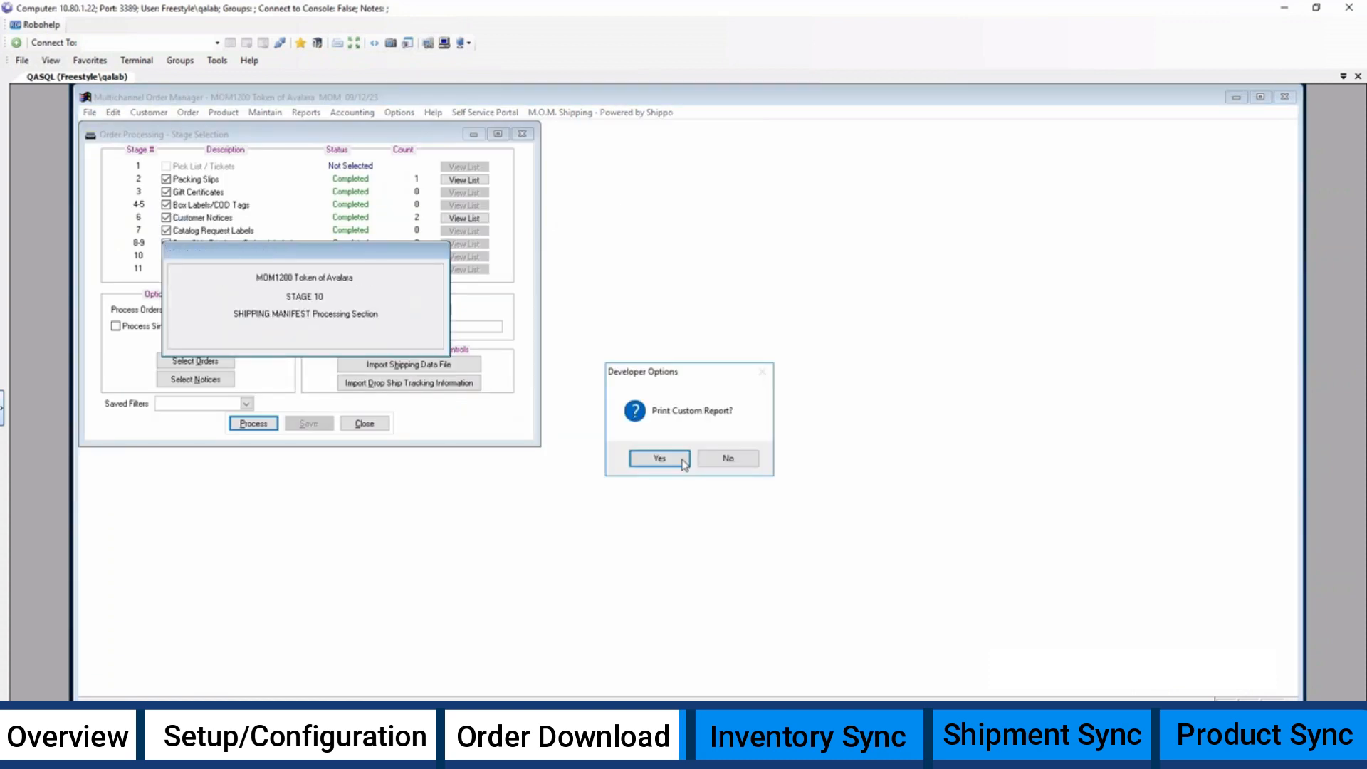
Accept the custom report for the shipping manifest, cancel its output file, confirm the manifests as printed and close order processing
left_click(660, 459)
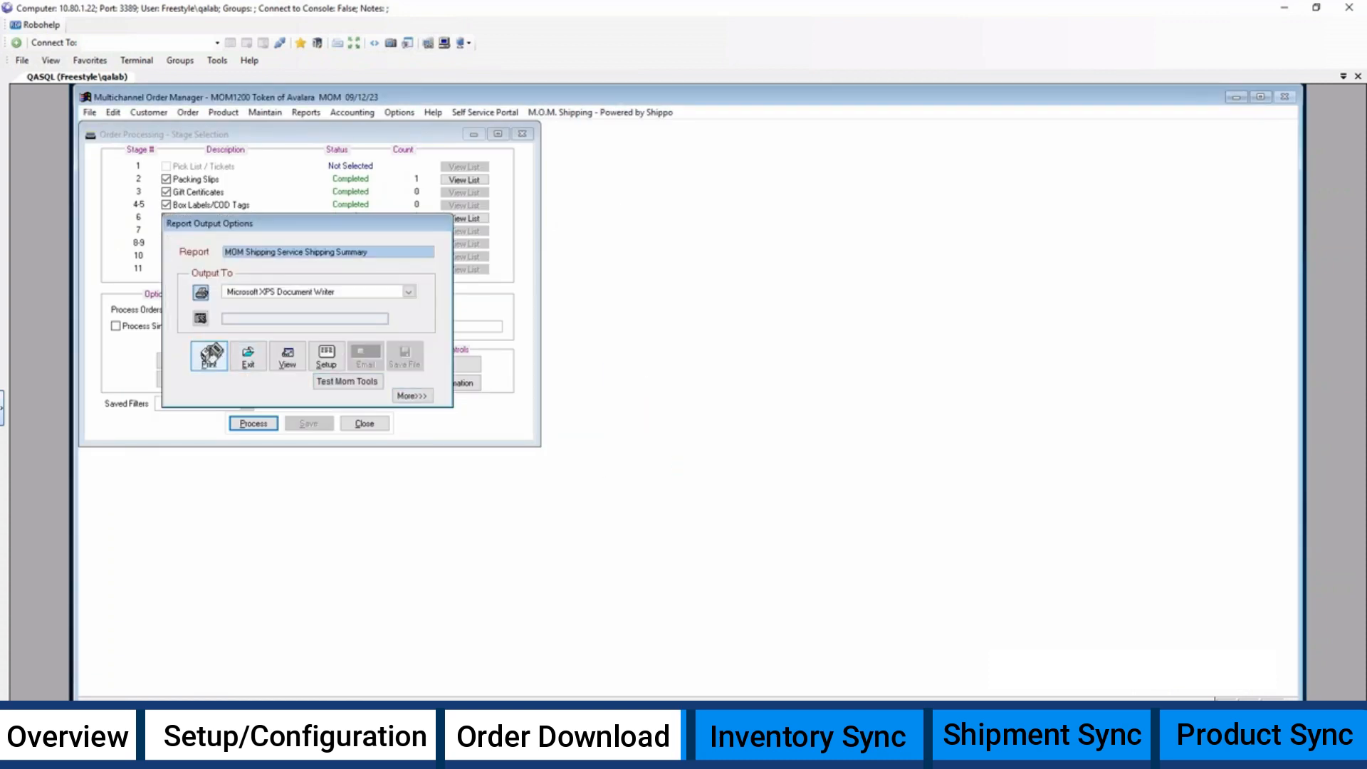
left_click(208, 356)
left_click(712, 481)
left_click(253, 360)
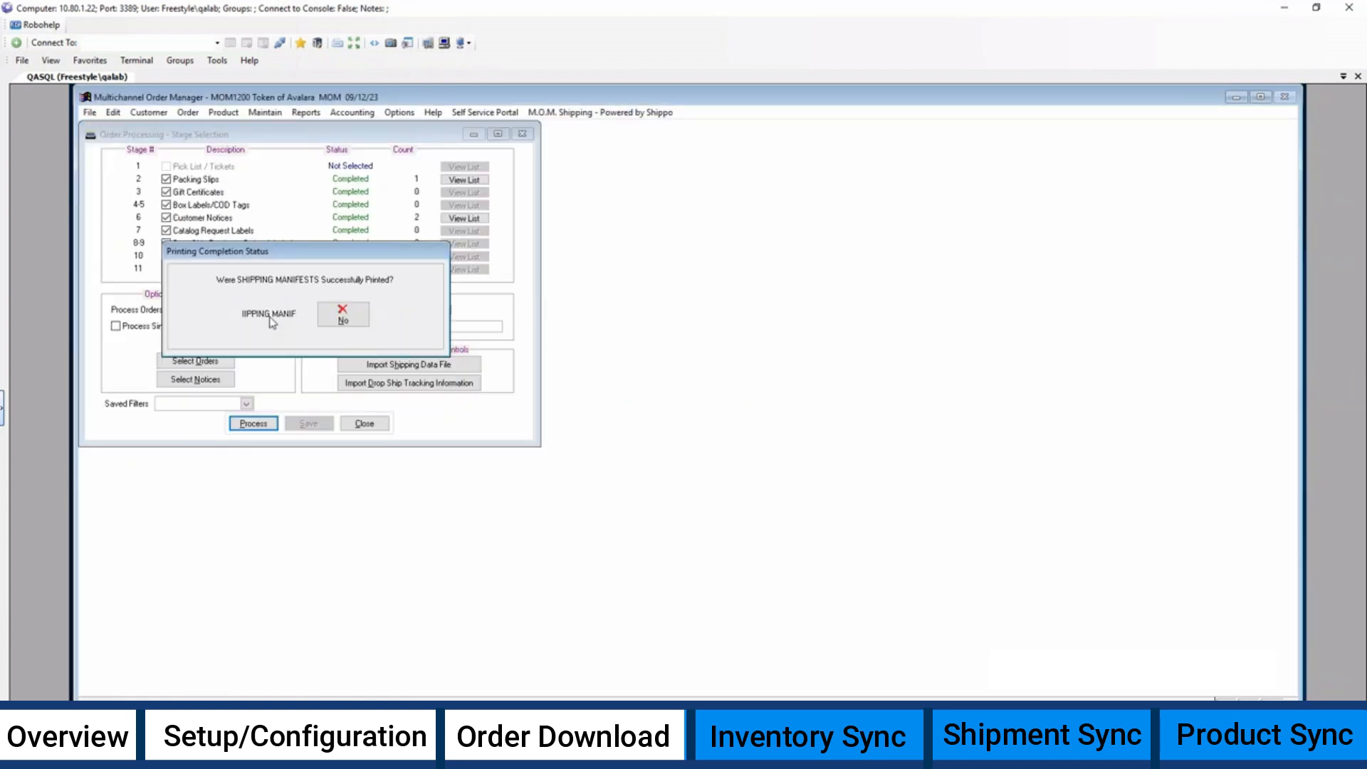
left_click(272, 313)
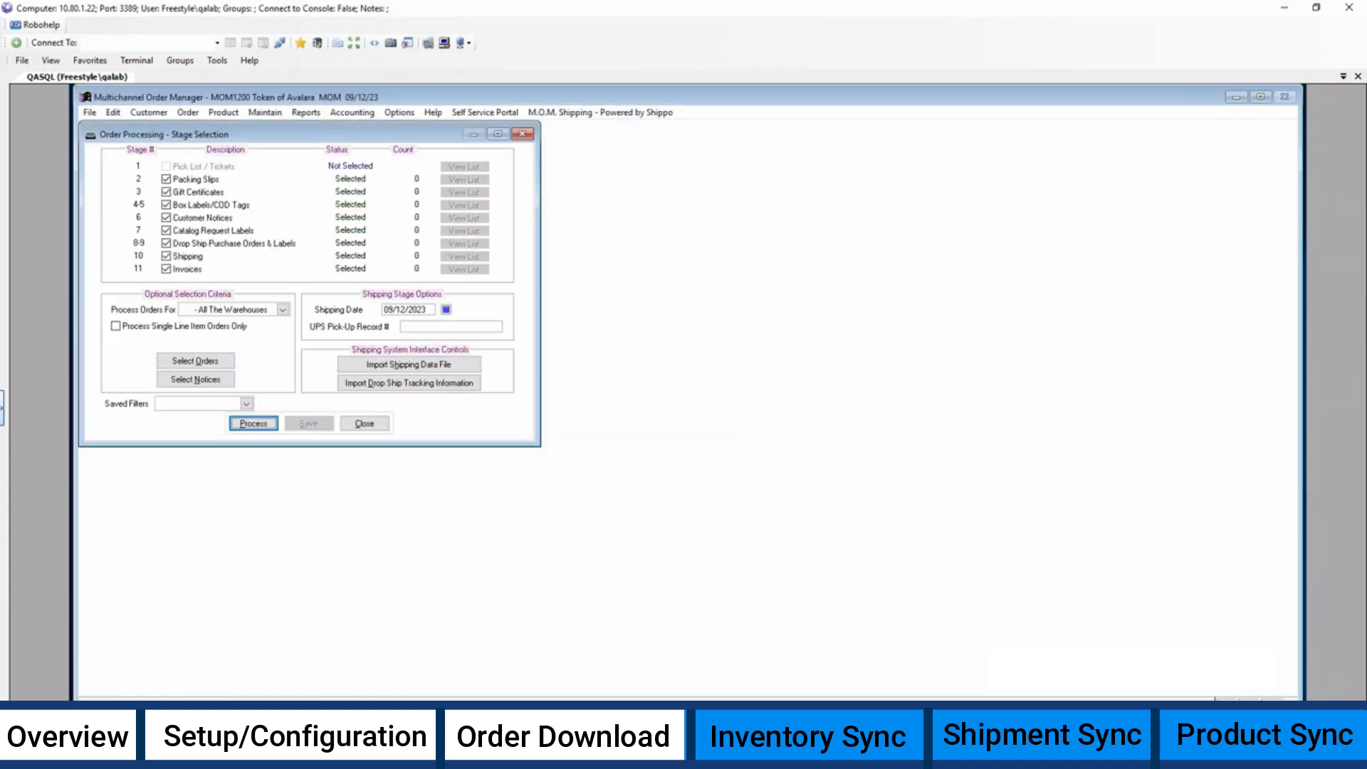
left_click(362, 424)
Look up the processed order by its order number, check its packaging and tracking details, and close the order and lookup
left_click(110, 130)
type("1931")
key("Return")
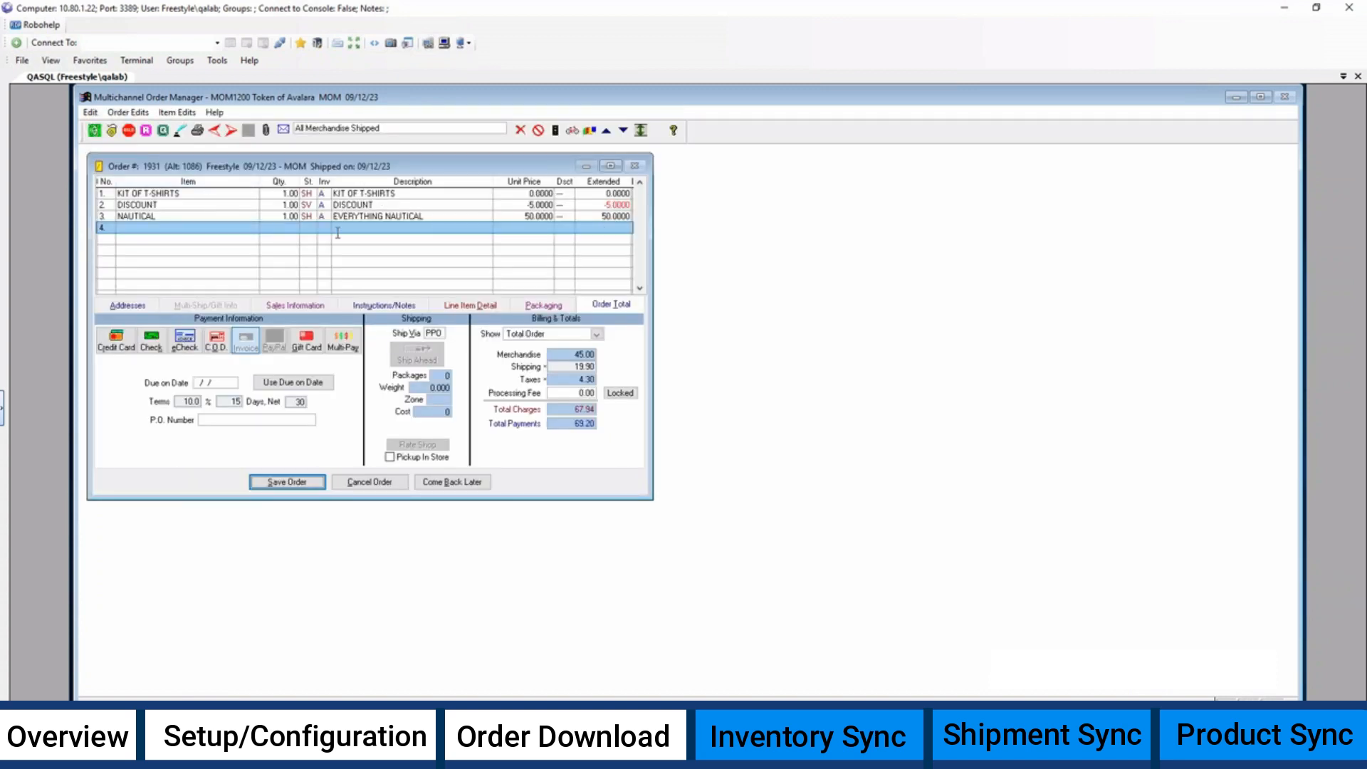
left_click(540, 306)
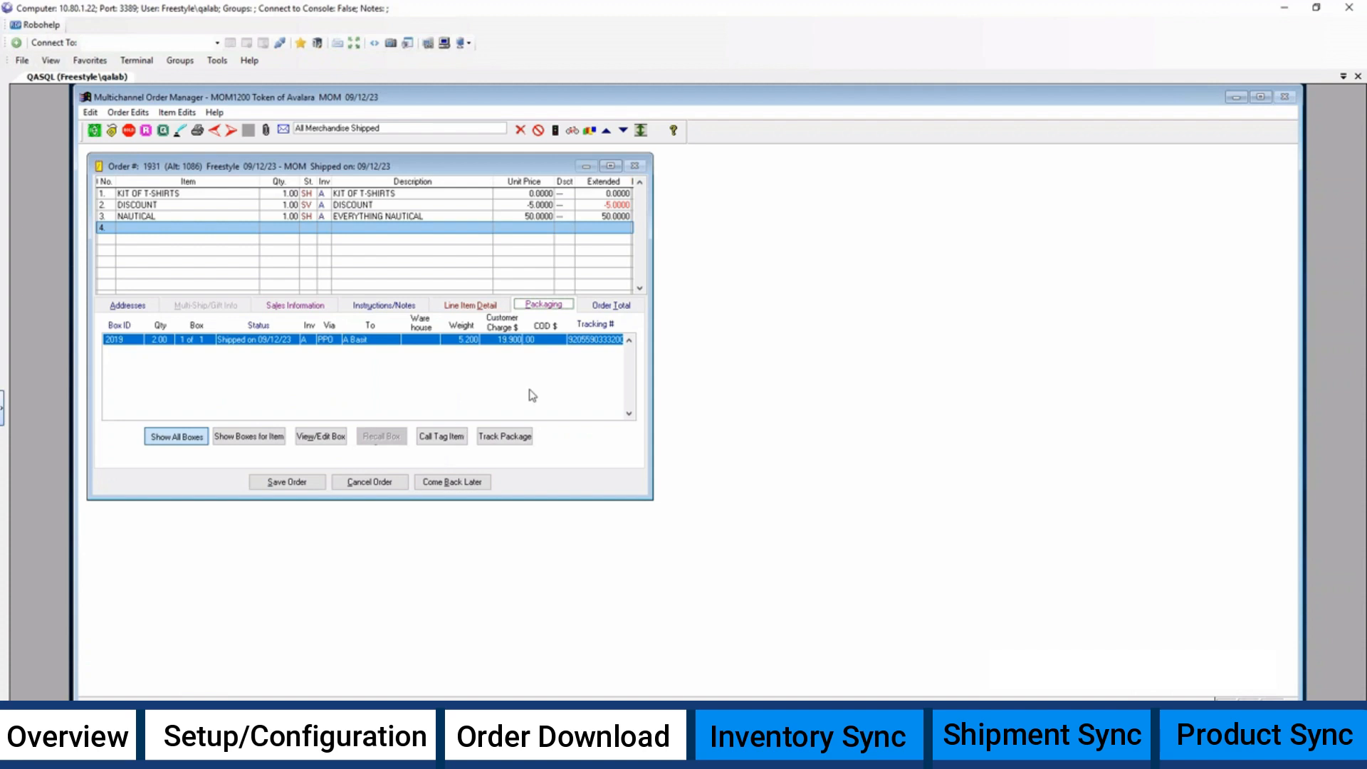
left_click(291, 484)
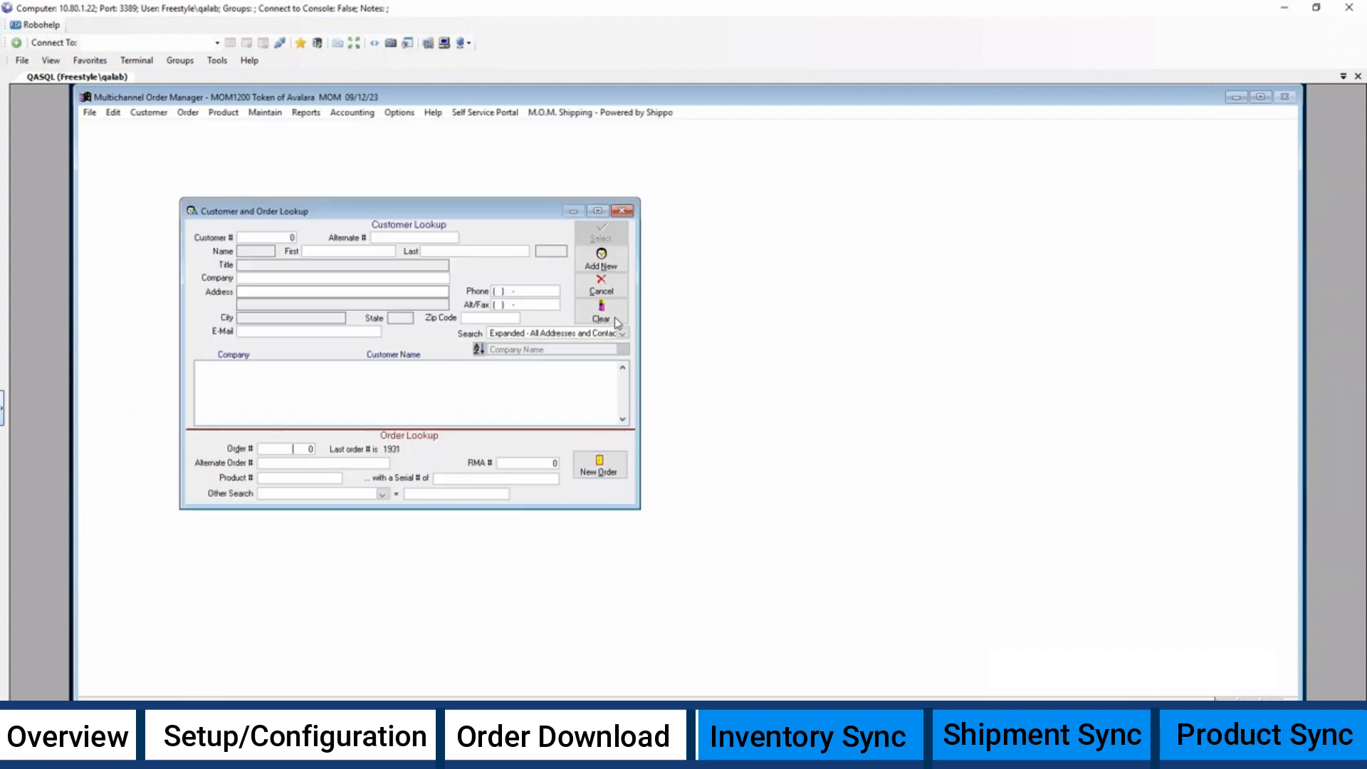
left_click(602, 299)
Look up the stock item KIT OF T-SHIRTS with KIT as the stock number, check its inventory and close the item
left_click(266, 131)
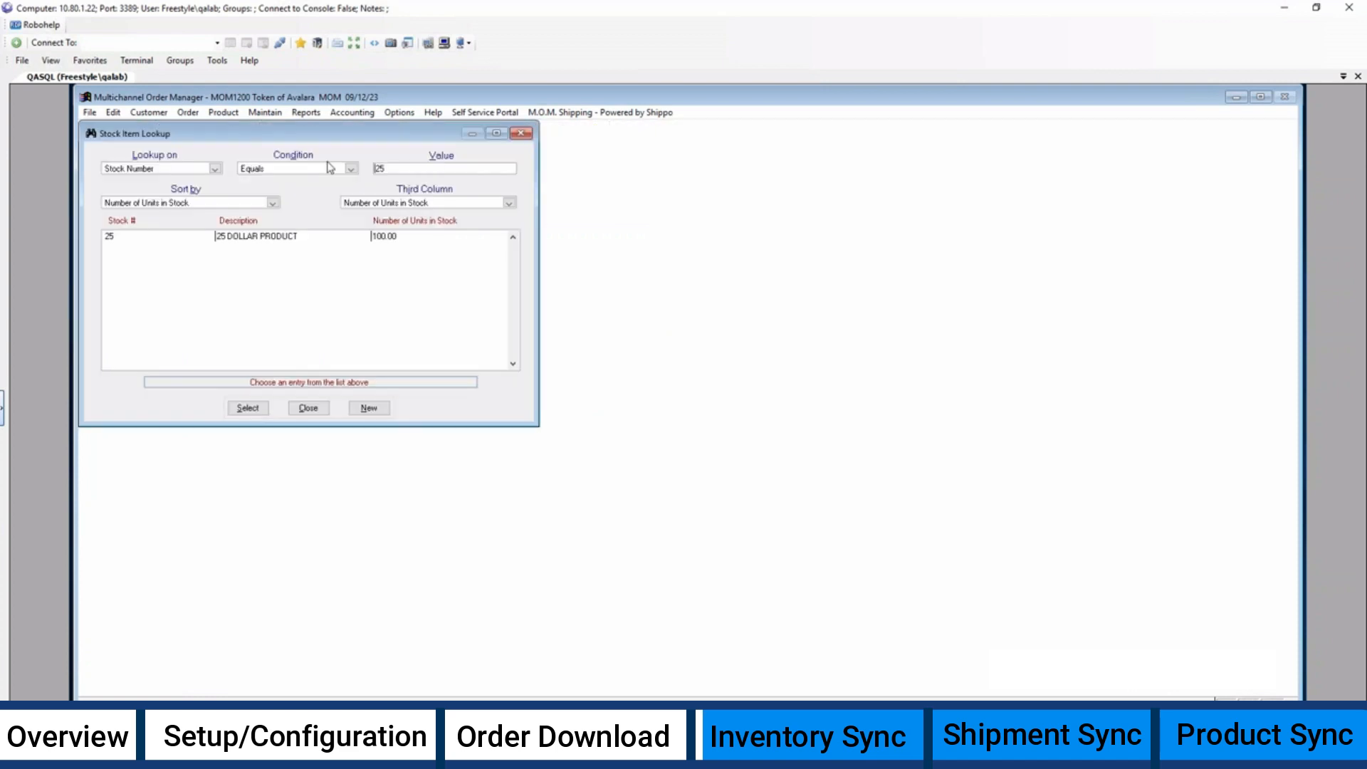
left_click_drag(388, 167, 373, 165)
type("KIT")
key("Return")
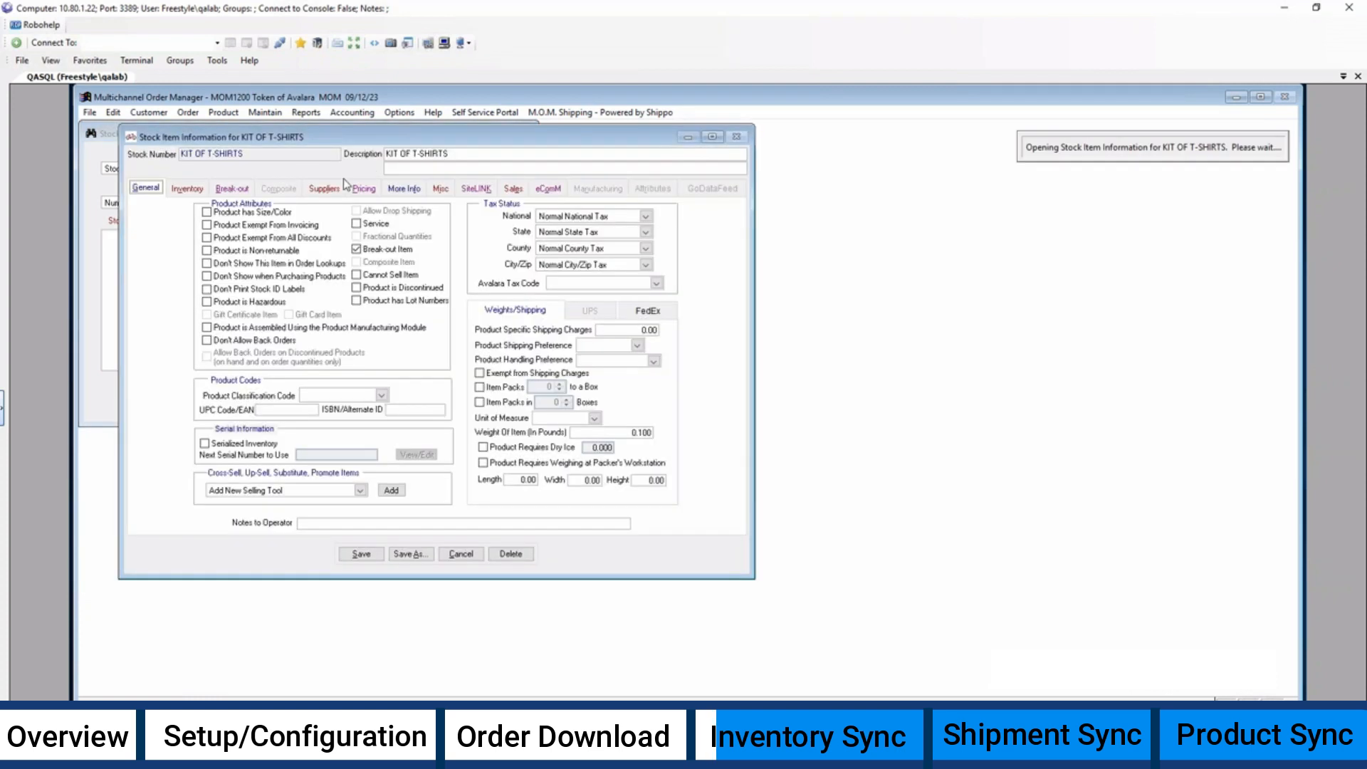
left_click(175, 189)
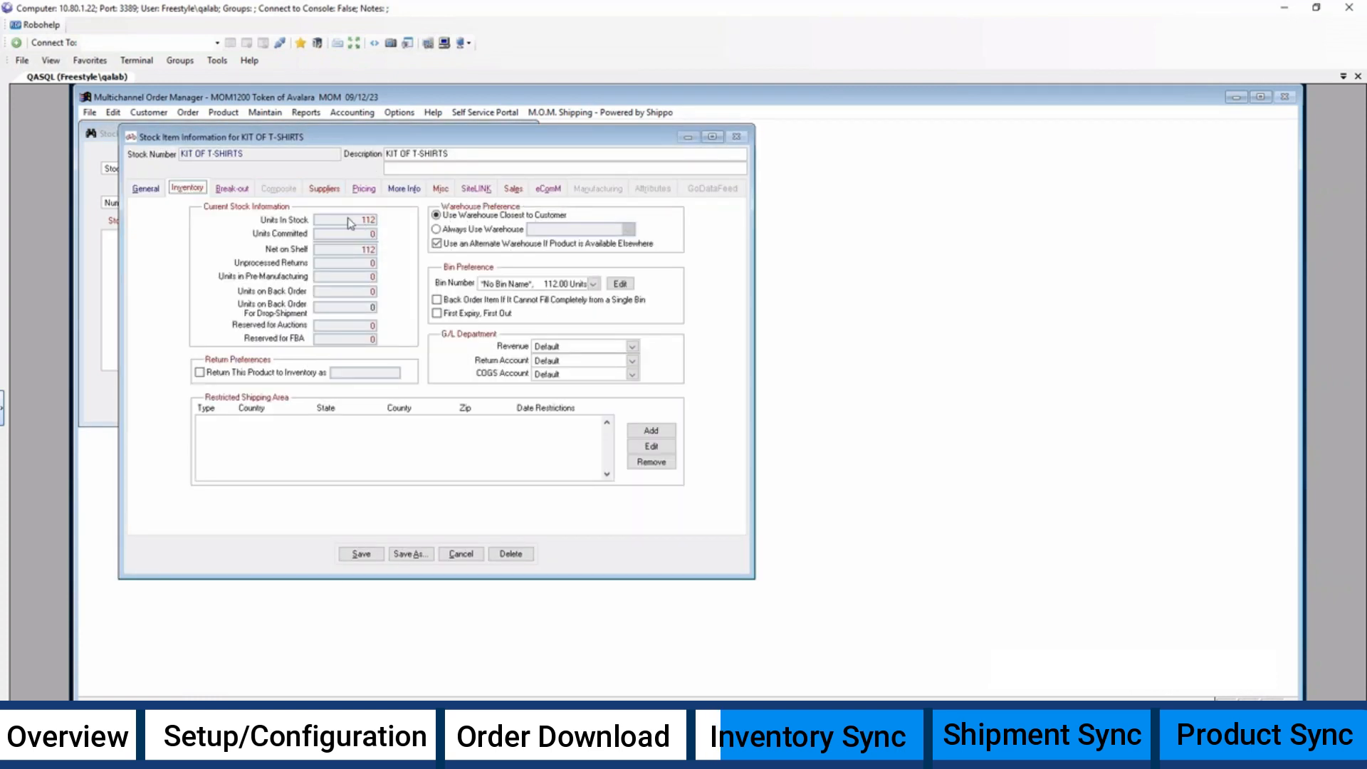
left_click(361, 555)
left_click(361, 554)
Look up the NAUTICAL item's units in stock with NAU as the stock number and close the lookup
left_click_drag(394, 170, 360, 168)
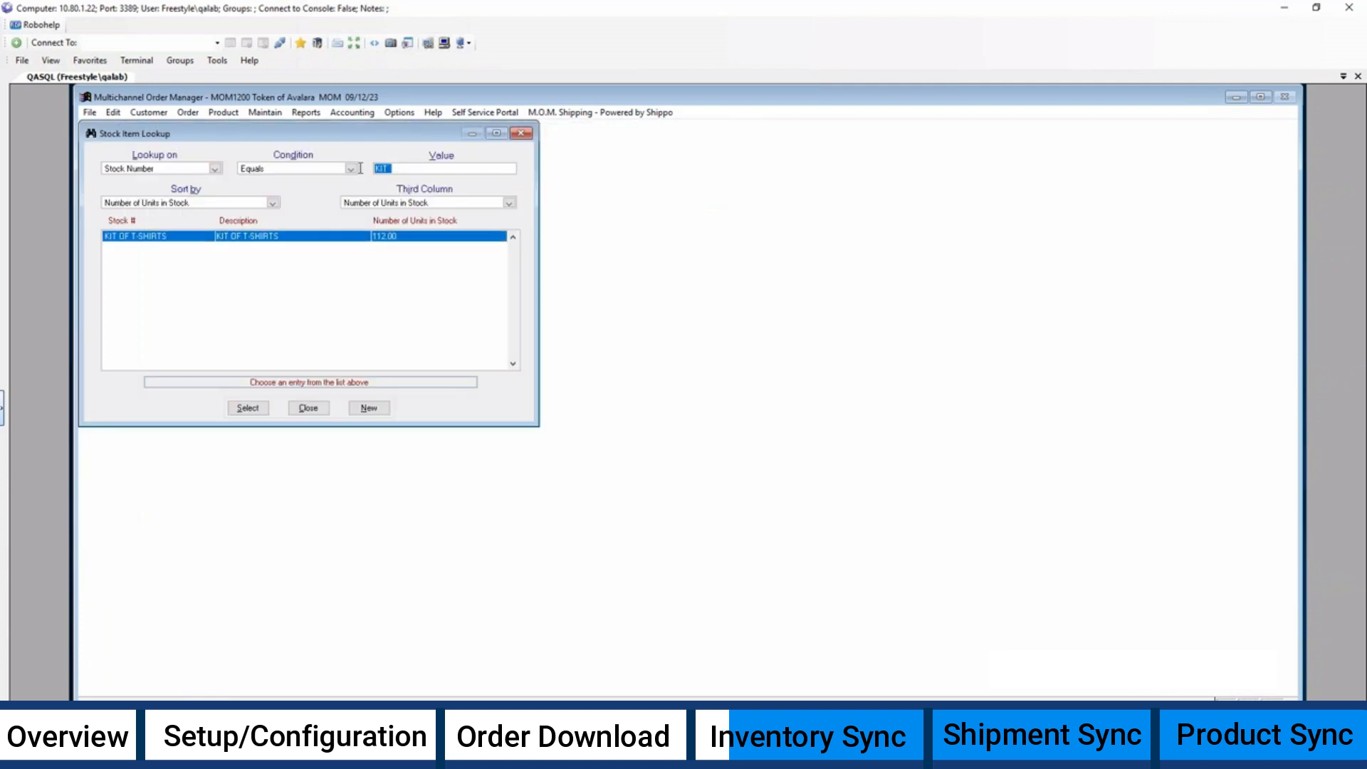
type("NAU")
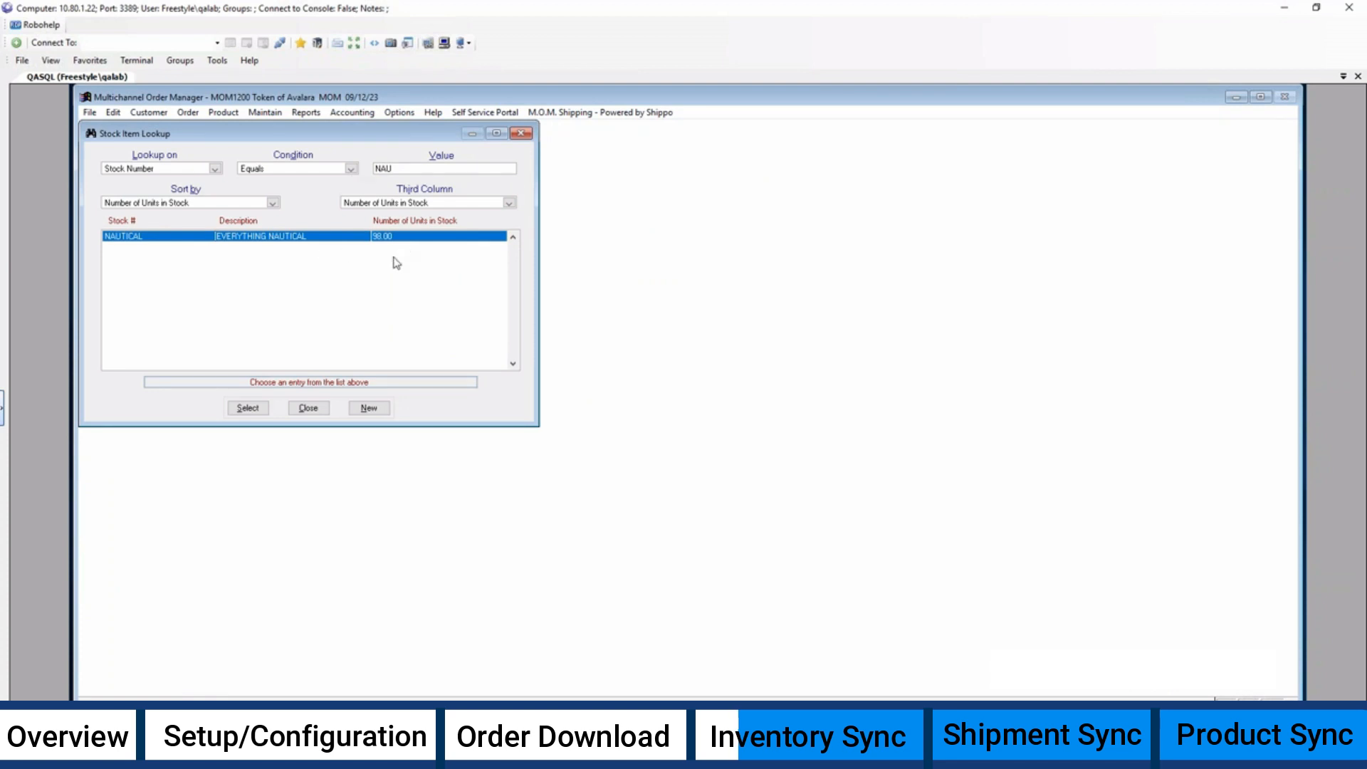
left_click(312, 412)
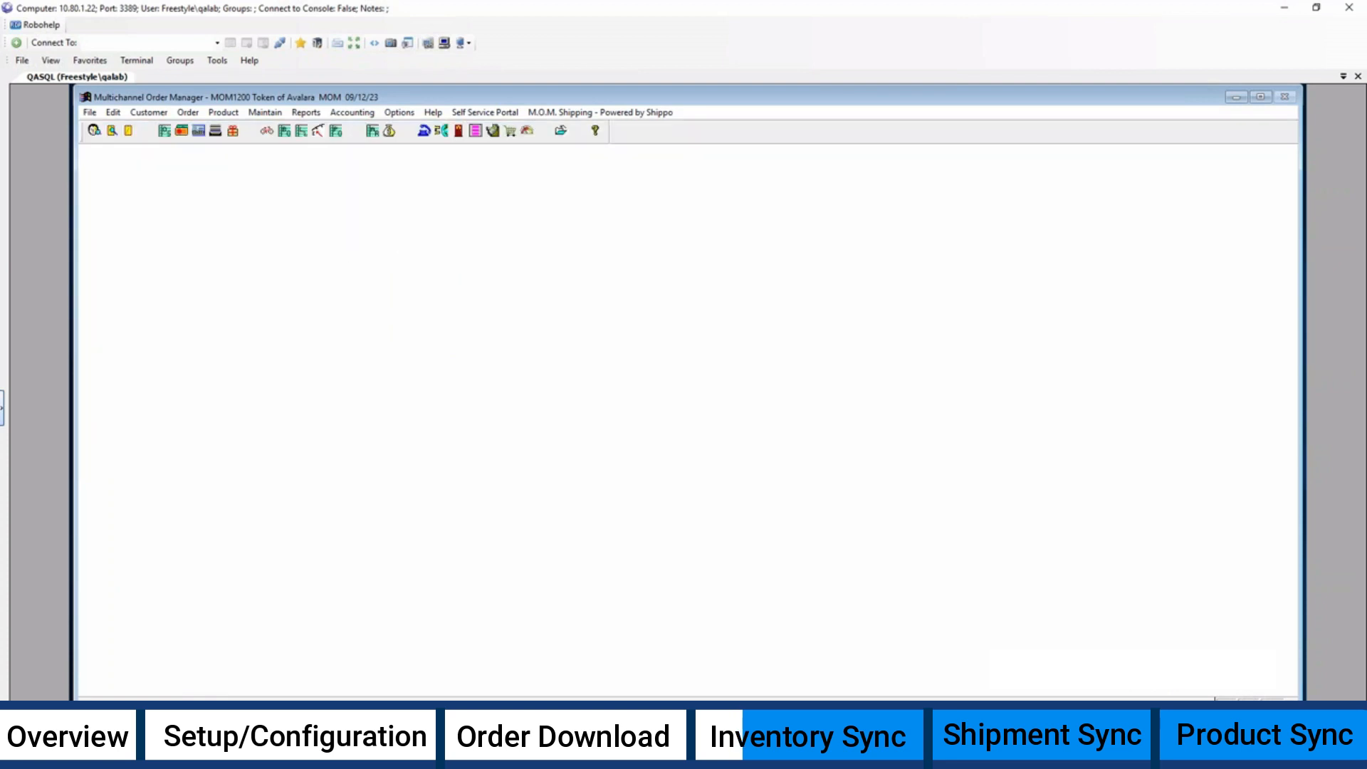
Switch to the Shopify admin and check the stock of KIT OF T-SHIRTS and NAUTICAL in the product list
left_click(385, 723)
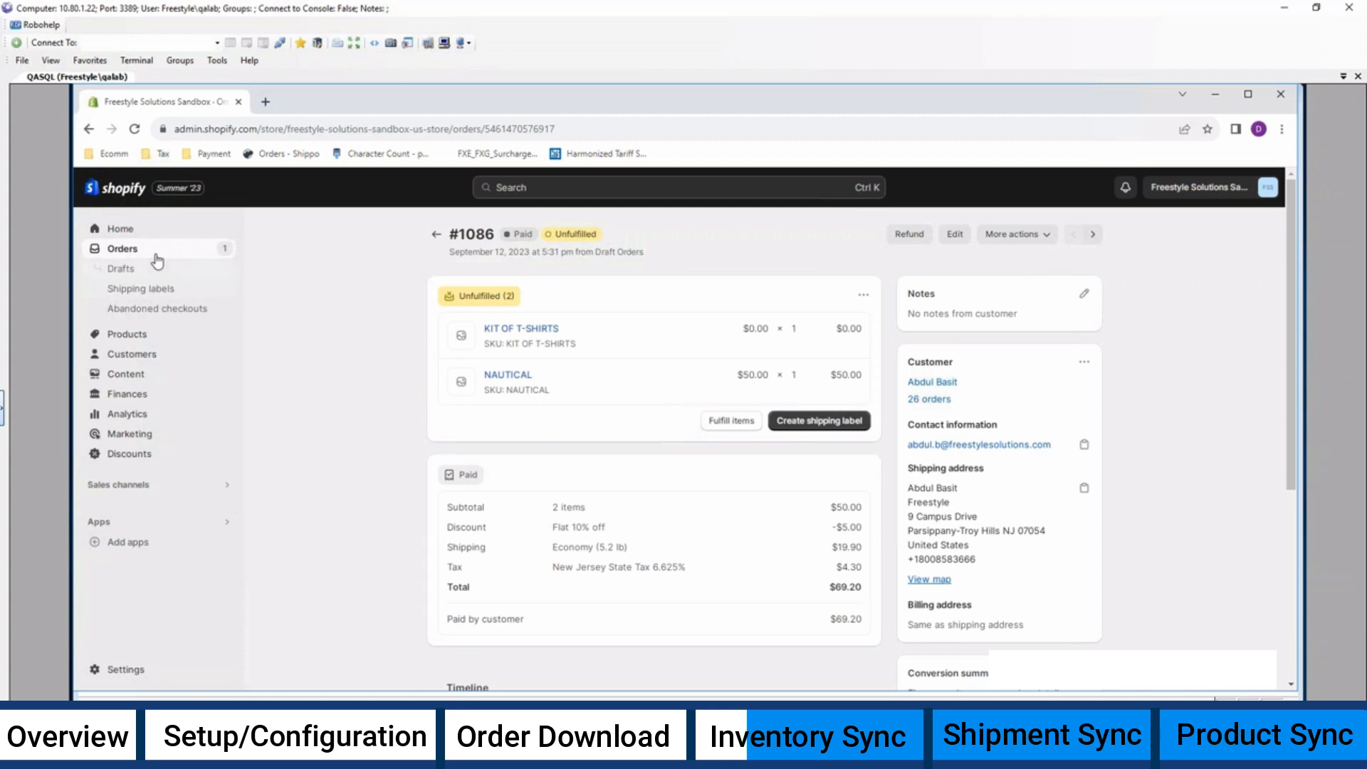
left_click(122, 253)
left_click(127, 337)
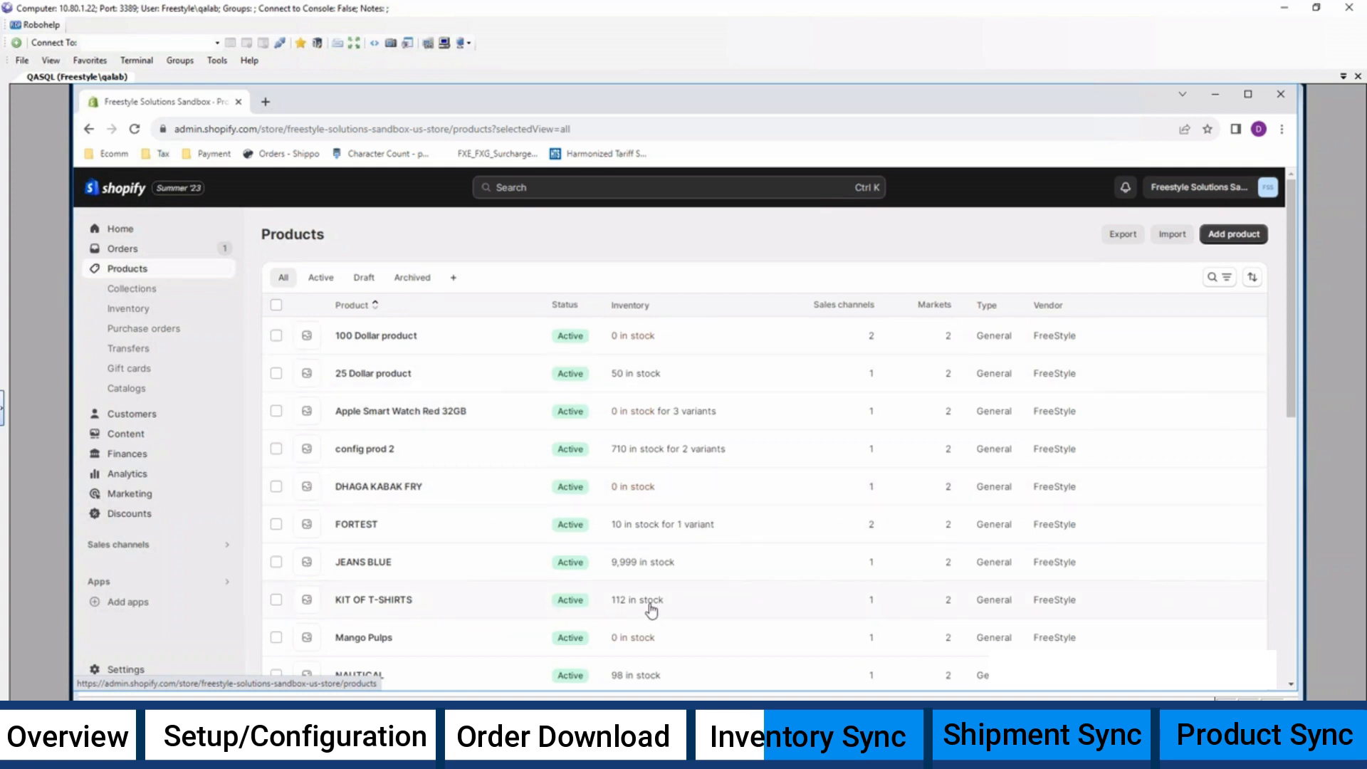
scroll(452, 556, "down", 1)
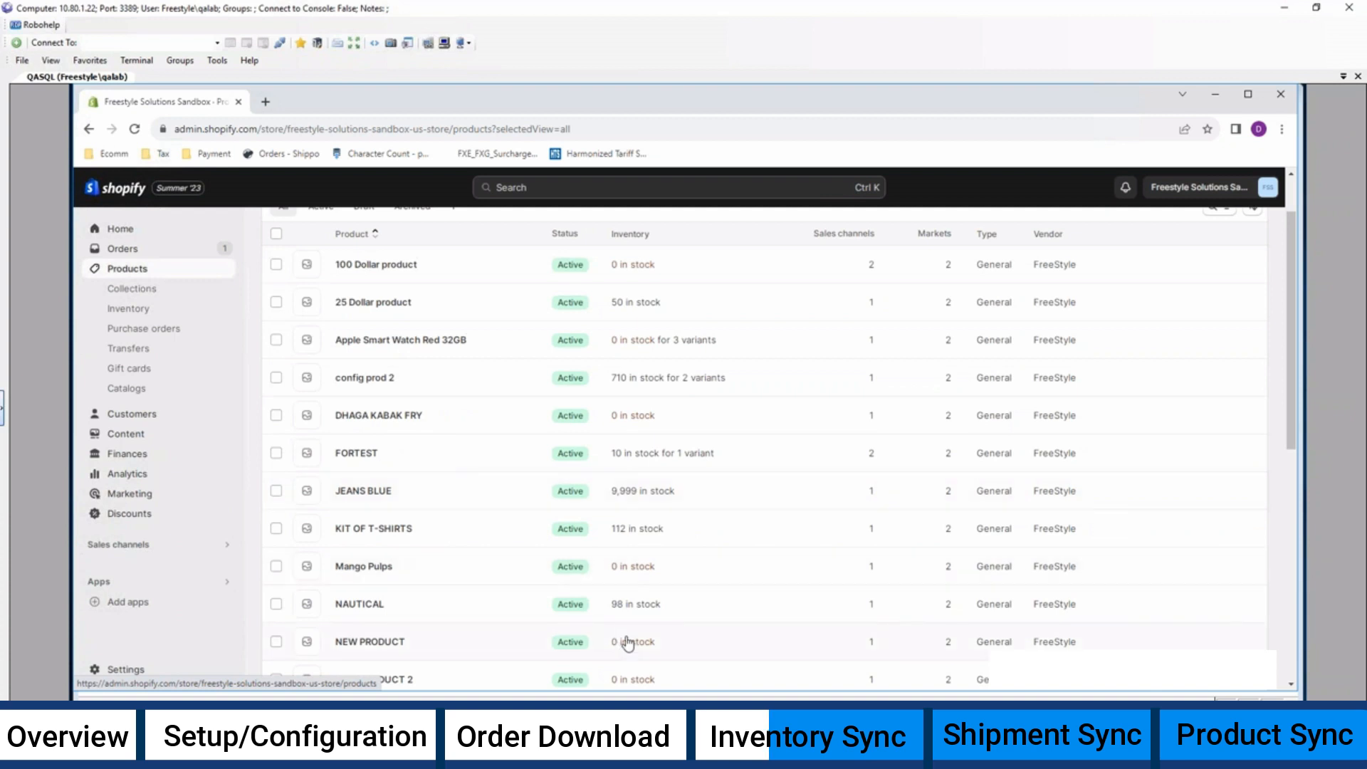
Switch to Multichannel Order Manager and adjust the inventory of stock item KIT OF T-SHIRTS by -12 units, then process the adjustment
left_click(362, 721)
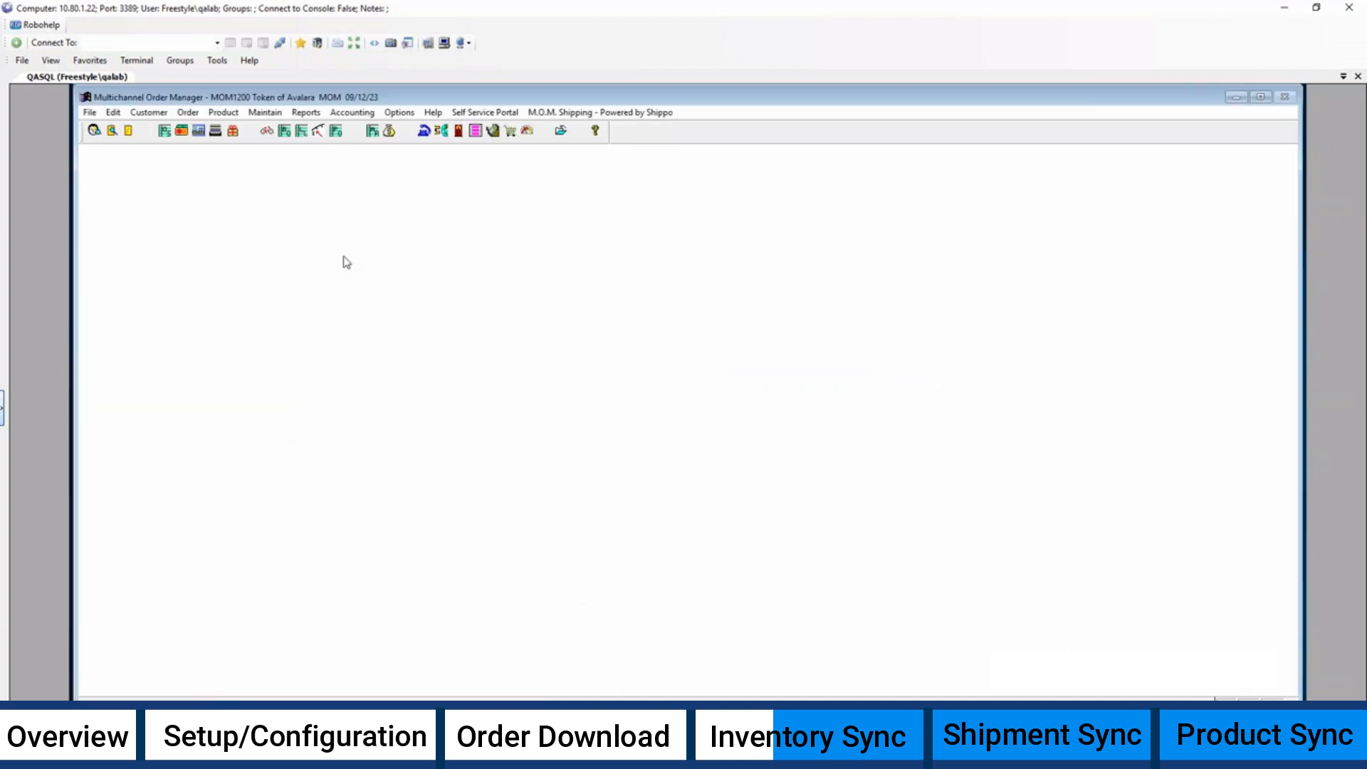
left_click(268, 116)
mouse_move(223, 112)
mouse_move(233, 170)
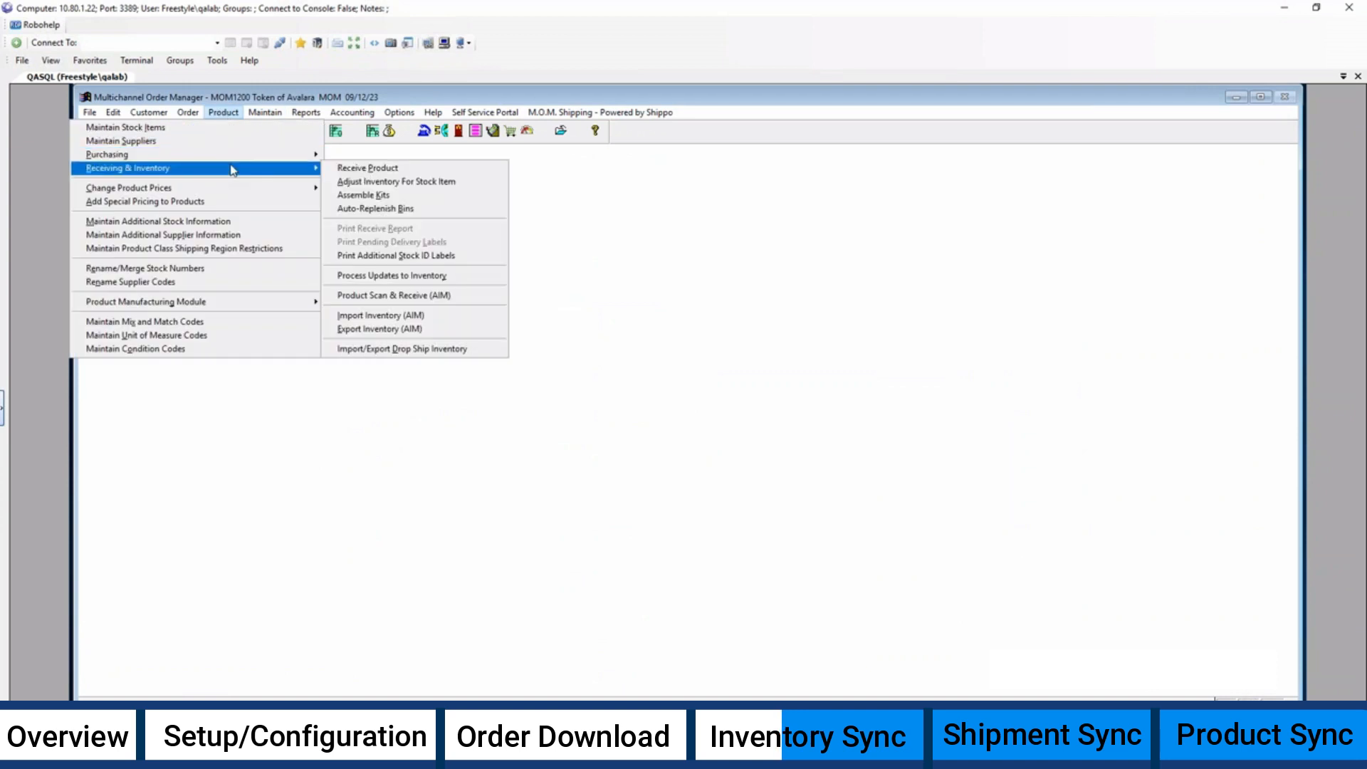
left_click(388, 182)
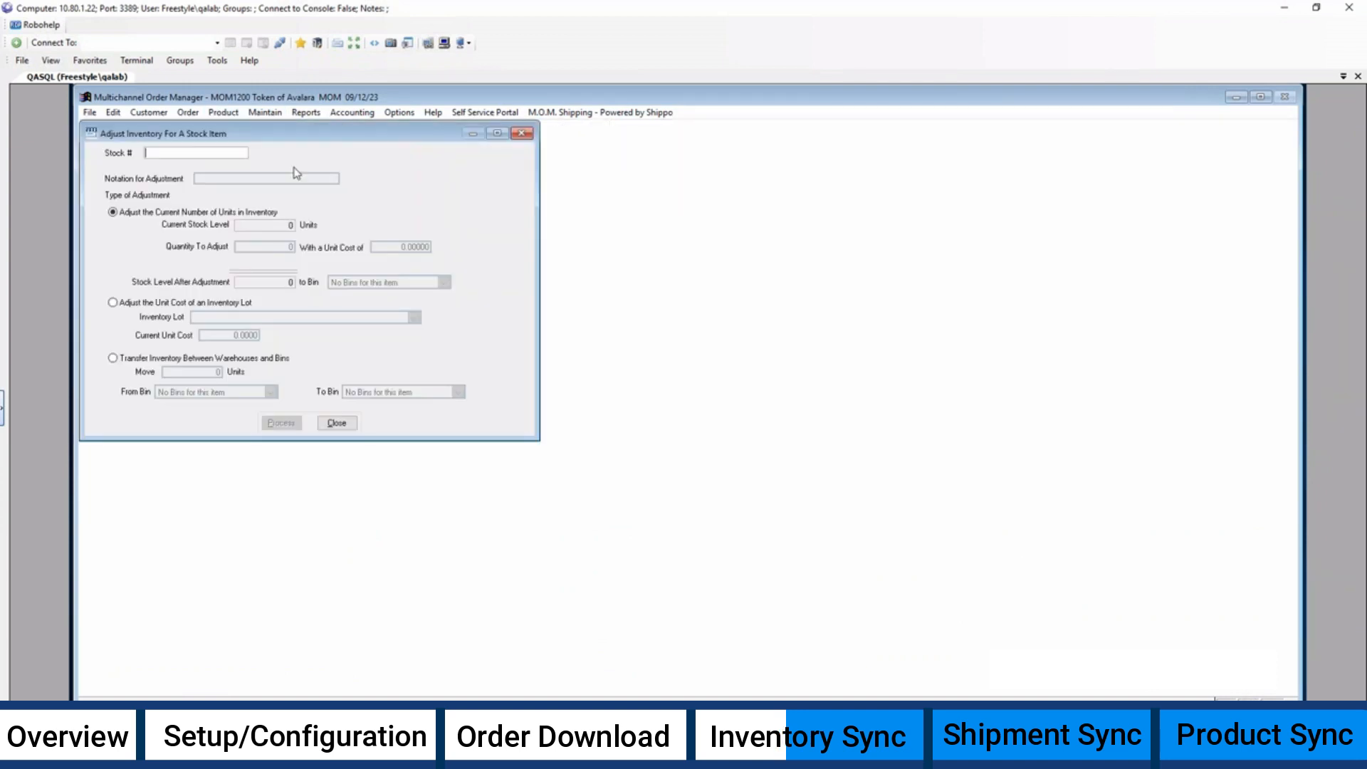
type("KIT")
key("Return")
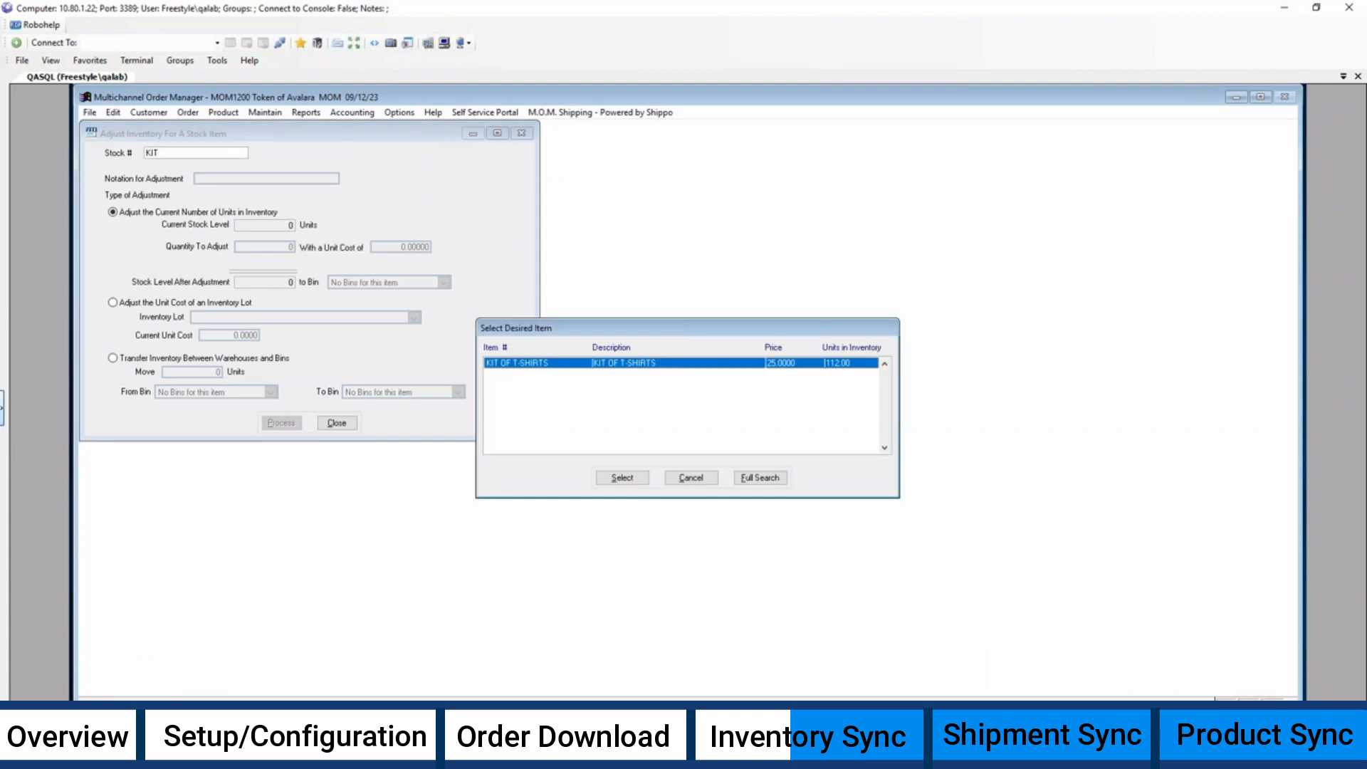
left_click(622, 477)
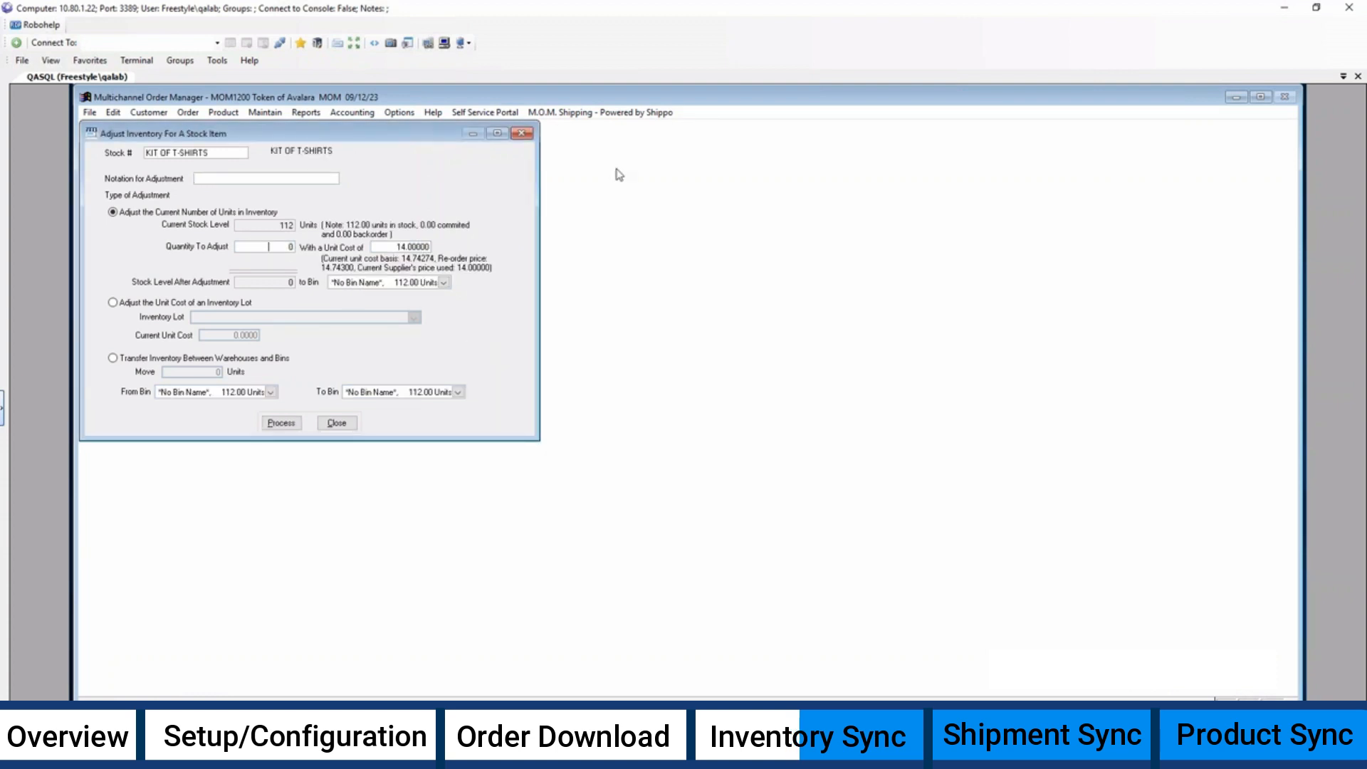
type("12")
key("Tab")
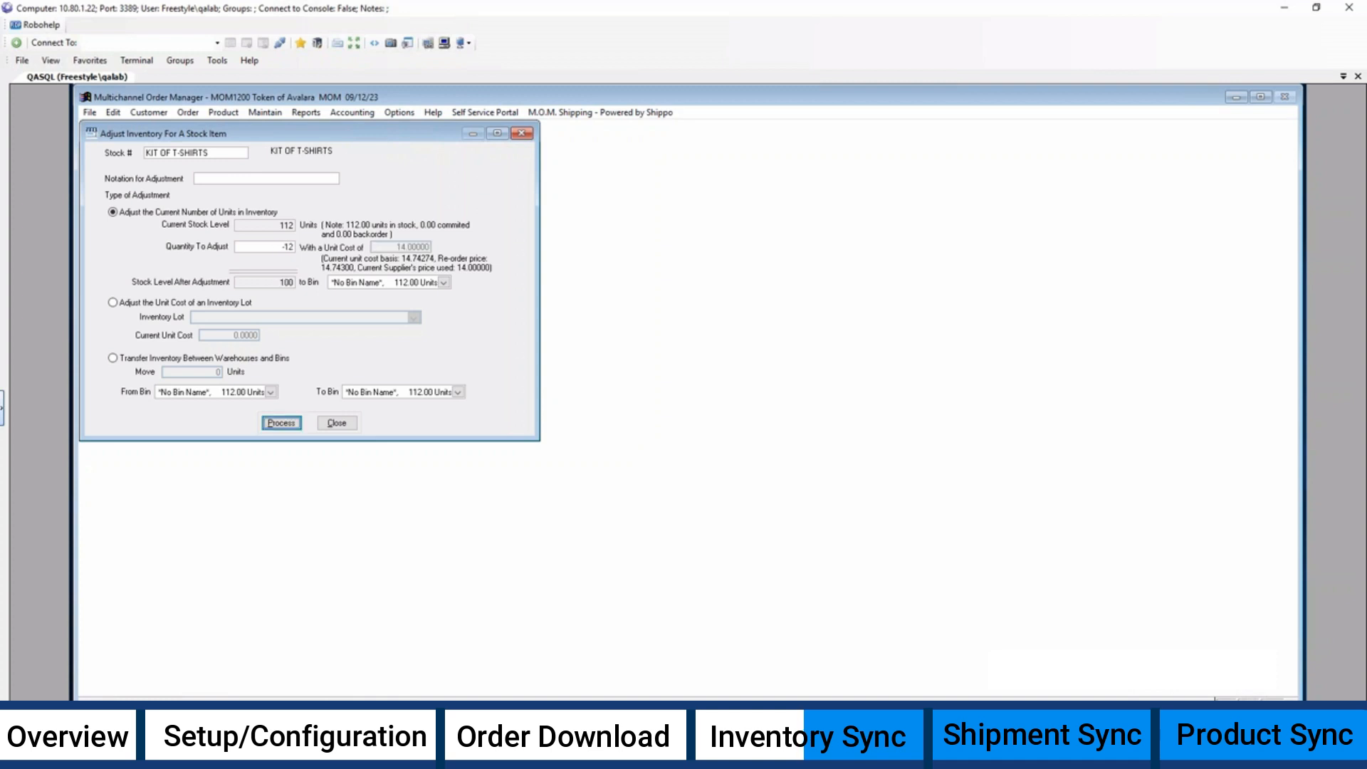
left_click(283, 425)
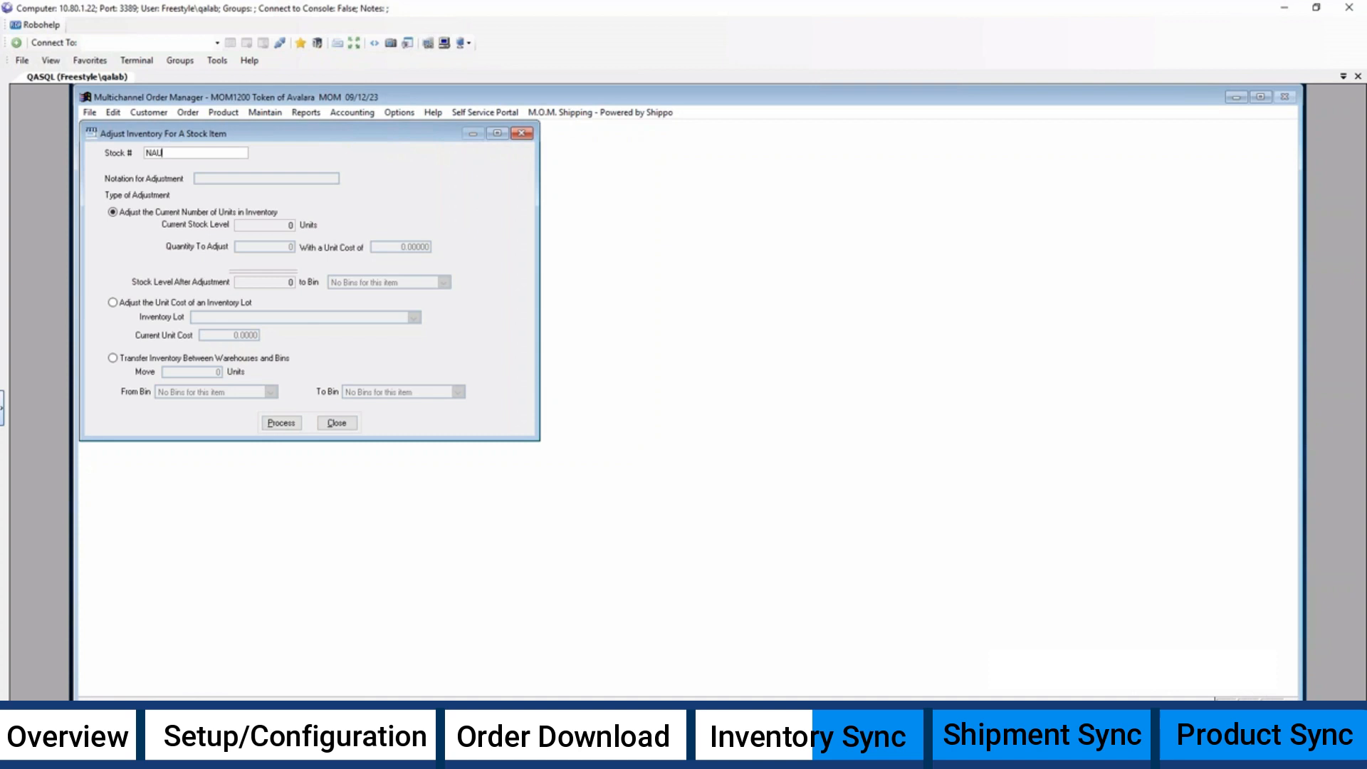
Adjust the inventory of stock item NAUTICAL to 100 units, process the adjustment and close the inventory adjustment
key("Tab")
left_click(622, 477)
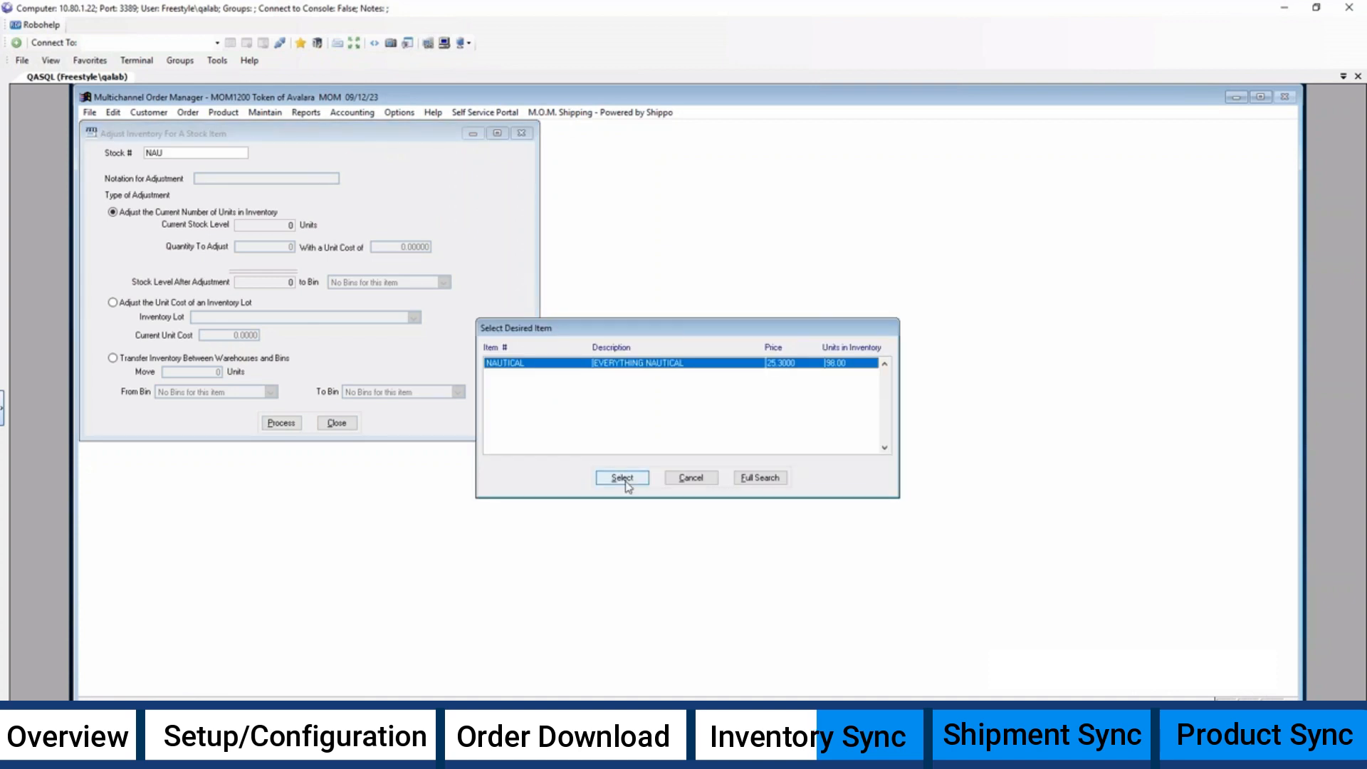
left_click(268, 246)
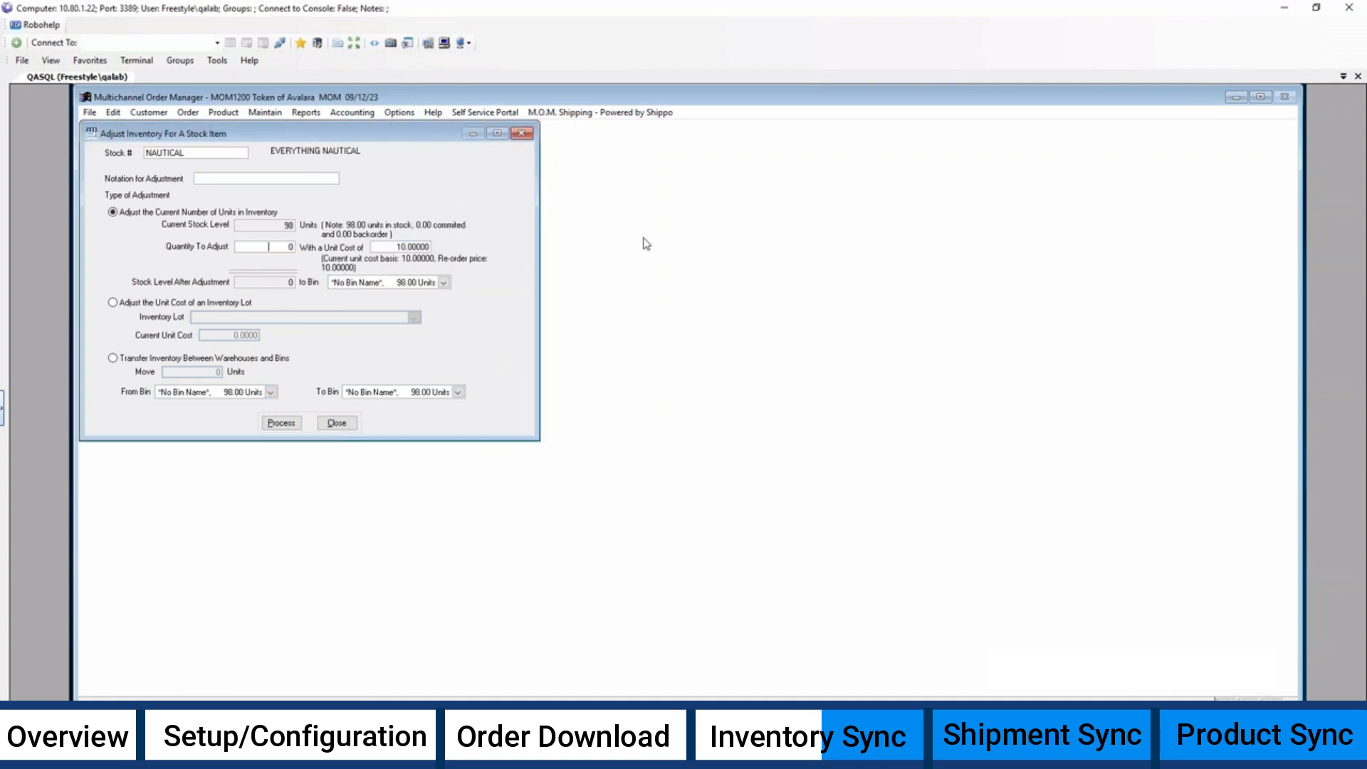
type("4")
left_click(282, 423)
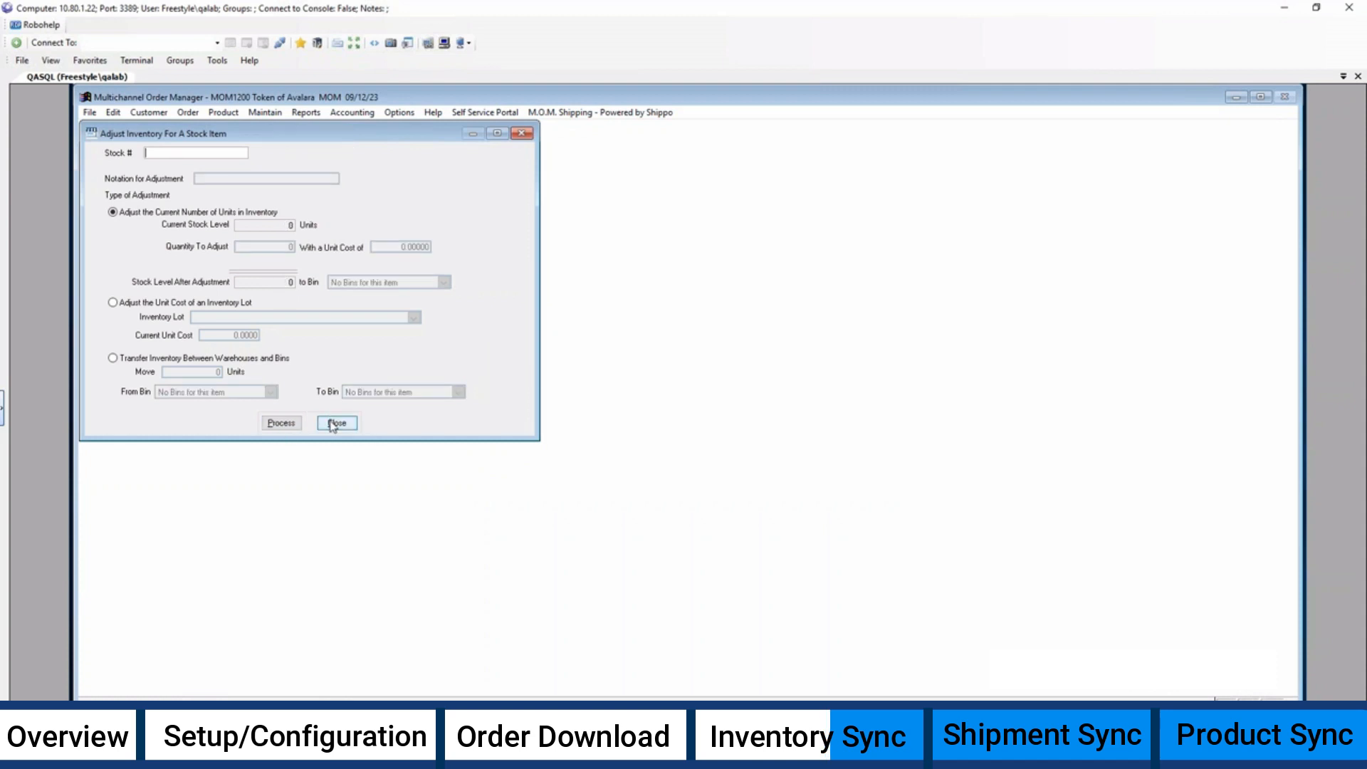
left_click(332, 425)
left_click(788, 475)
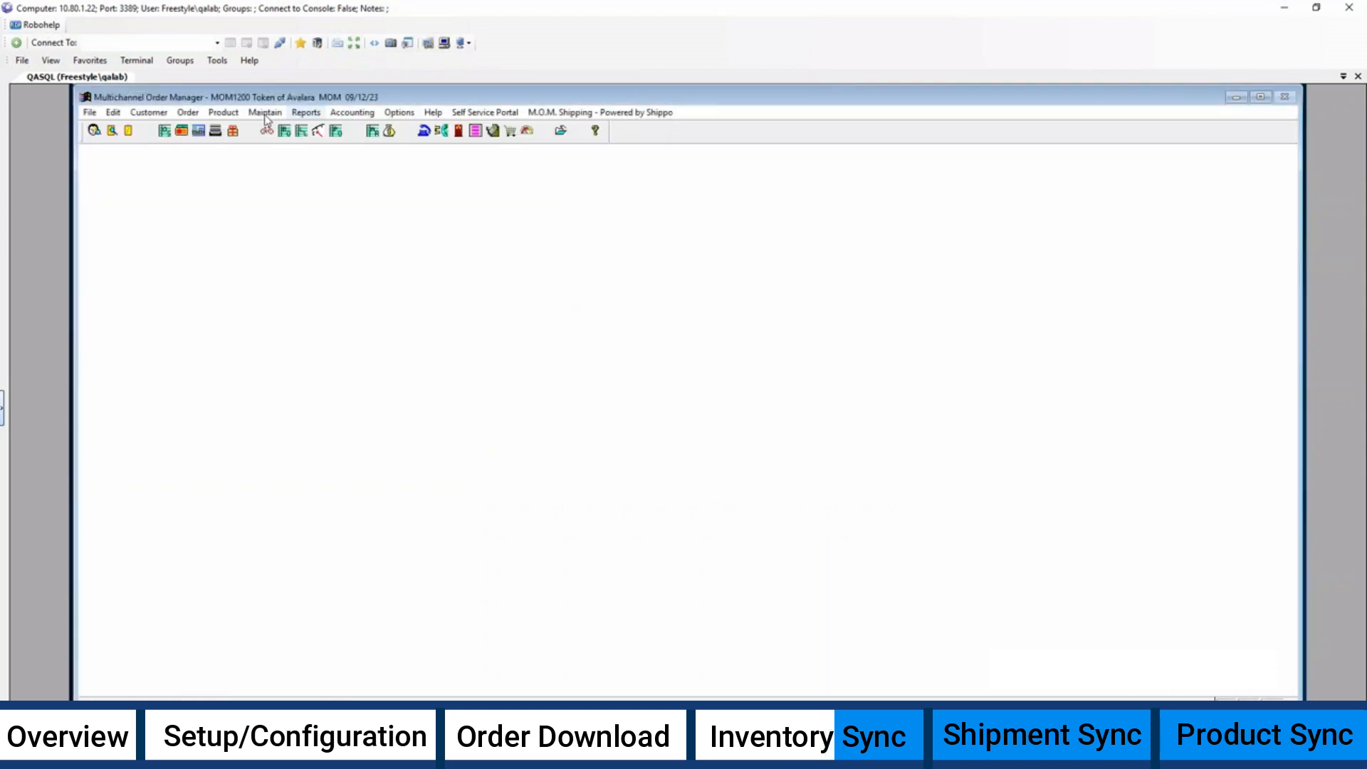
Process the pending updates to inventory
left_click(265, 115)
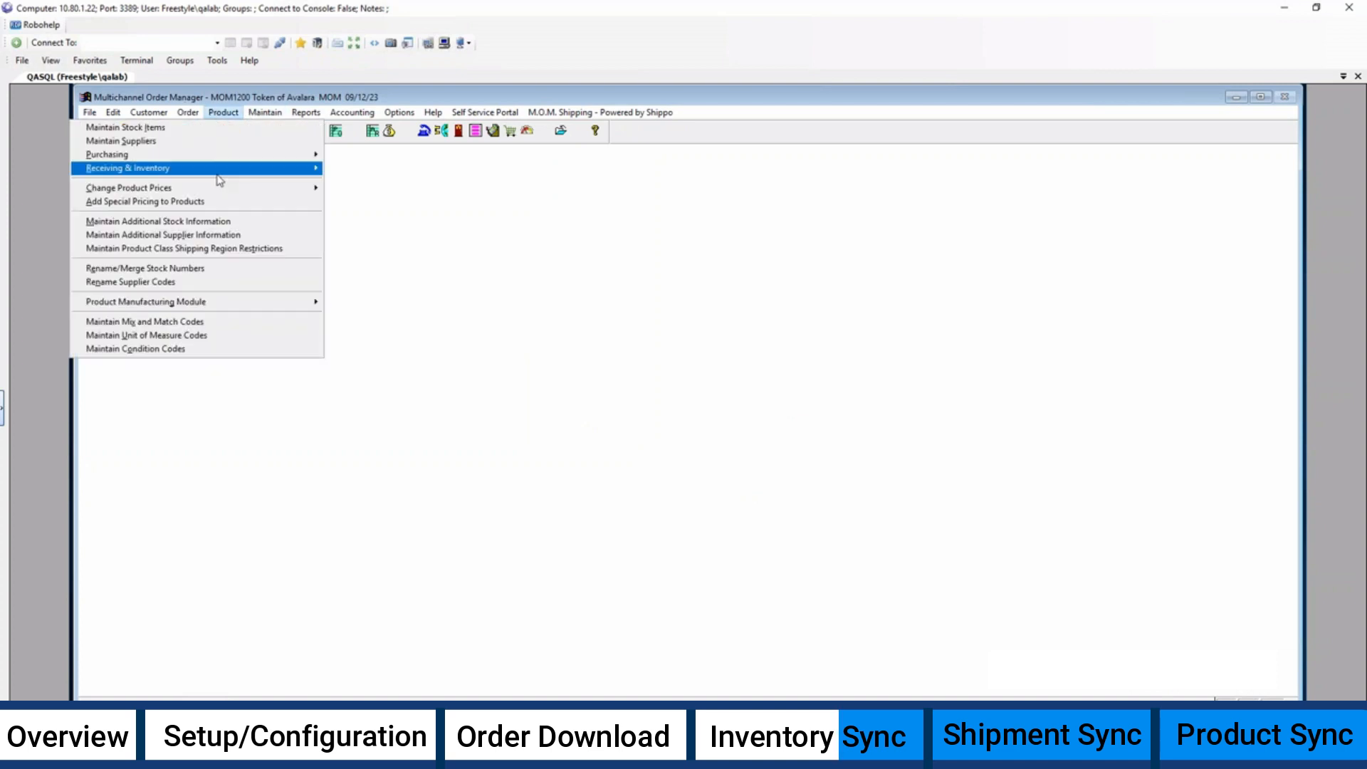
mouse_move(219, 179)
left_click(399, 272)
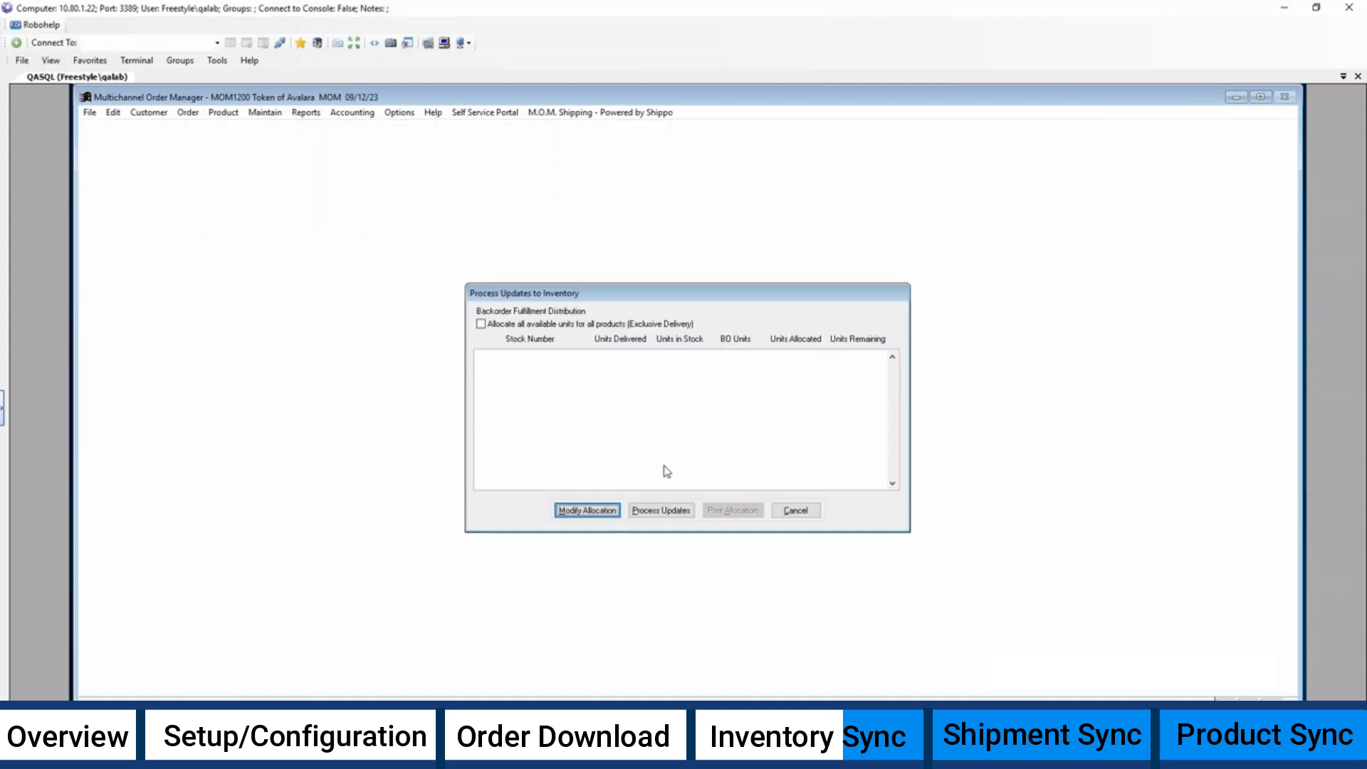
left_click(669, 512)
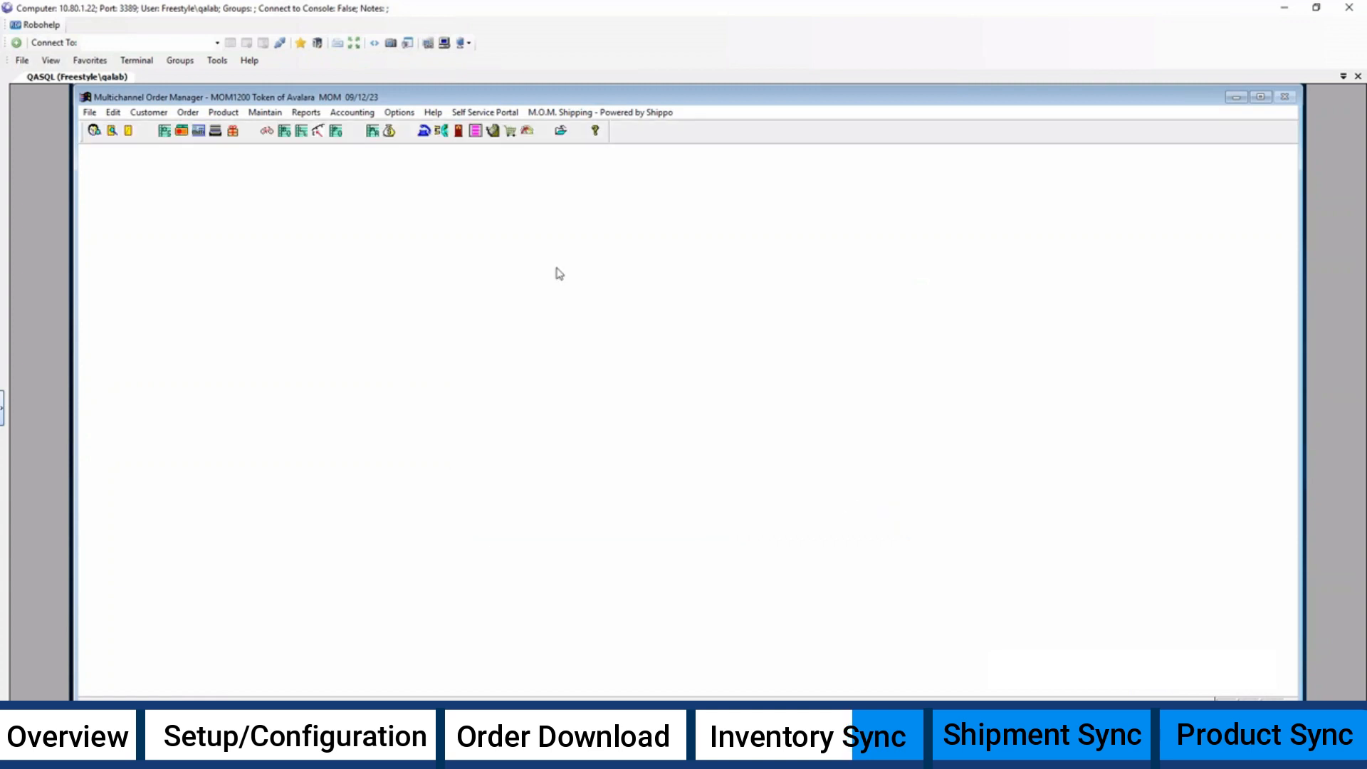
Process the Shopify DI - Inventory Sync with Shopify task on its own in the eCommerce Manager's Station and close the station
left_click(508, 131)
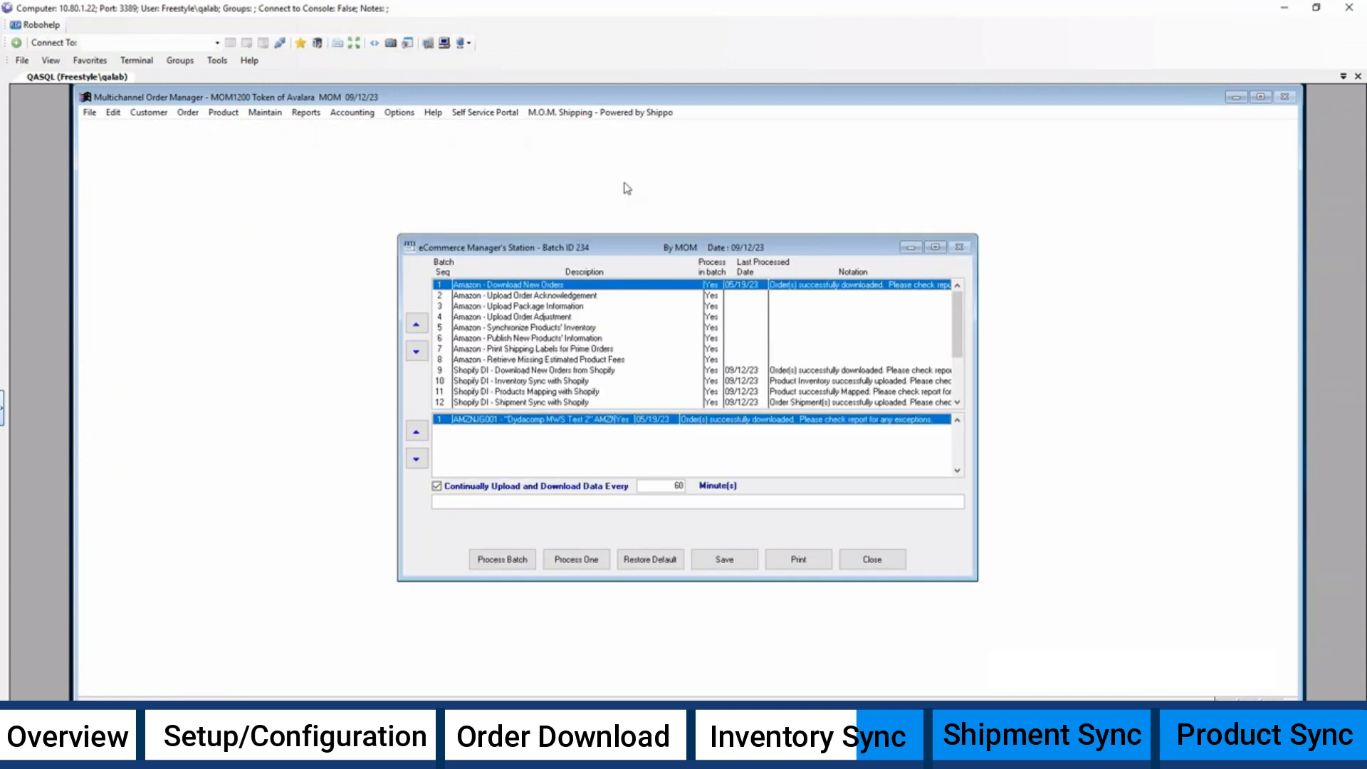
left_click(581, 384)
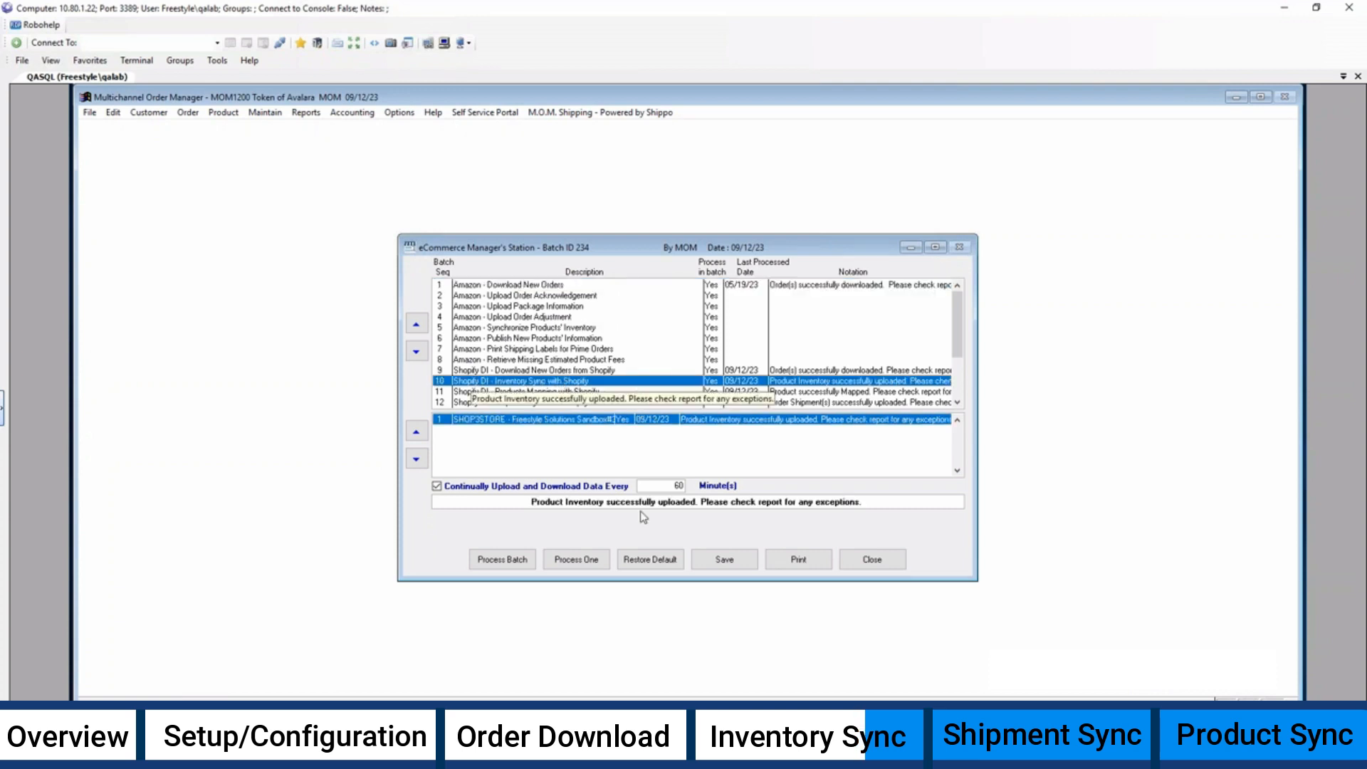
left_click(593, 564)
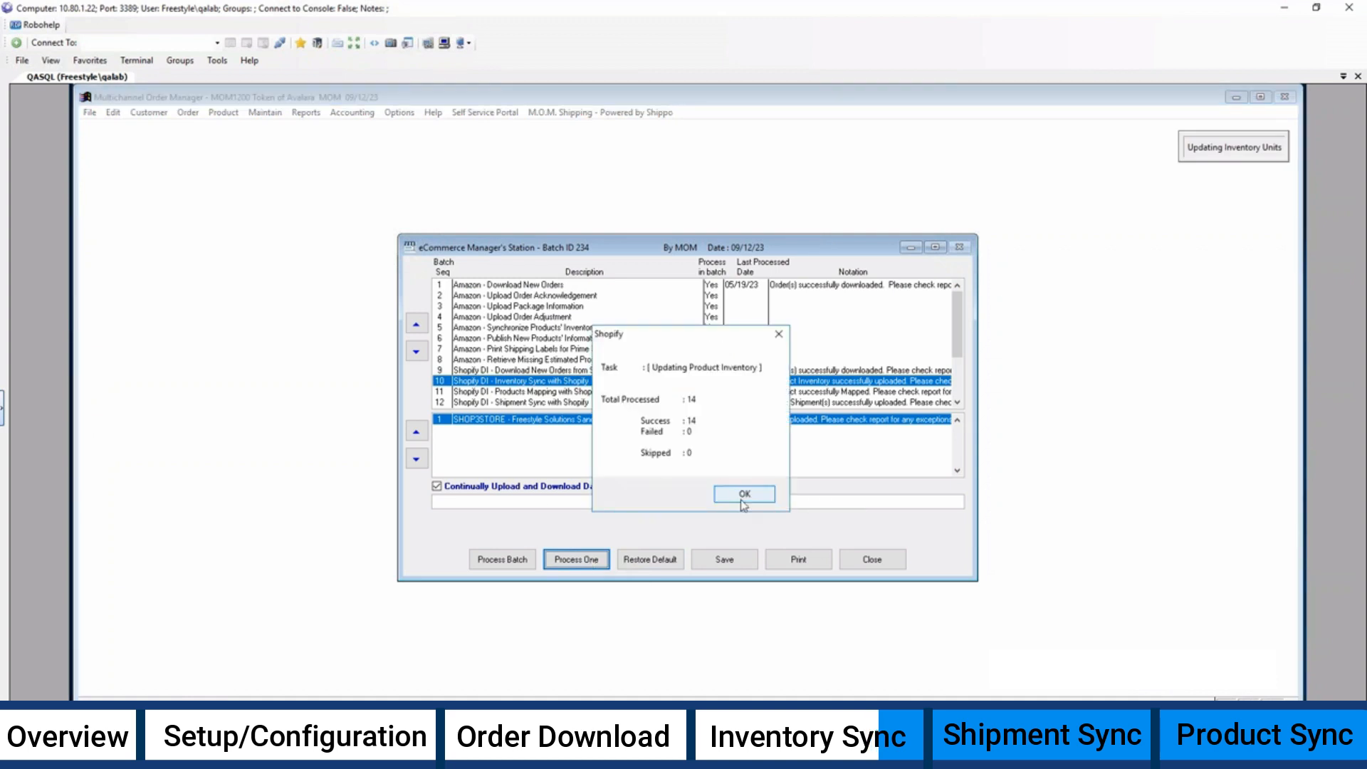
left_click(744, 495)
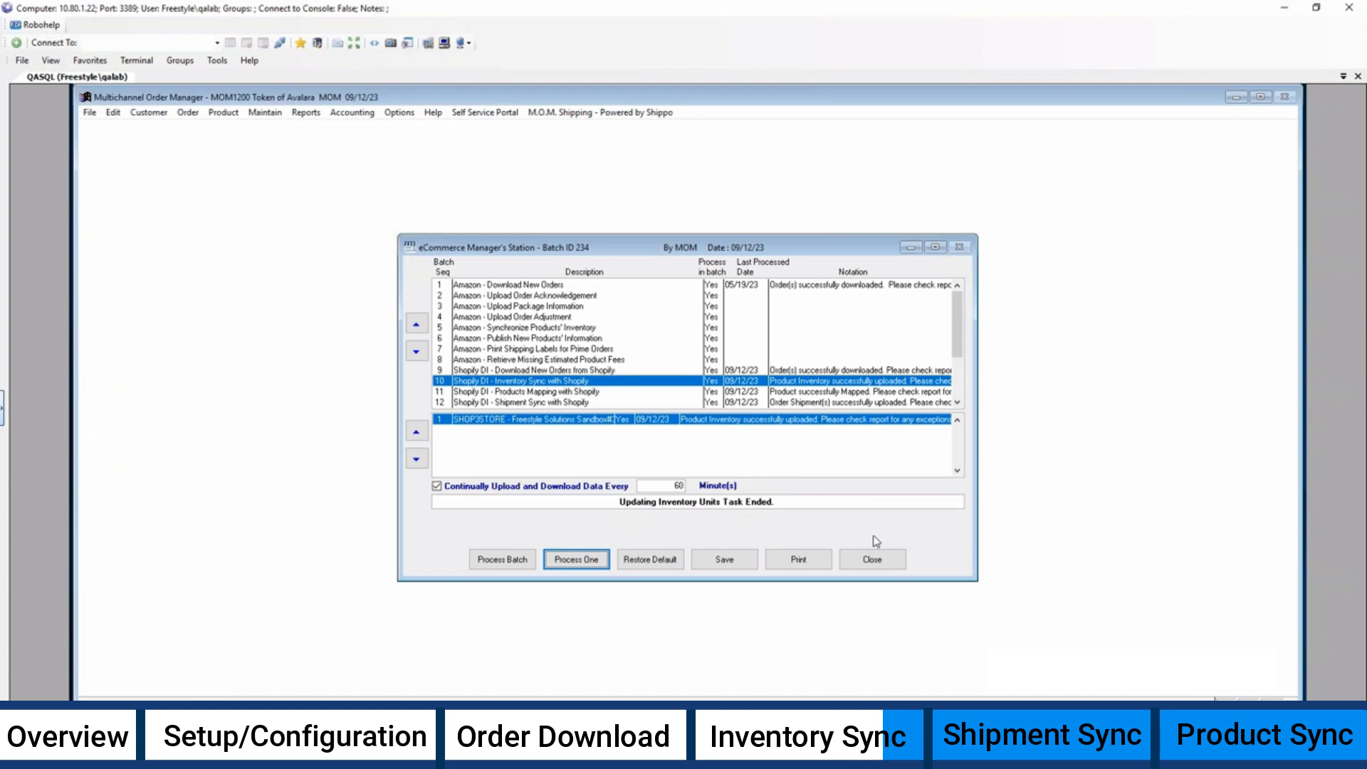
left_click(873, 560)
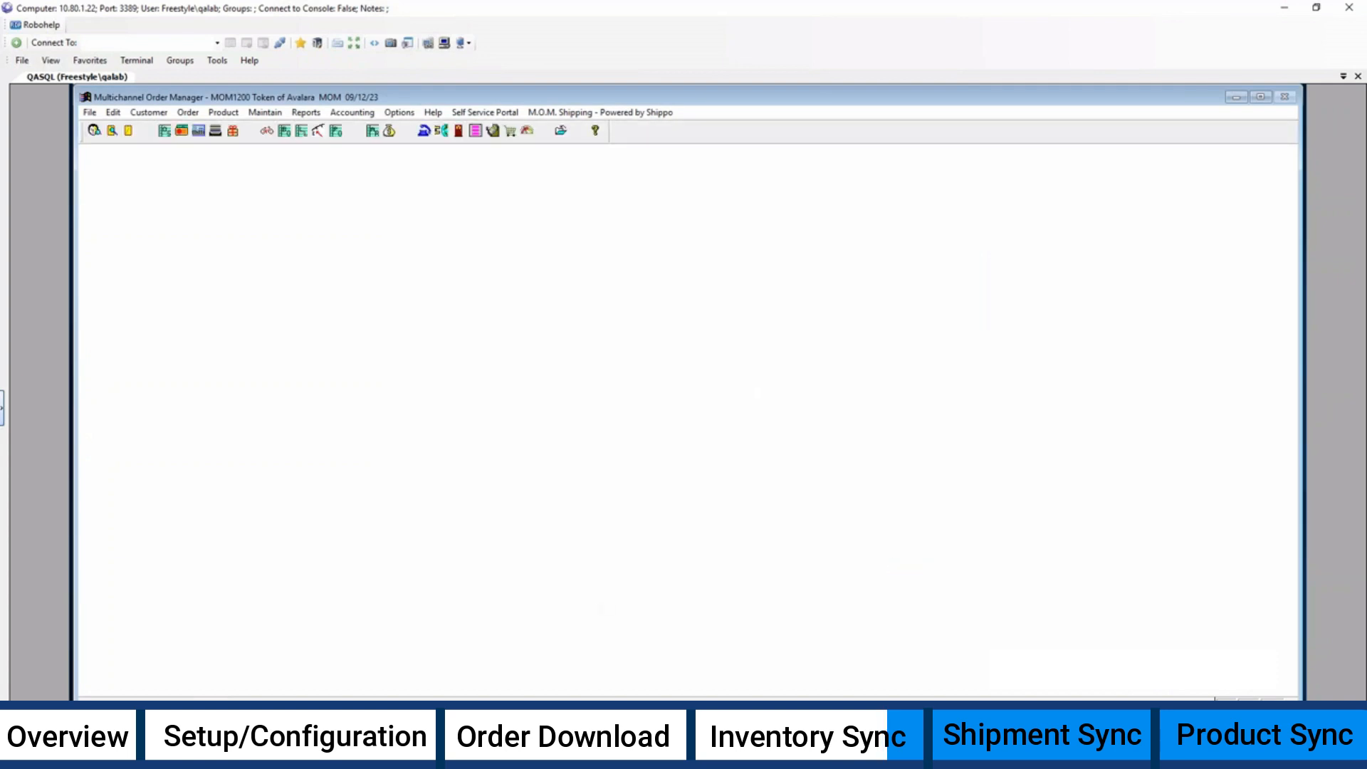
Switch to the Shopify admin, reload the product list and check the stock of KIT OF T-SHIRTS and NAUTICAL
left_click(683, 733)
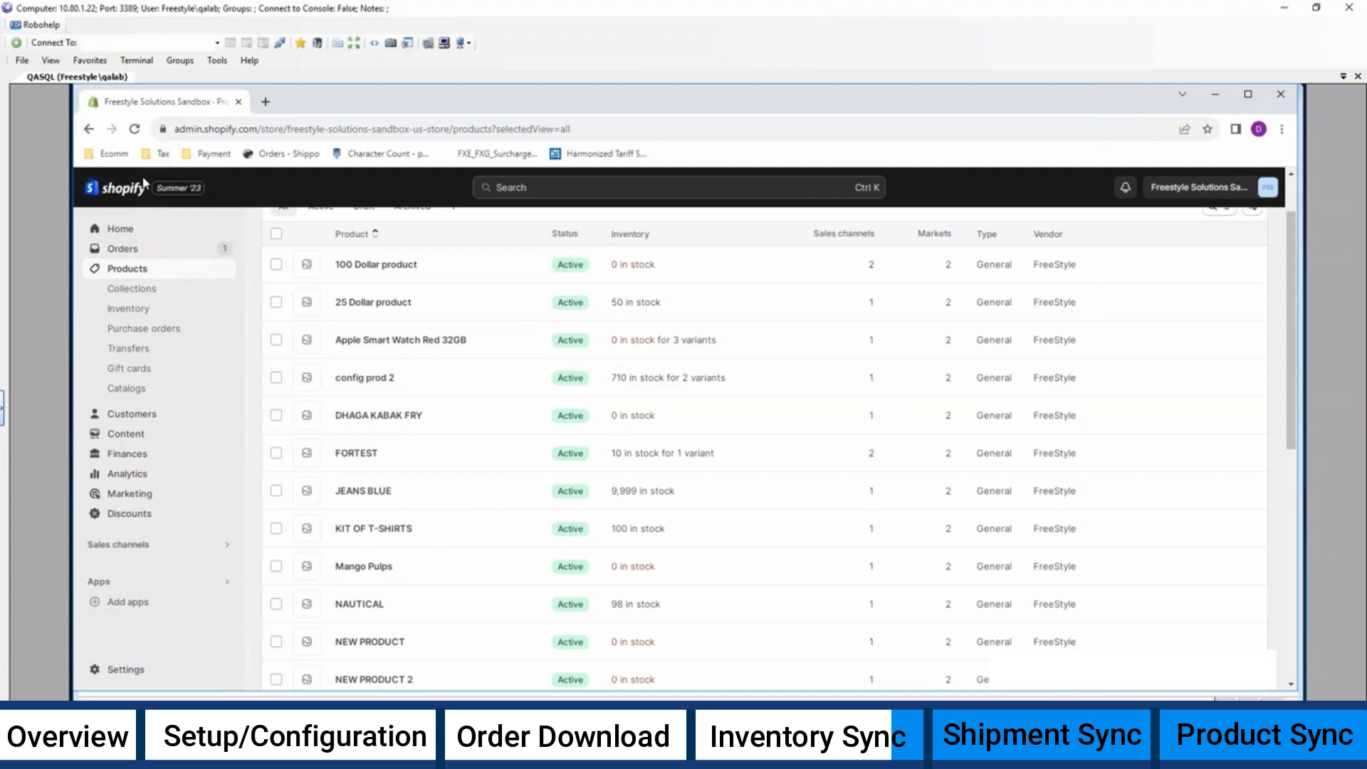
left_click(134, 129)
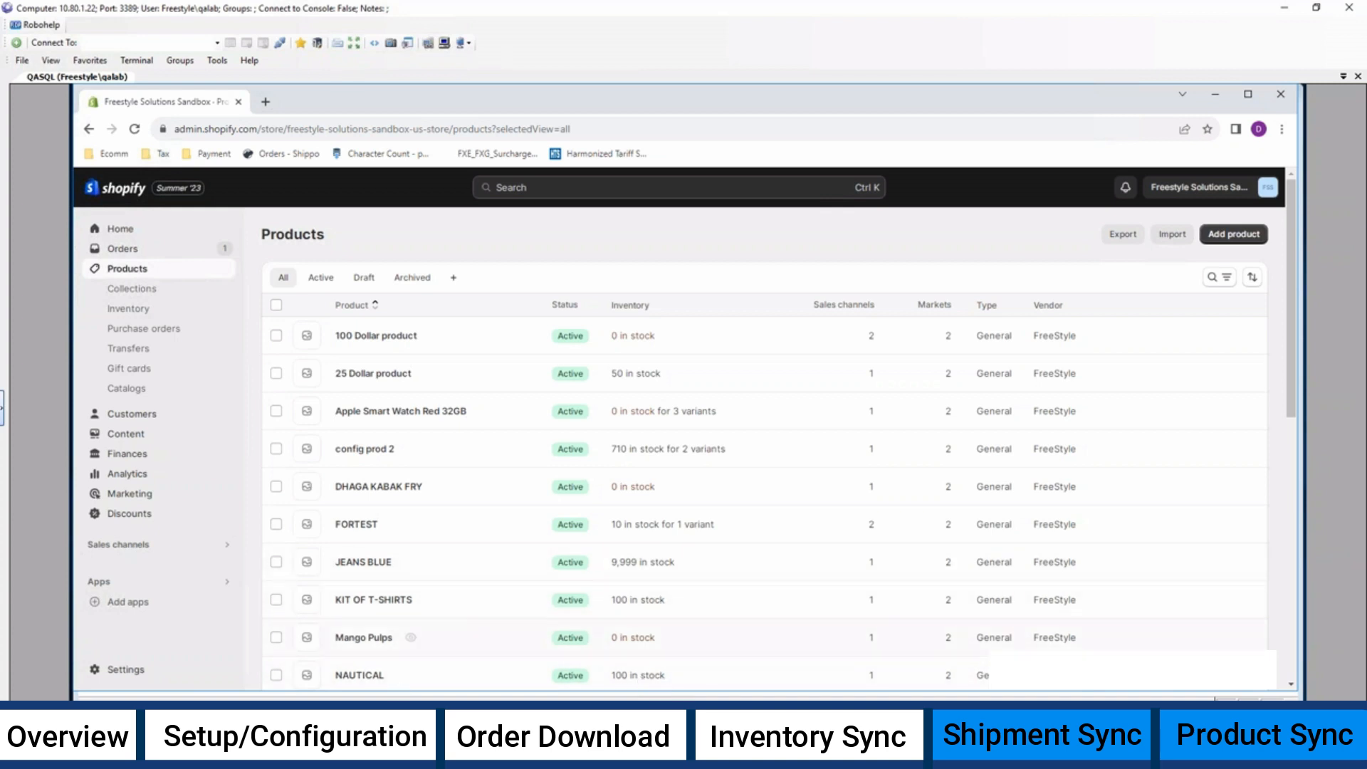
Return to Multichannel Order Manager, process the Shopify DI - Shipment Sync with Shopify task on its own and close the eCommerce Manager's Station
left_click(605, 741)
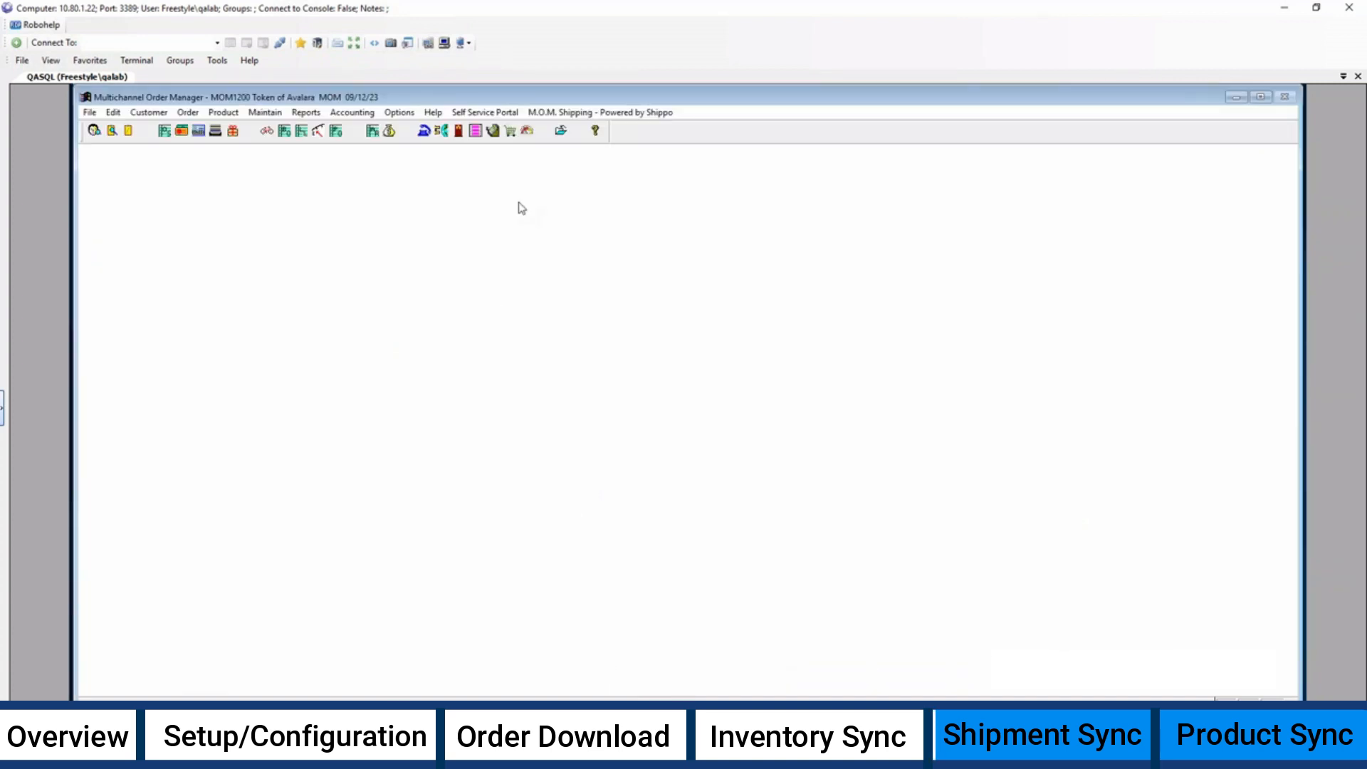
left_click(503, 134)
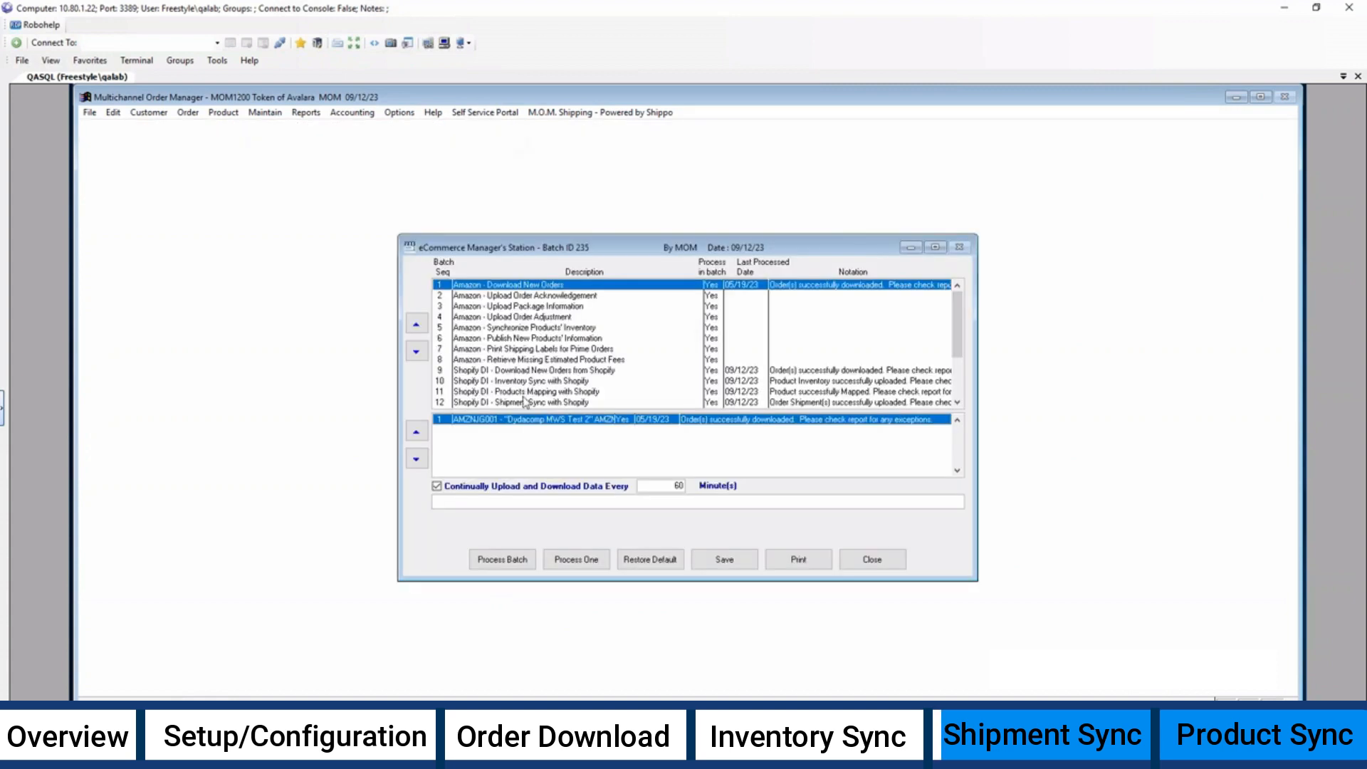
left_click(537, 391)
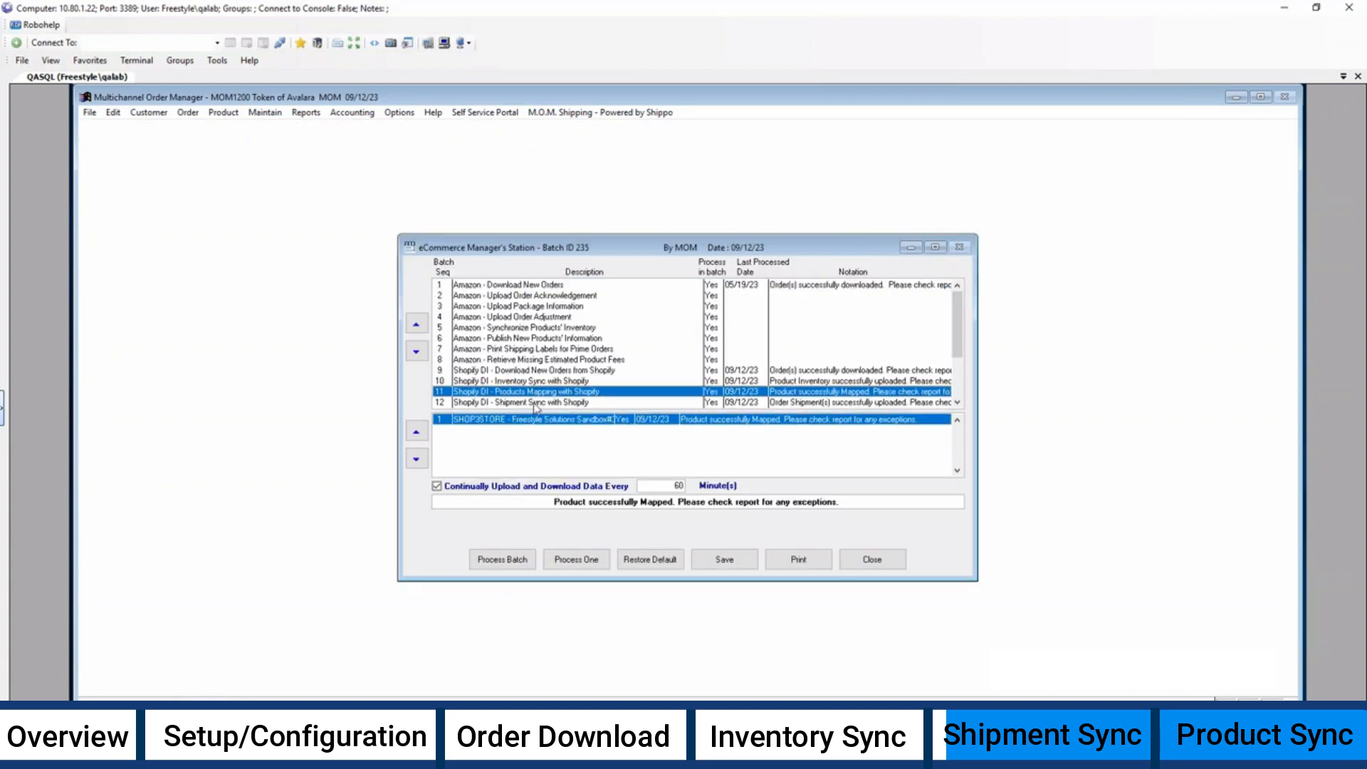
left_click(536, 403)
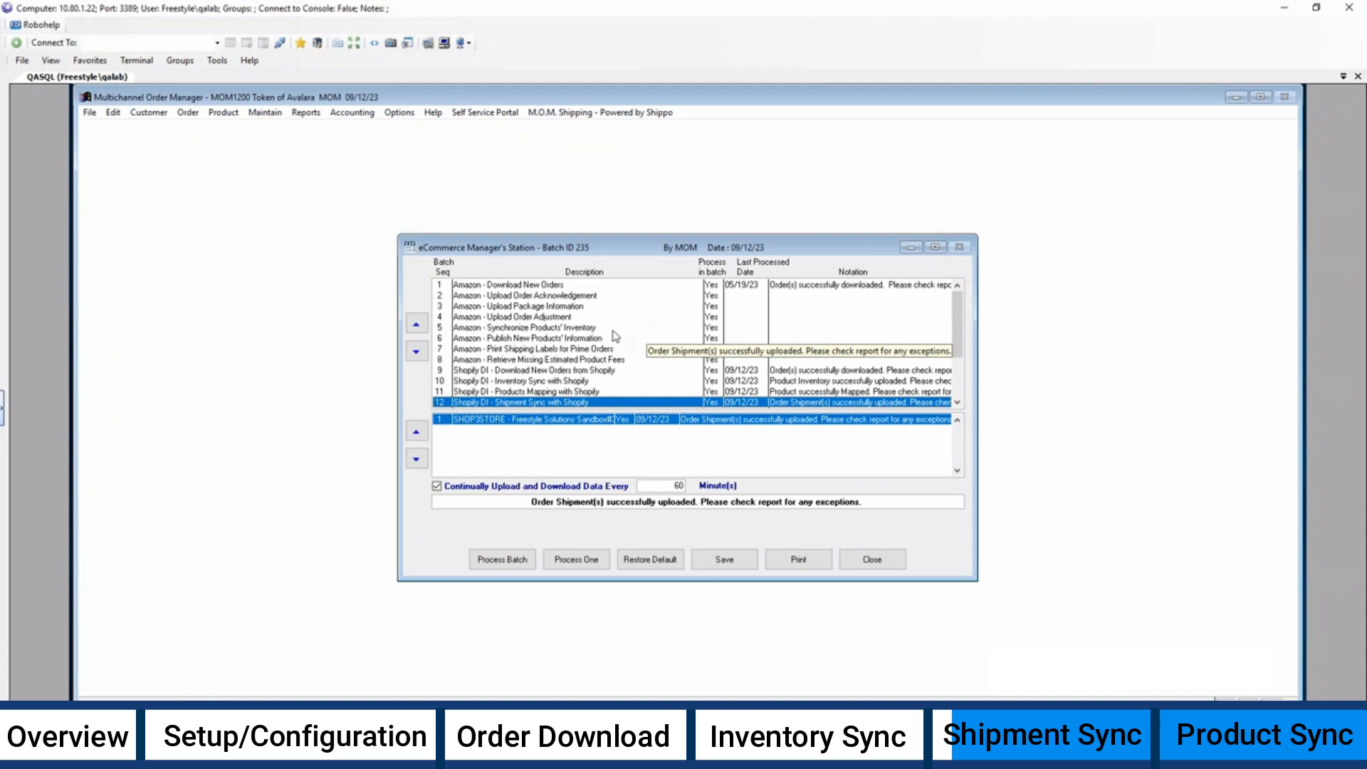
scroll(614, 338, "down", 1)
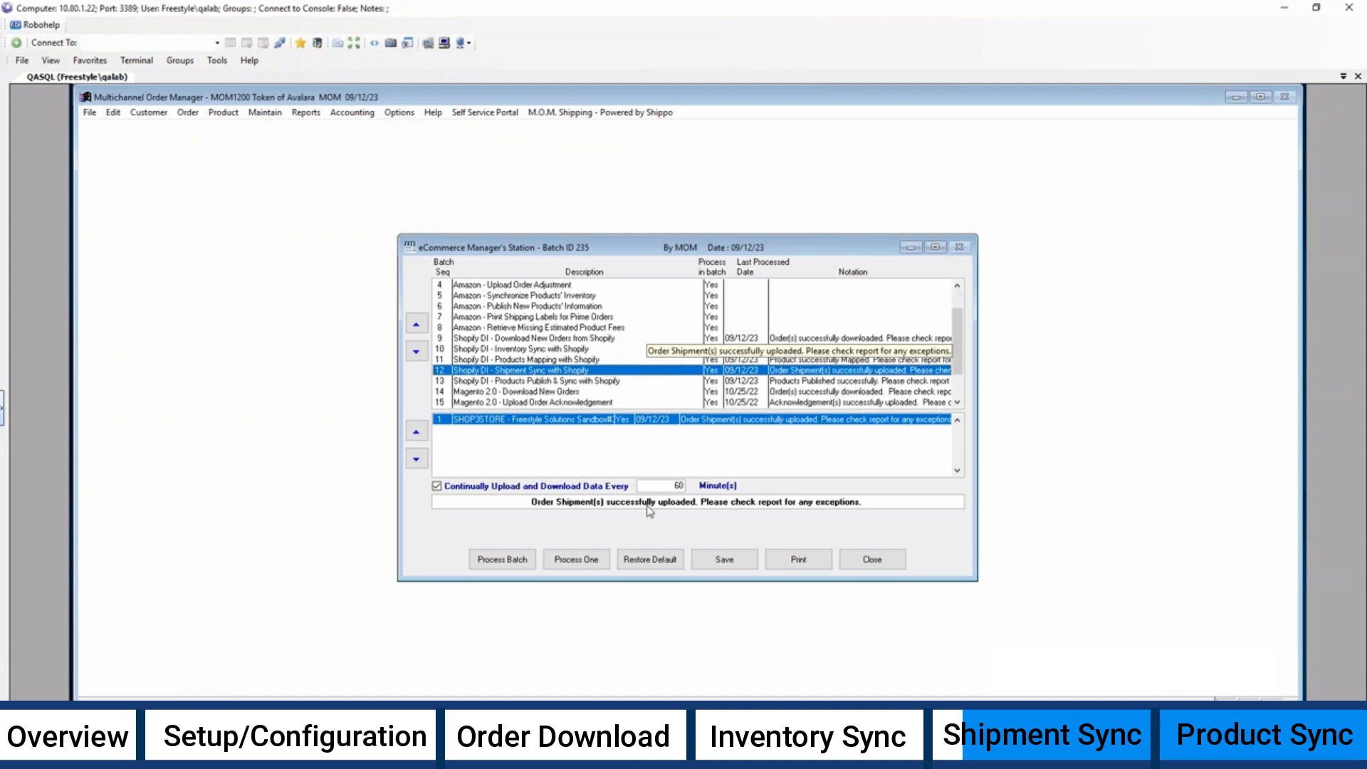
left_click(577, 561)
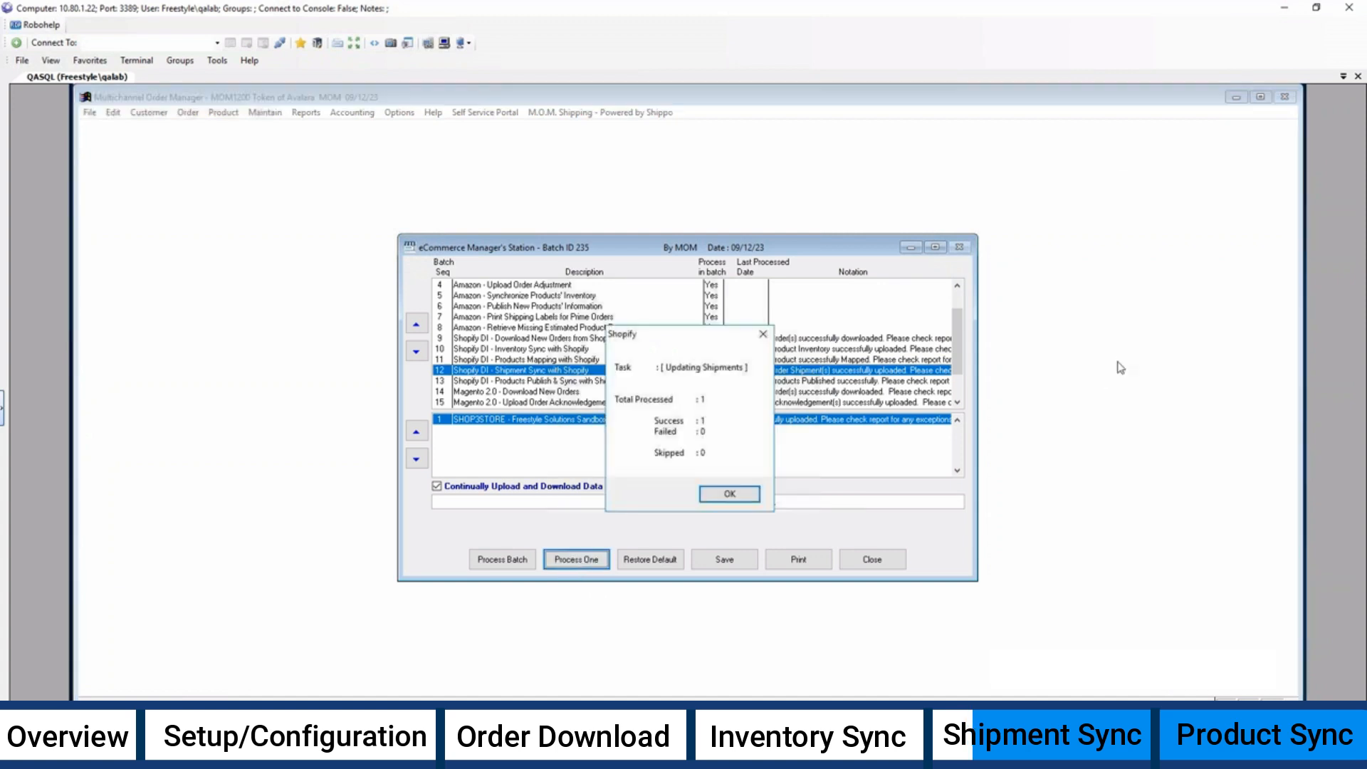
left_click(716, 498)
left_click(872, 559)
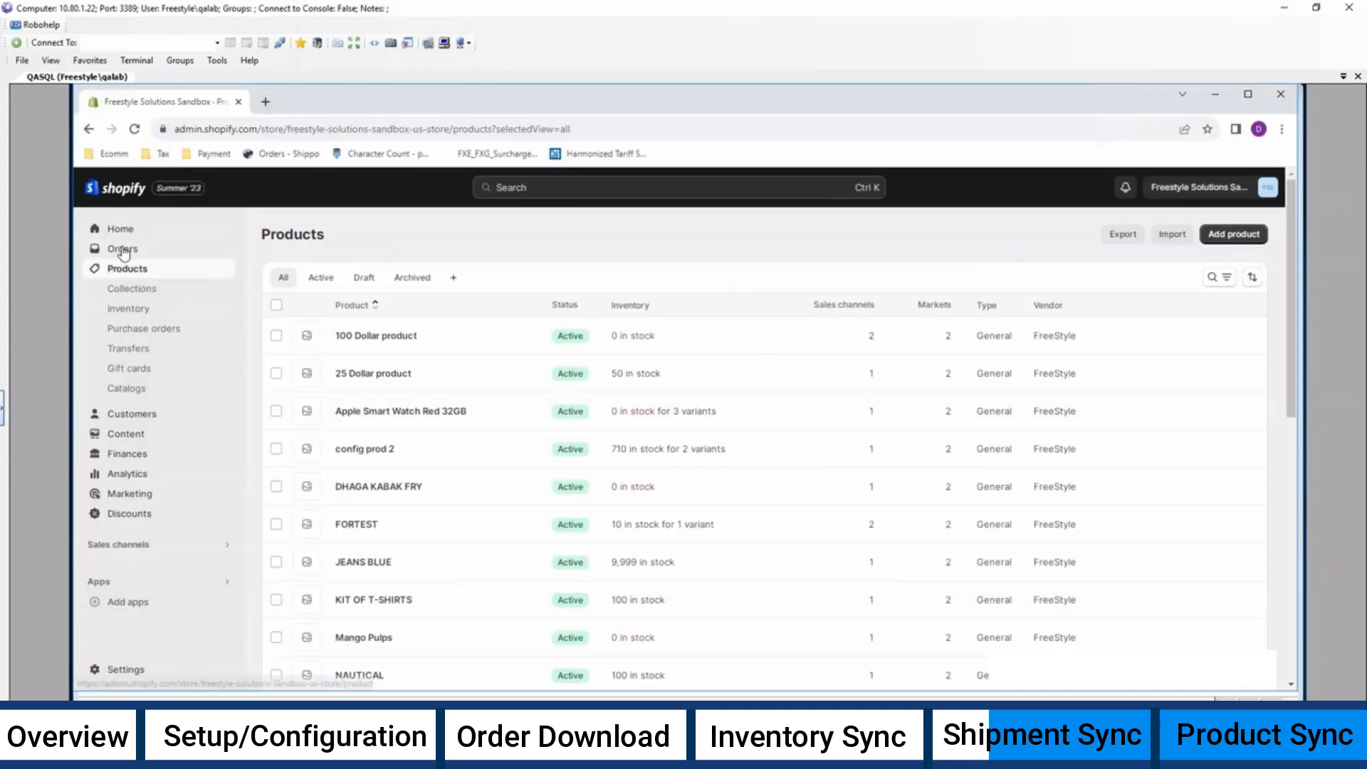
Open the orders list in the Shopify admin and check the newest order's fulfillment status and tracking details
left_click(123, 249)
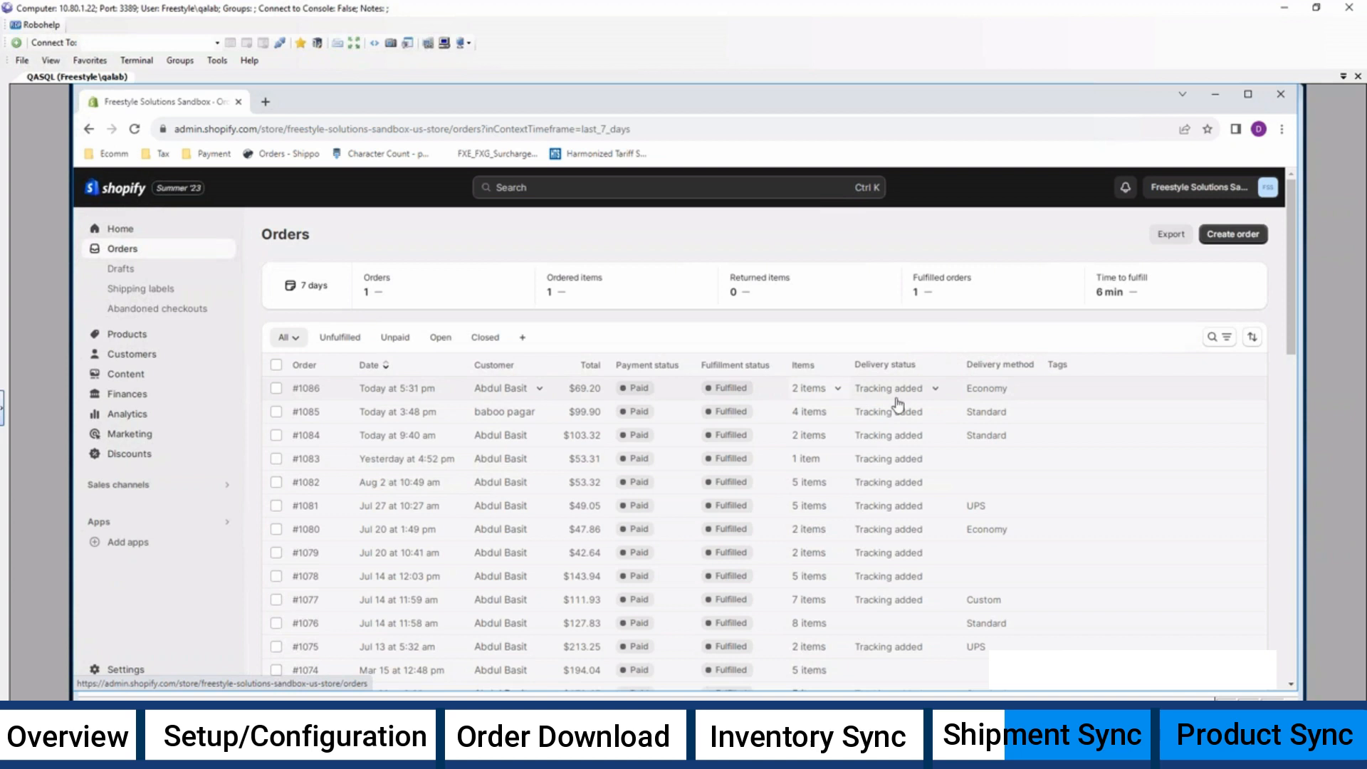
left_click(935, 392)
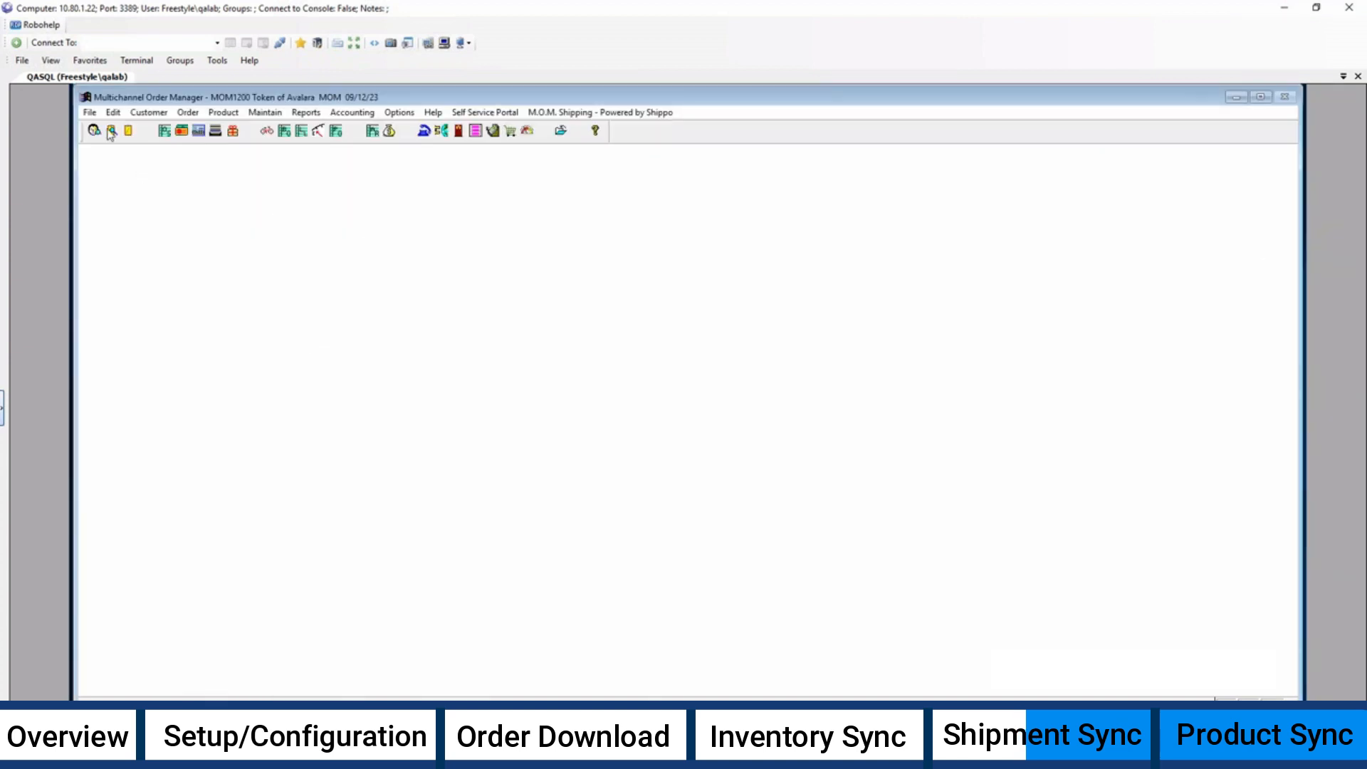
Switch to Multichannel Order Manager, look up the shipped order by its order number to compare its tracking details, and close the lookup
left_click(111, 131)
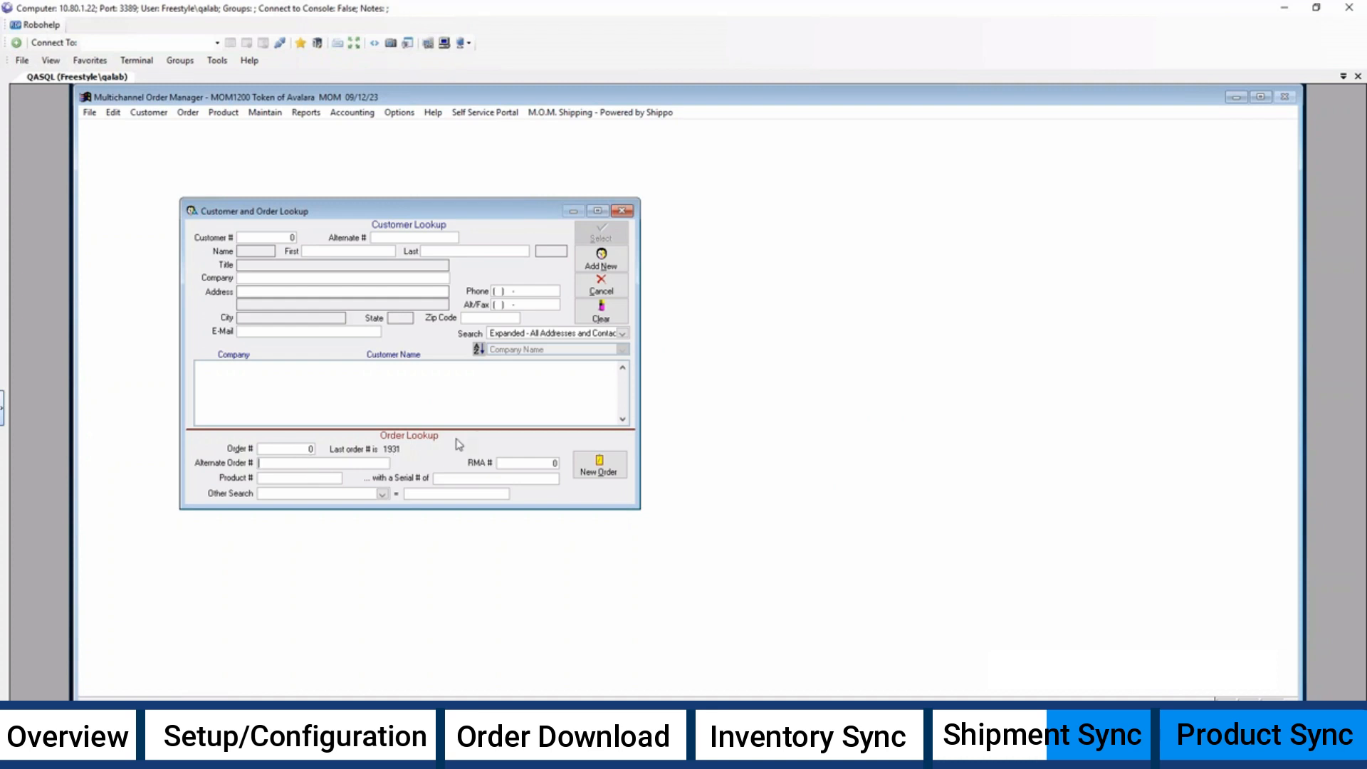
type("1")
key("Return")
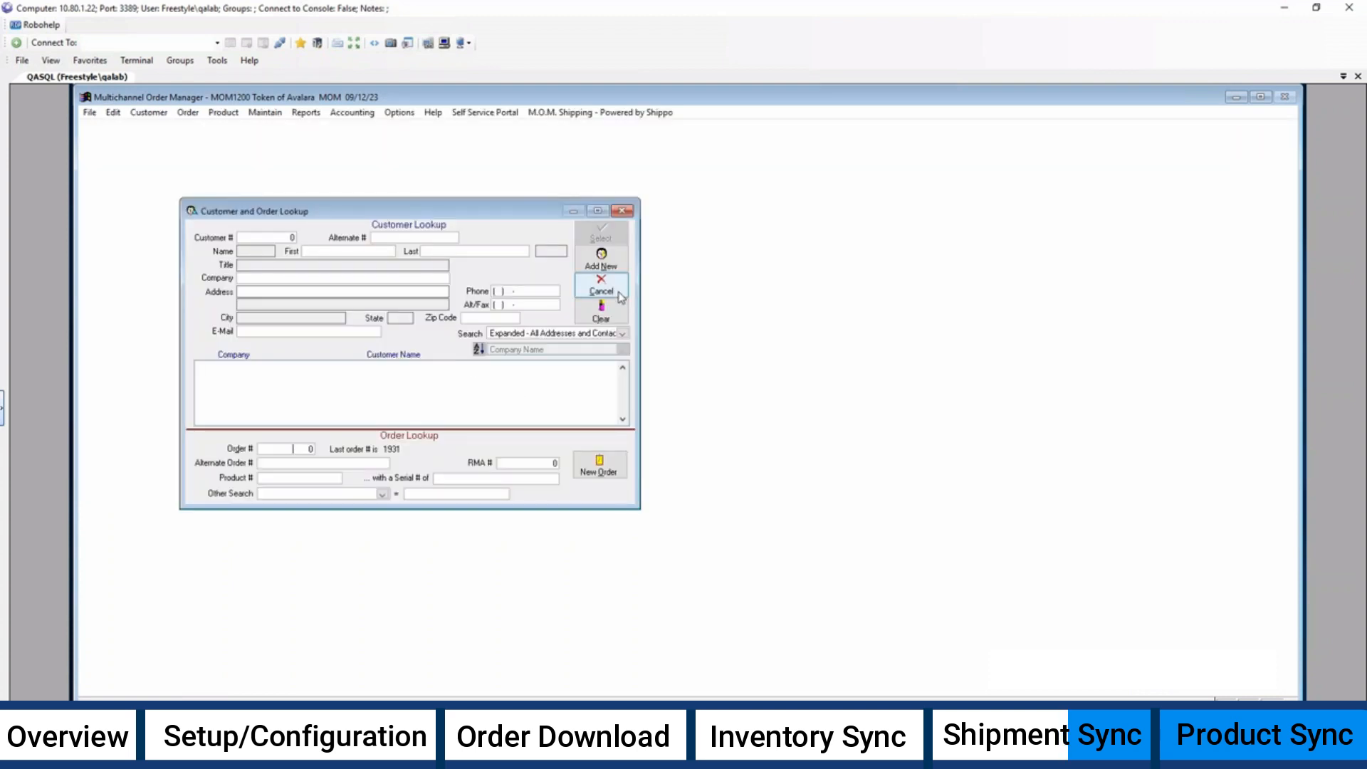
left_click(617, 292)
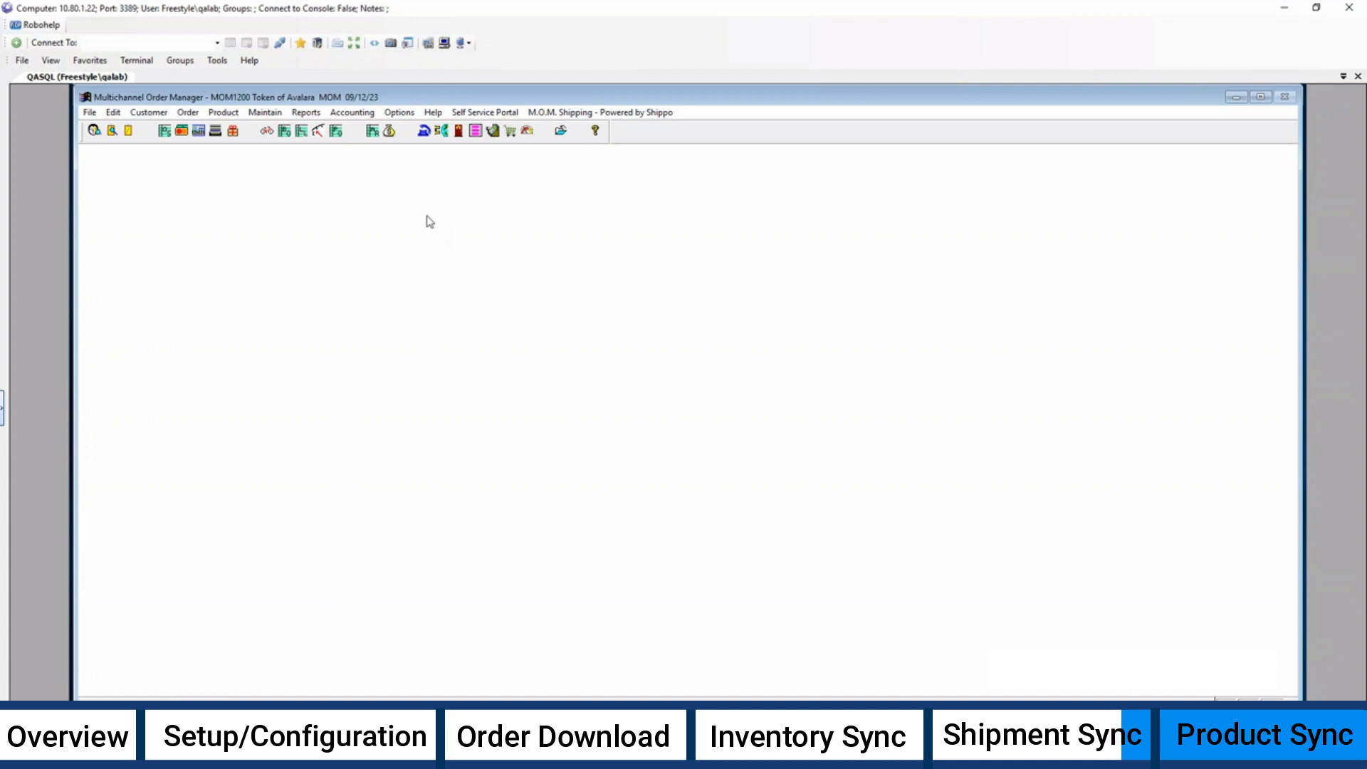
Open the eCommerce Manager's Station and select the Shopify DI - Products Mapping with Shopify task
mouse_move(240, 754)
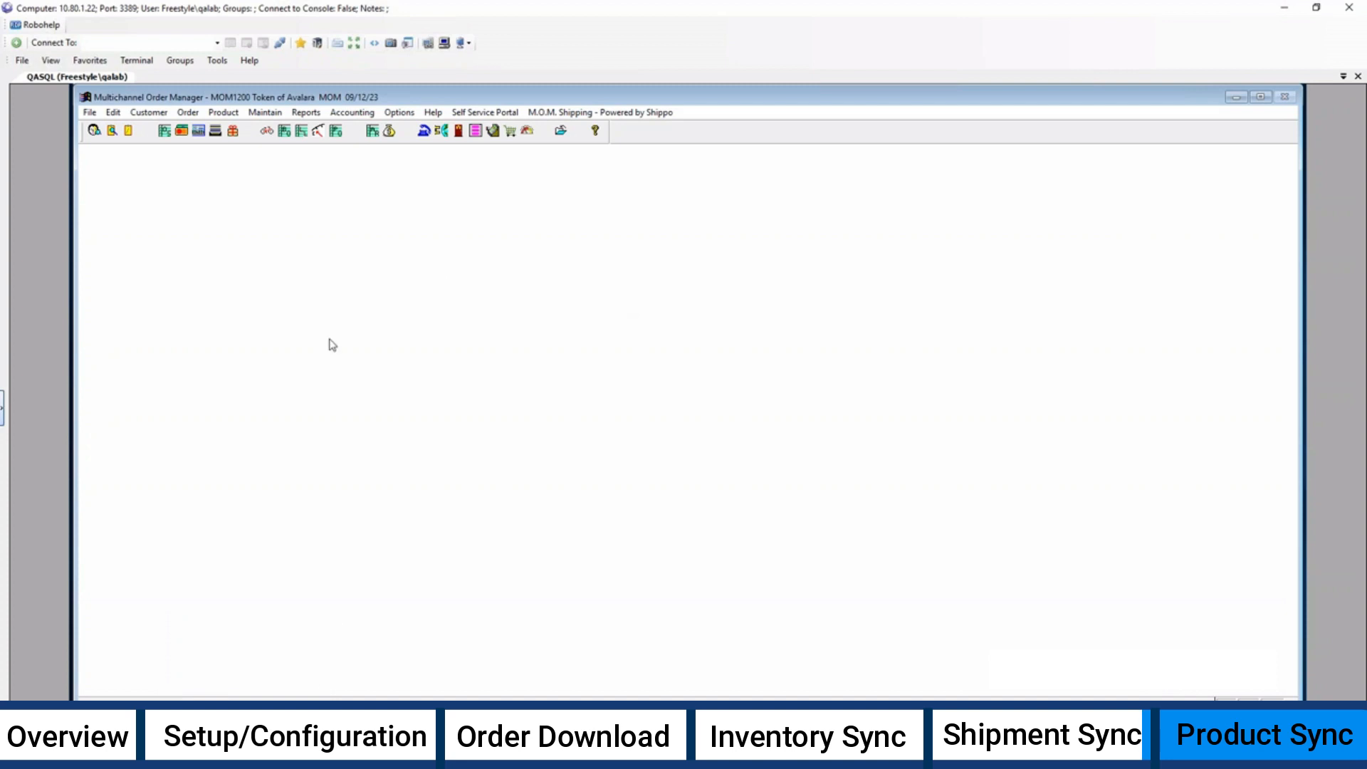
left_click(405, 113)
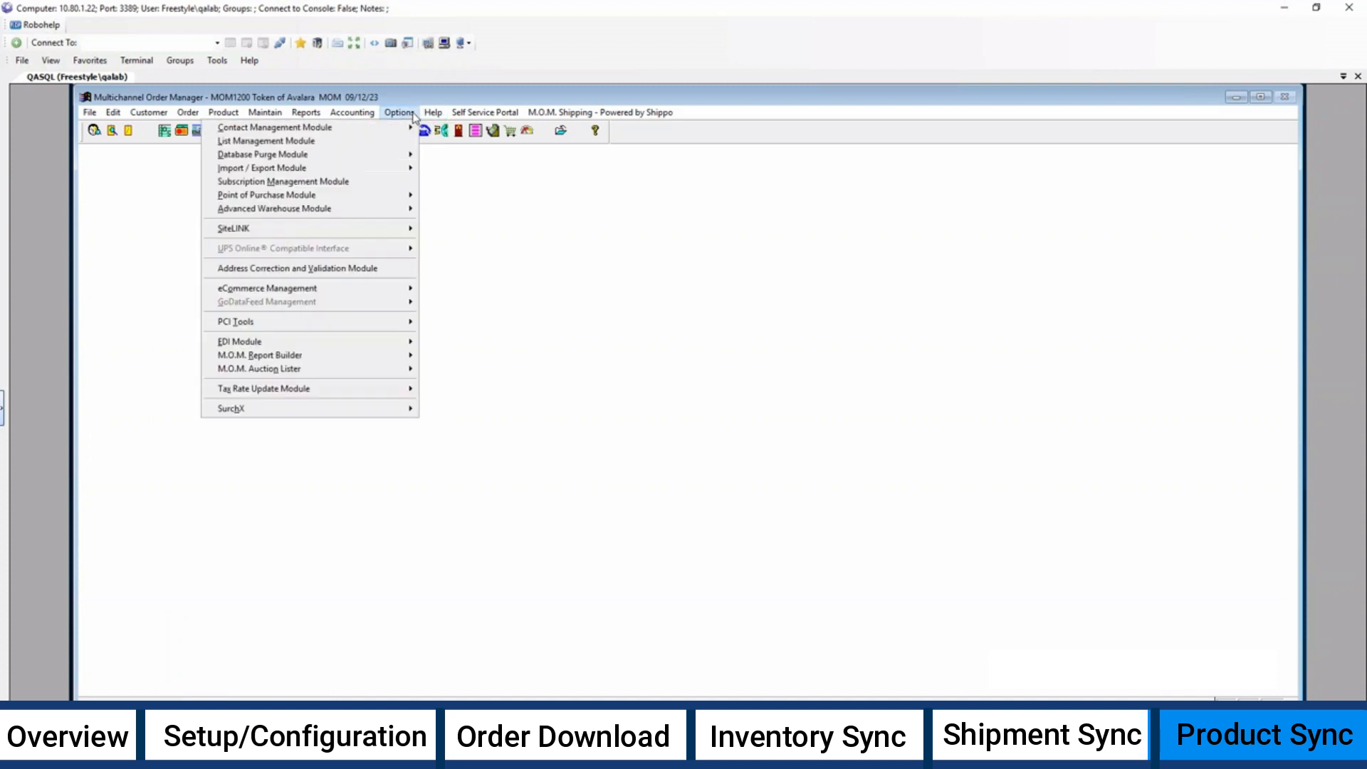
left_click(498, 242)
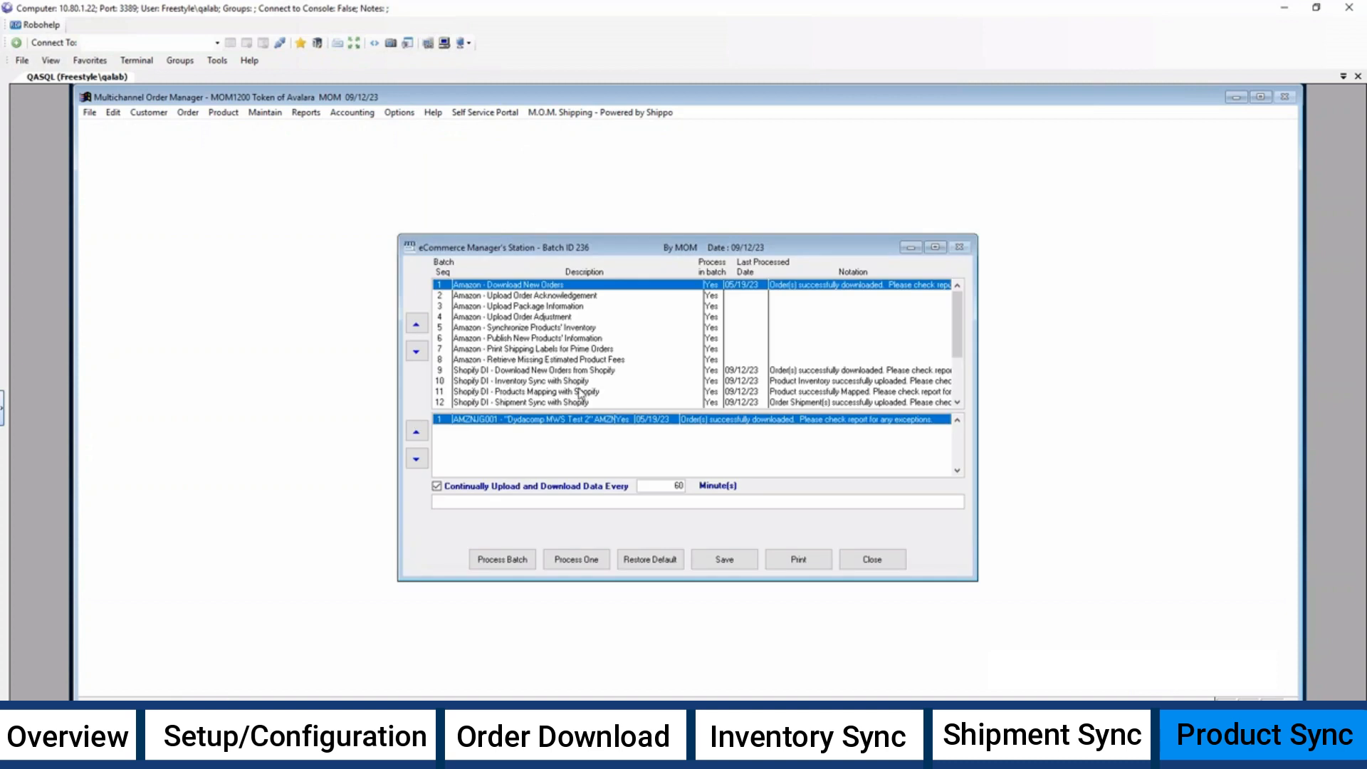
left_click(584, 394)
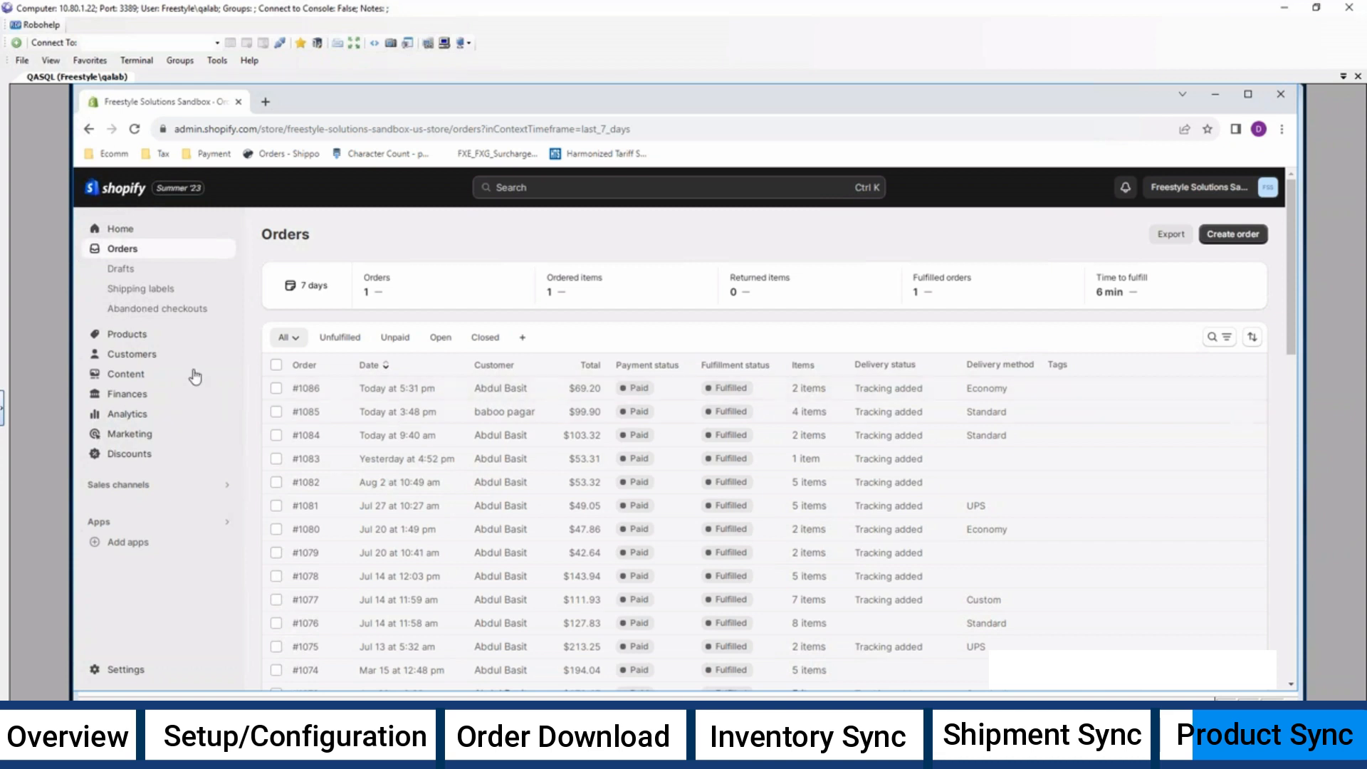
Look through the Shopify admin's product list, then return to Multichannel Order Manager and close the eCommerce Manager's Station
left_click(134, 336)
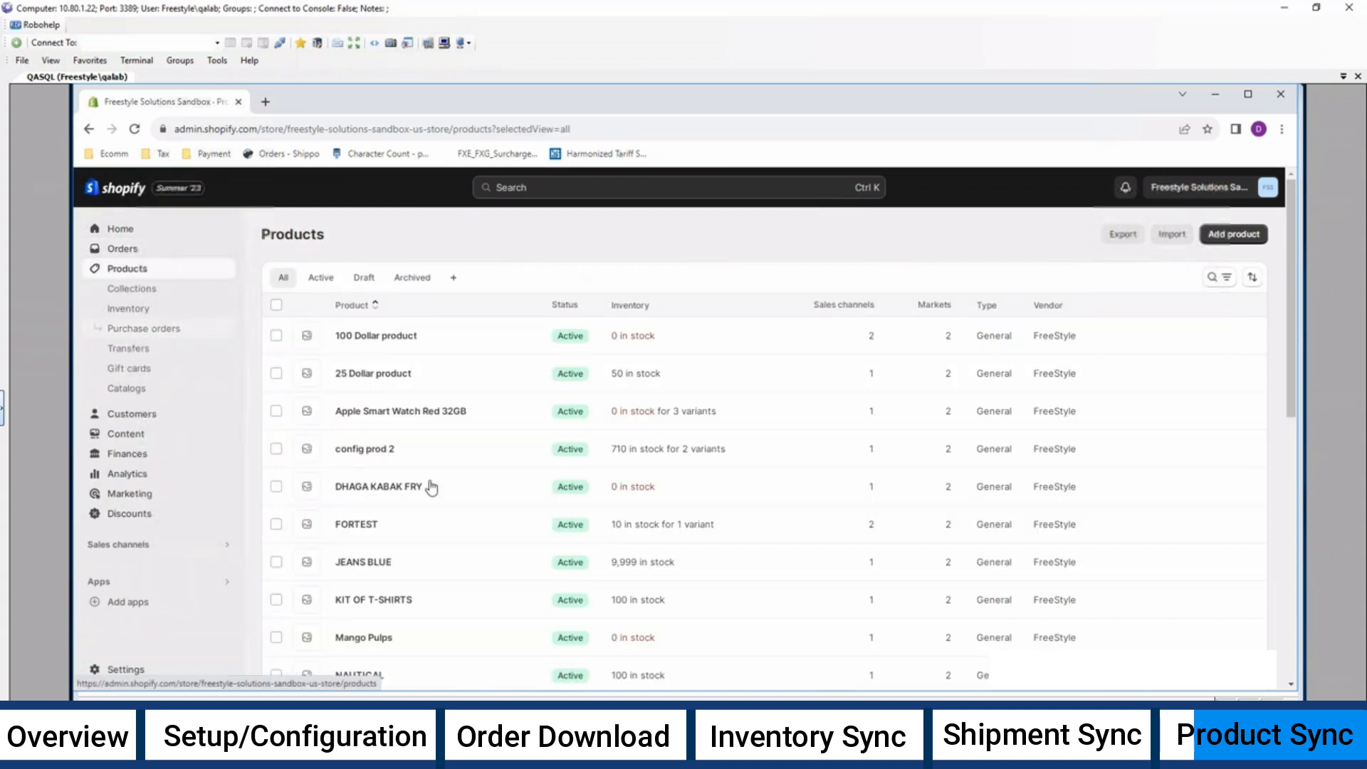
scroll(431, 484, "down", 6)
scroll(432, 490, "down", 2)
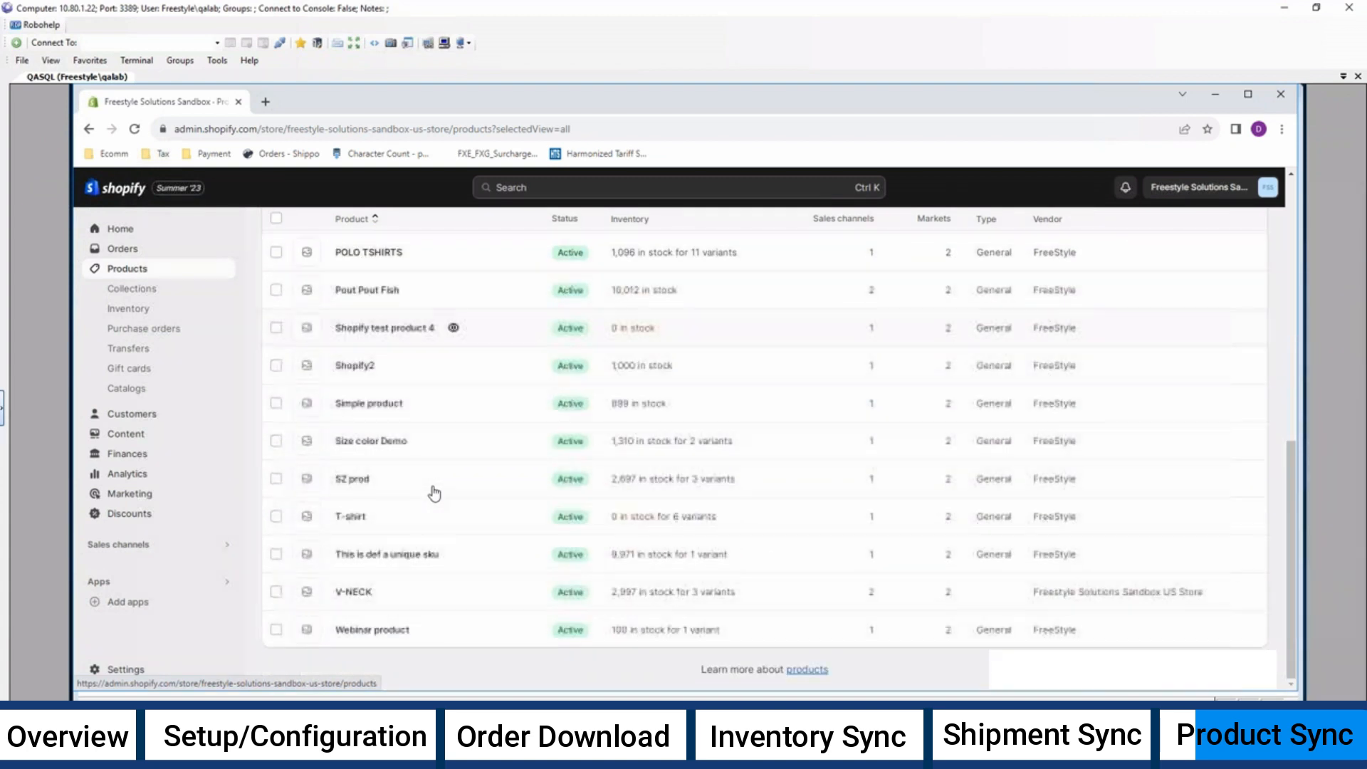
scroll(432, 490, "up", 8)
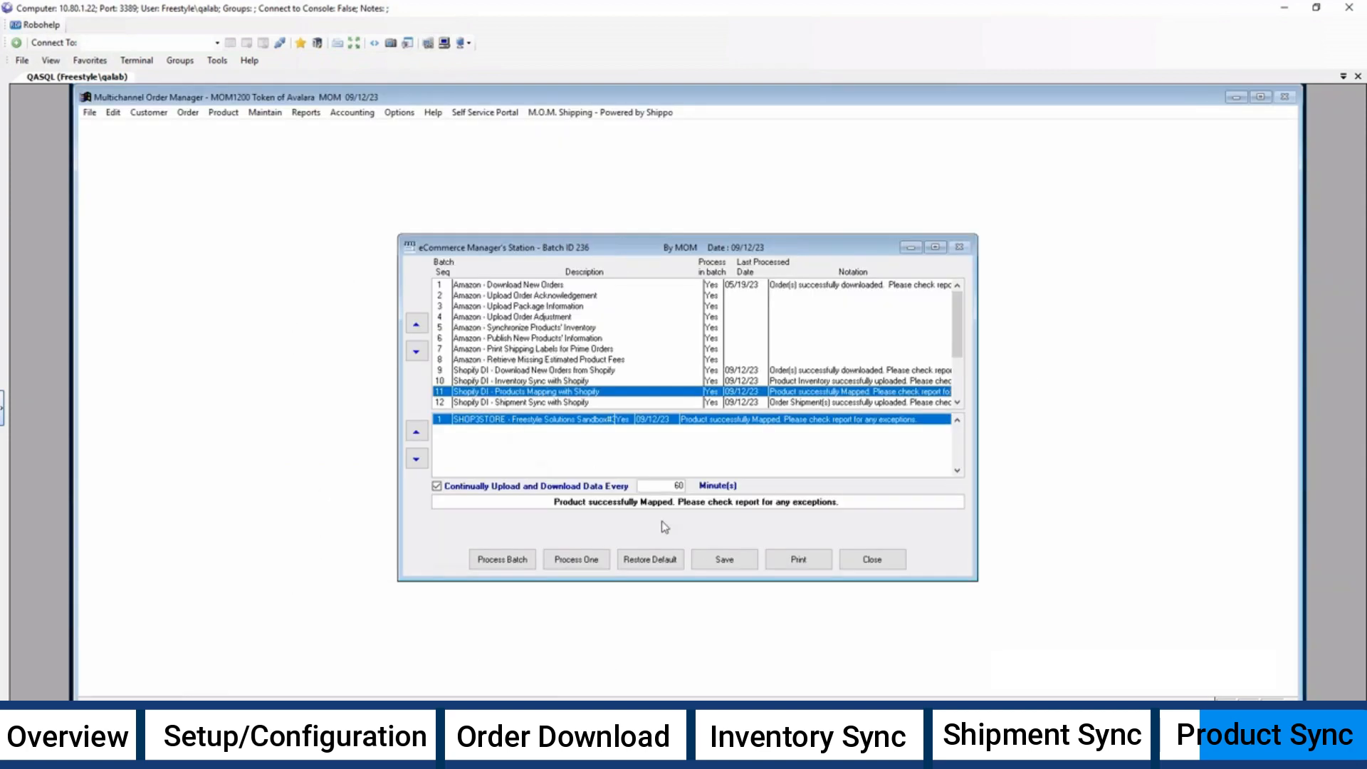
left_click(876, 562)
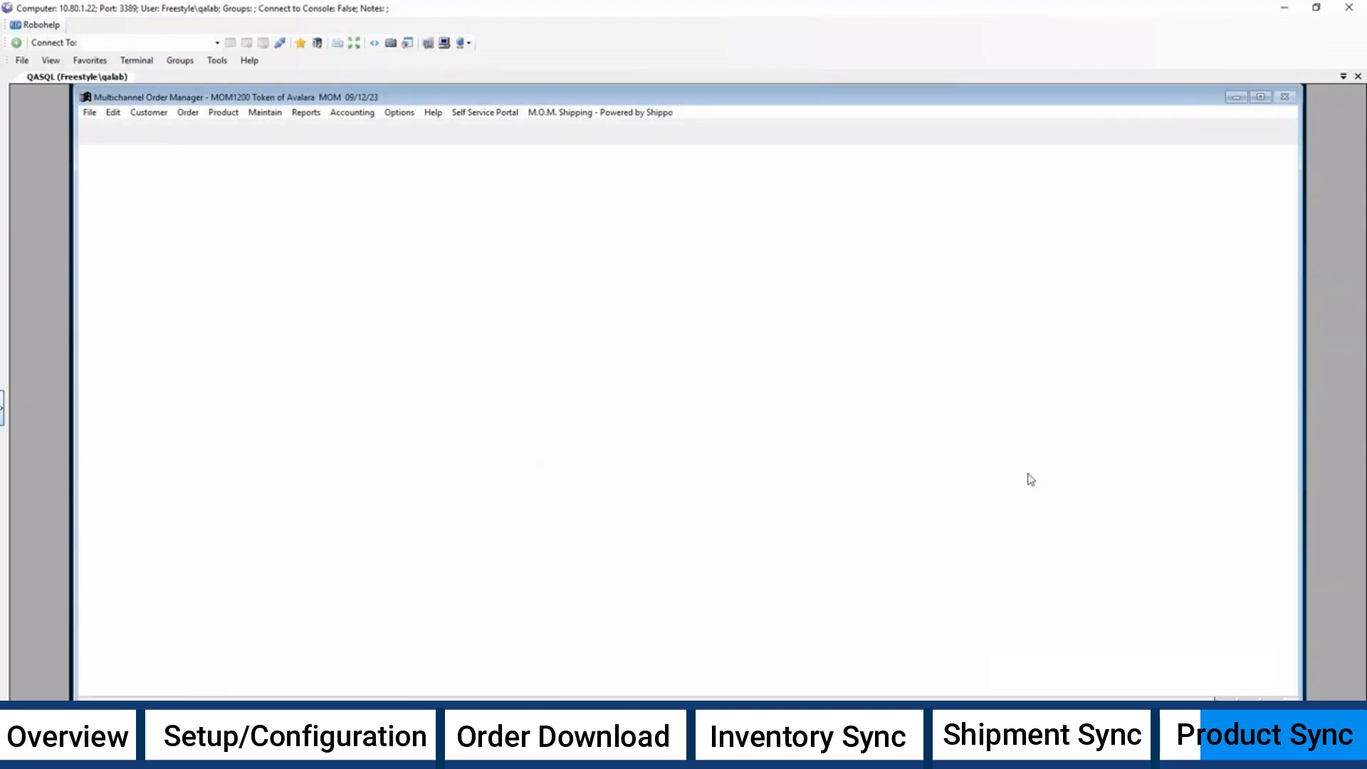
Look up stock number 100 in the Stock Item Lookup and open its item record
left_click(267, 131)
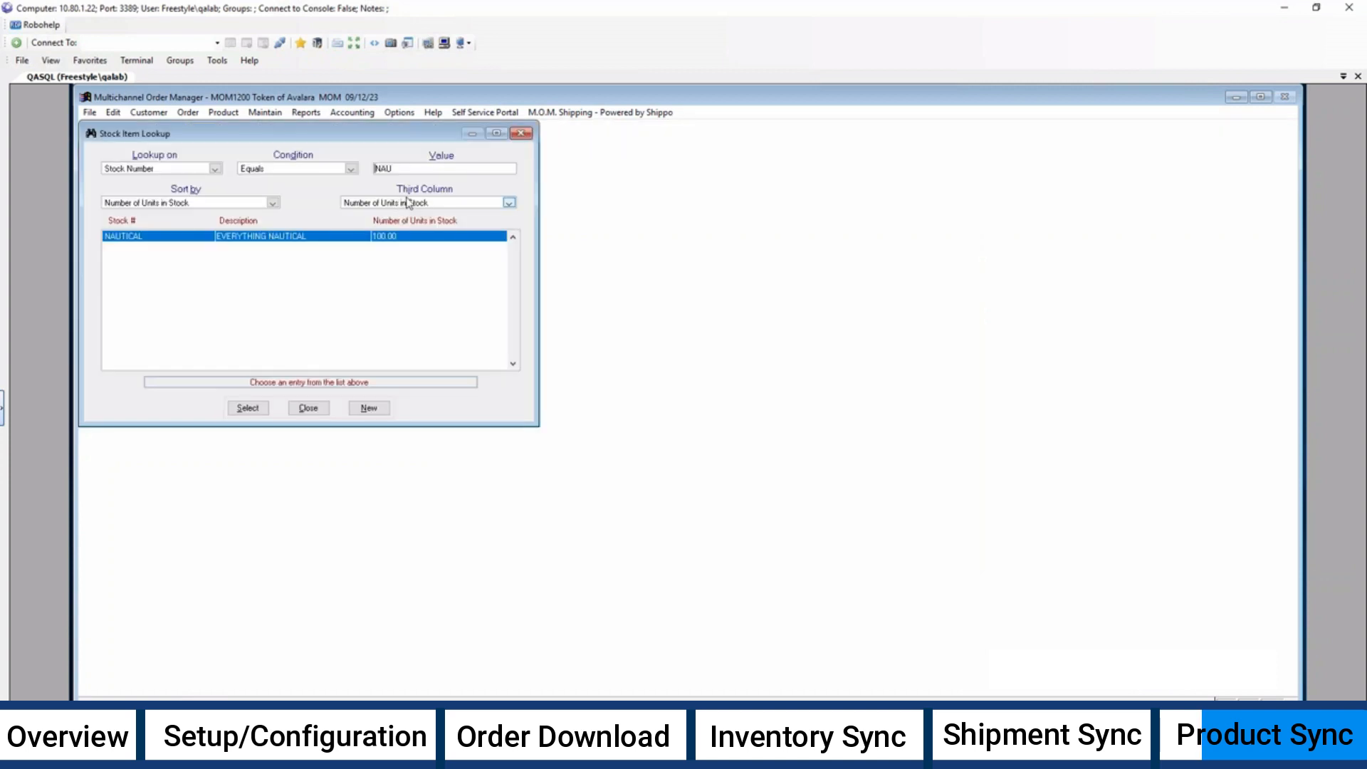
left_click(433, 170)
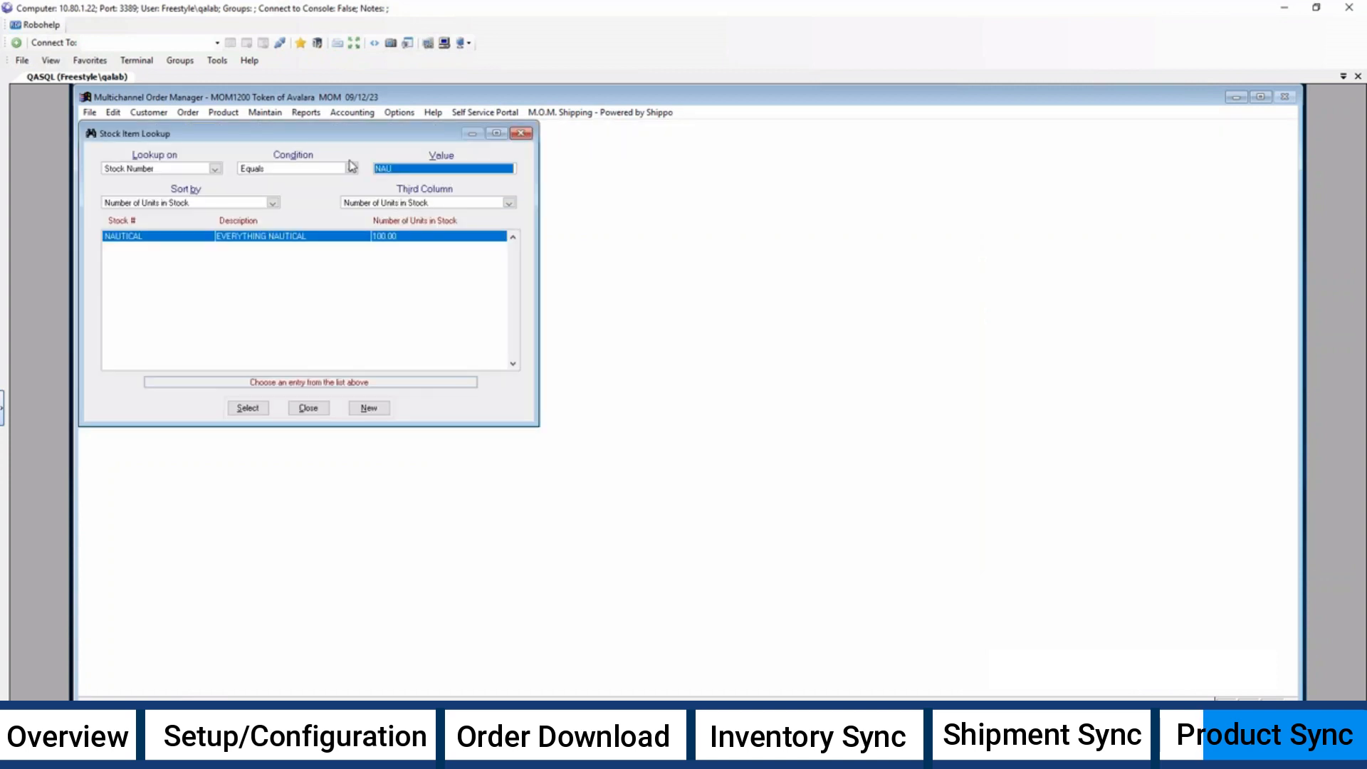
type("100")
key("Return")
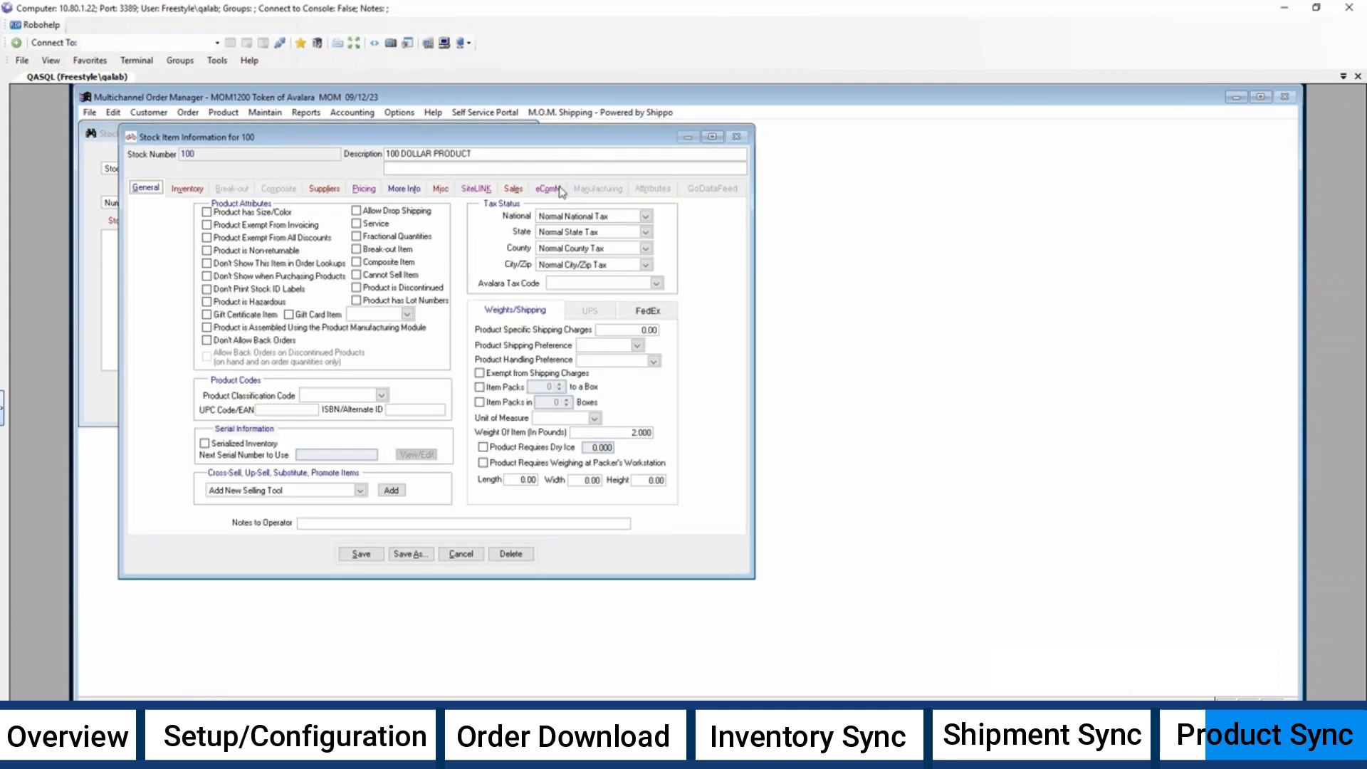
Examine item 100's eCommerce settings for Shopify, then discard any changes and close the item lookup
left_click(548, 188)
left_click(244, 209)
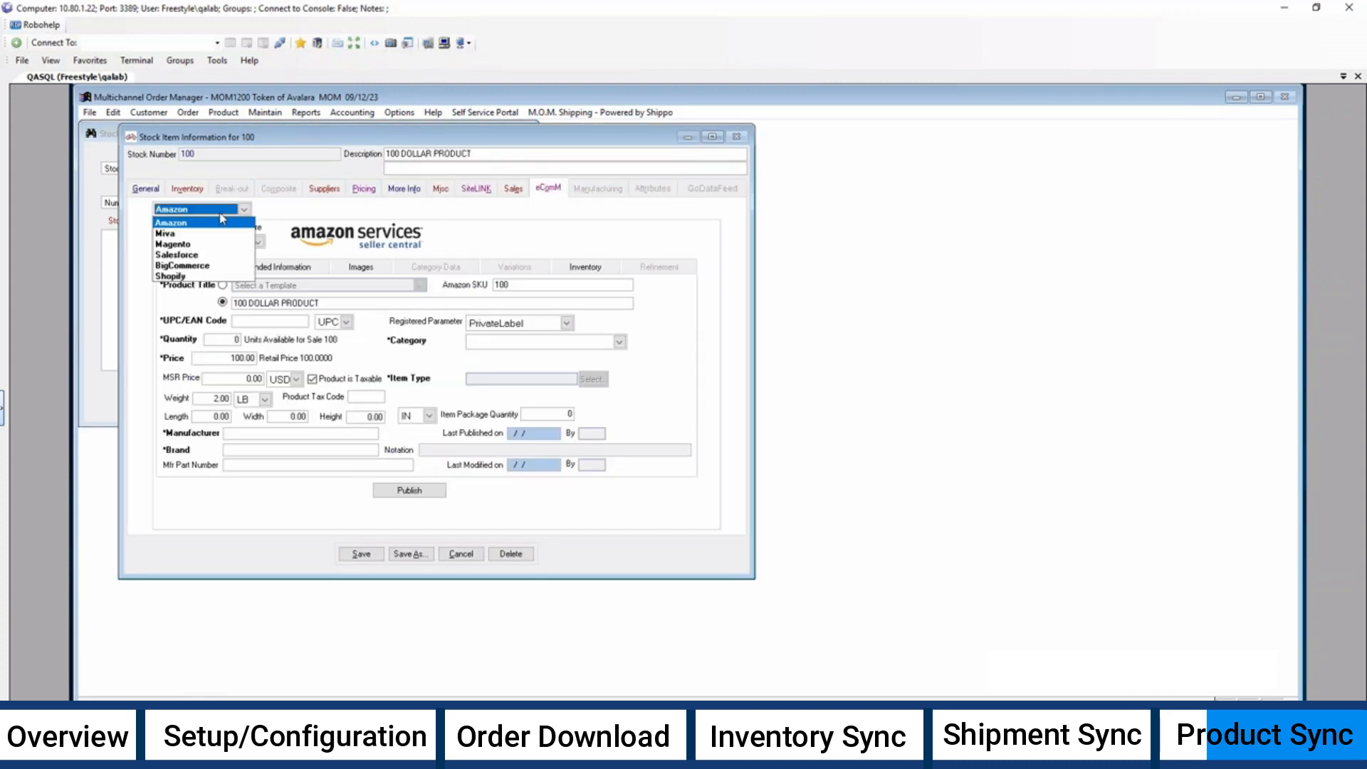
left_click(185, 276)
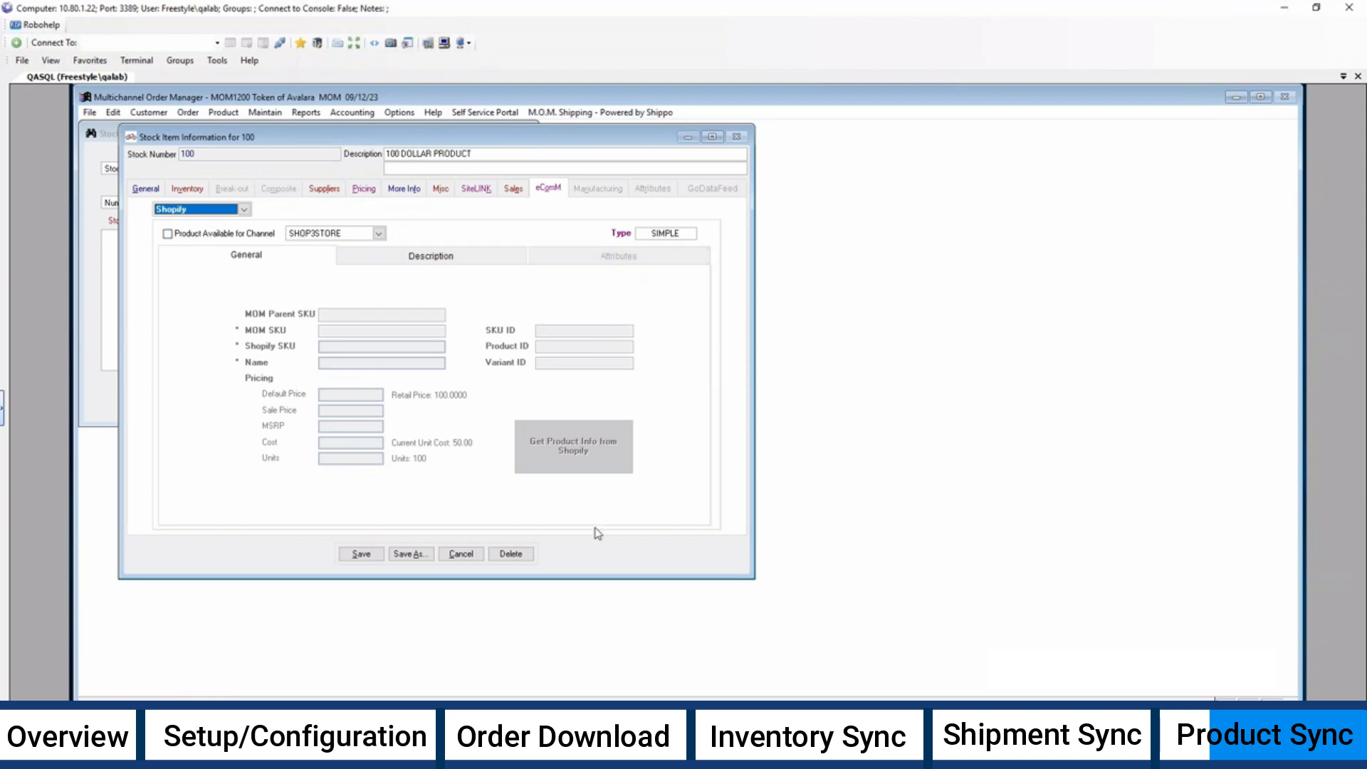
left_click(463, 556)
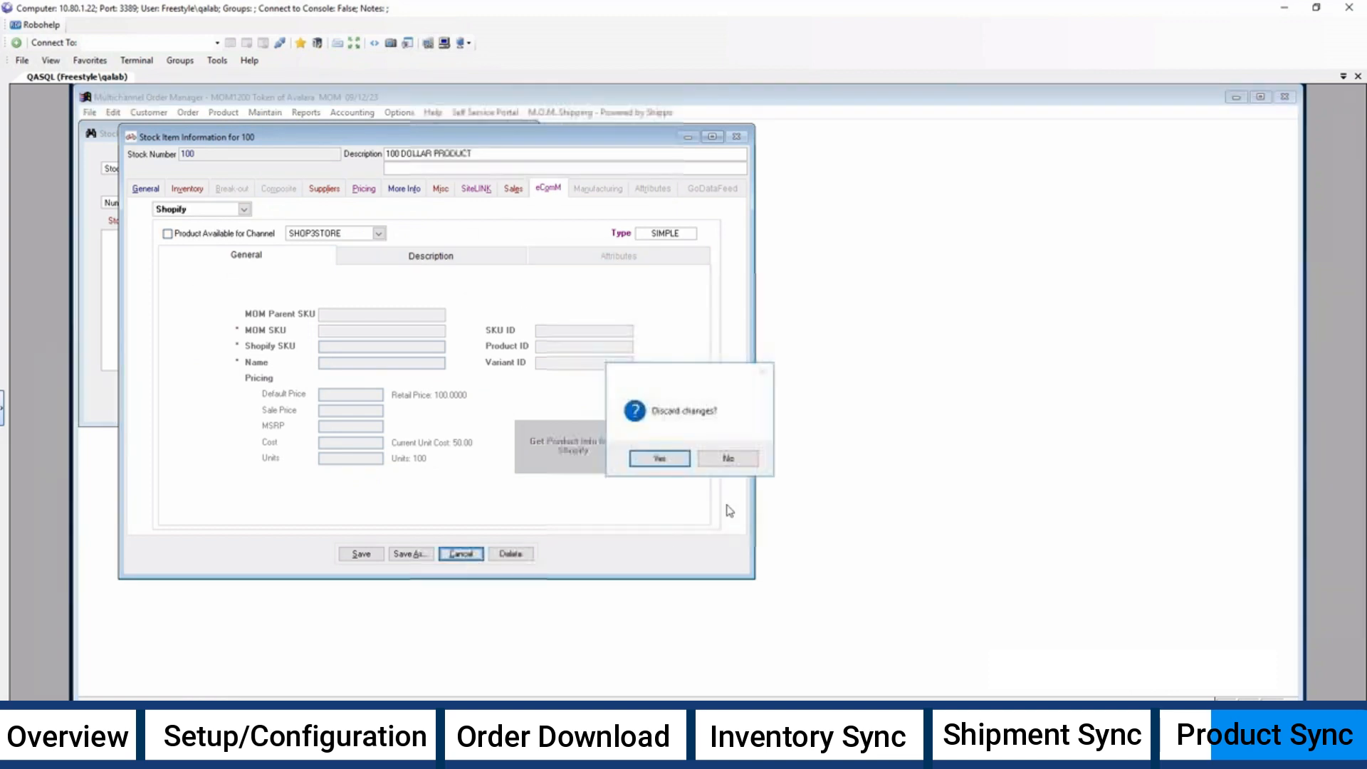
left_click(652, 459)
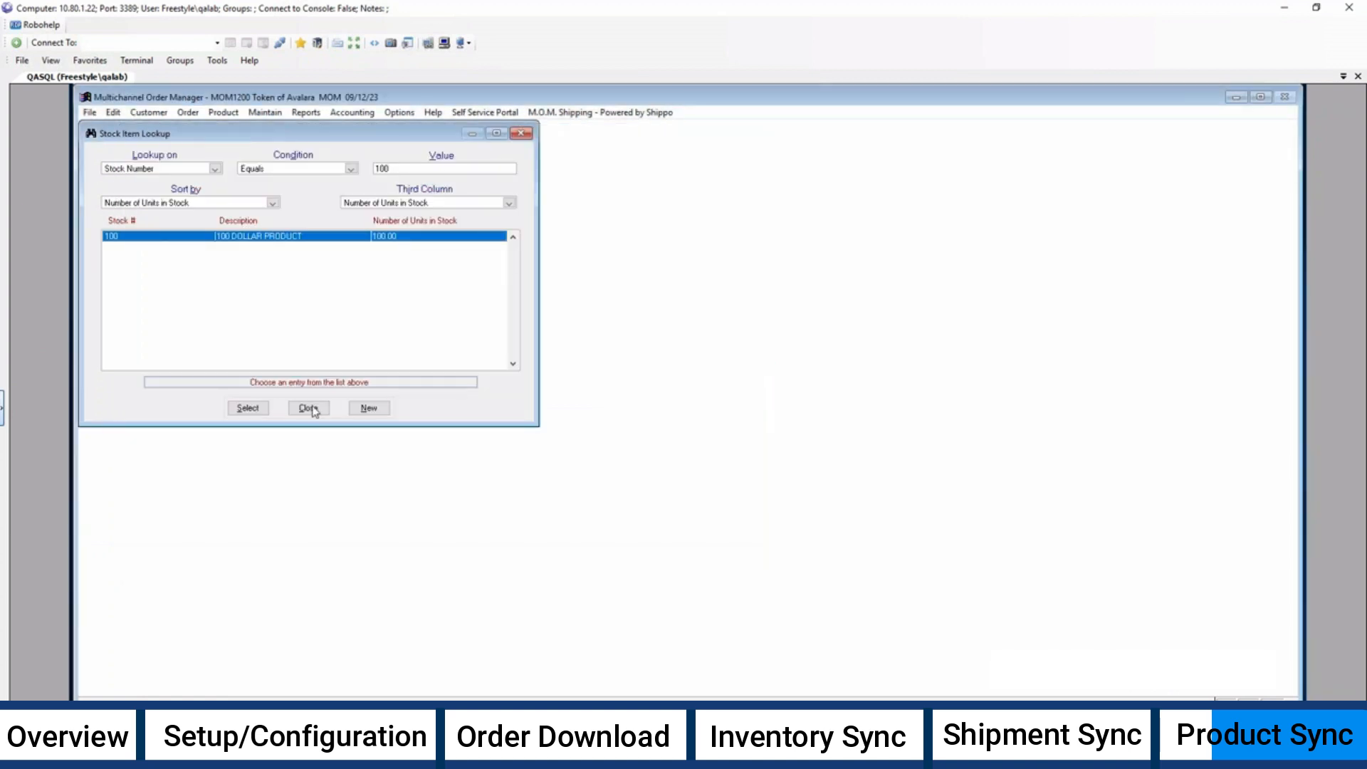
left_click(308, 407)
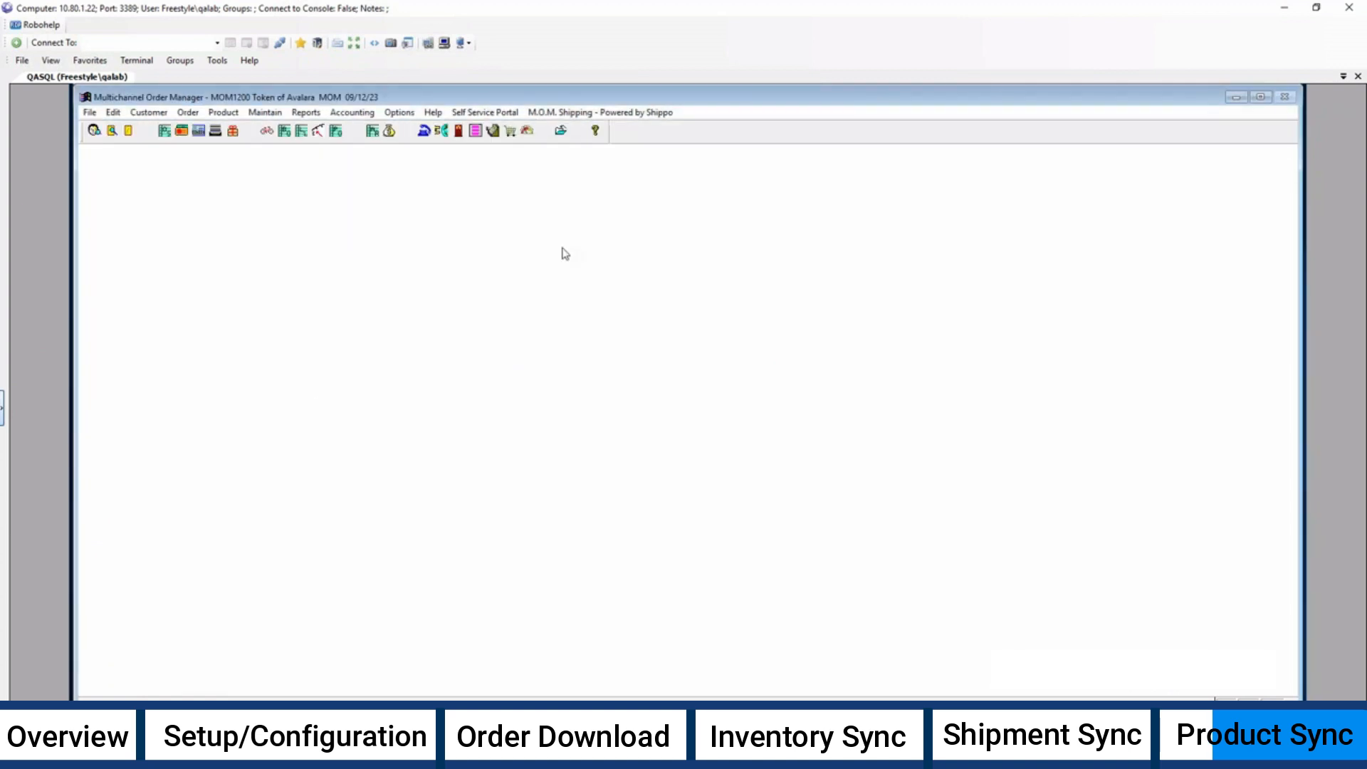
Process the Shopify DI - Products Mapping with Shopify task on its own and close the eCommerce Manager's Station
left_click(510, 131)
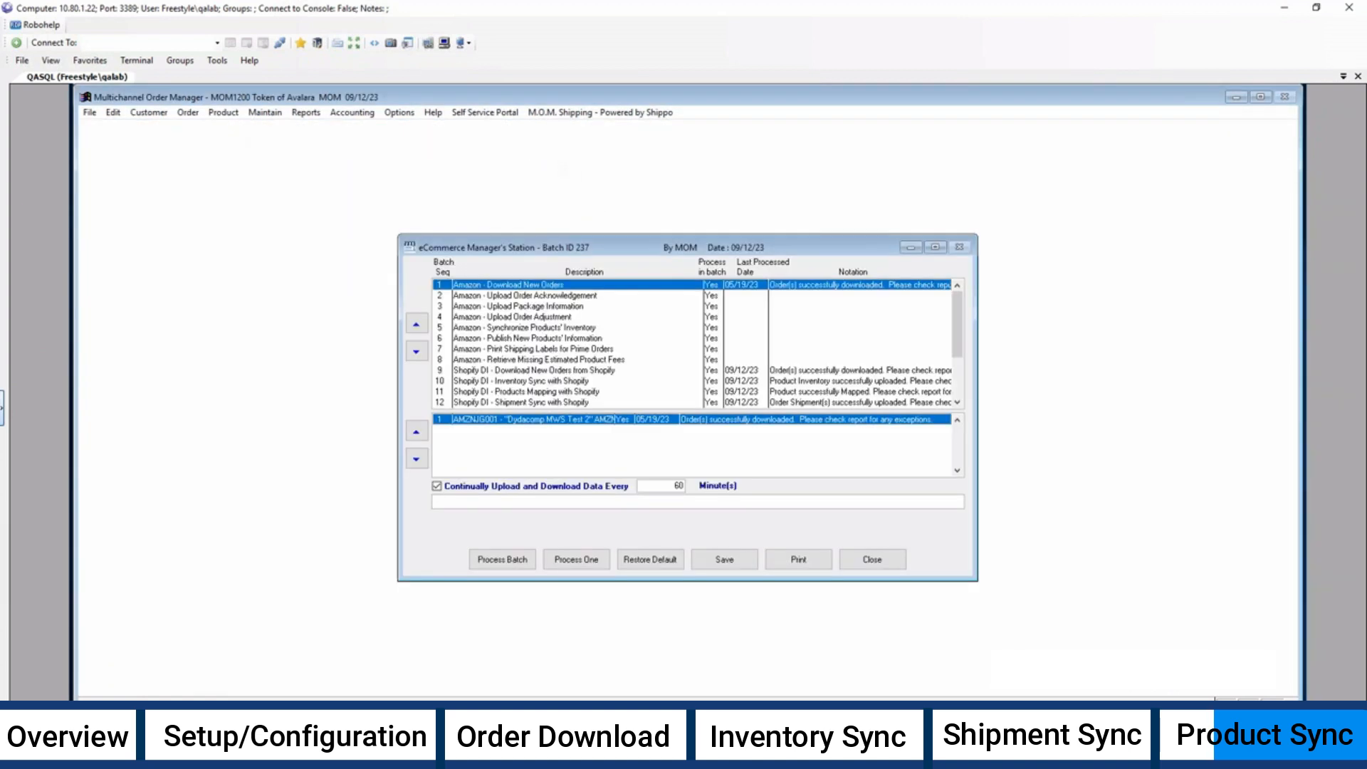
left_click(545, 393)
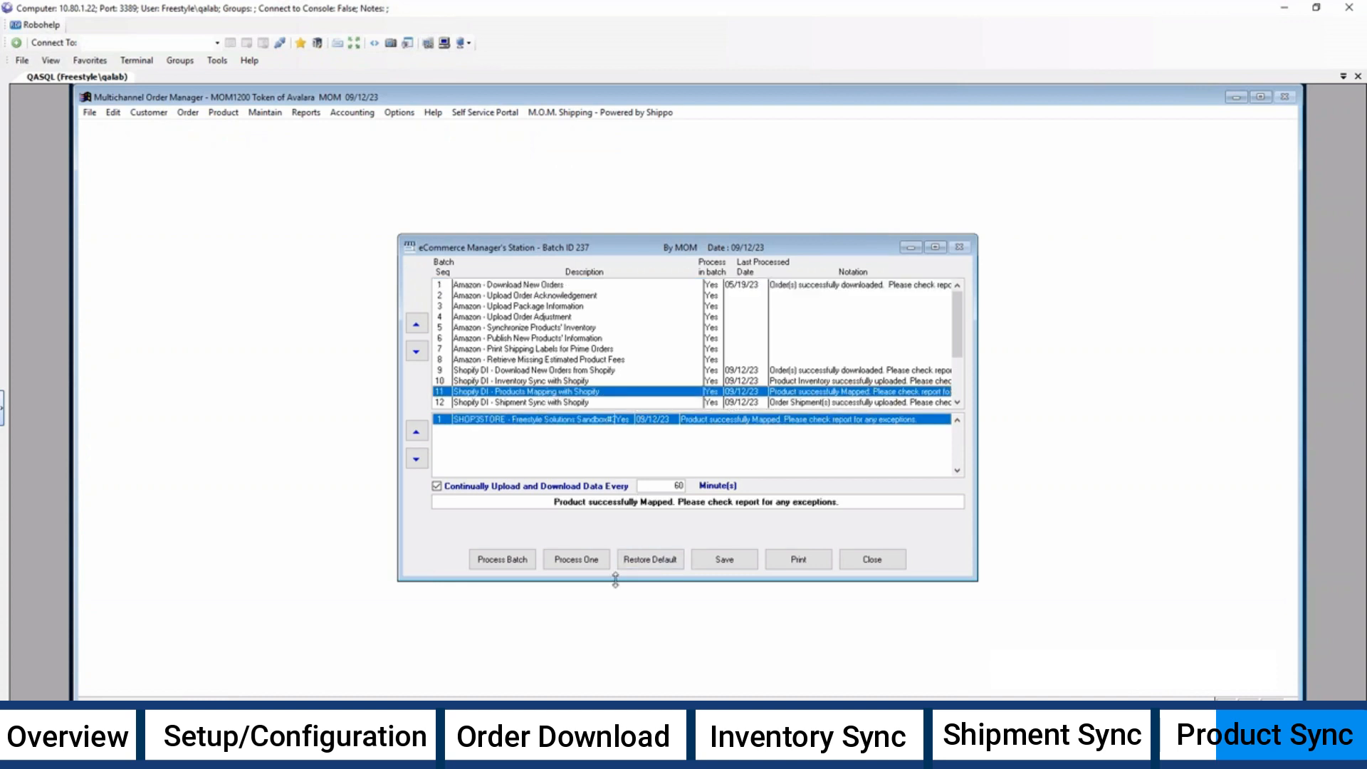
left_click(586, 561)
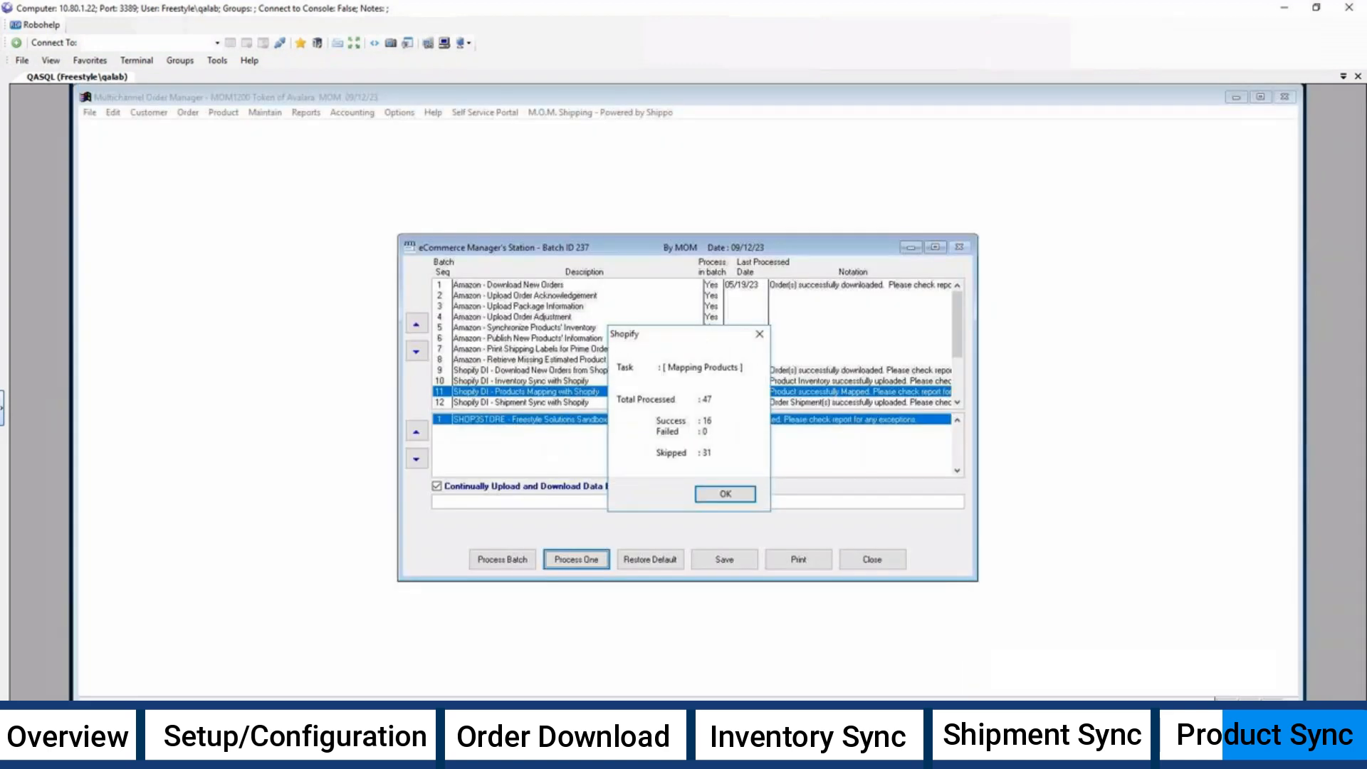
left_click(709, 496)
left_click(872, 560)
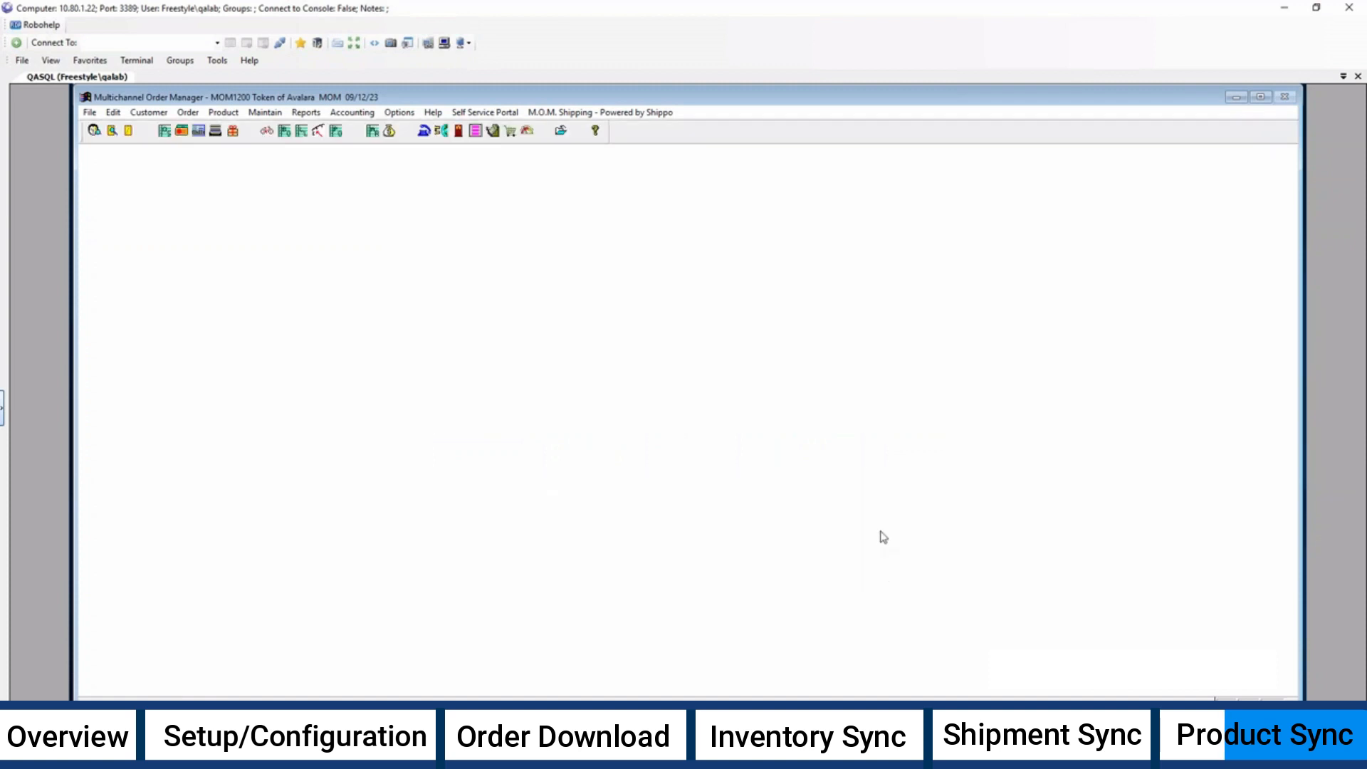
Reopen stock item 100, check its Shopify product mapping details, and save the record
left_click(266, 130)
left_click(247, 408)
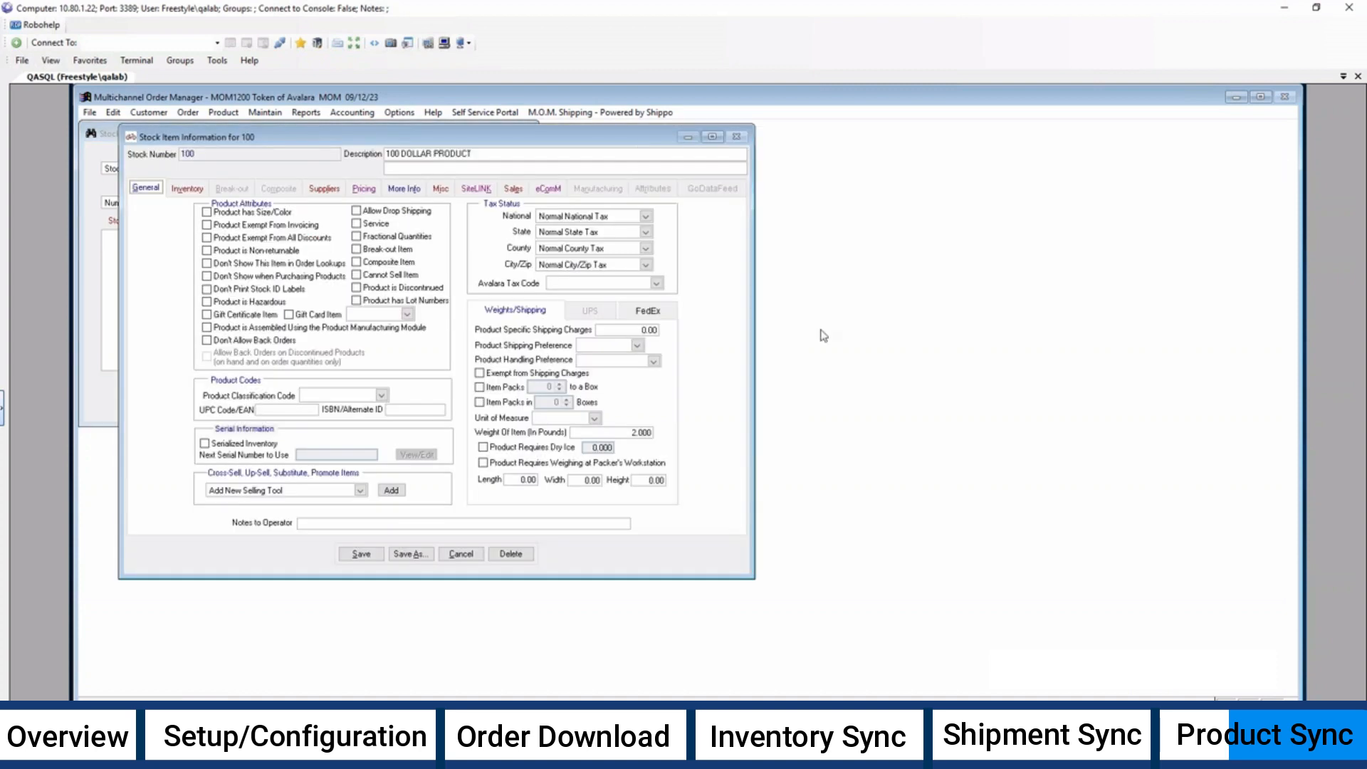
left_click(553, 190)
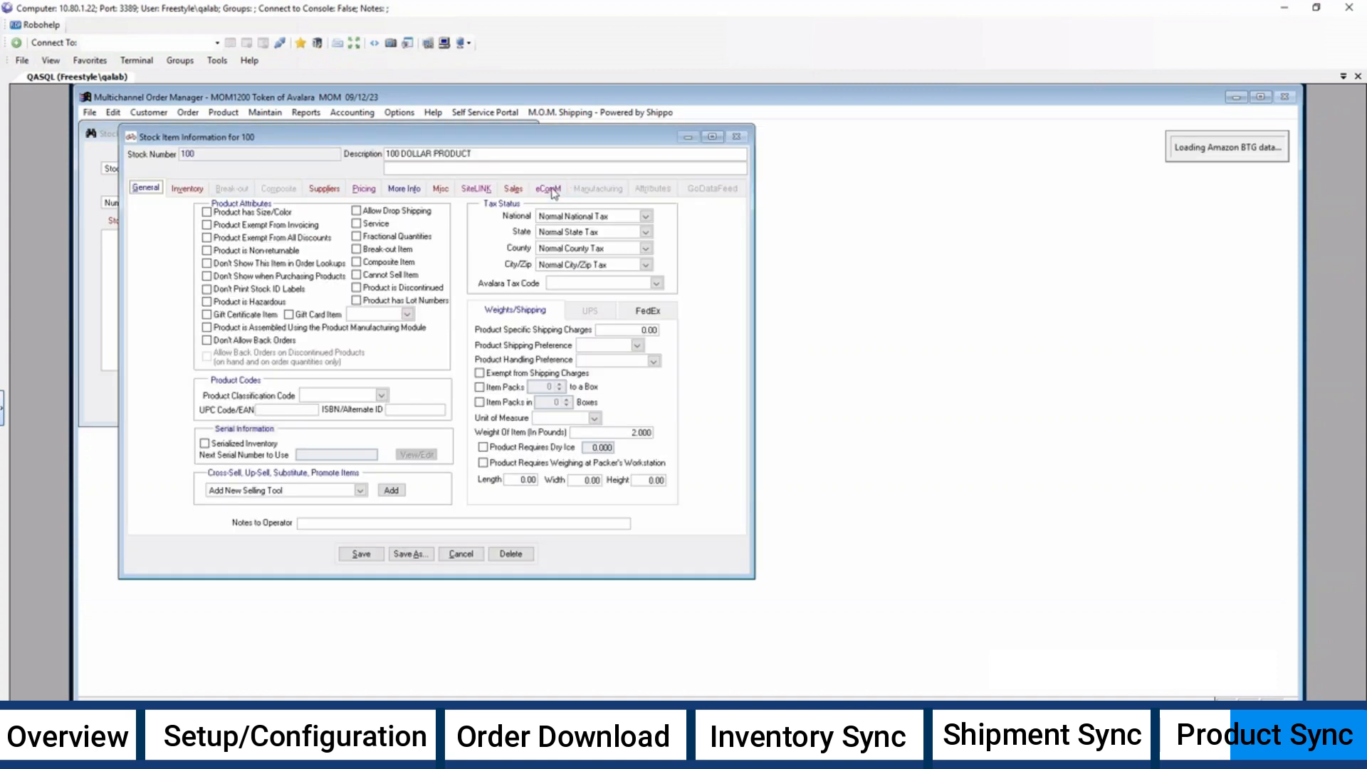
left_click(244, 209)
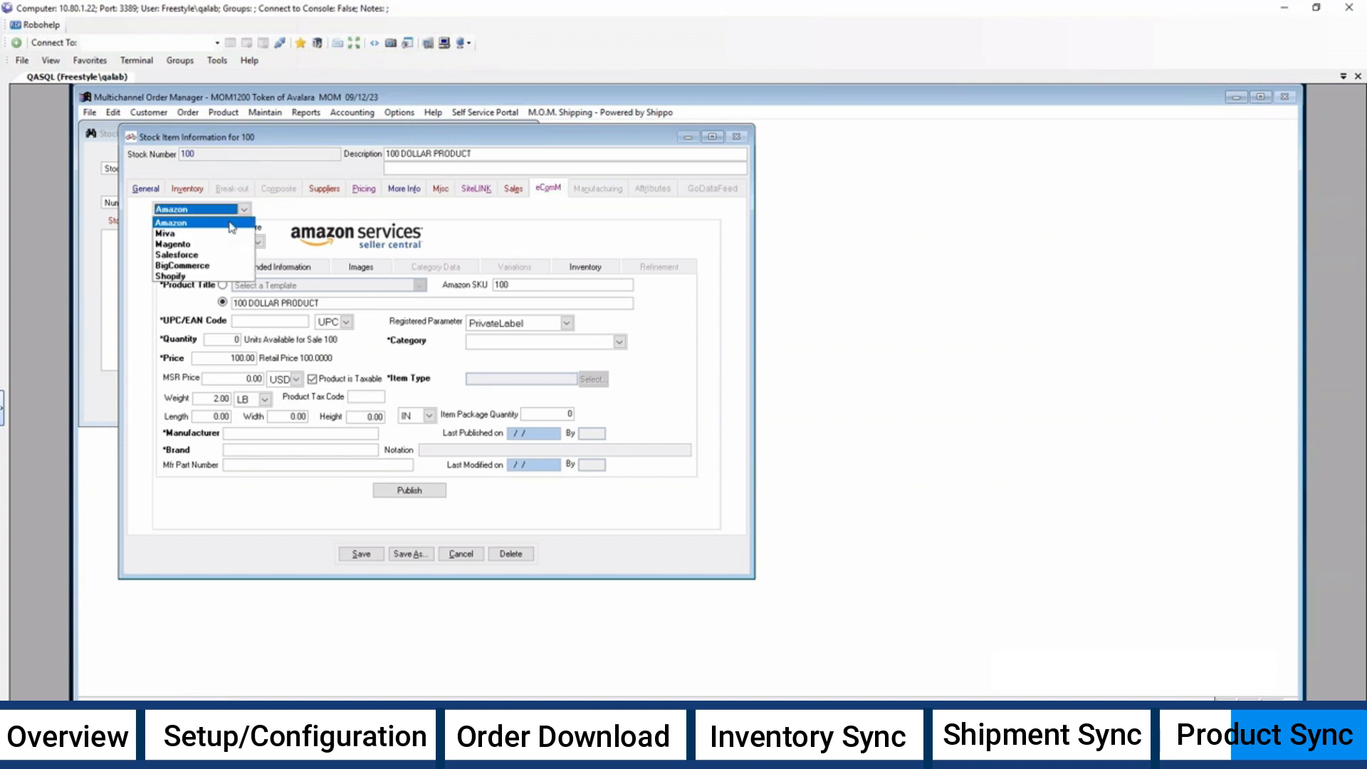
left_click(189, 279)
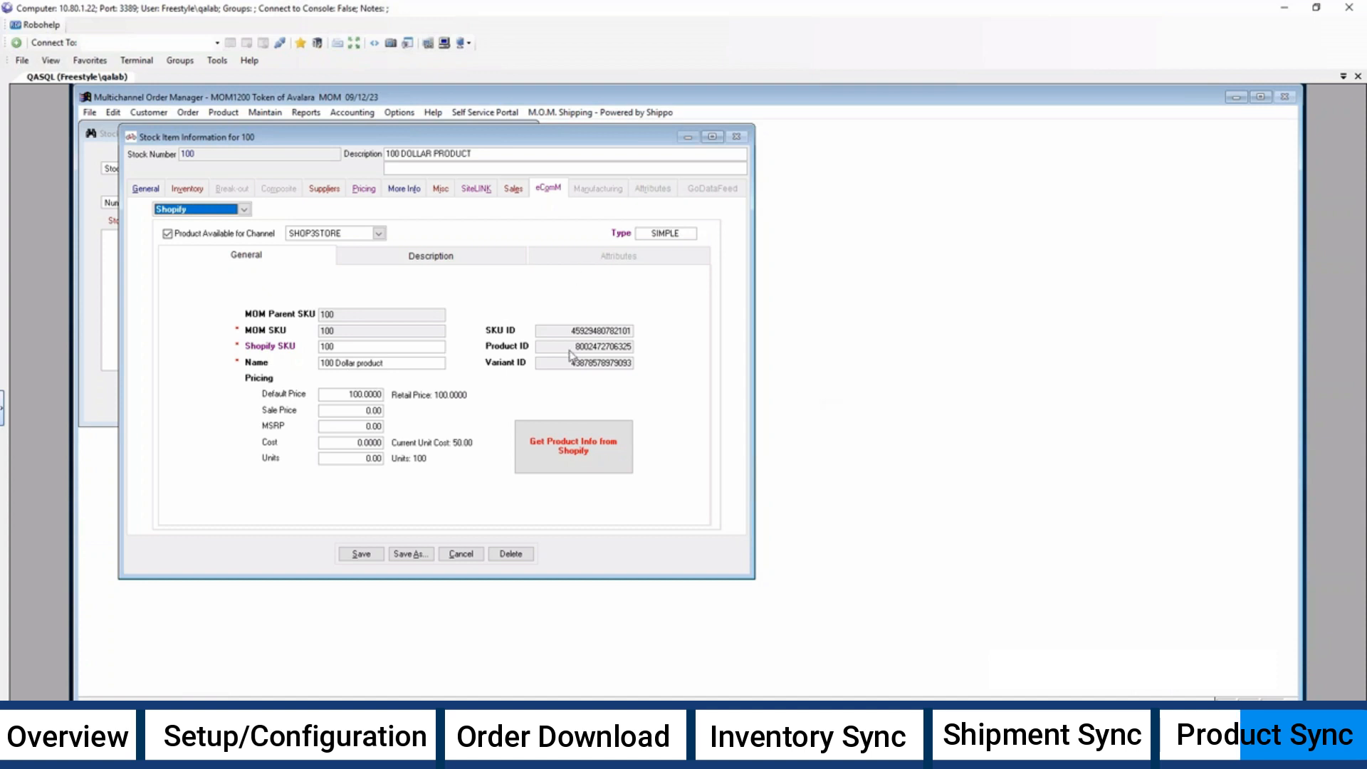
left_click(353, 555)
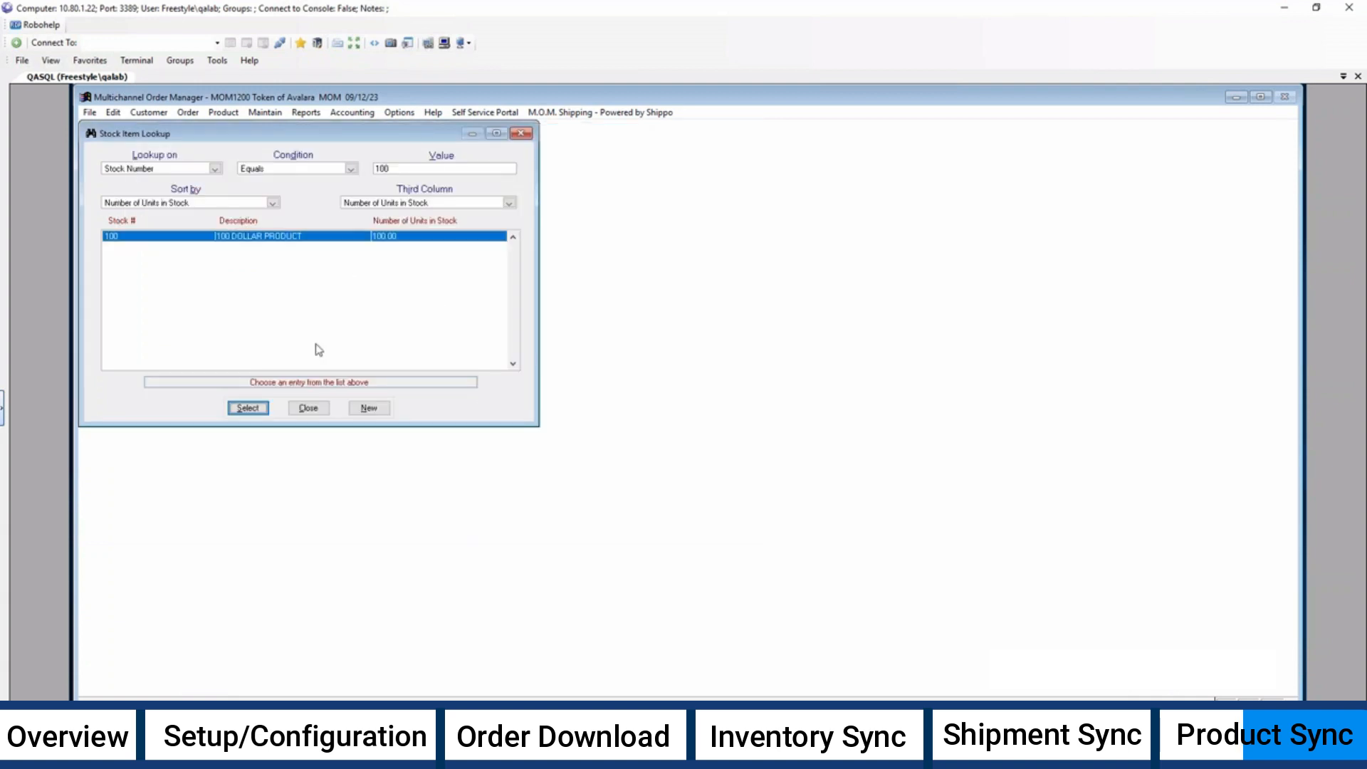
Clear the stock number lookup value and open item NEW-SKU176 from the full stock list
left_click_drag(398, 169, 344, 162)
key("Delete")
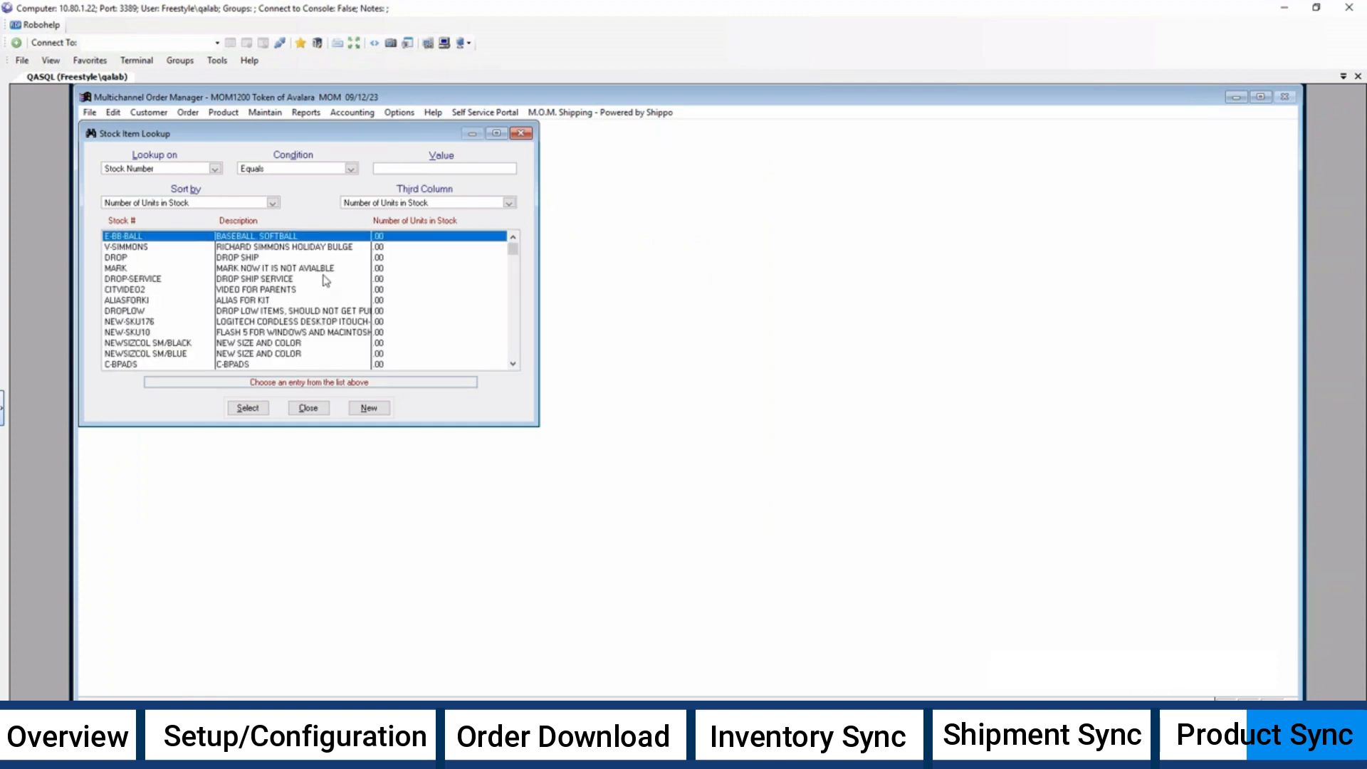
left_click(138, 322)
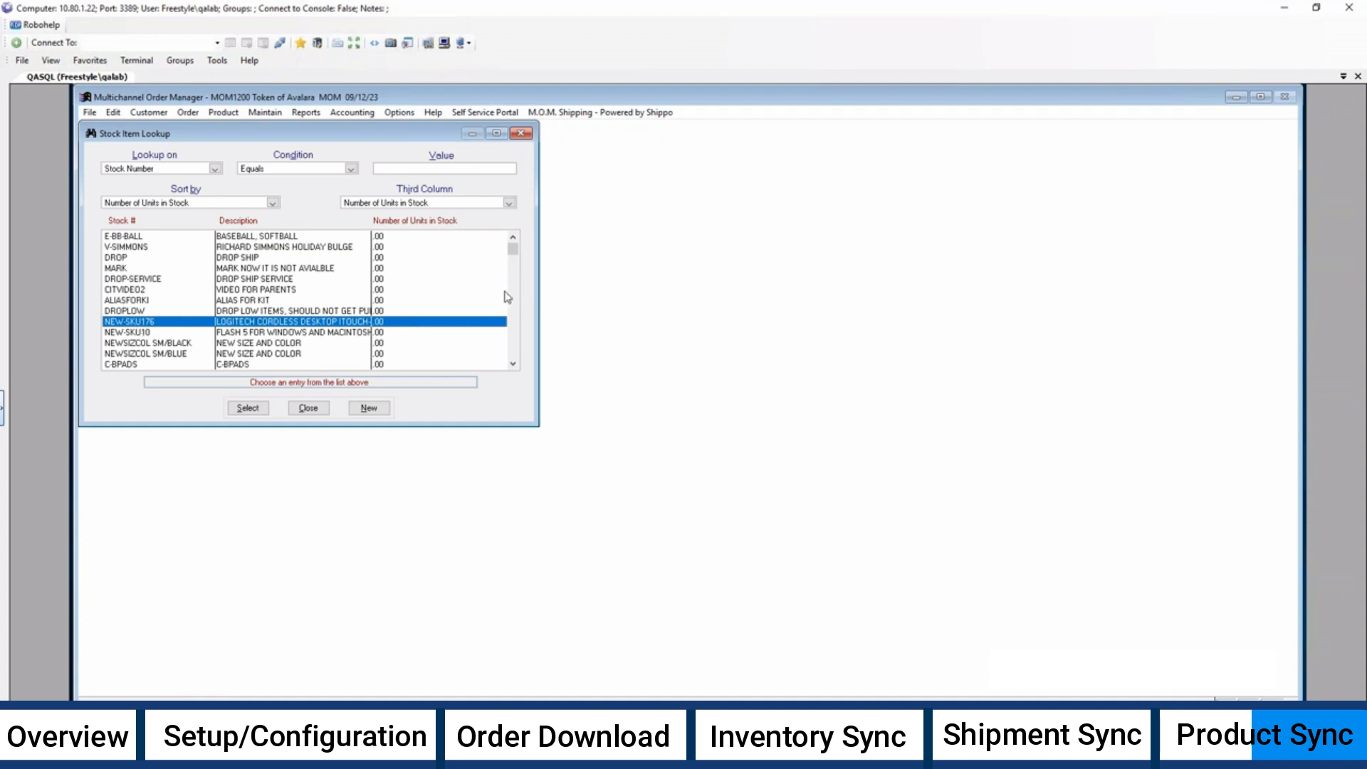
left_click(248, 408)
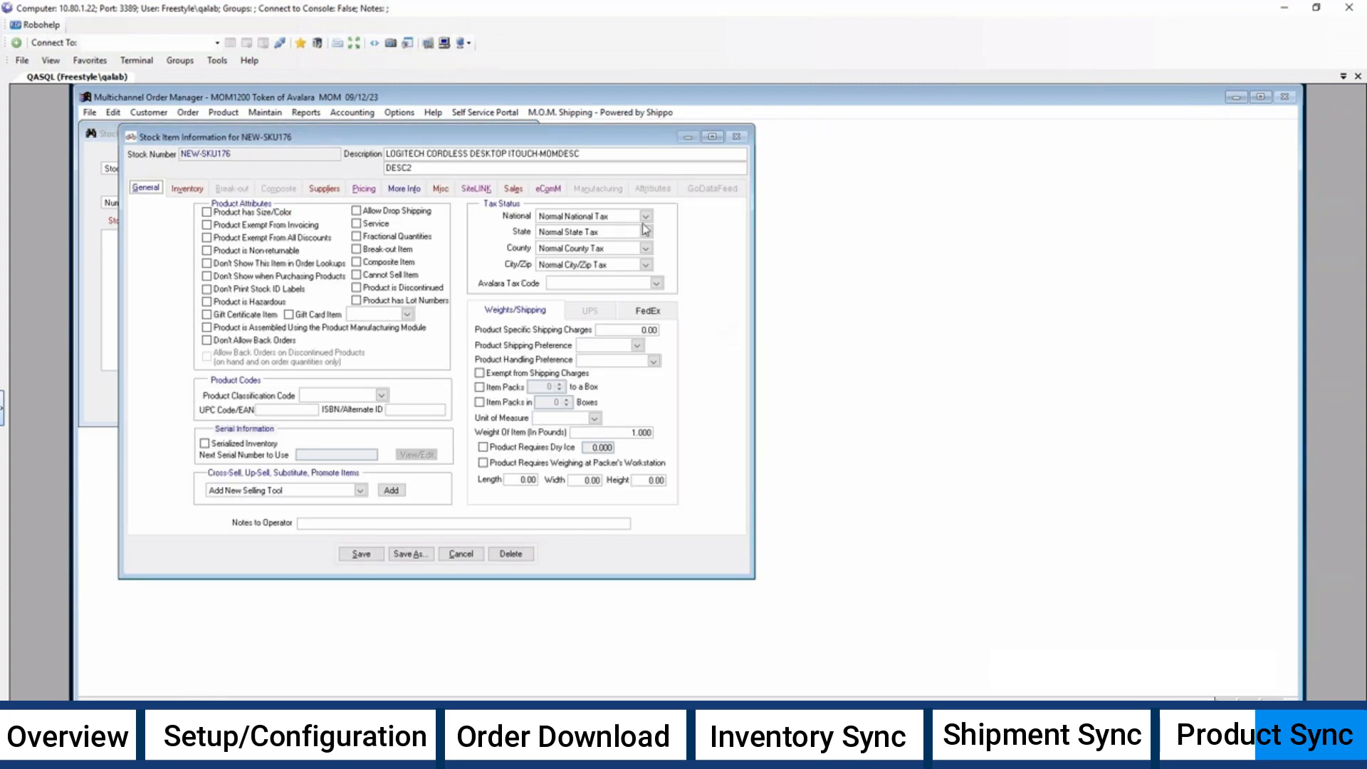
Make NEW-SKU176 available for the Shopify channel SHOP3STORE in its eCommerce settings
left_click(555, 189)
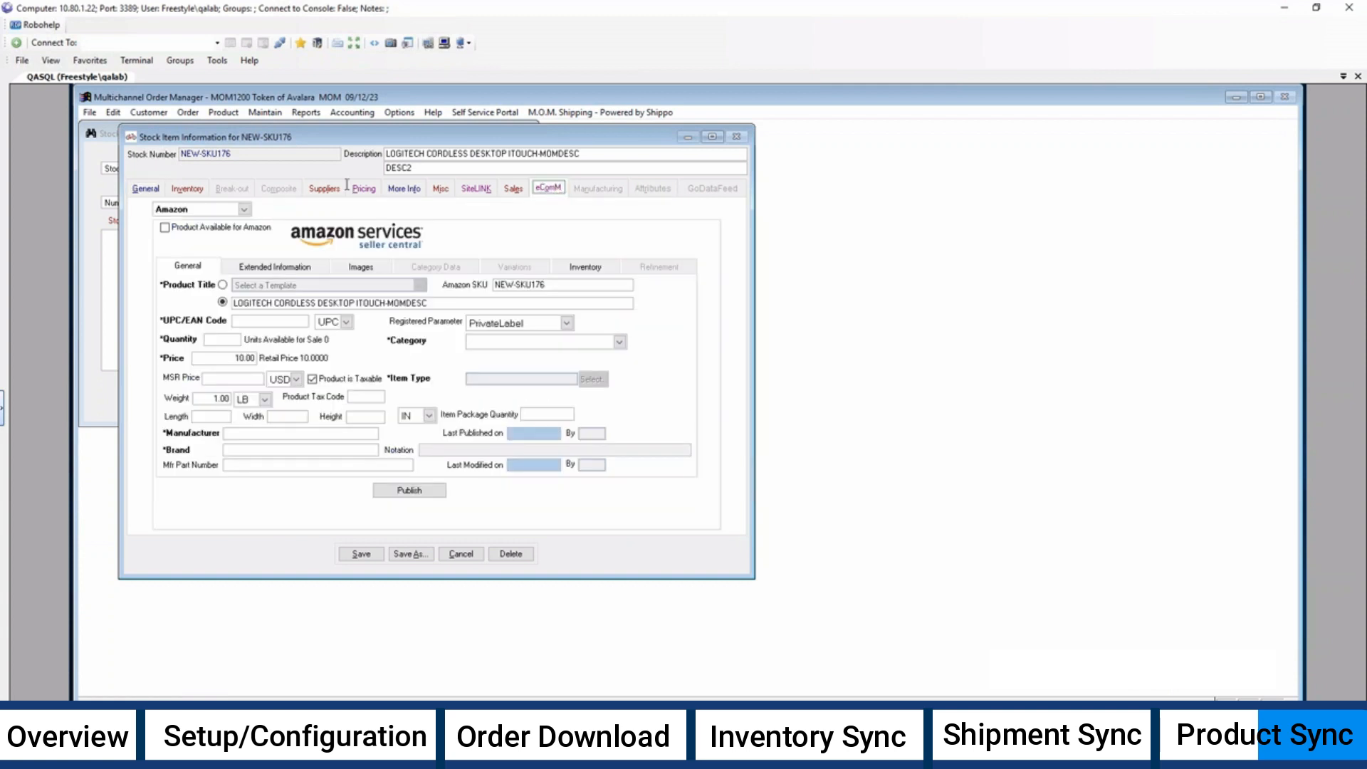
left_click(244, 208)
left_click(193, 277)
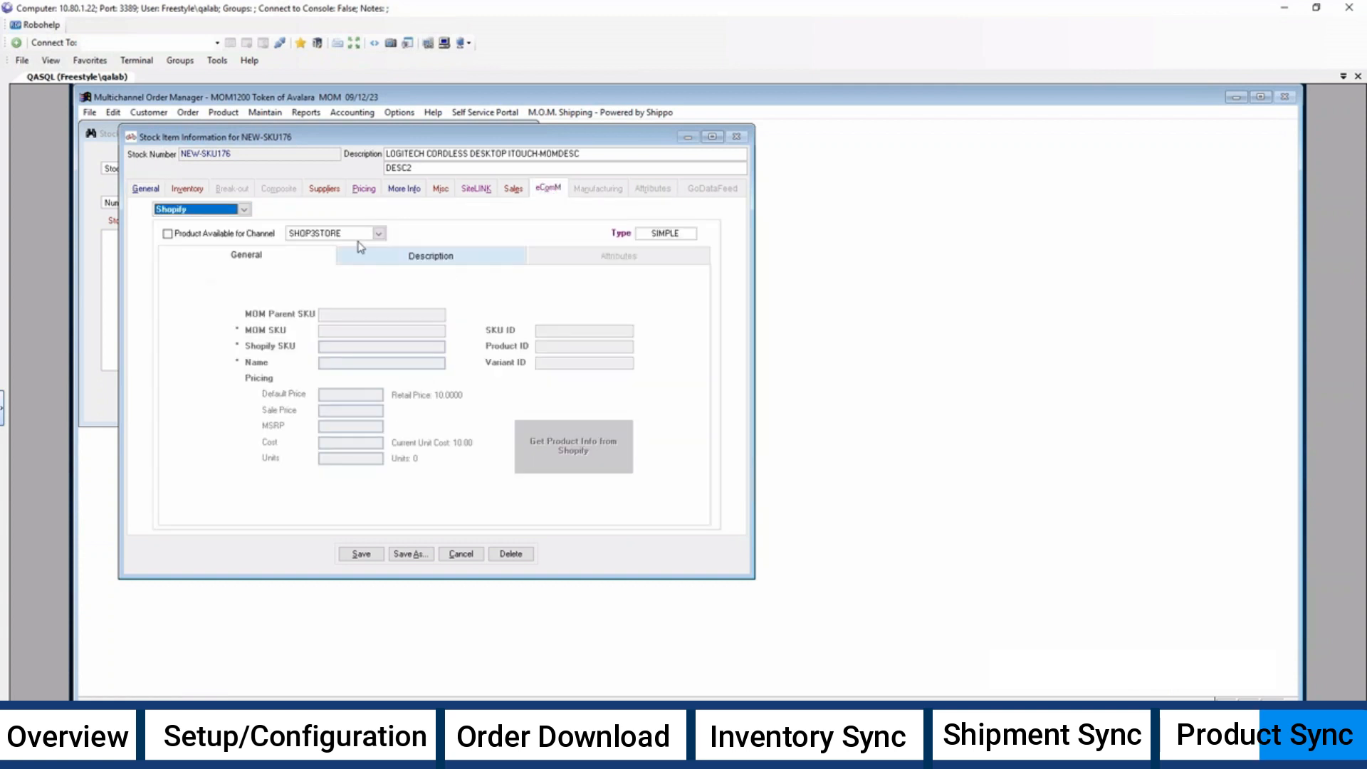
left_click(186, 234)
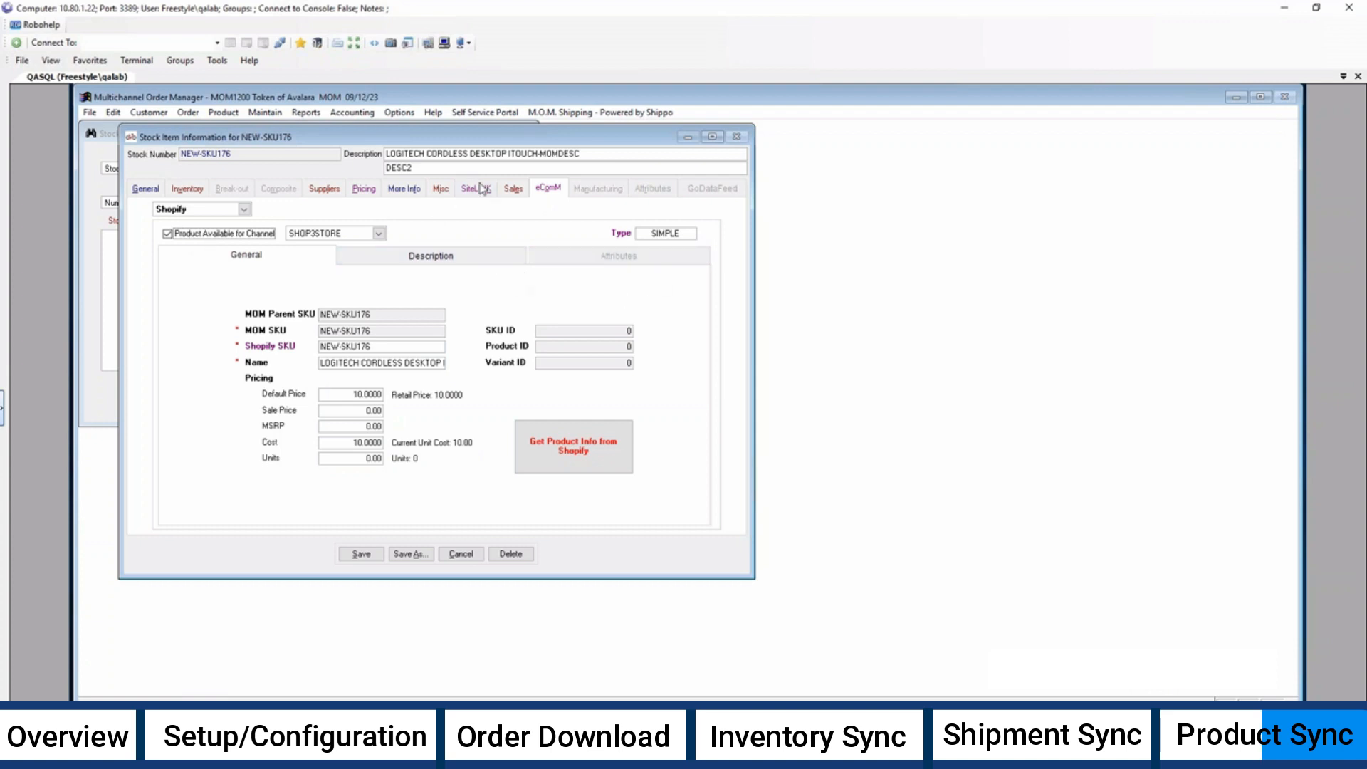
Copy the item's description lines, LOGITECH CORDLESS DESKTOP ITOUCH-MOMDESC and DESC2, into its Shopify description and save the item
left_click(460, 258)
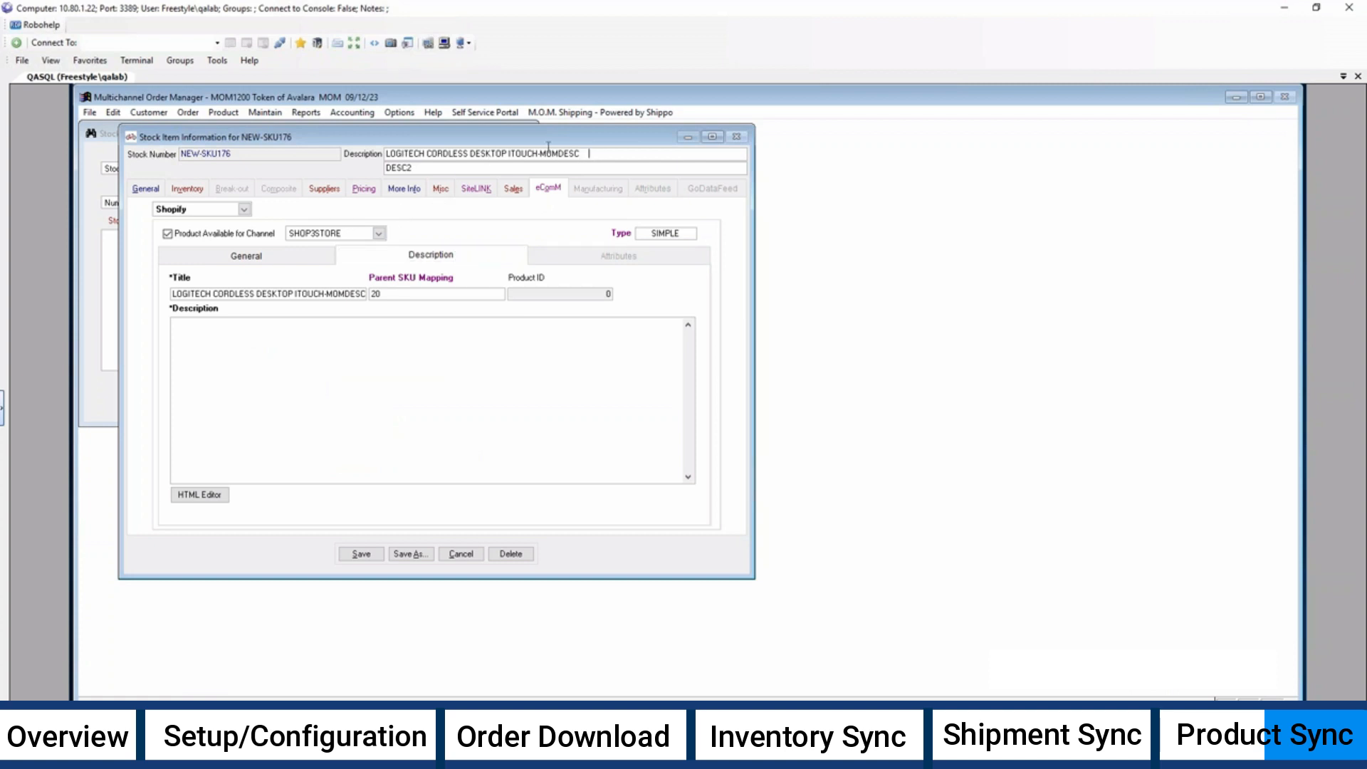
left_click(549, 152)
key("ctrl+c")
left_click(342, 340)
key("ctrl+v")
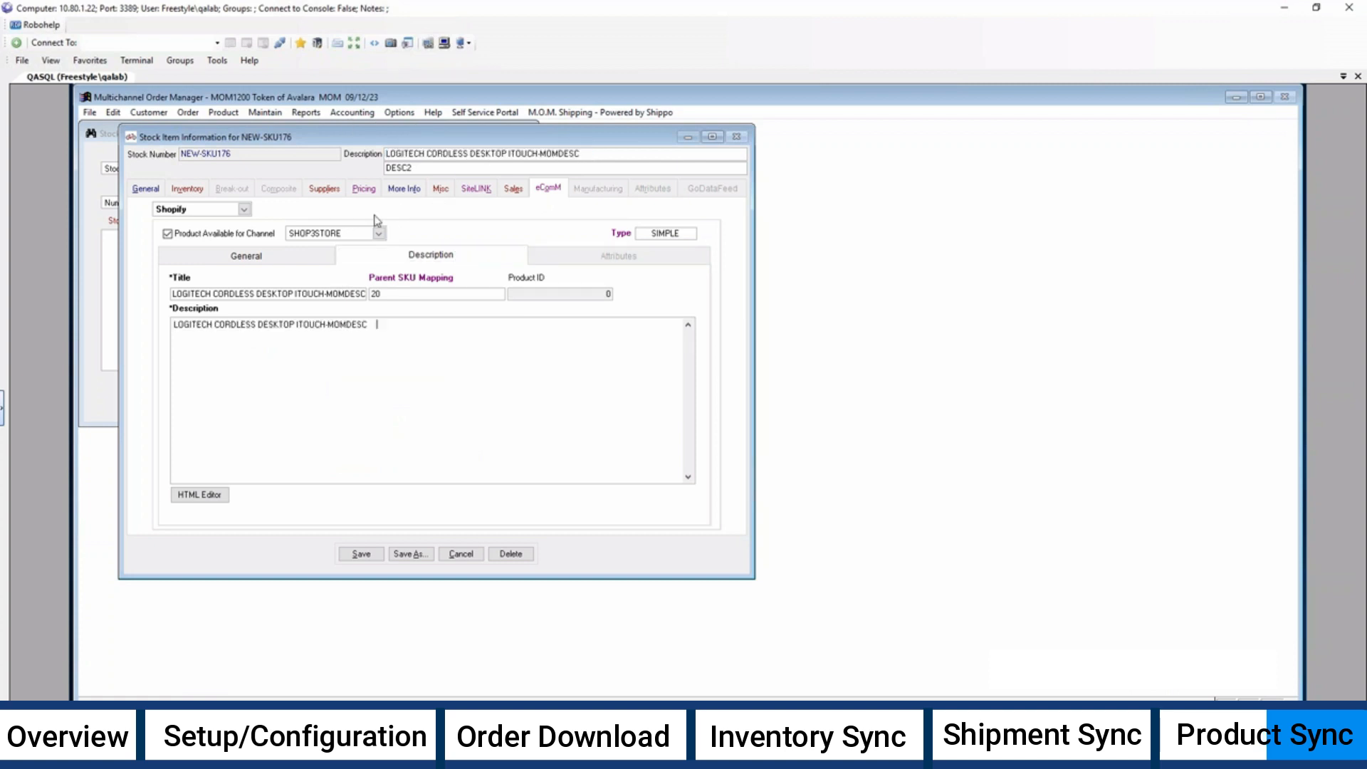
double_click(405, 167)
key("ctrl+c")
left_click(377, 325)
key("ctrl+v")
left_click(297, 255)
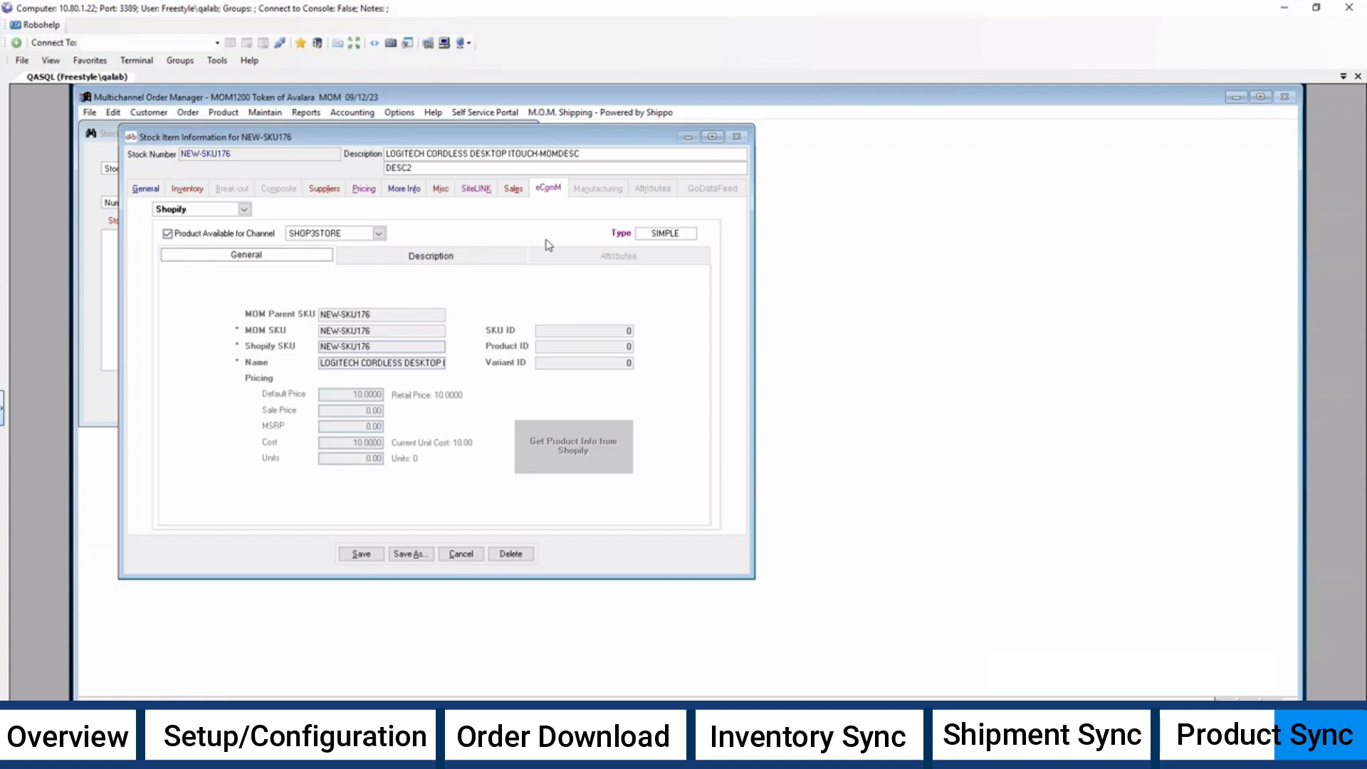
left_click(360, 554)
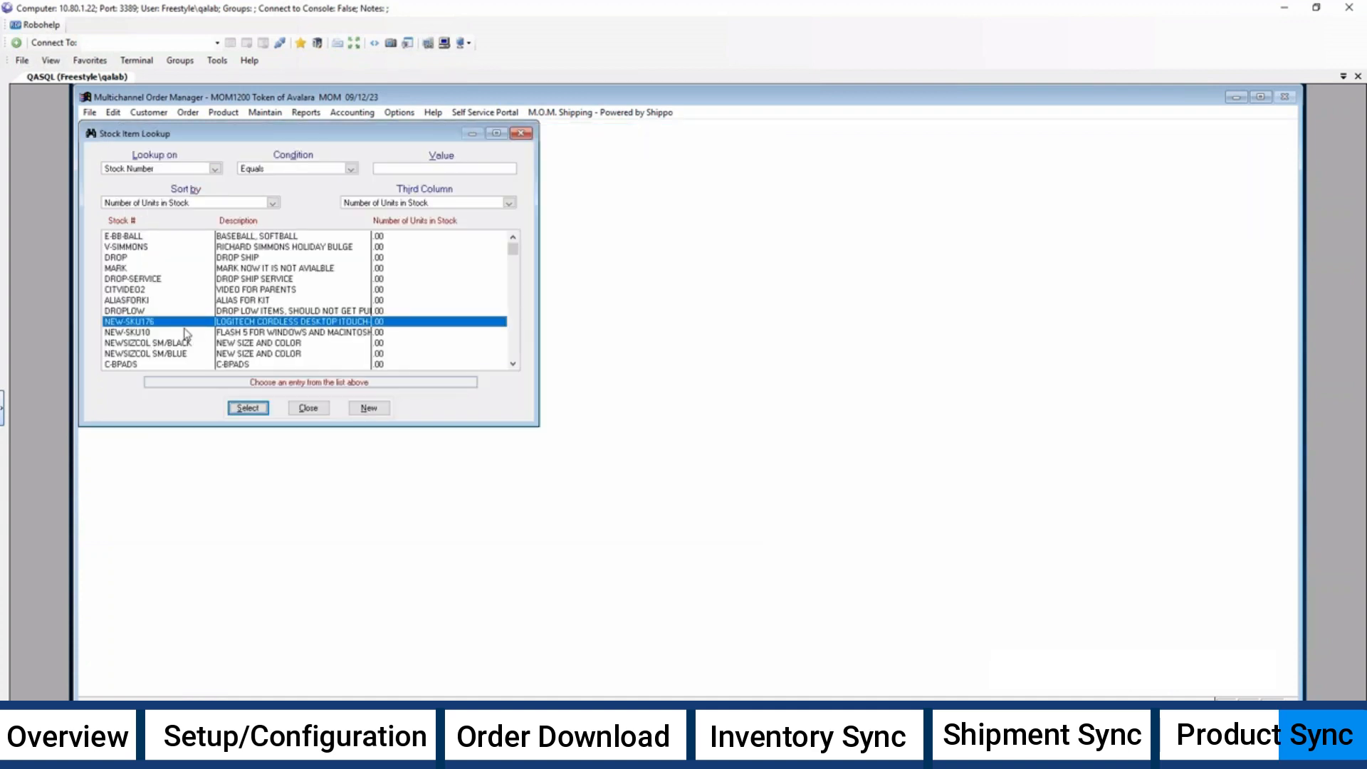
Close the stock item lookup
left_click(309, 408)
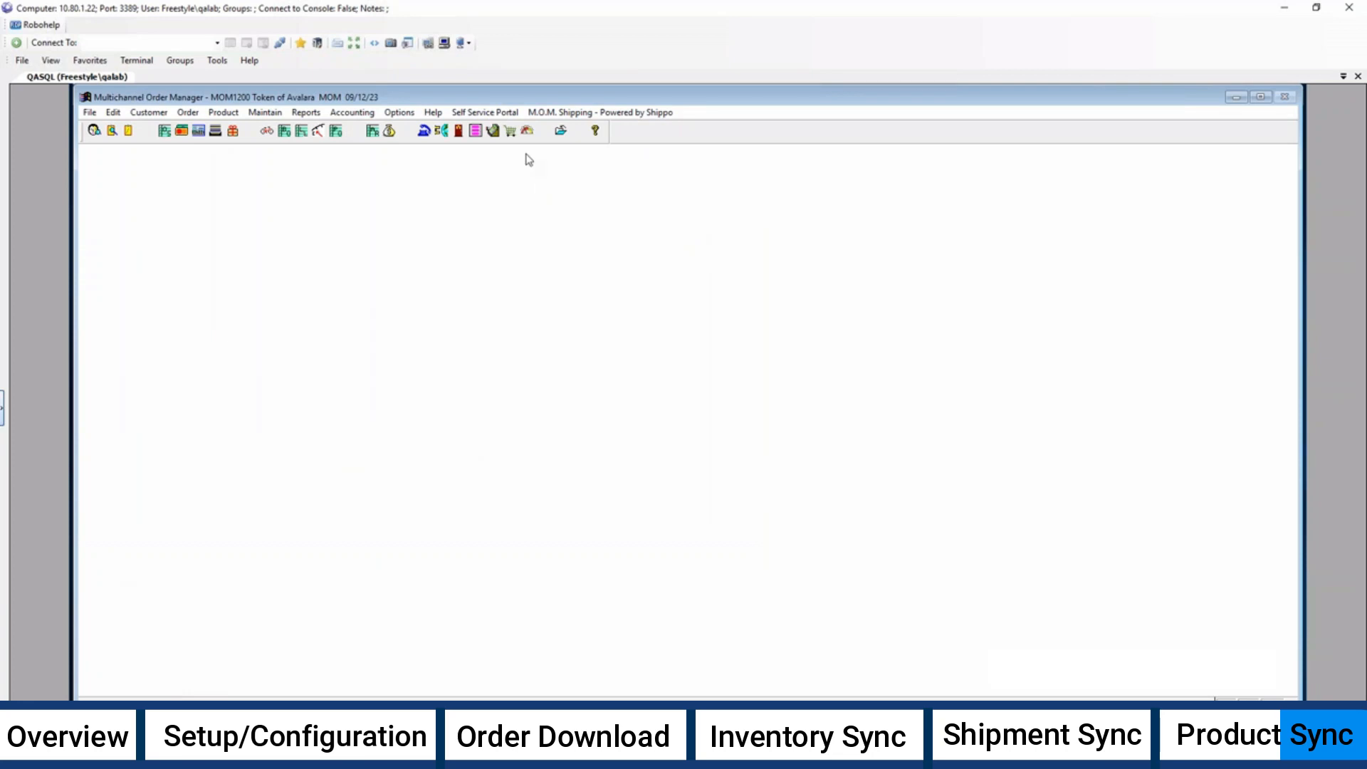
left_click(510, 131)
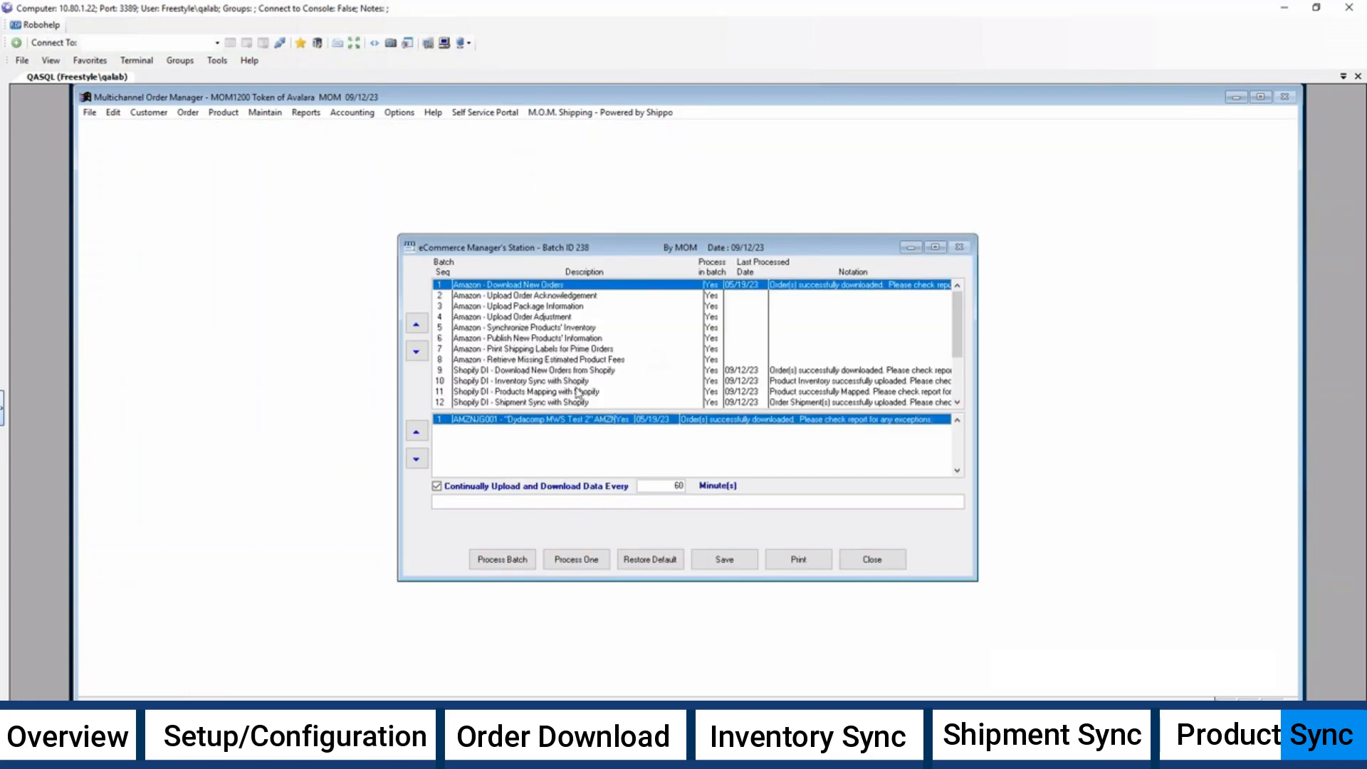
left_click(540, 403)
scroll(545, 404, "down", 1)
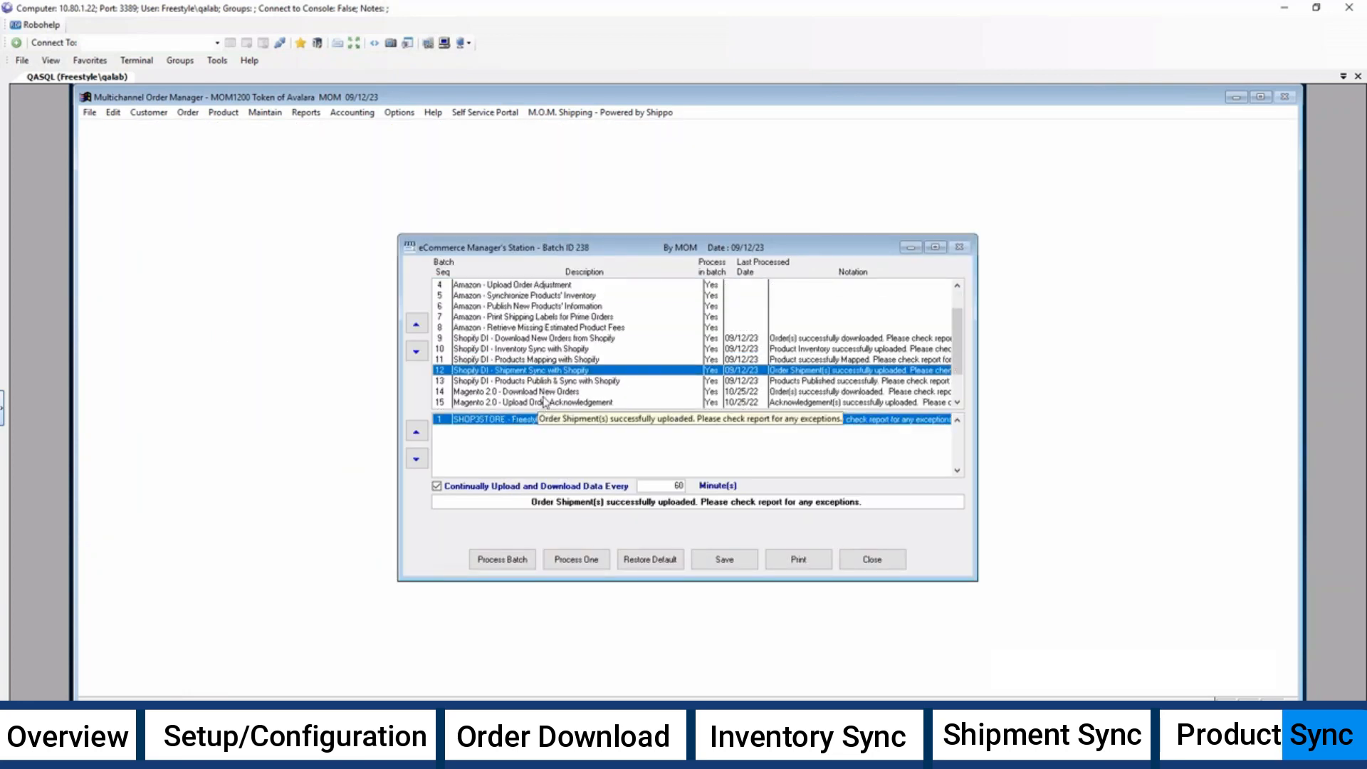
left_click(560, 381)
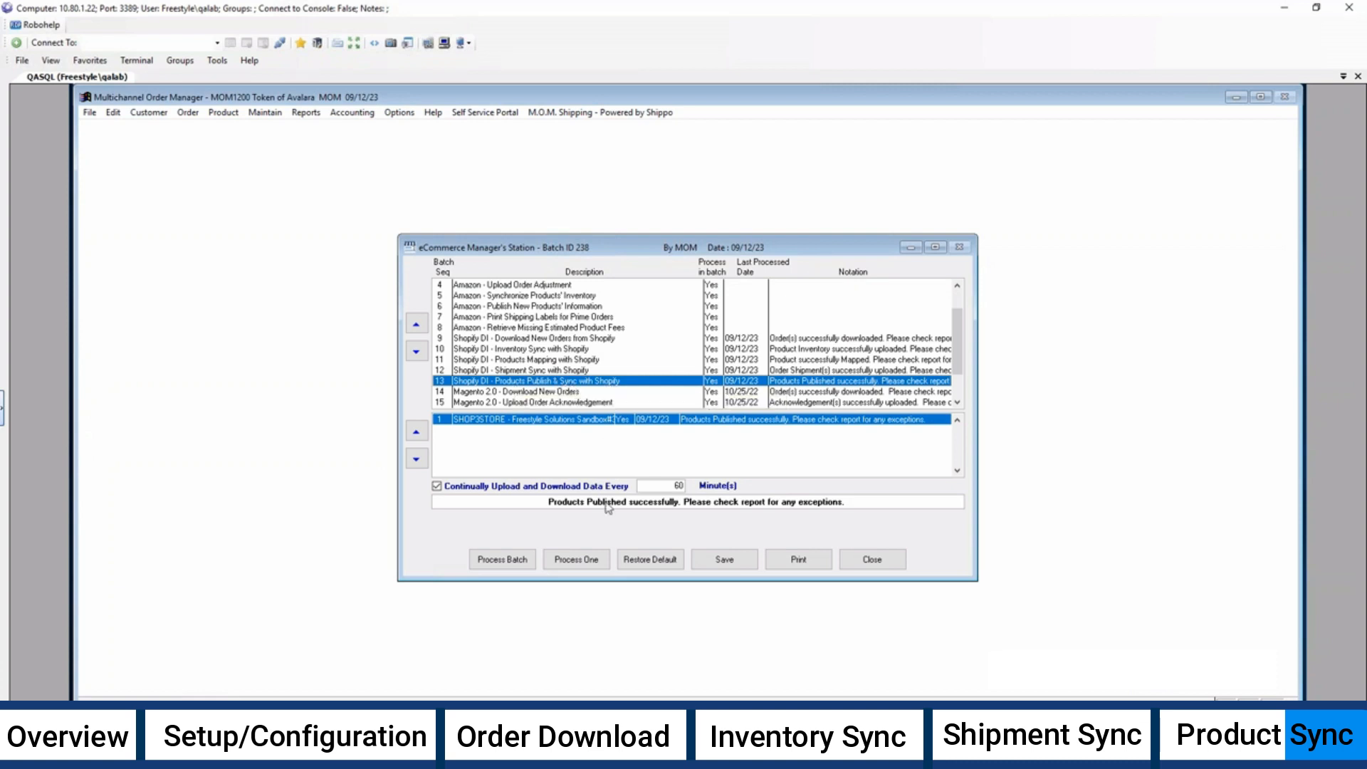
left_click(872, 560)
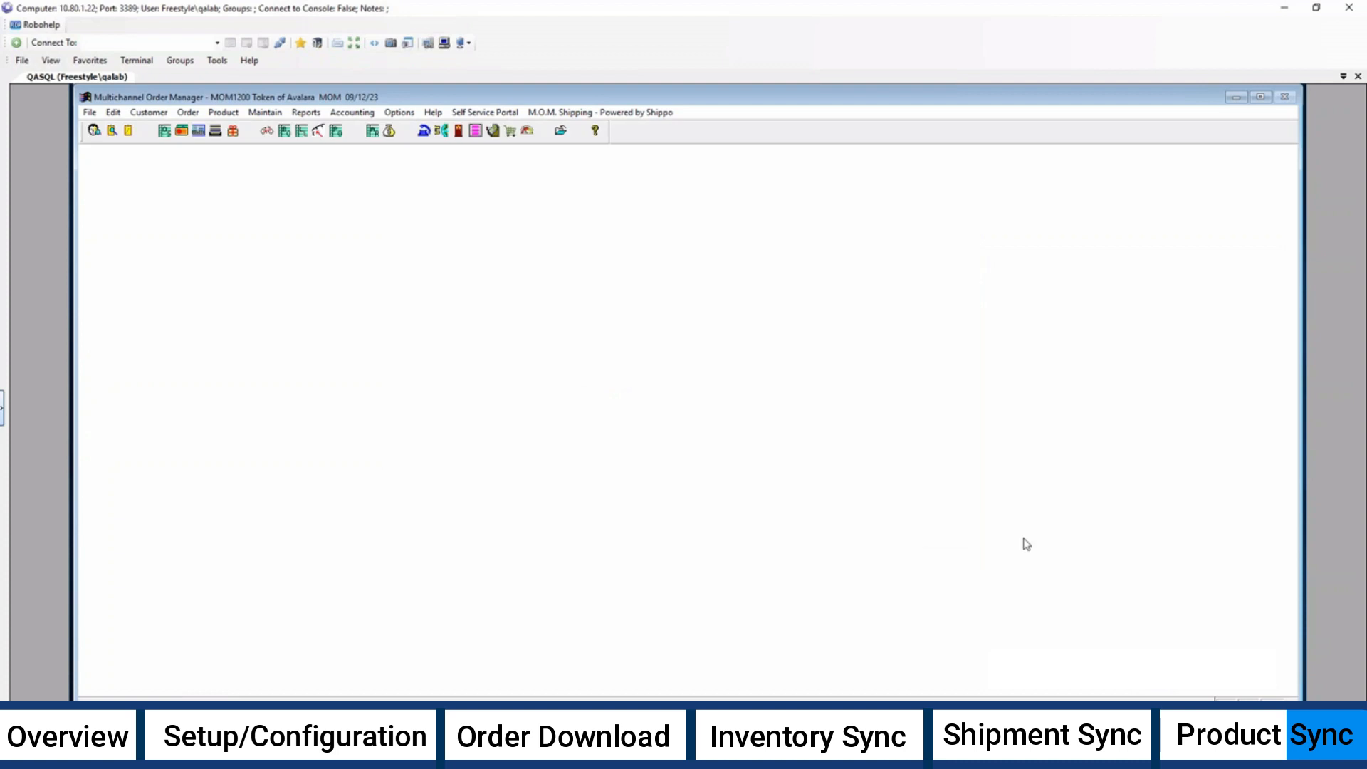
Open the product synchronization settings of the Shopify integration and set the product filter to Custom Field Filter
left_click(397, 112)
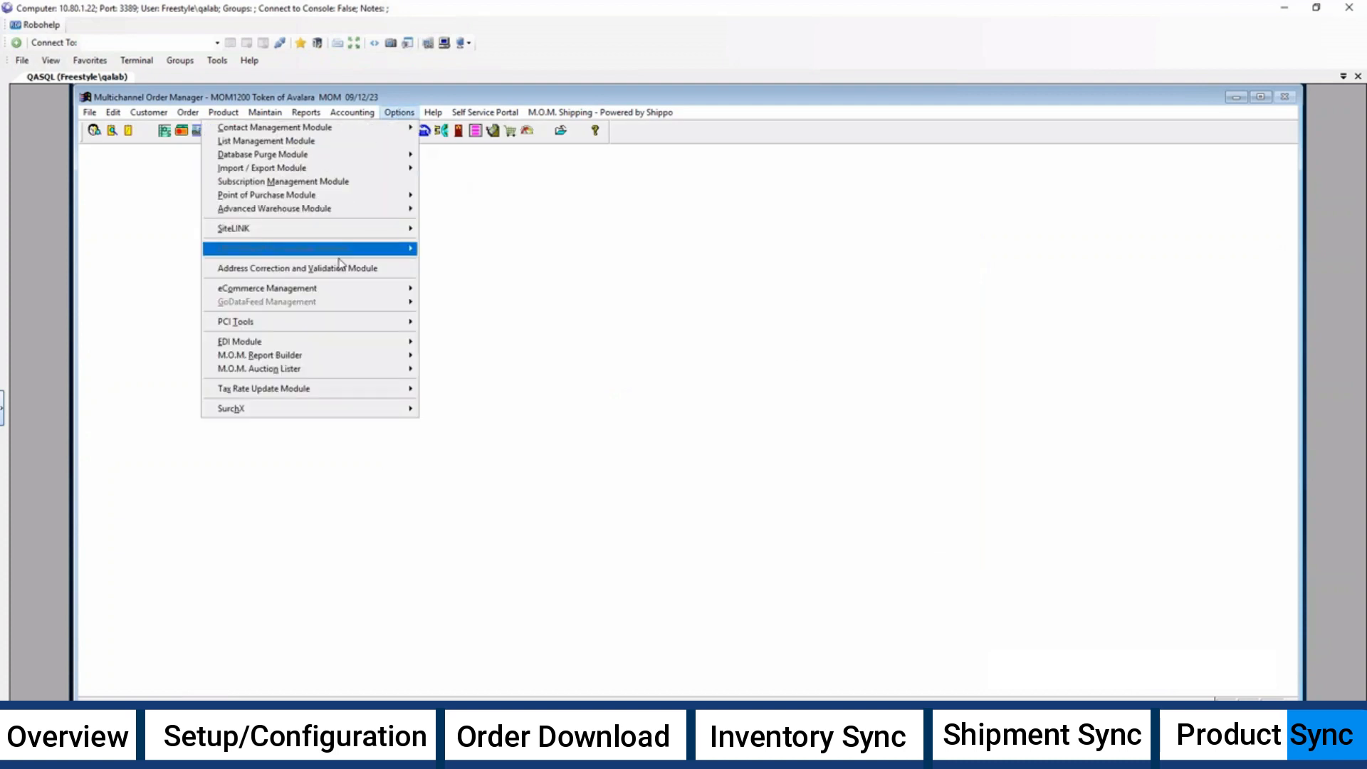
mouse_move(335, 289)
left_click(434, 289)
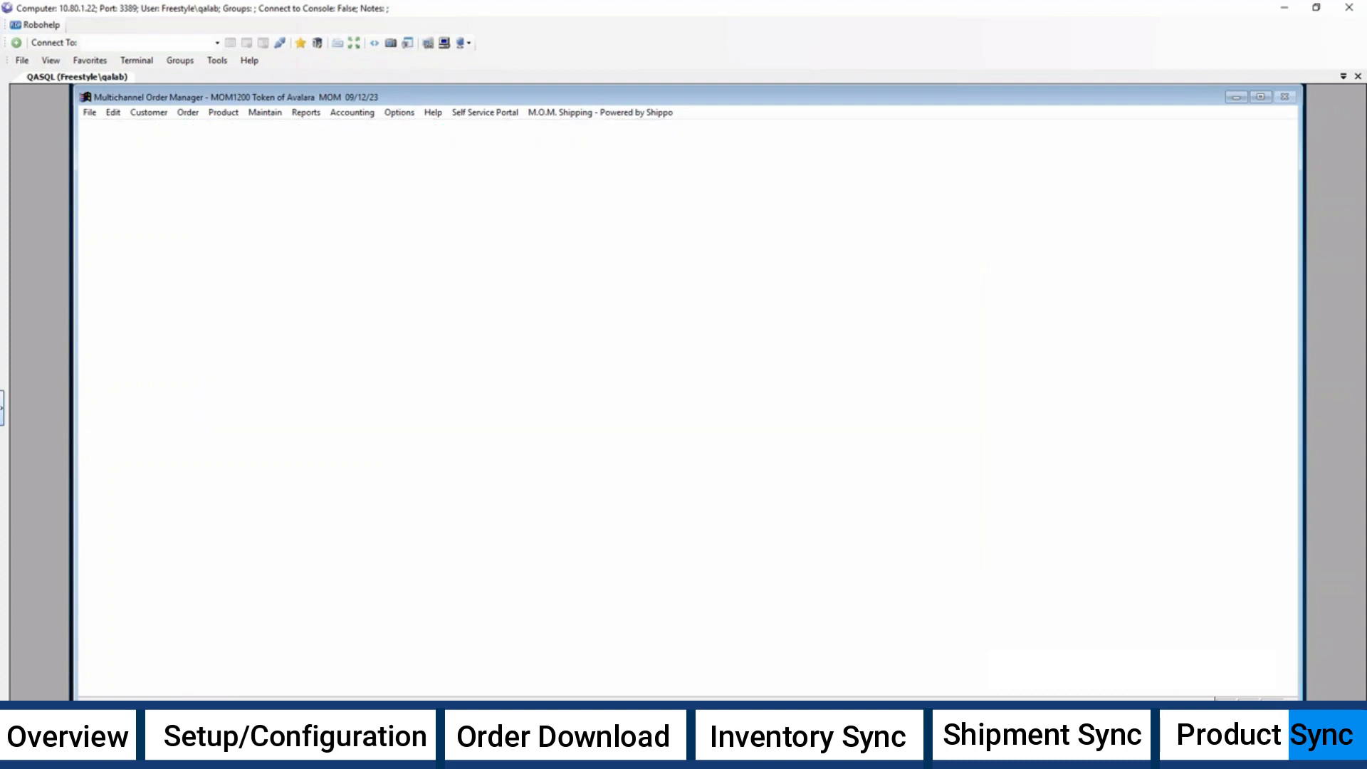
left_click(531, 155)
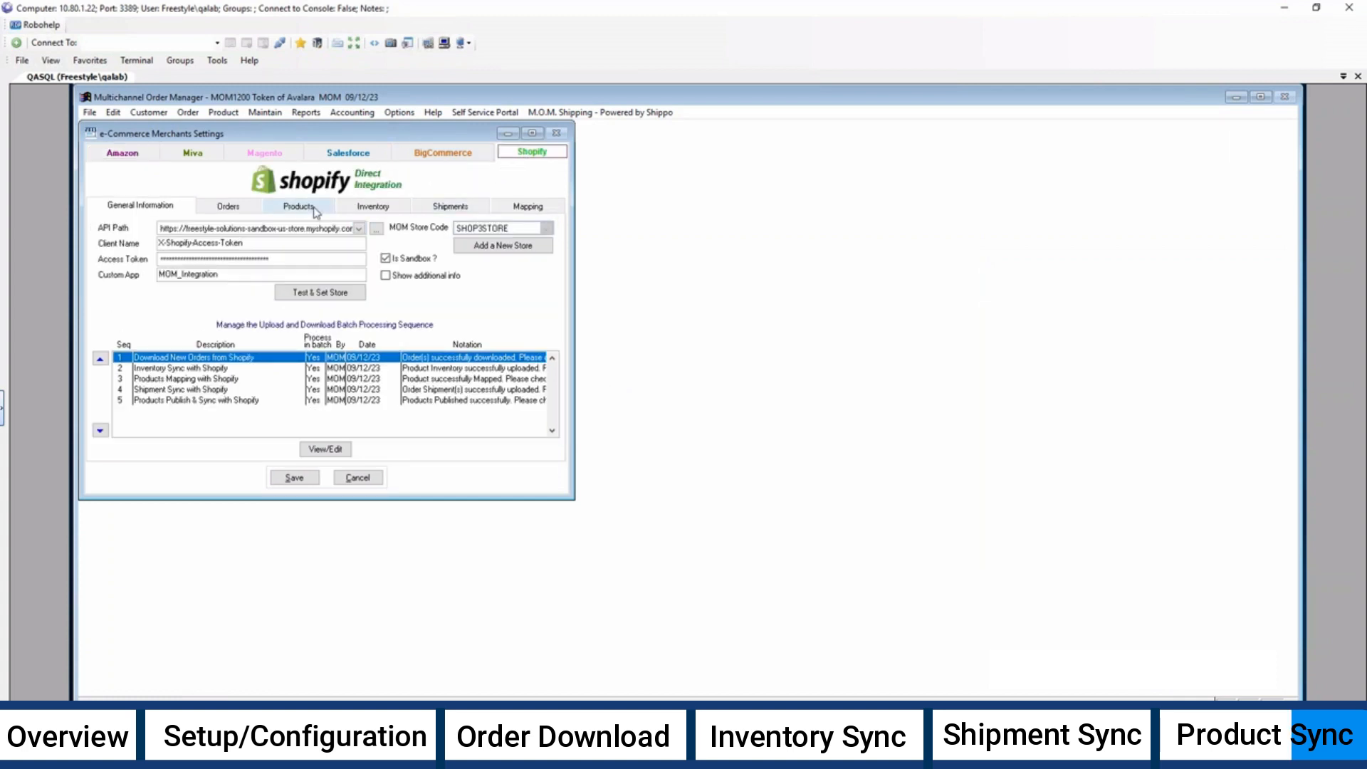
left_click(316, 211)
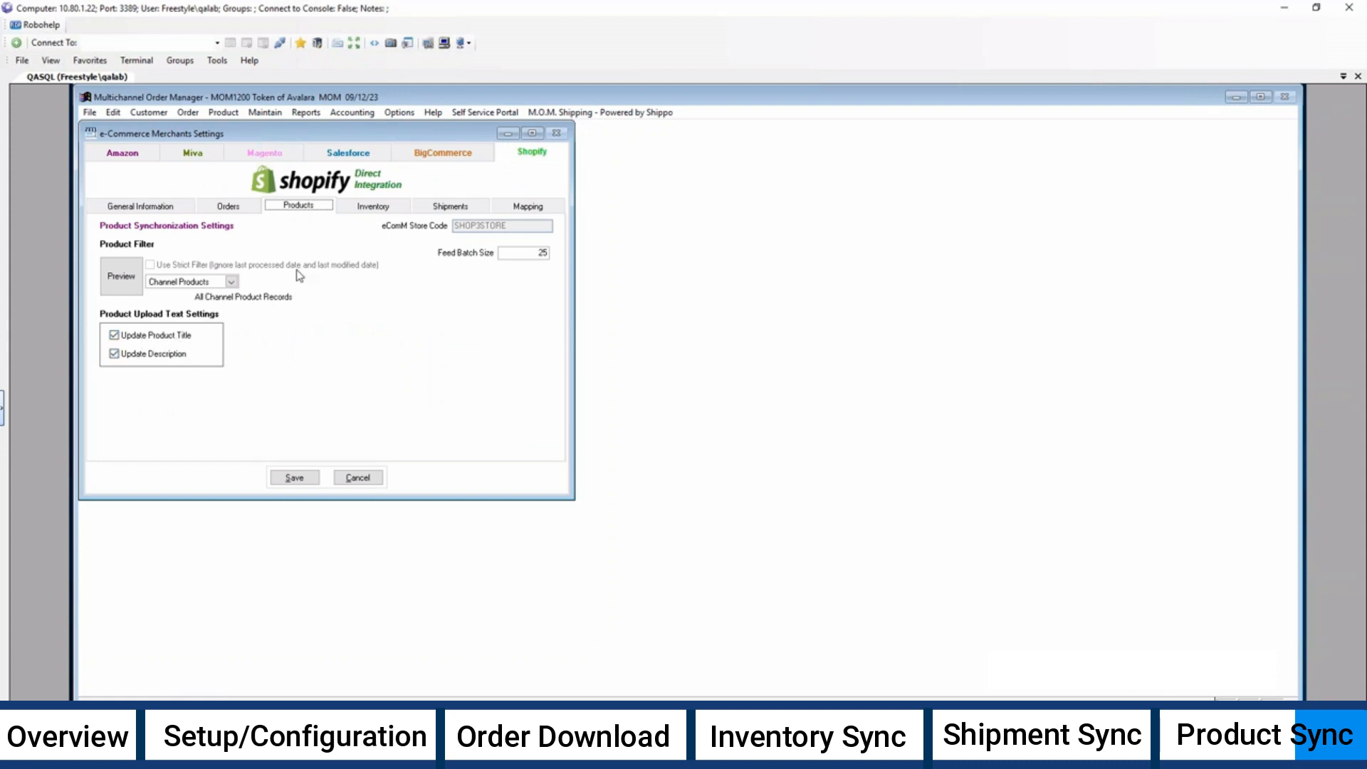
left_click(231, 283)
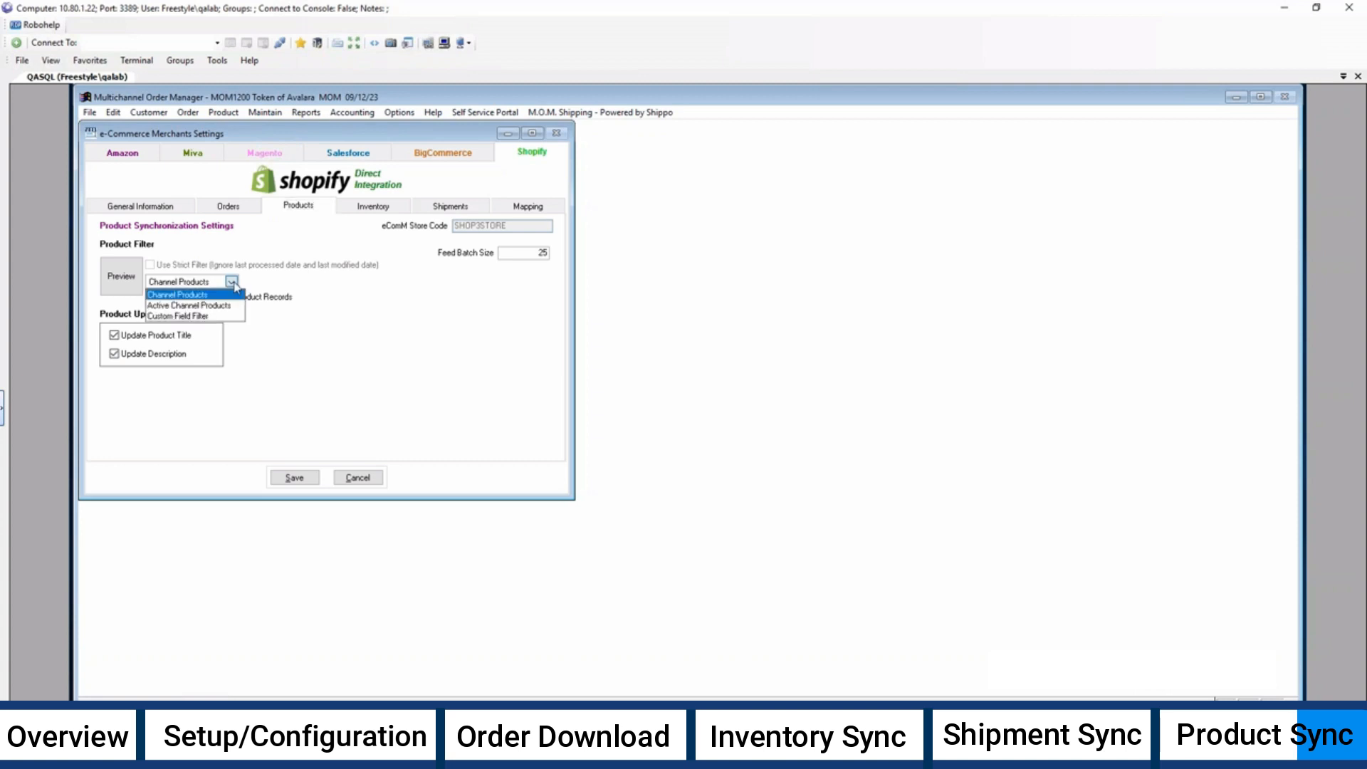
left_click(209, 318)
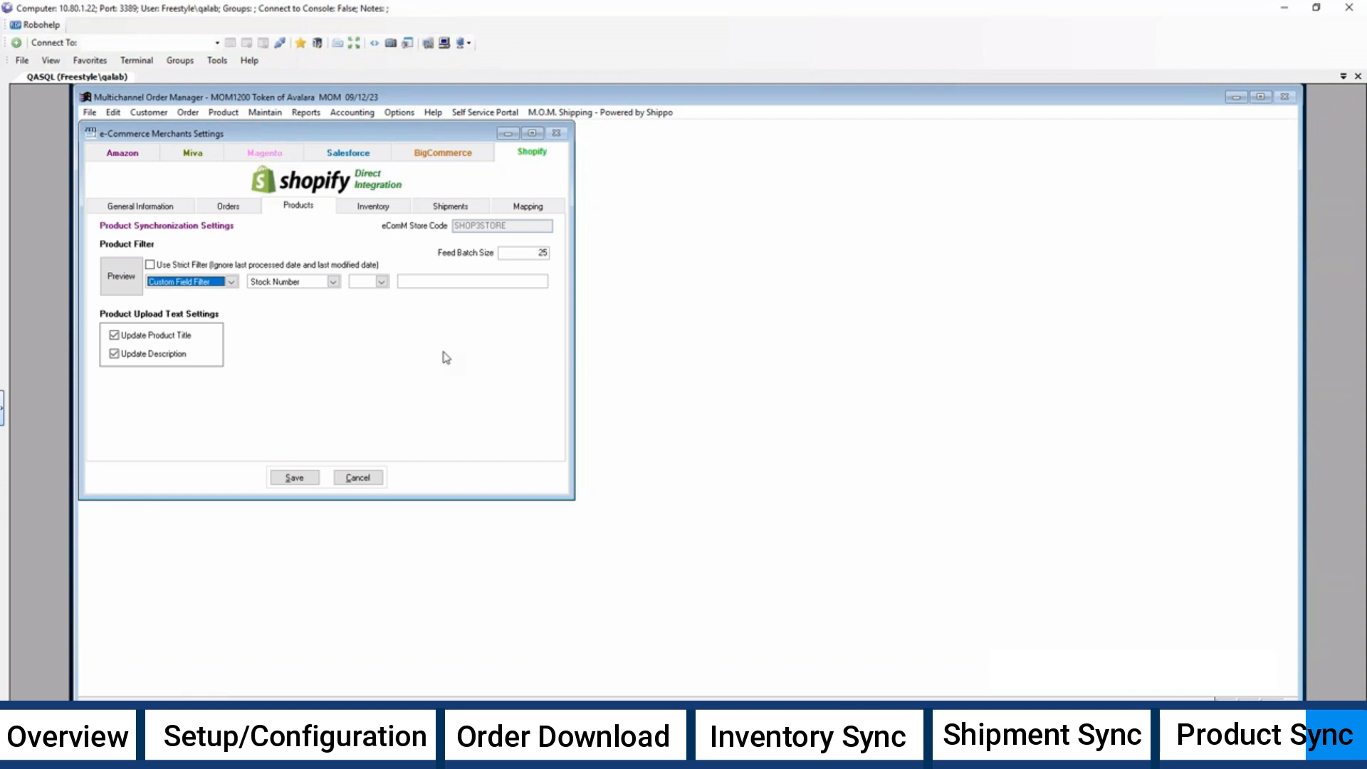
Define the custom product filter as Stock Number LIKE NEW%
left_click(381, 282)
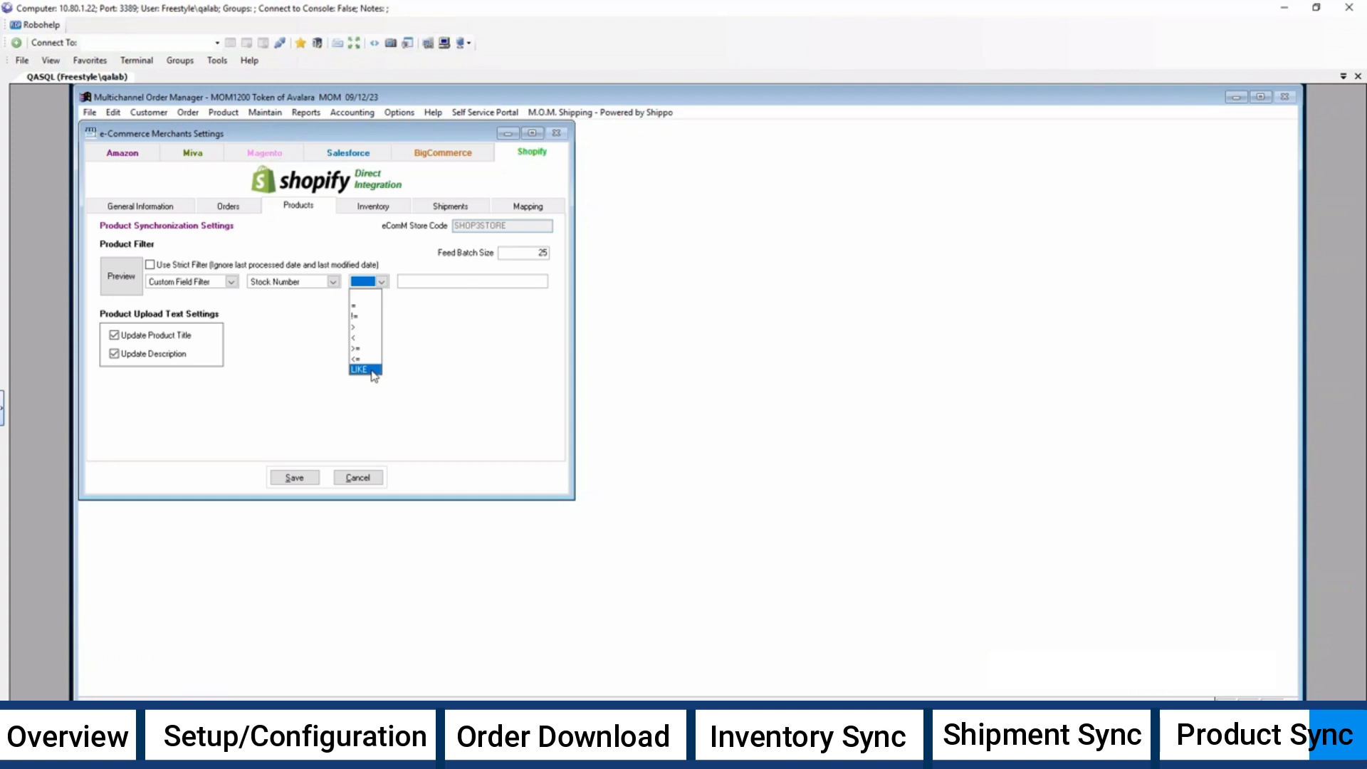
left_click(374, 370)
left_click(409, 280)
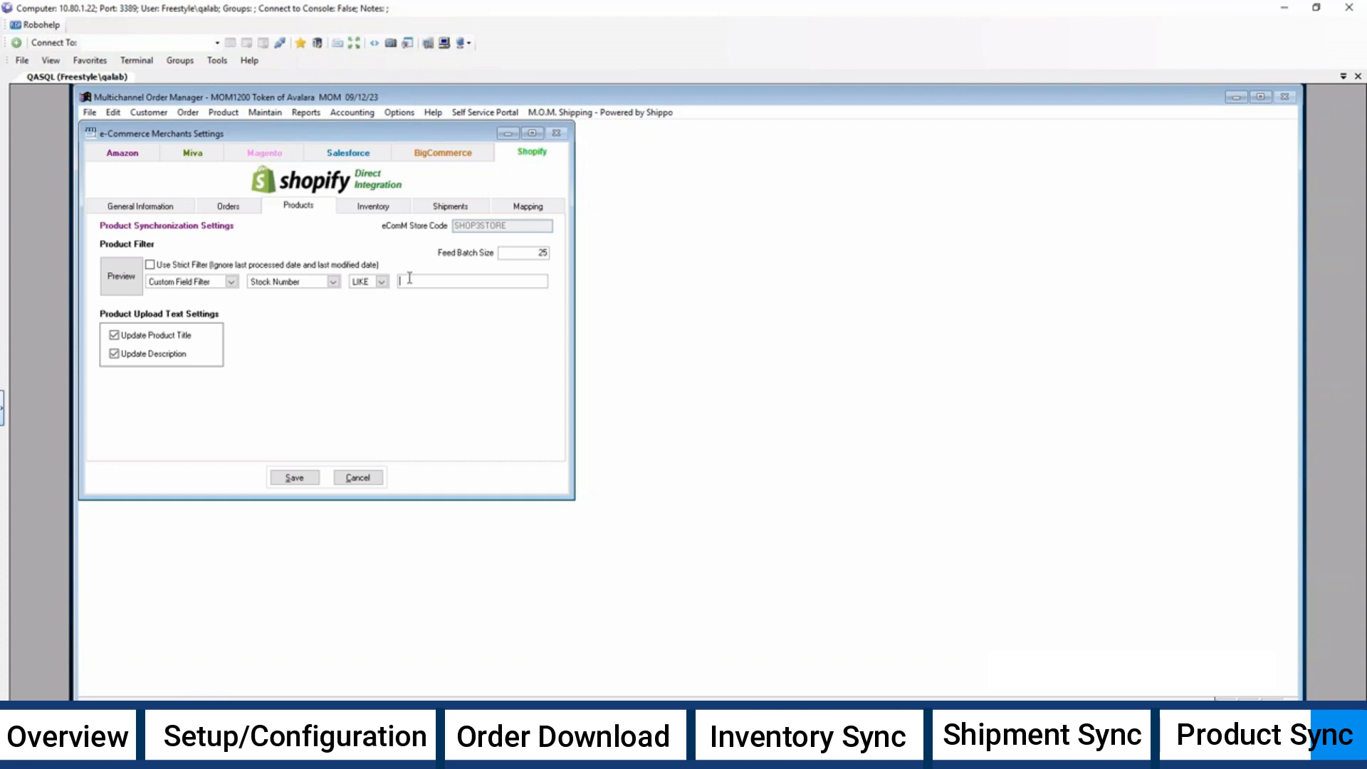
type("NEW%")
Preview the products matching the filter, enable Use Strict Filter, and save the Shopify settings
left_click(113, 287)
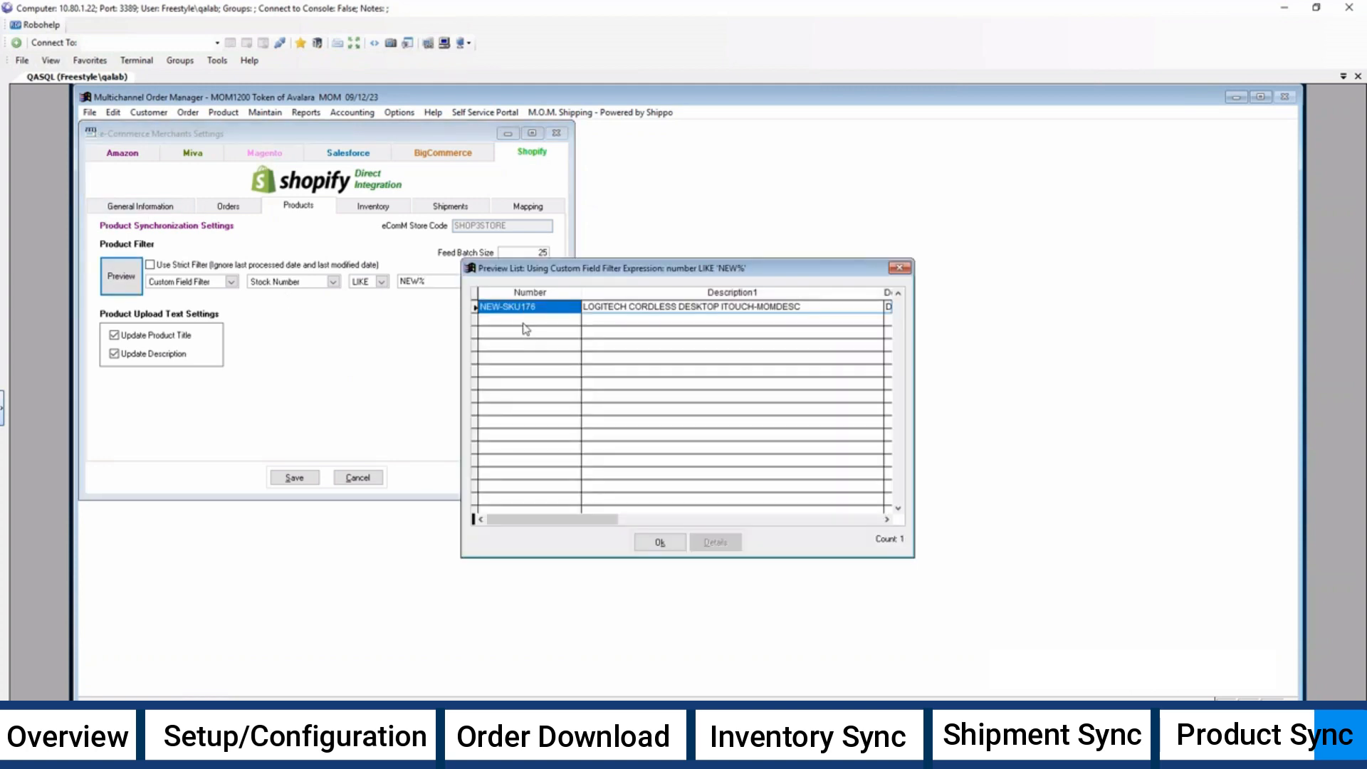
left_click(660, 543)
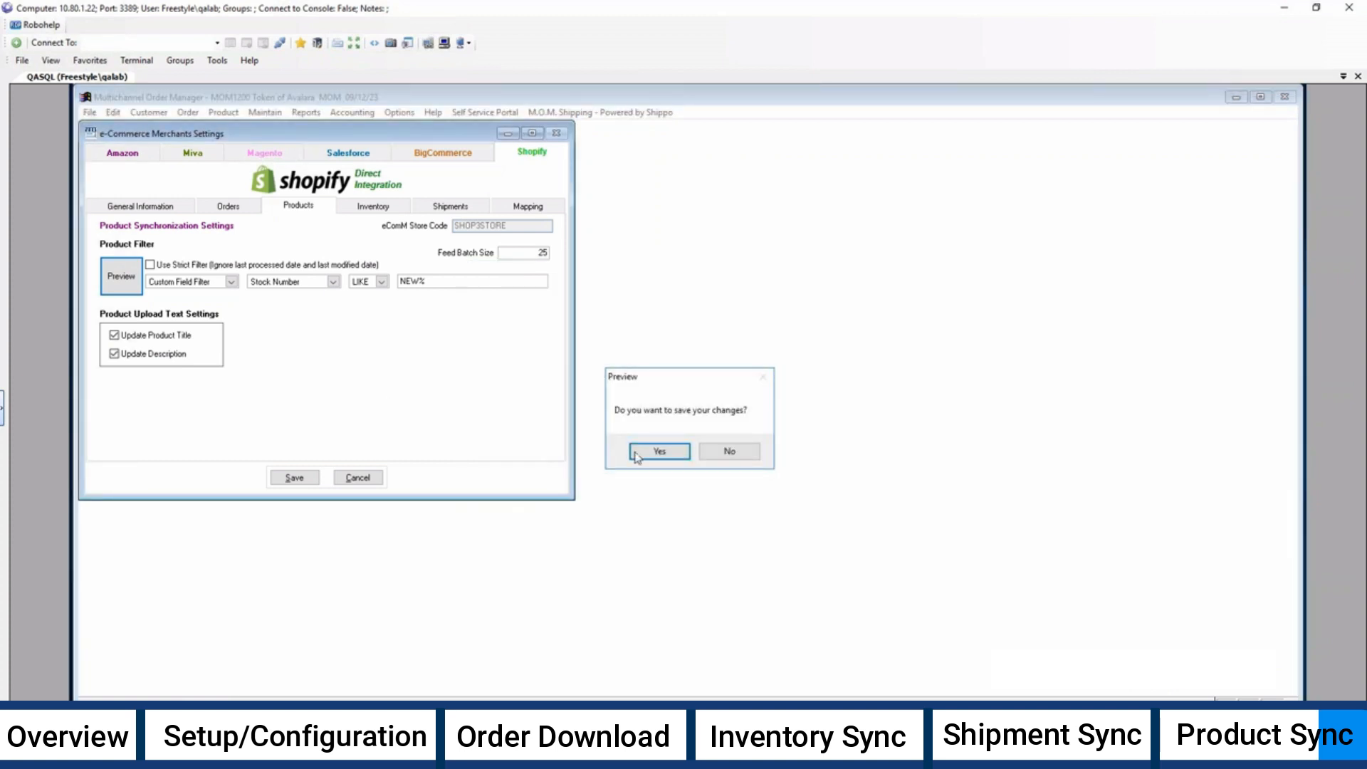
left_click(659, 452)
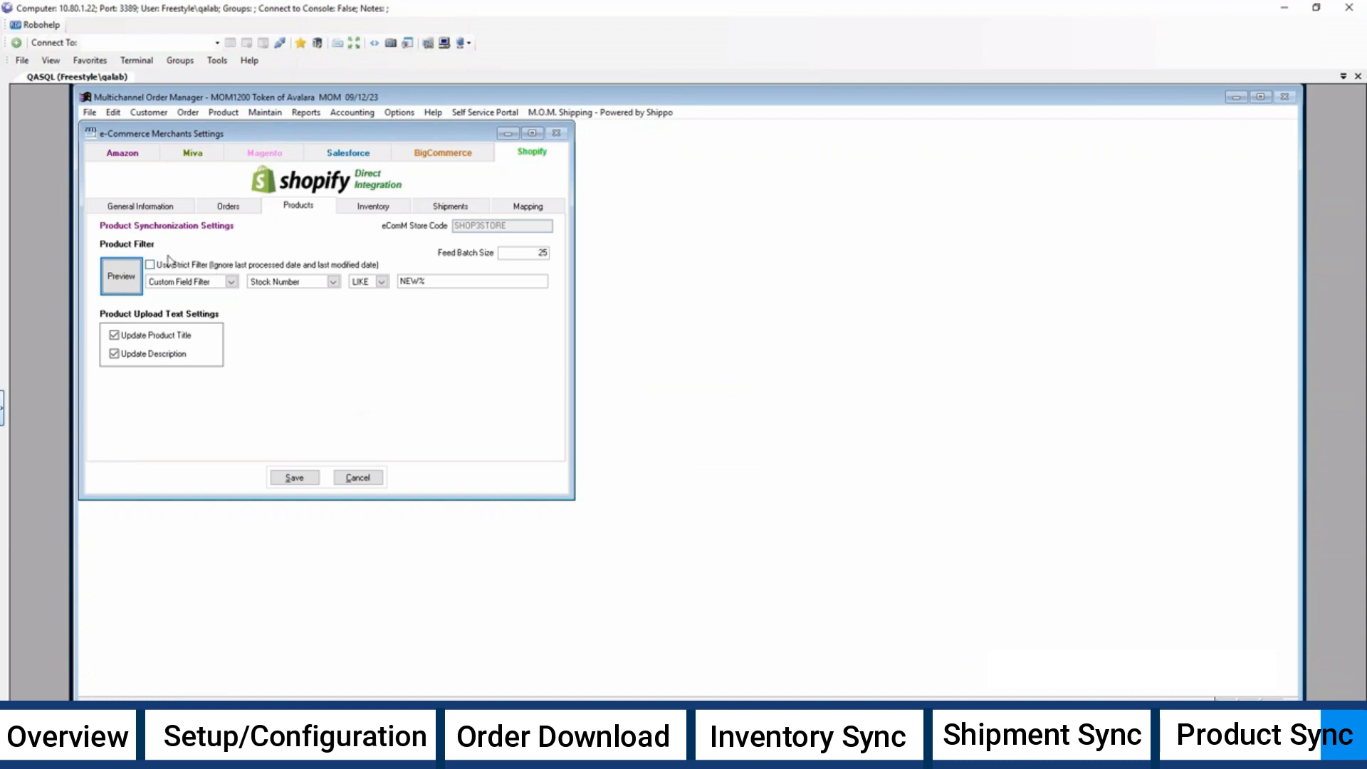
left_click(175, 265)
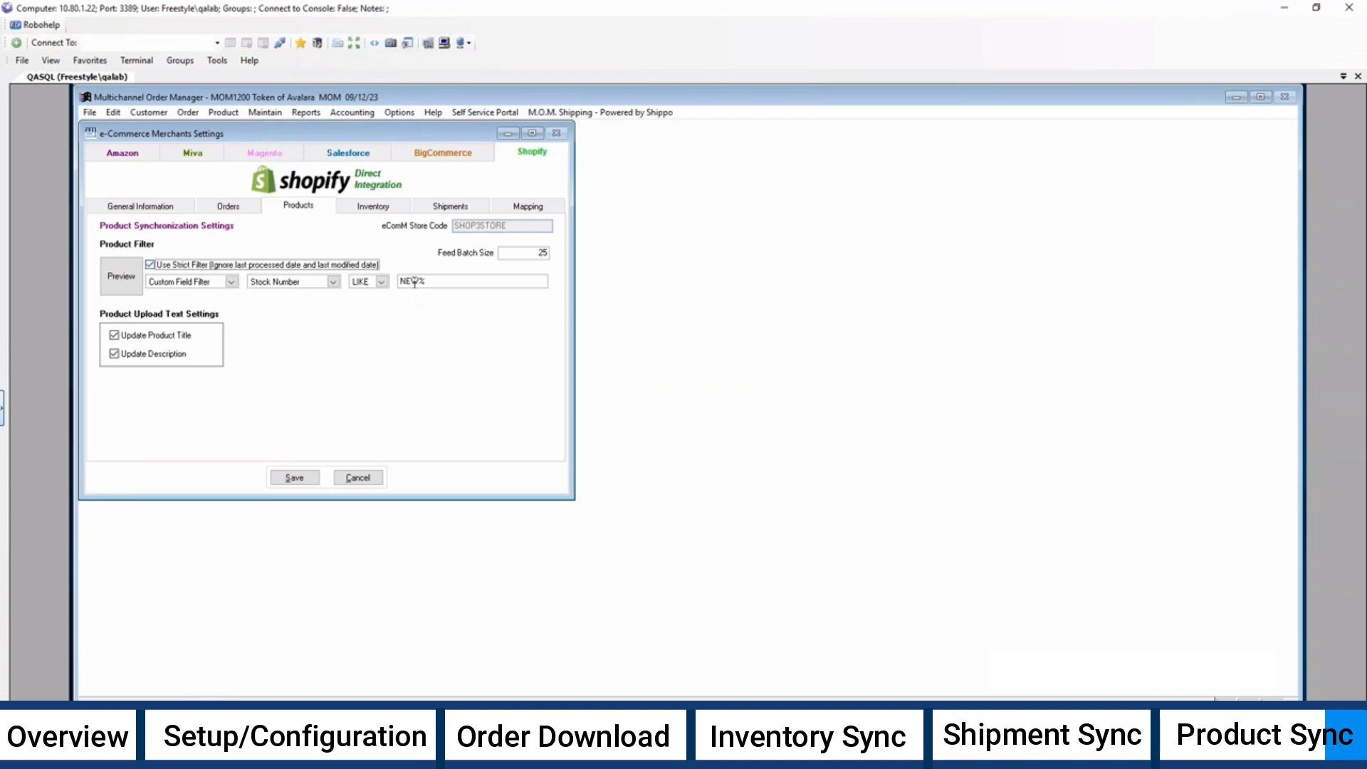
left_click(305, 481)
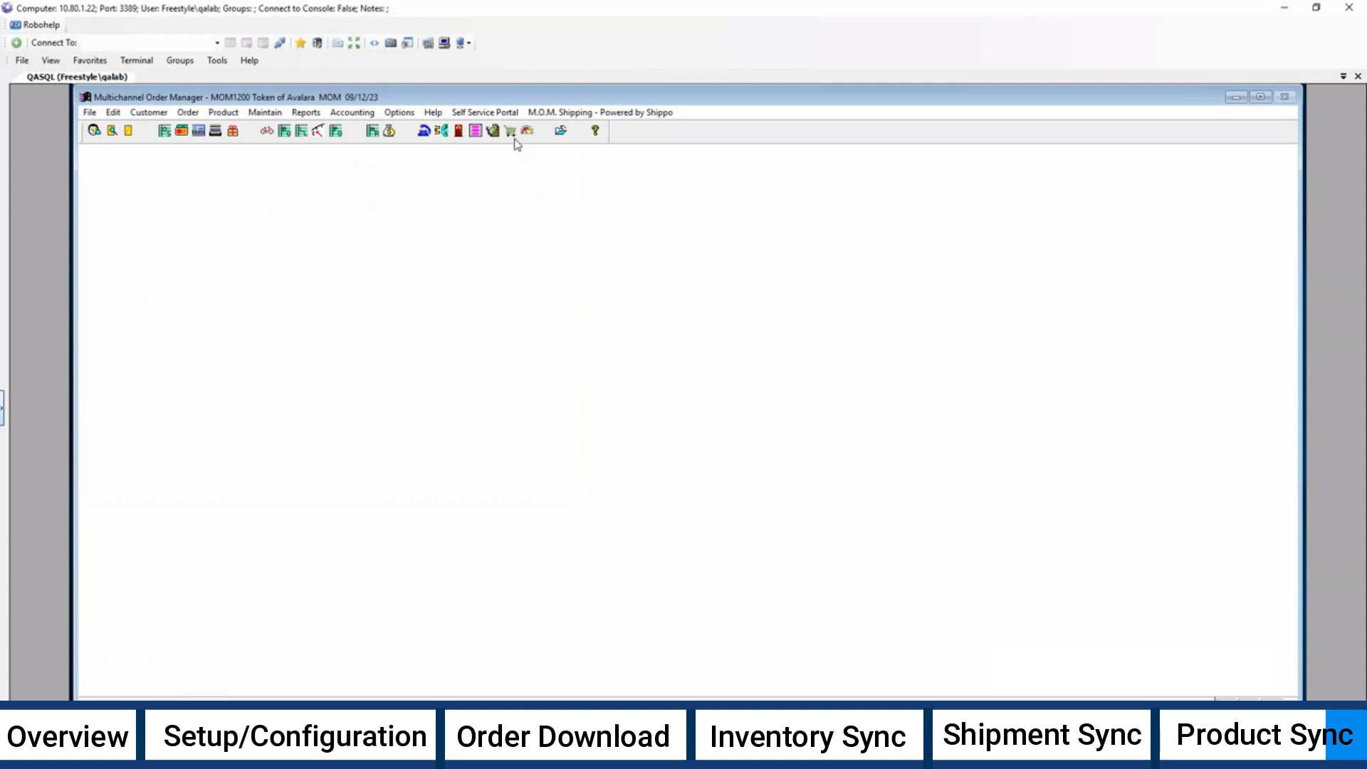
Process only the Products Publish & Sync with Shopify task in the eCommerce Manager's Station and close the station
left_click(512, 134)
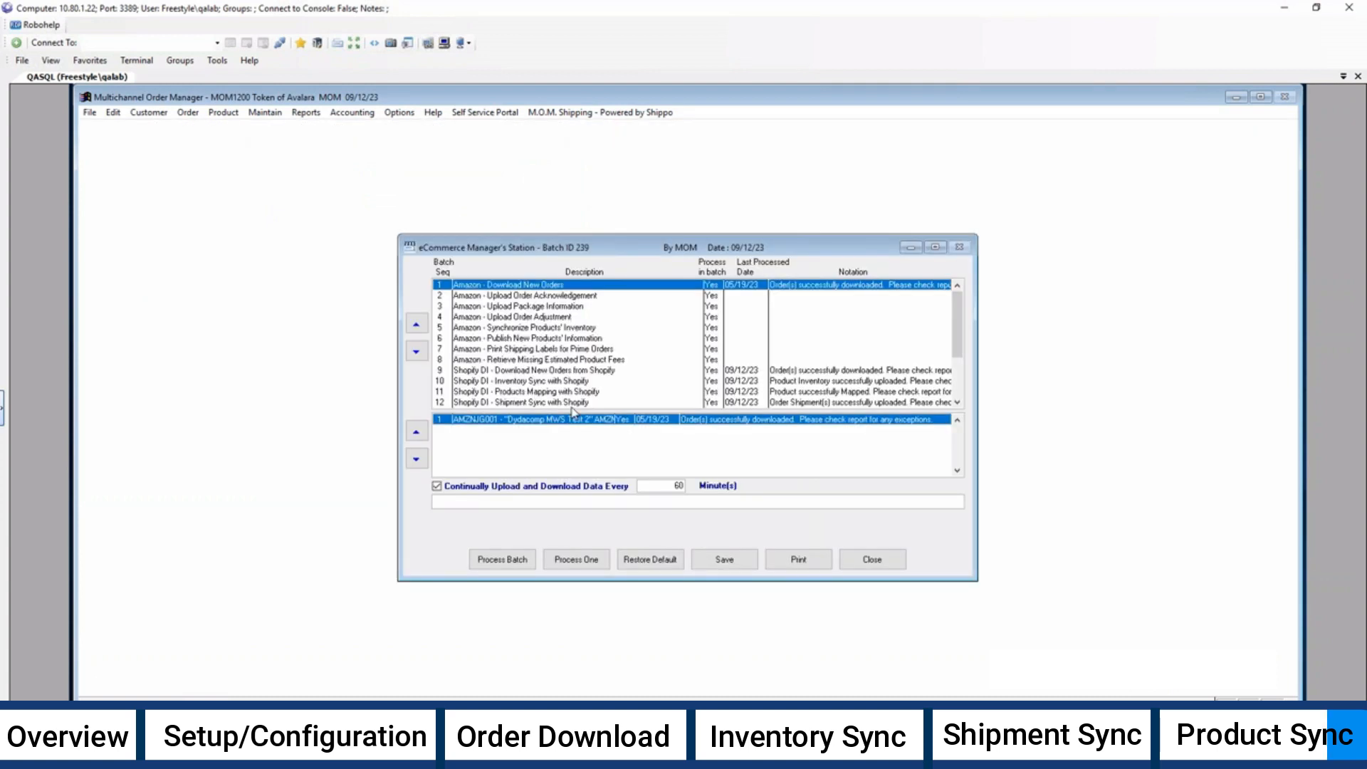
left_click(567, 403)
scroll(568, 403, "down", 1)
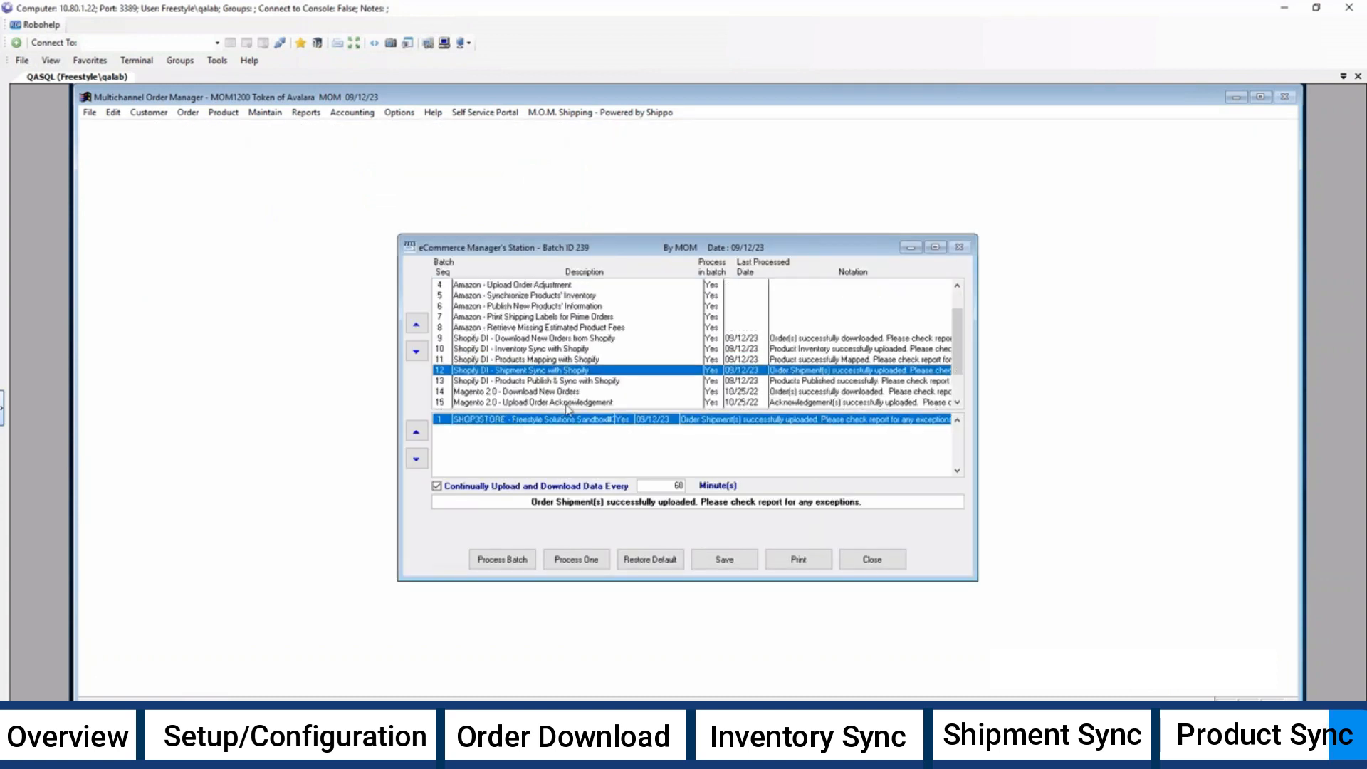
left_click(581, 382)
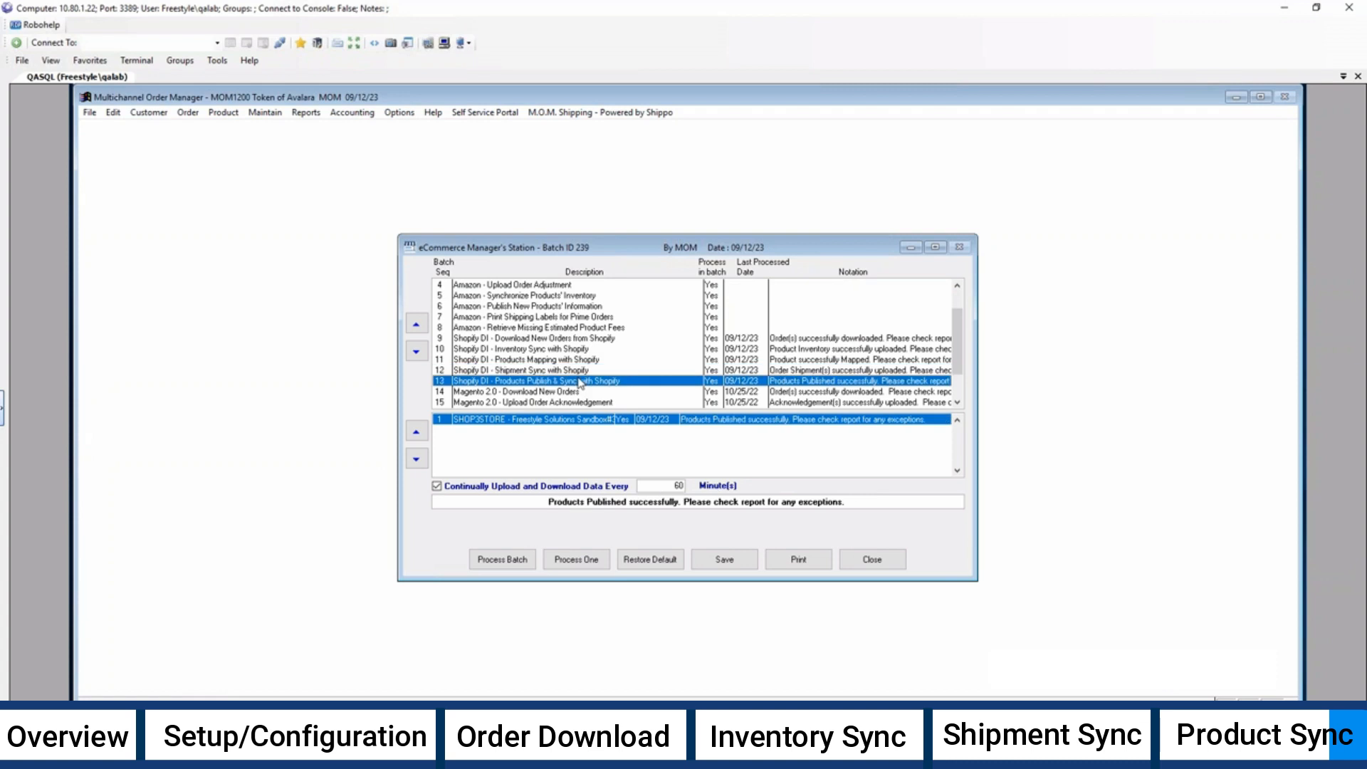
left_click(587, 563)
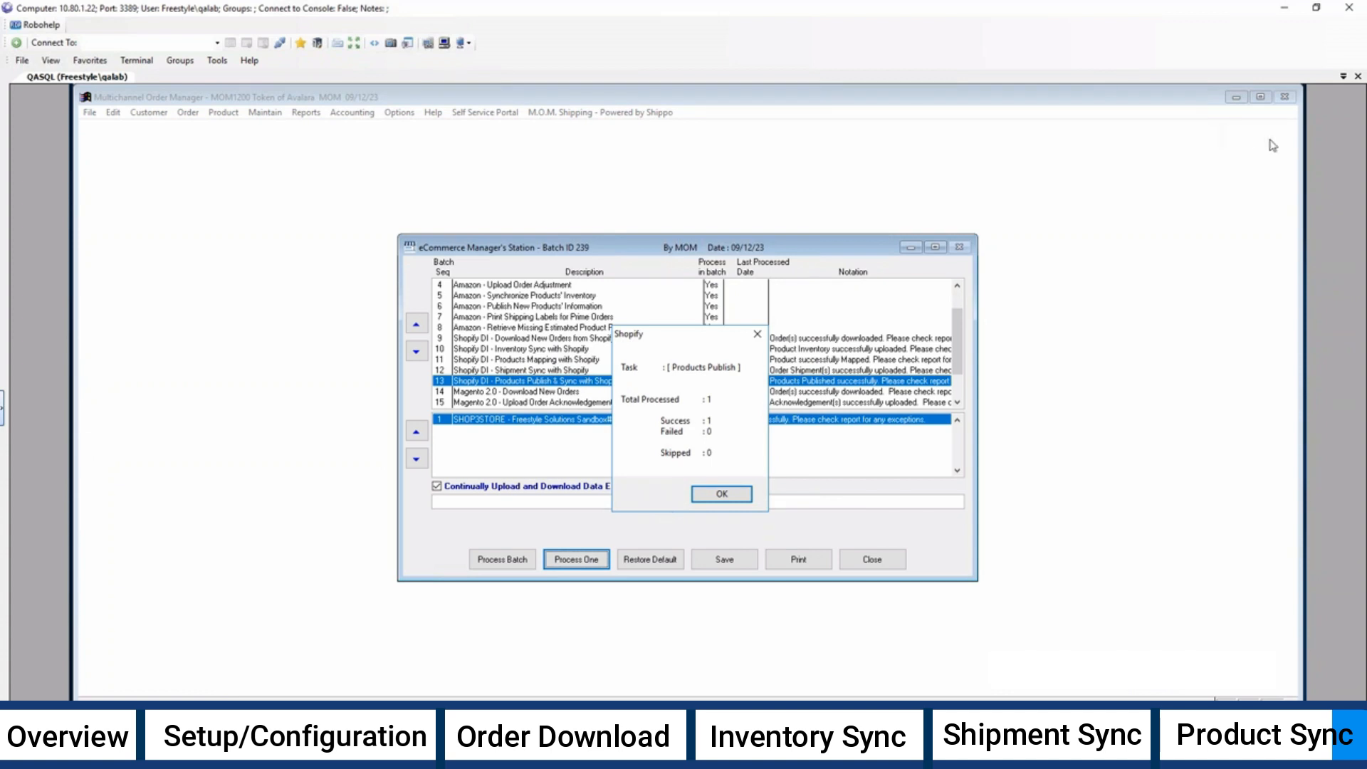
left_click(719, 497)
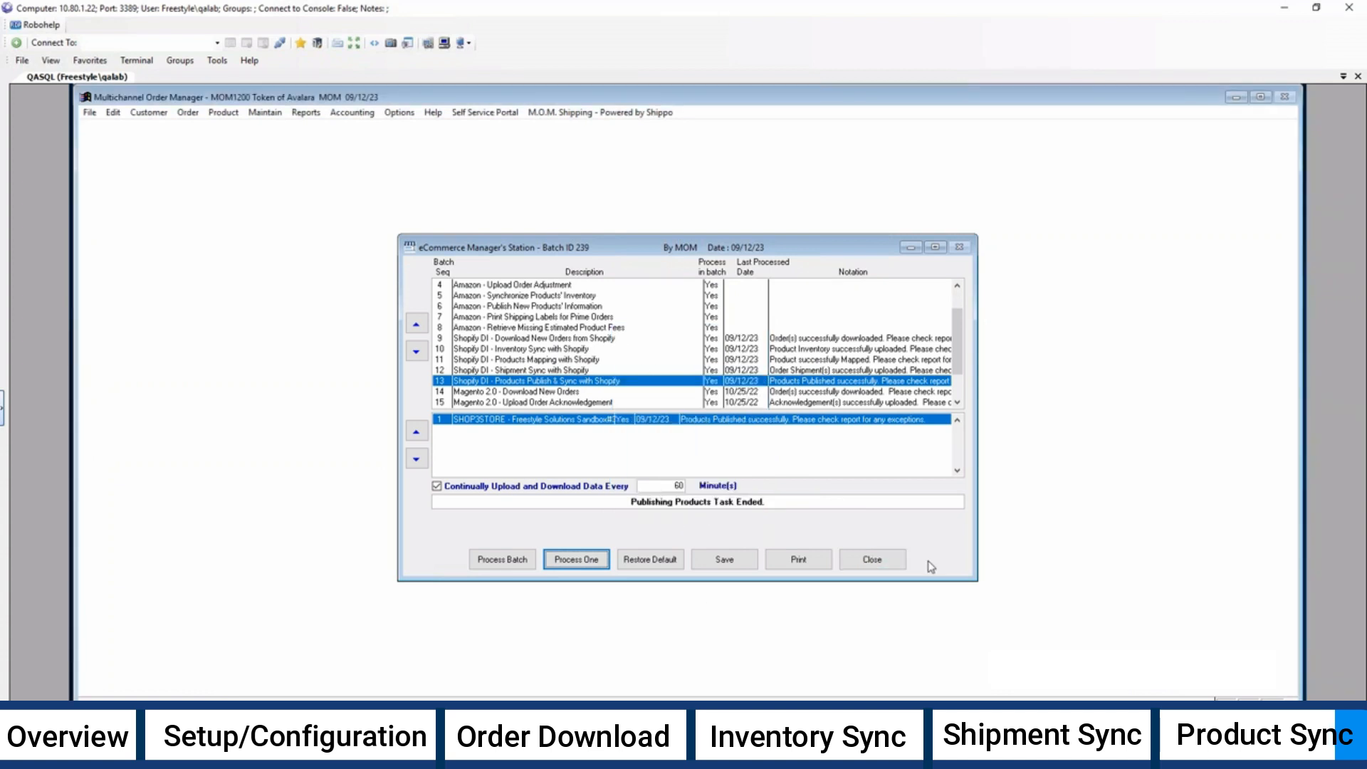
left_click(868, 563)
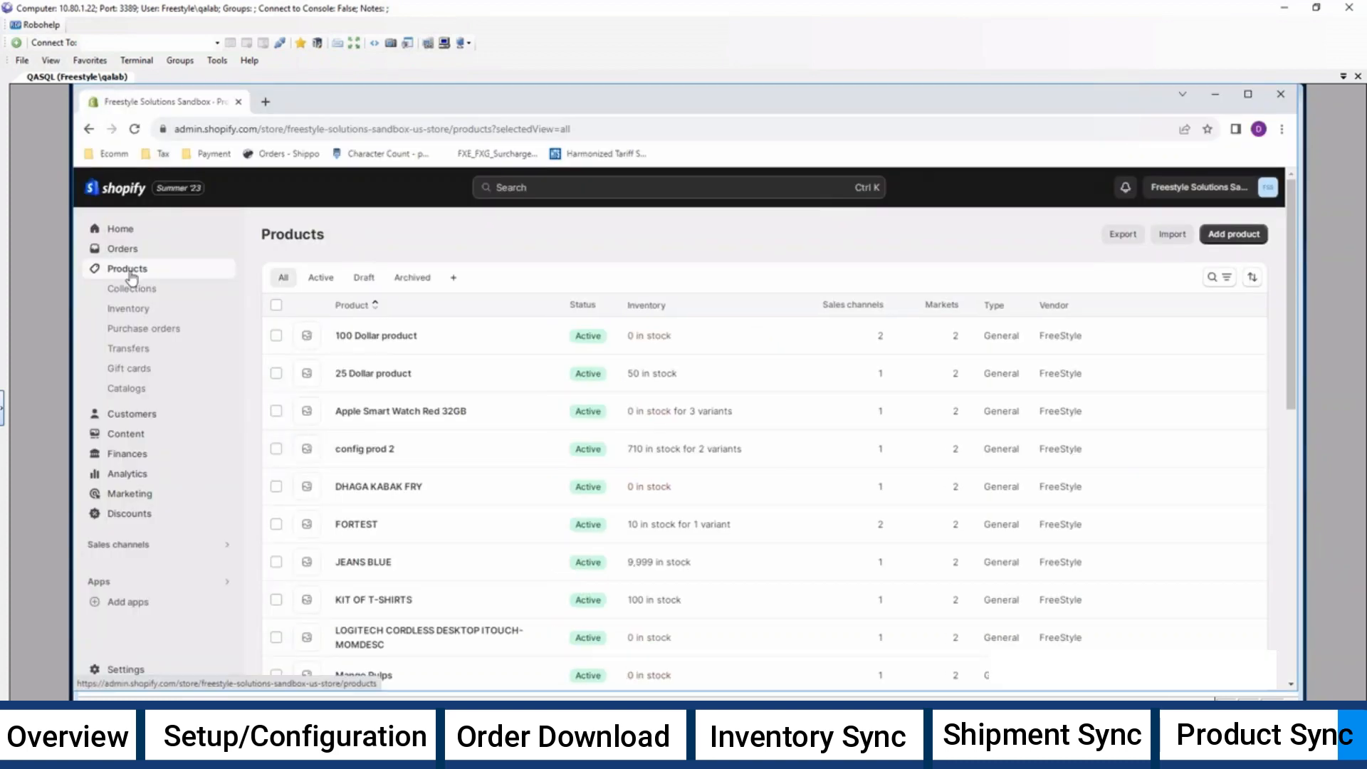
In the Shopify admin, refresh the product list, search it for "new", and open the LOGITECH CORDLESS DESKTOP ITOUCH-MOMDESC product
left_click(134, 129)
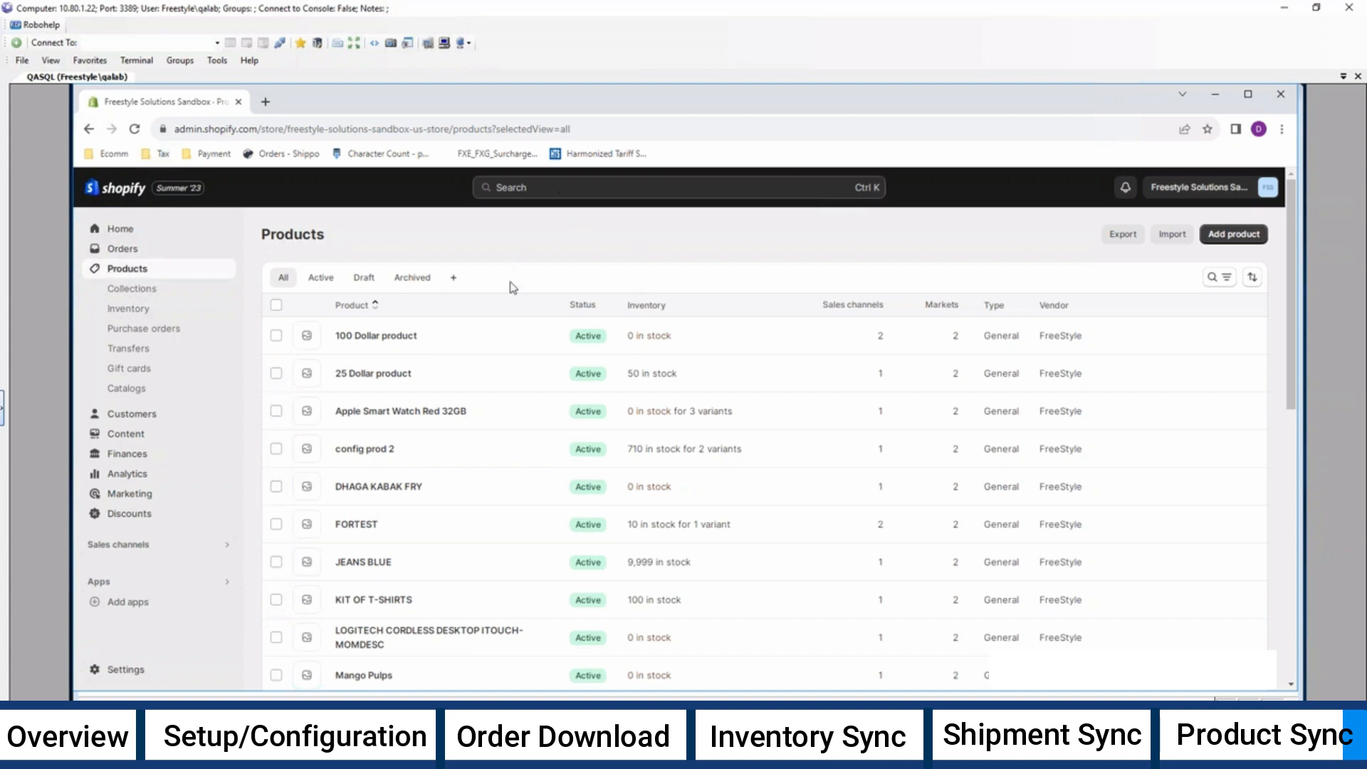
left_click(1218, 277)
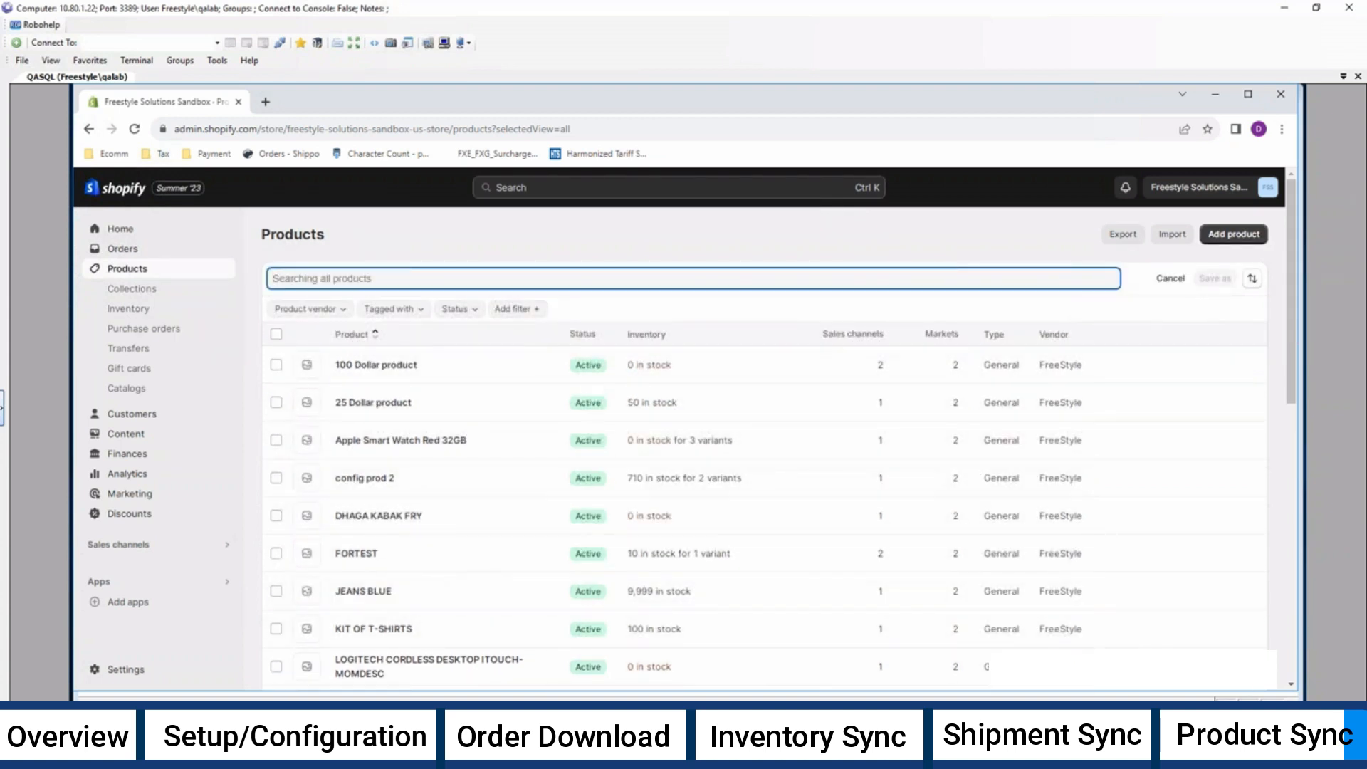
type("new")
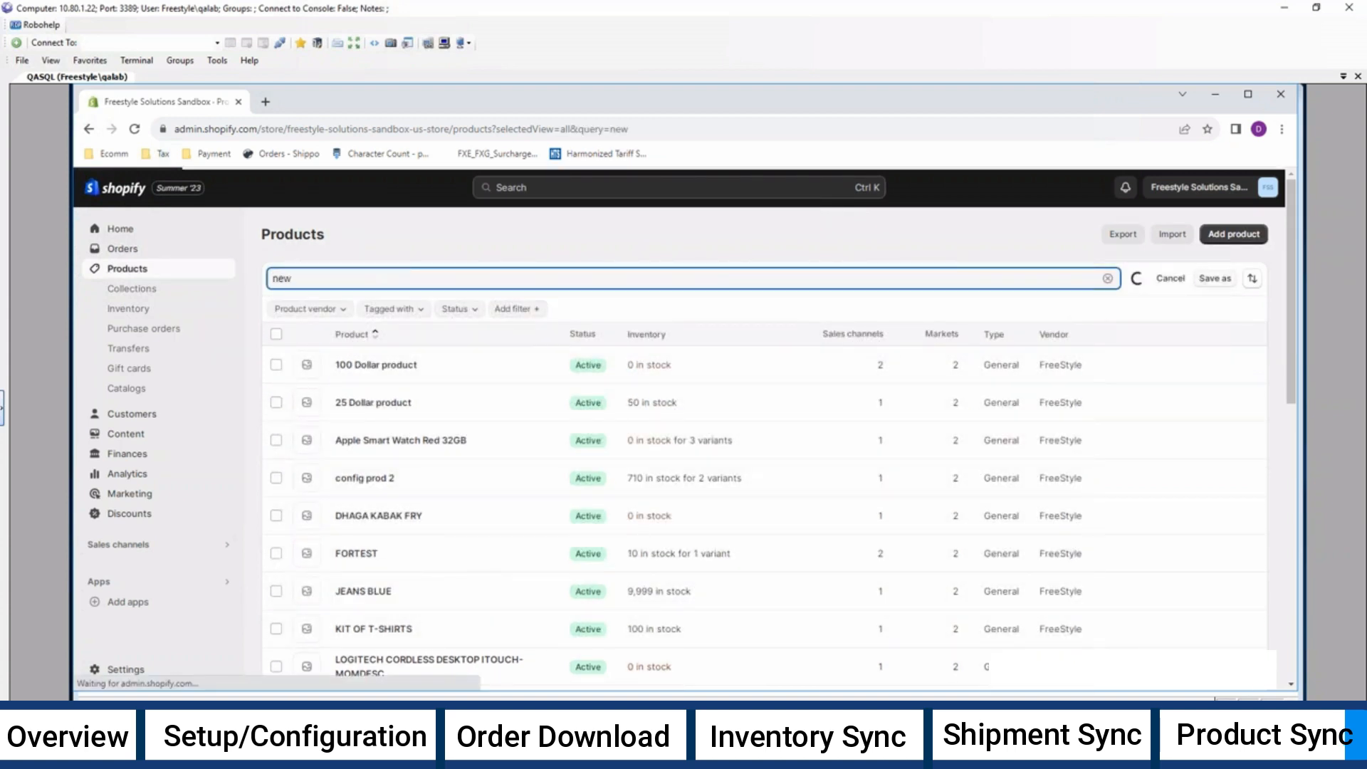
left_click(520, 366)
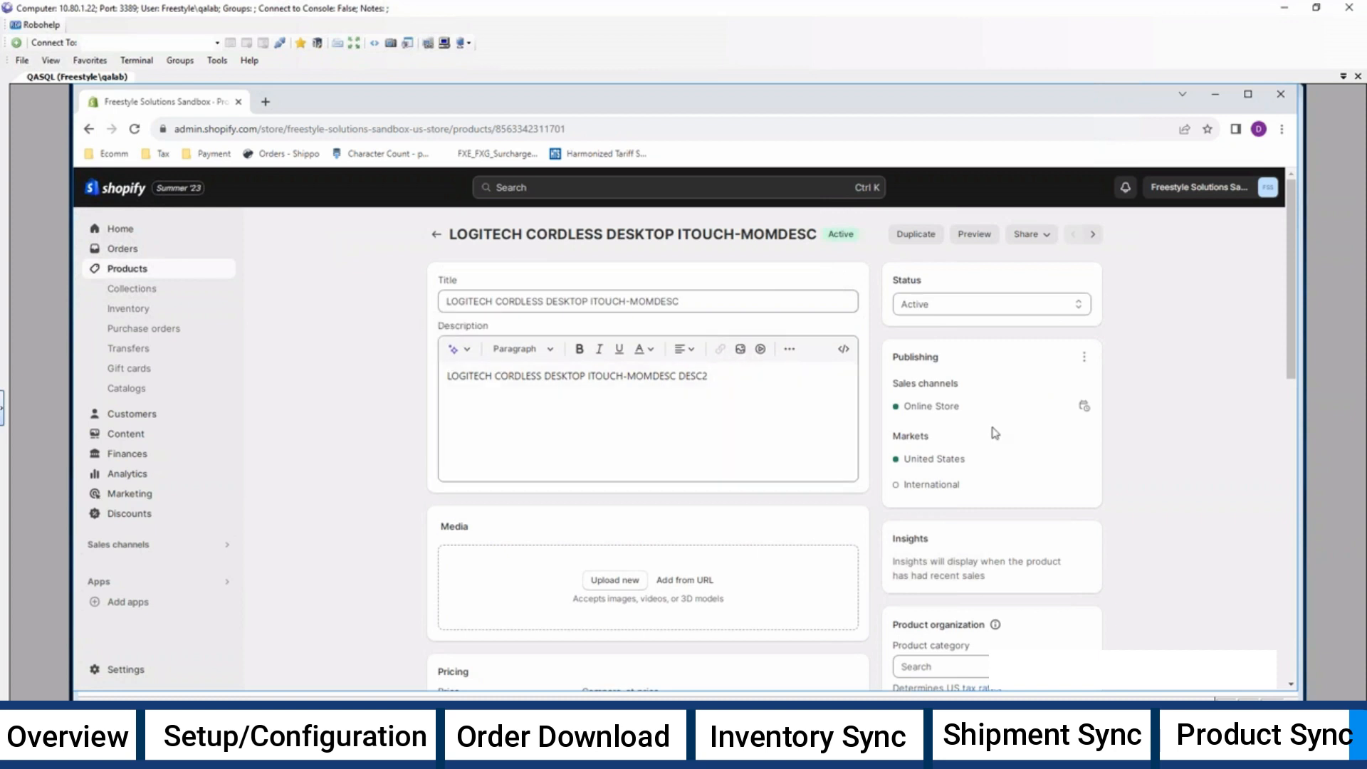
Review the published product's description, pricing and inventory details, and return to the Shopify home page
scroll(792, 459, "down", 2)
scroll(792, 460, "down", 3)
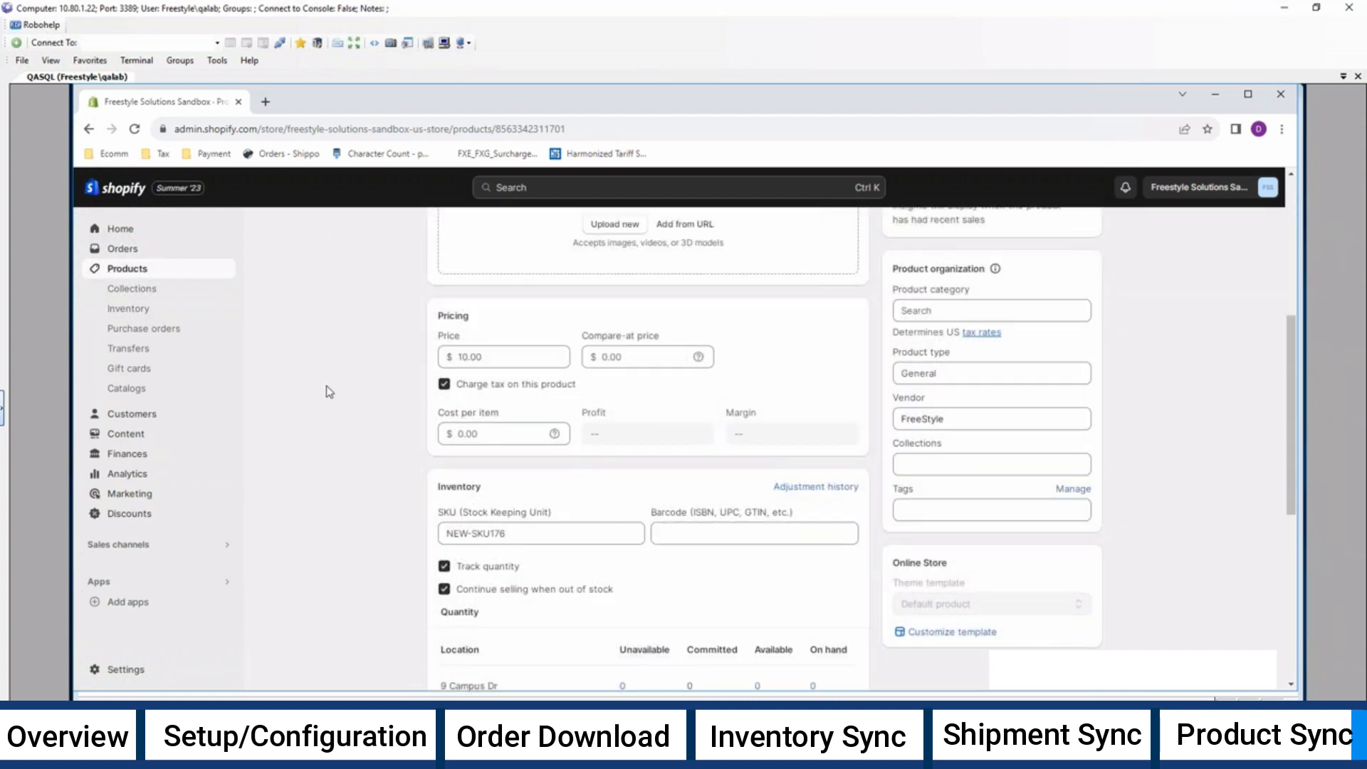
scroll(327, 388, "up", 5)
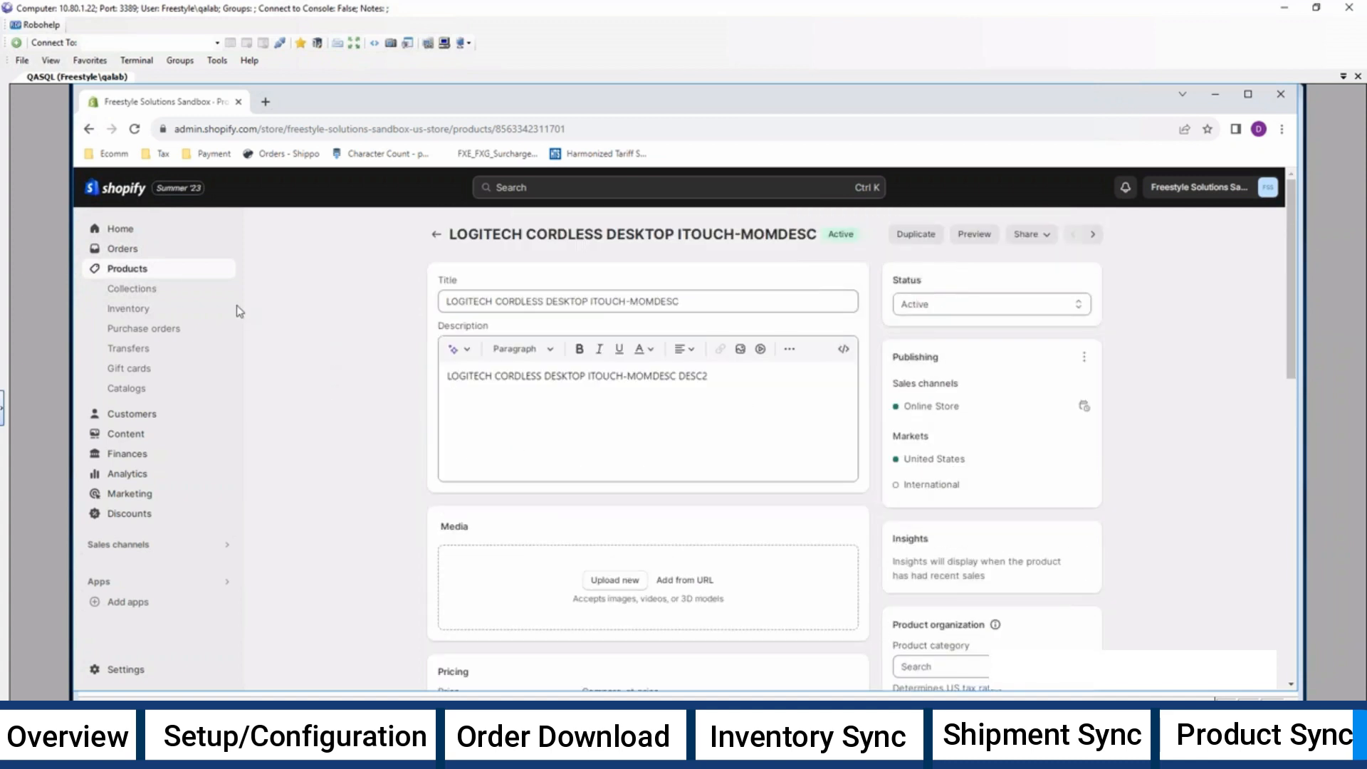
left_click(119, 232)
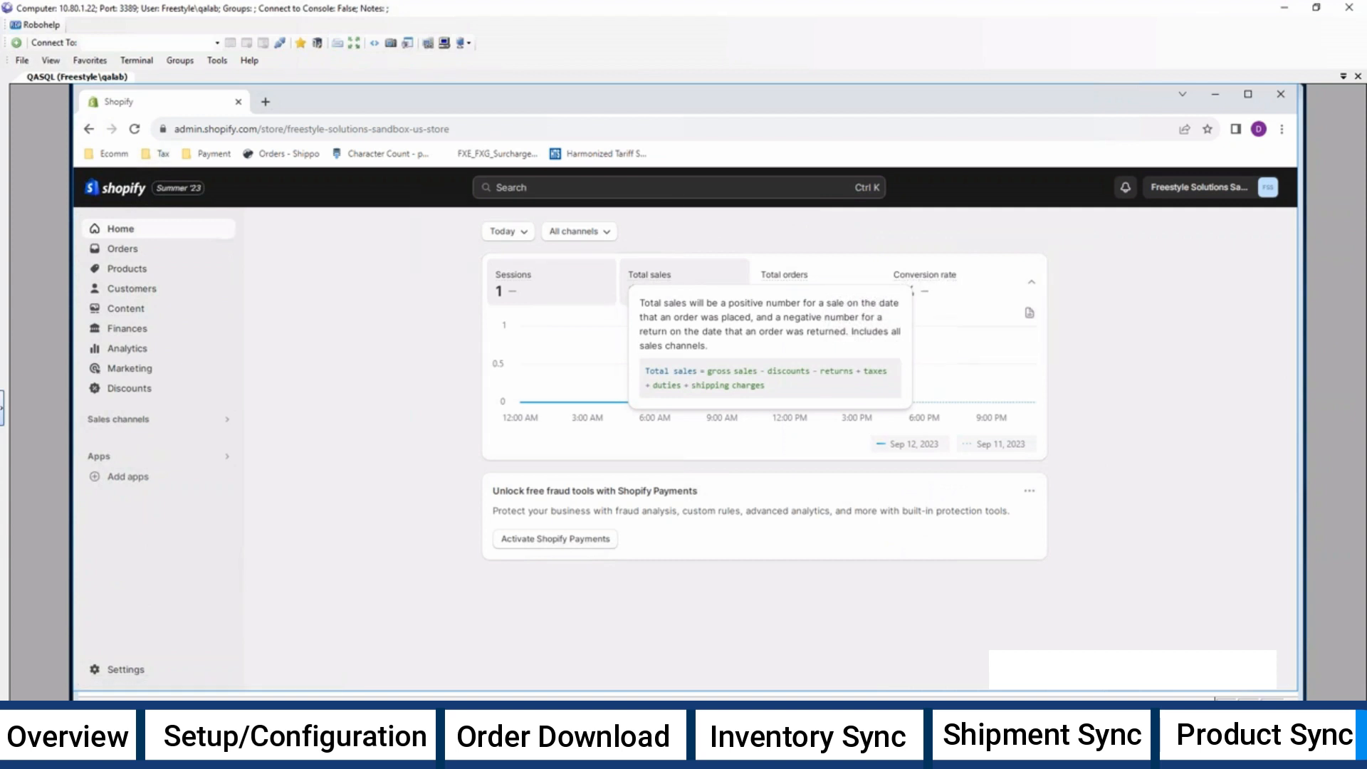